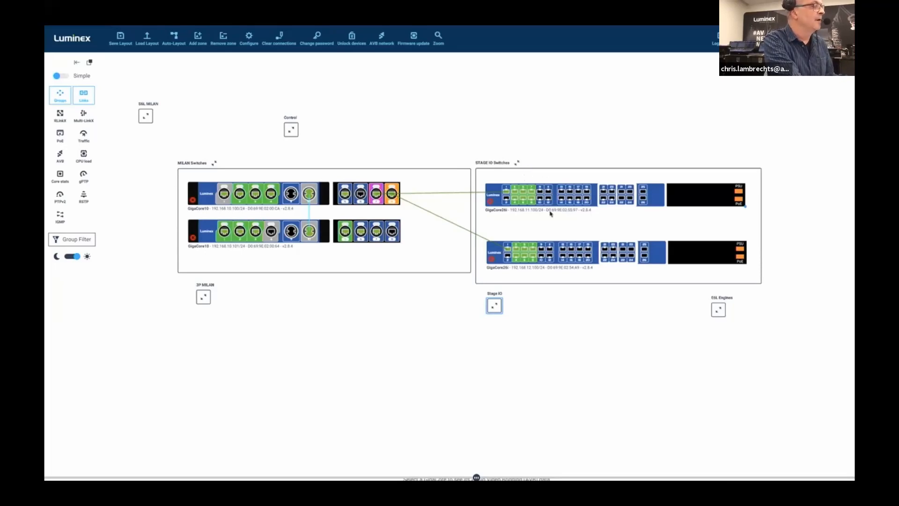
# Expand and collapse the E6L Engines and Stage IO zones to examine their devices and switch connections
pyautogui.click(717, 311)
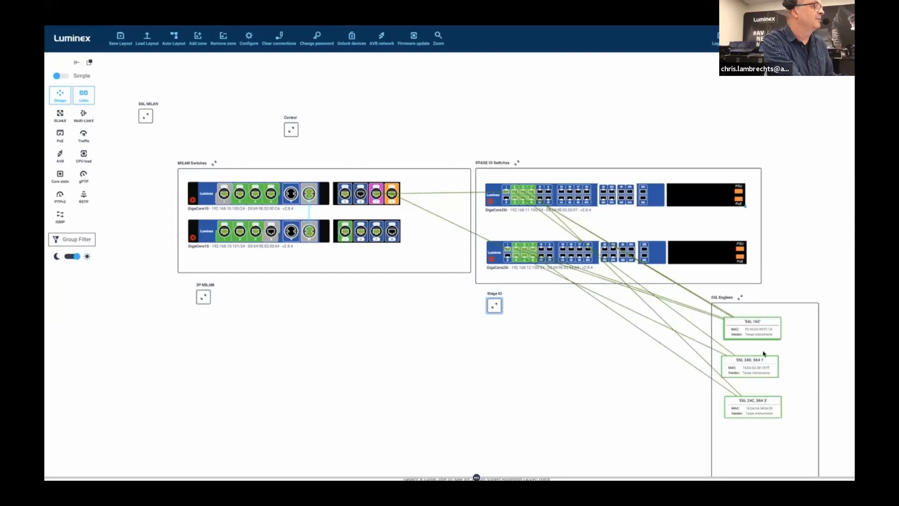
pyautogui.click(741, 300)
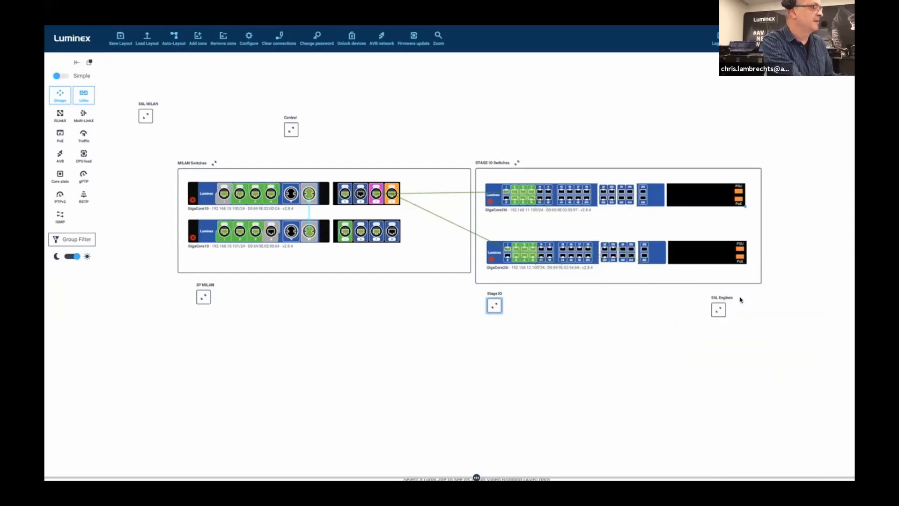
pyautogui.click(494, 306)
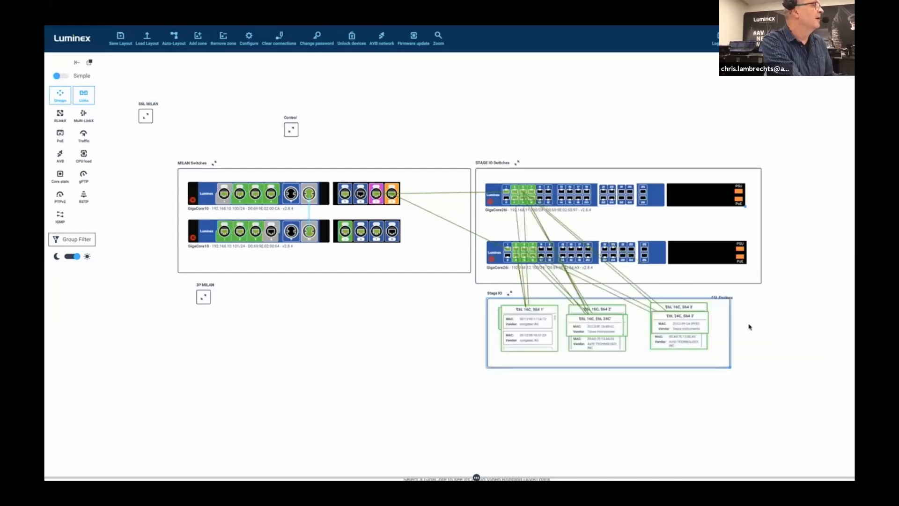
pyautogui.click(511, 294)
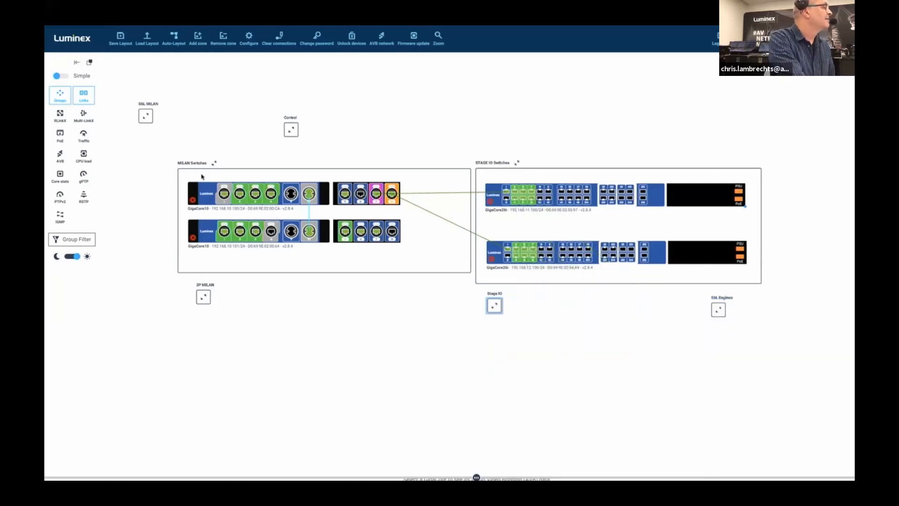
# Expand and collapse the S6L MILAN, 3P MILAN and Control zones to examine their devices and switch connections
pyautogui.click(146, 116)
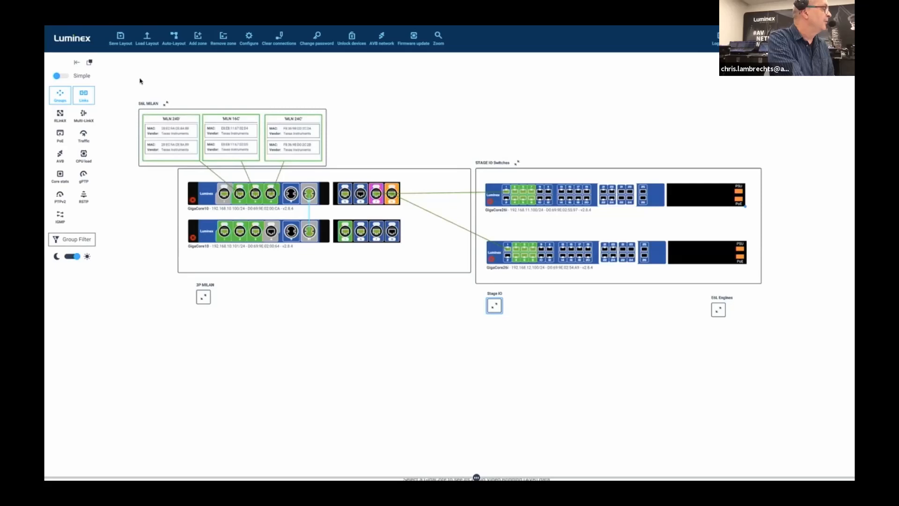
pyautogui.click(166, 103)
pyautogui.click(207, 301)
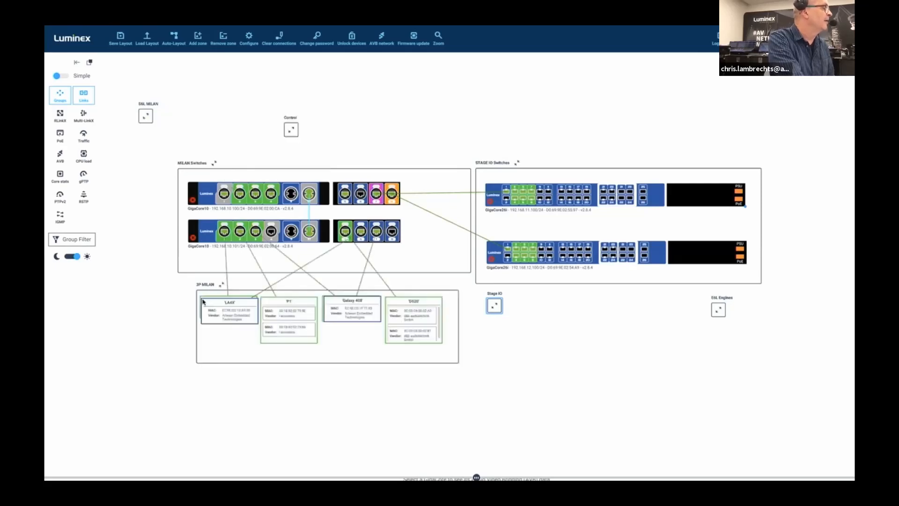
pyautogui.click(222, 285)
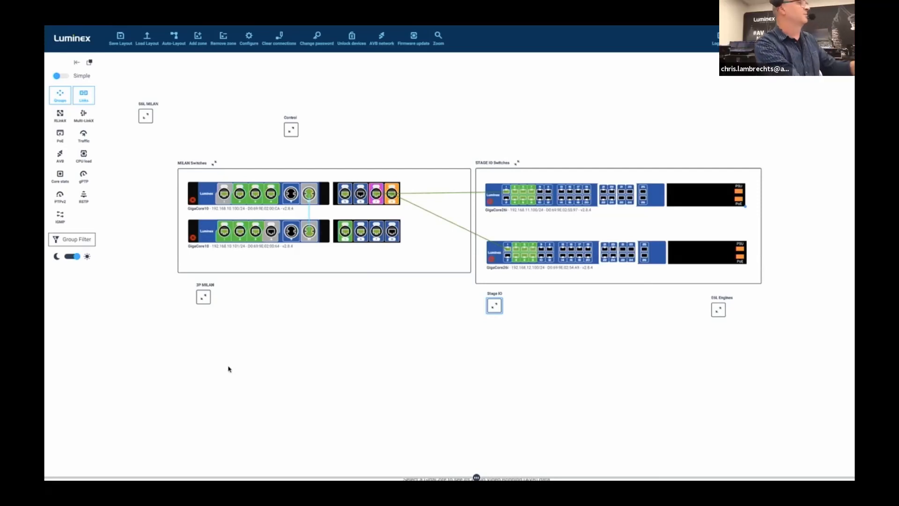
pyautogui.click(291, 130)
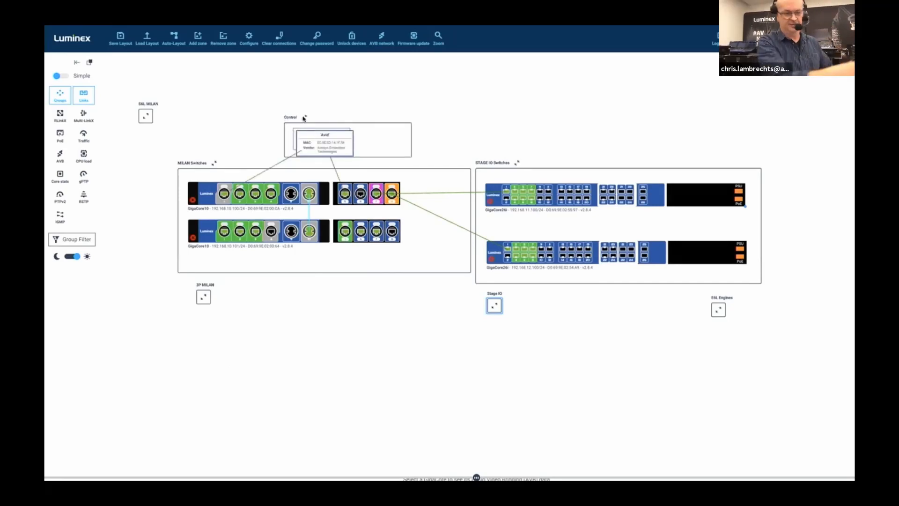
pyautogui.click(305, 118)
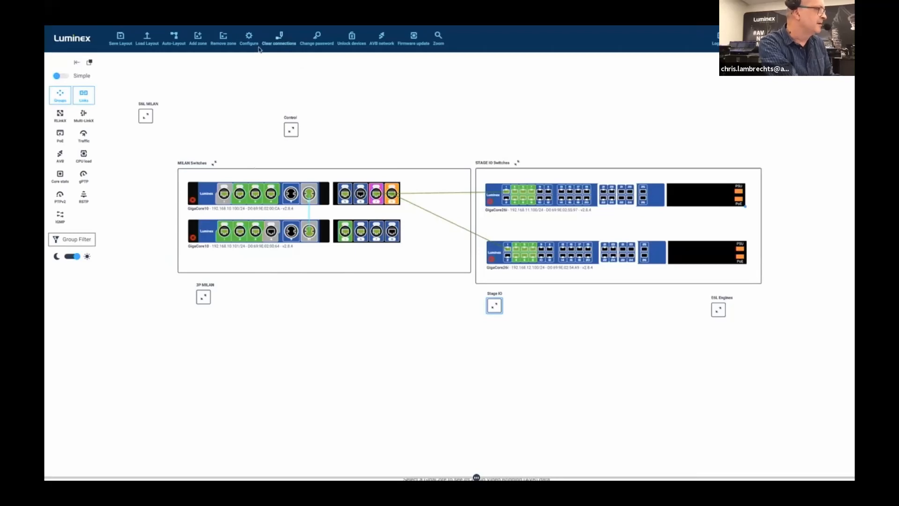
# Open the GigaCore port configuration, browse the ISL, AVB ON and AVB OFF groups, and close it again
pyautogui.click(248, 37)
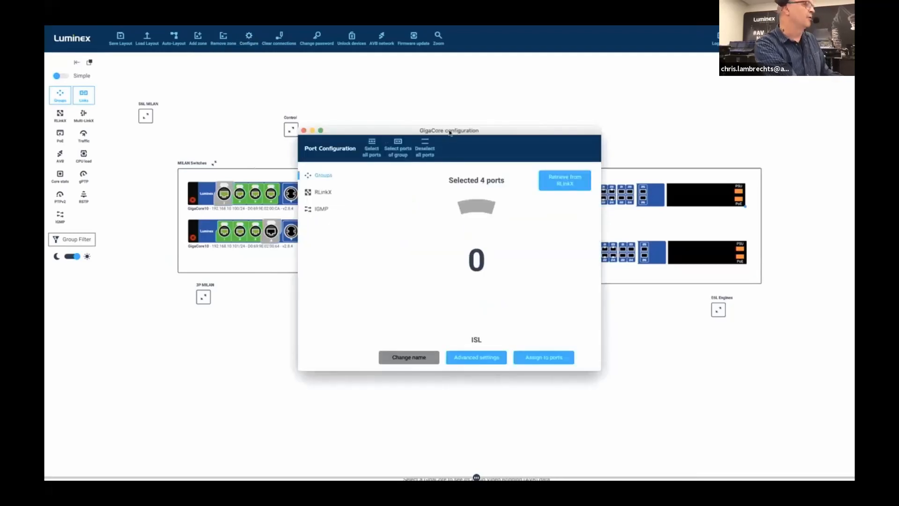
pyautogui.moveTo(450, 134); pyautogui.dragTo(461, 221)
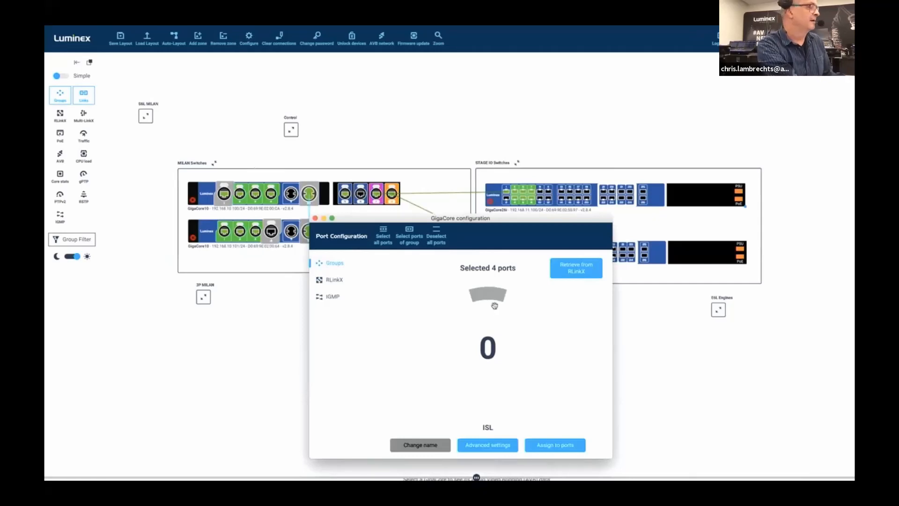
pyautogui.moveTo(492, 294); pyautogui.dragTo(545, 322)
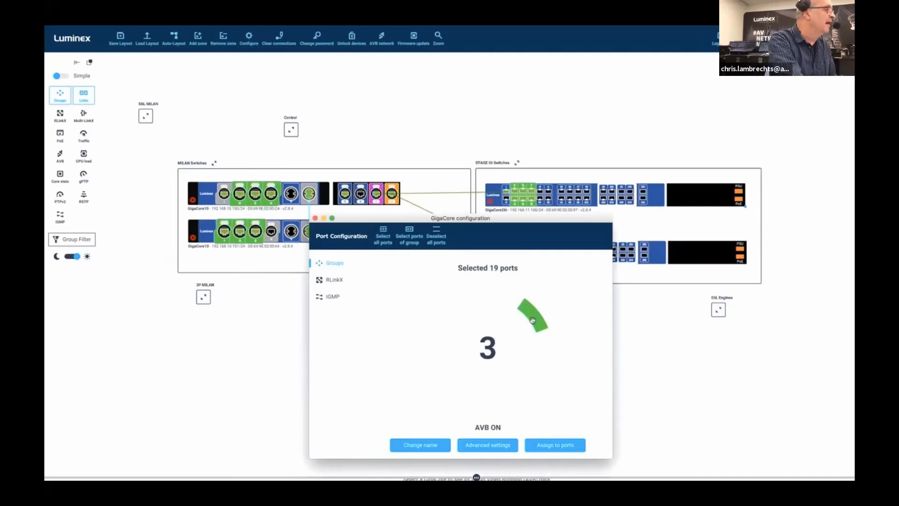
pyautogui.moveTo(532, 321); pyautogui.dragTo(525, 315)
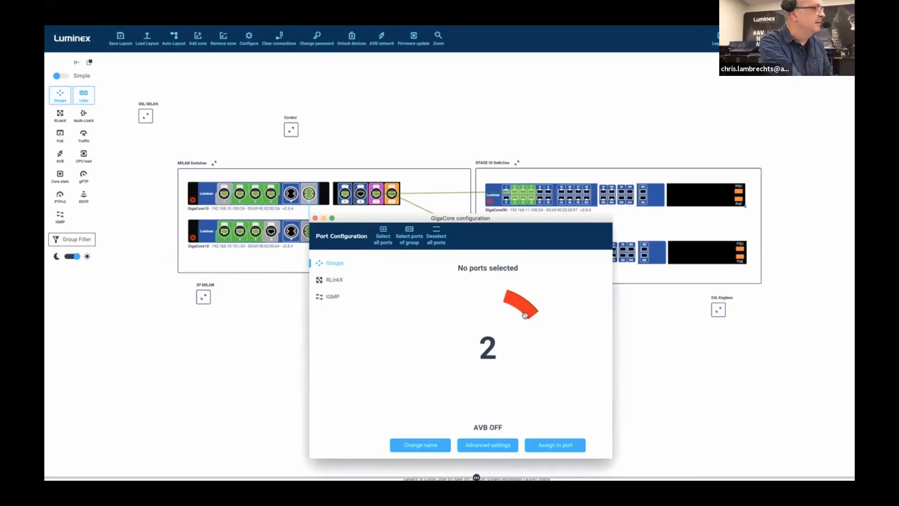
pyautogui.moveTo(525, 315); pyautogui.dragTo(490, 307)
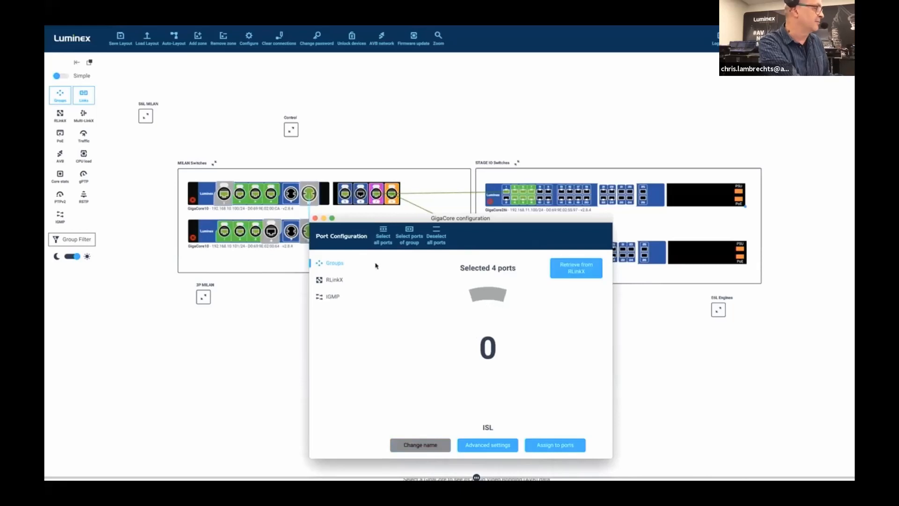
pyautogui.click(315, 218)
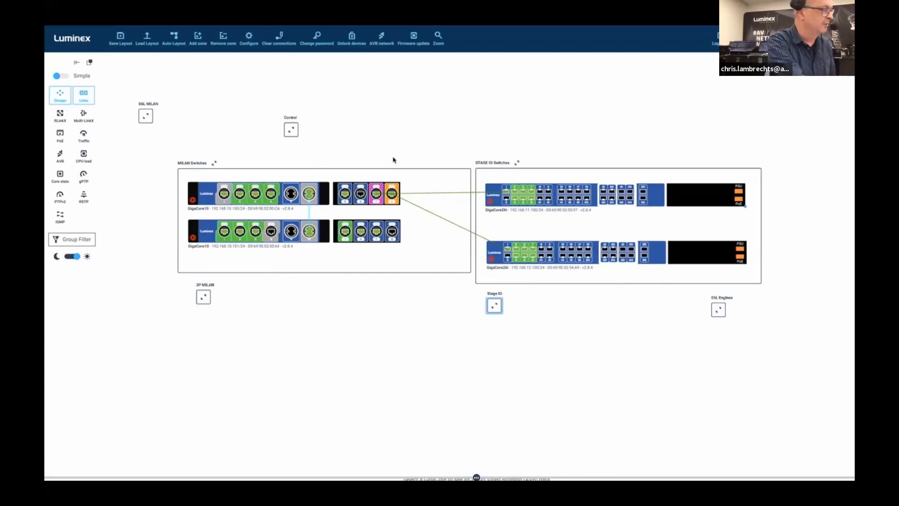
# Switch to Hive and reveal the entity list above the connection matrix to examine it, then hide it again
pyautogui.hotkey('ctrl', 'Up')
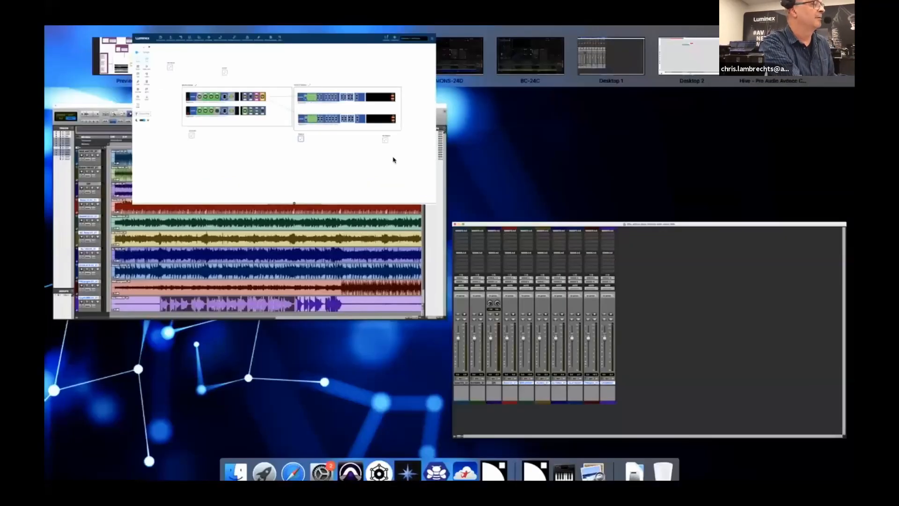
pyautogui.hotkey('ctrl', 'Up')
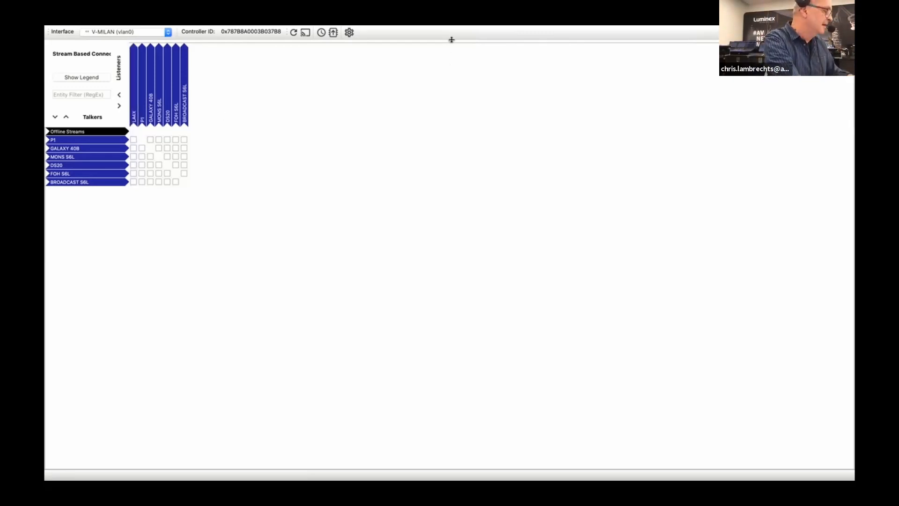
pyautogui.moveTo(449, 41); pyautogui.dragTo(445, 169)
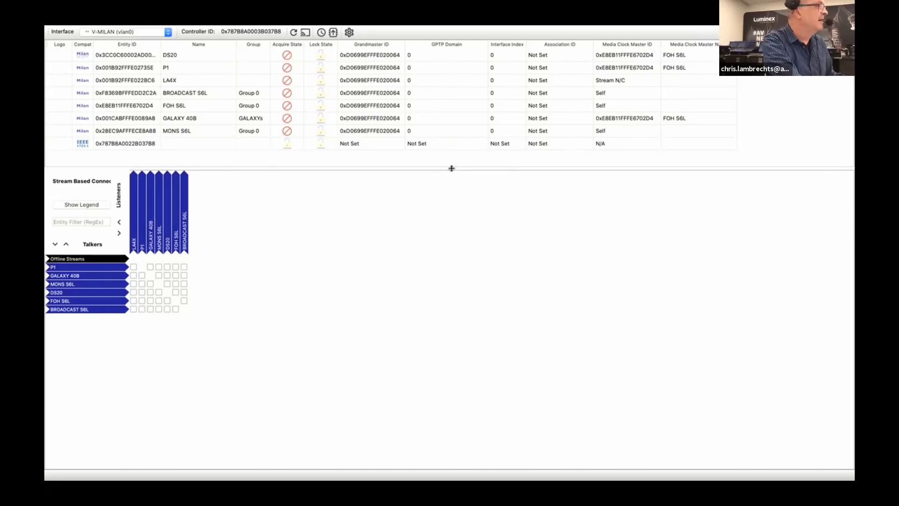
pyautogui.moveTo(452, 168); pyautogui.dragTo(457, 44)
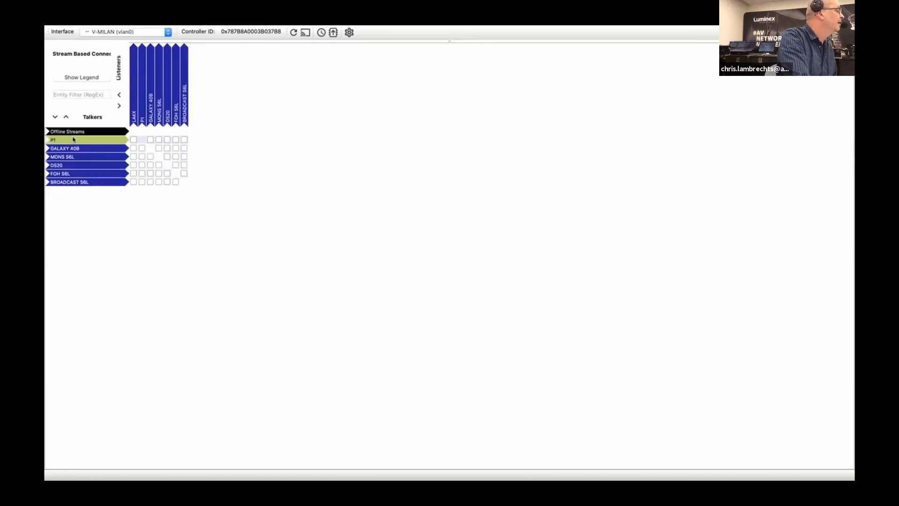
# Expand the FOH S6L talker and the listener devices in the matrix to examine the MLN-192 Out CRF clock connections
pyautogui.click(61, 175)
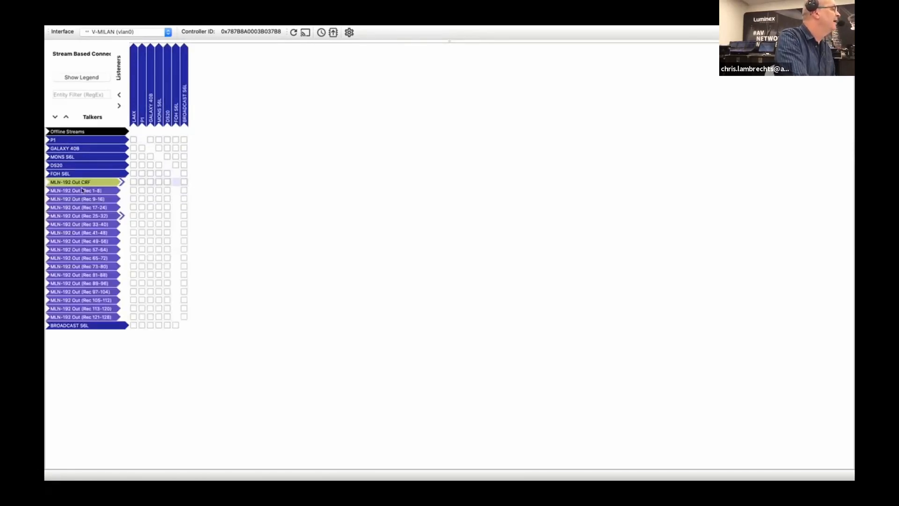
pyautogui.click(150, 110)
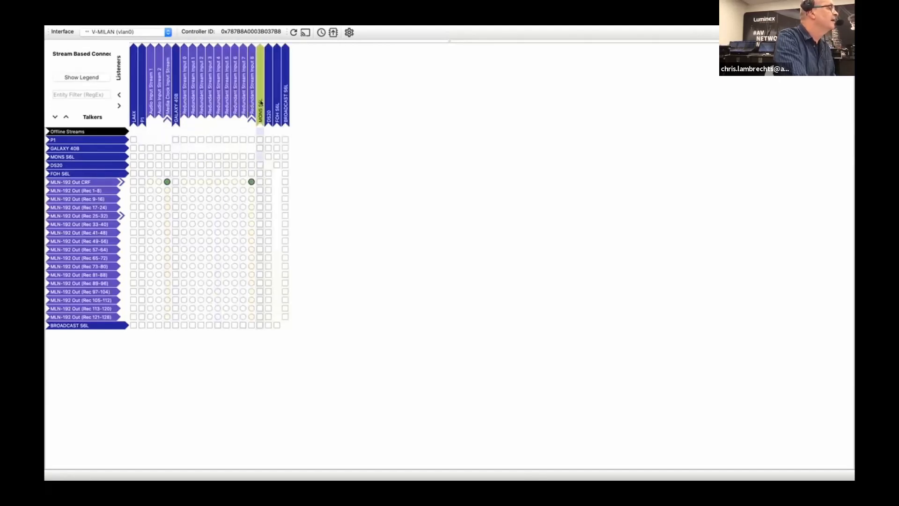
pyautogui.click(261, 107)
pyautogui.click(412, 106)
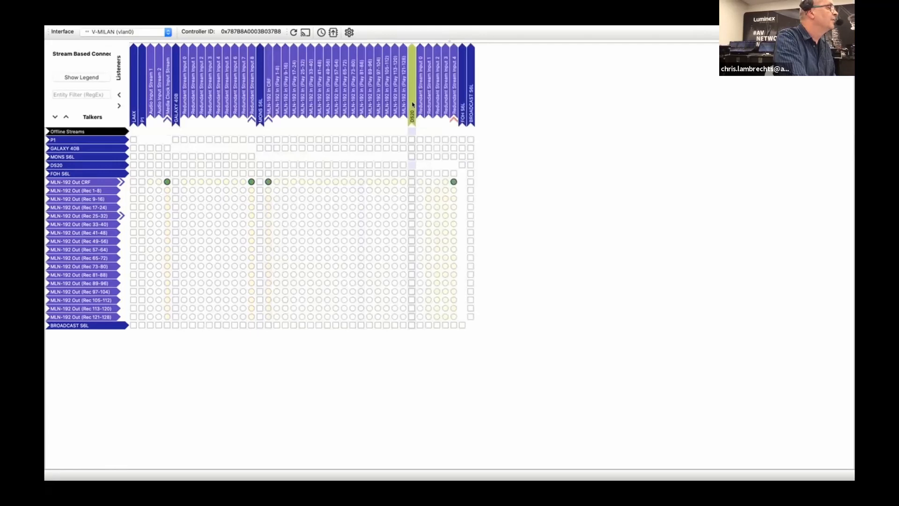
pyautogui.click(464, 101)
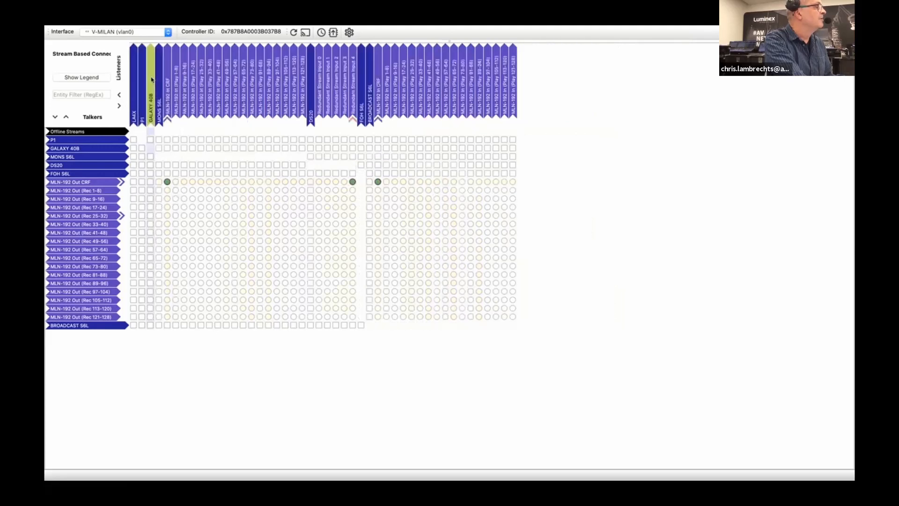
# Collapse the expanded listener devices and the FOH S6L talker in the connection matrix
pyautogui.click(161, 81)
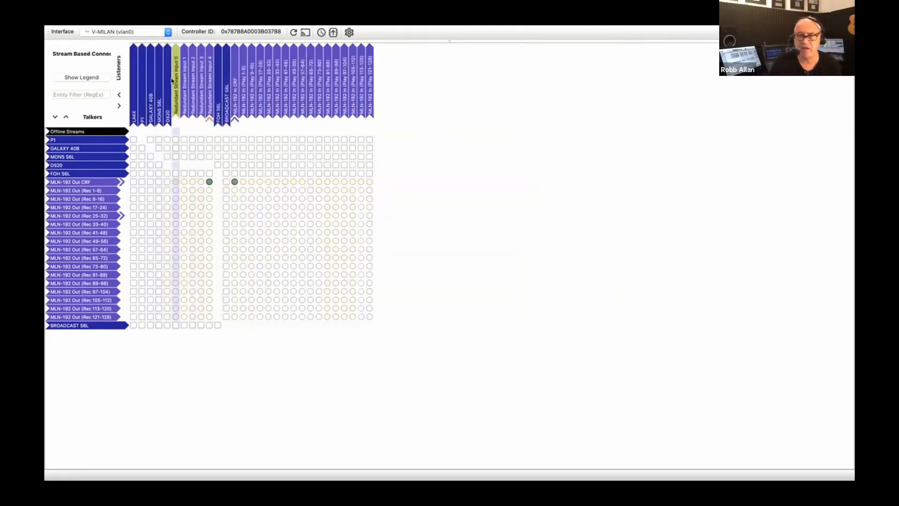
pyautogui.click(169, 81)
pyautogui.click(172, 80)
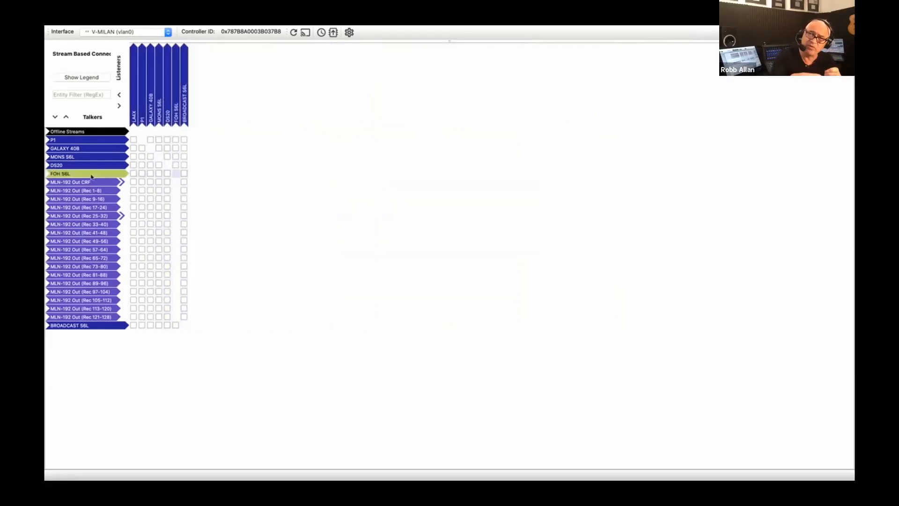
pyautogui.click(86, 175)
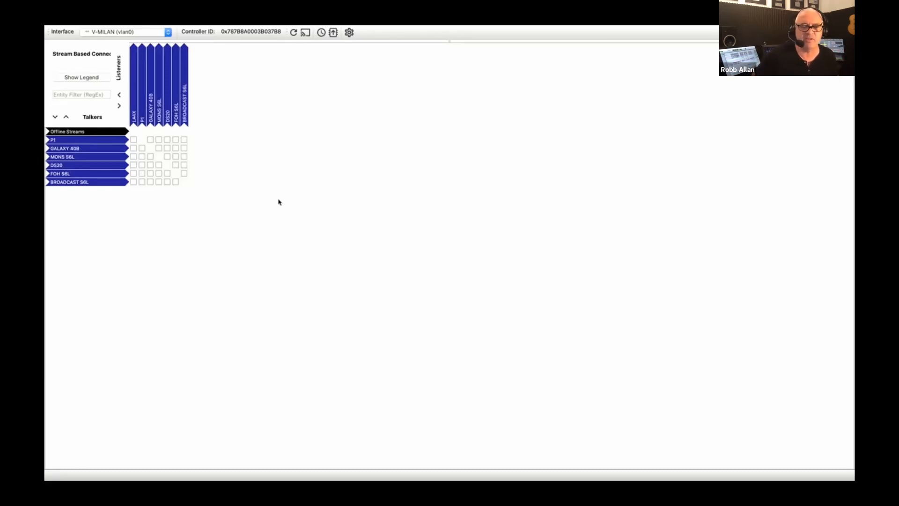
# Switch to the FOH-16C console and on to the BC-24C console to view their input channels
pyautogui.hotkey('ctrl', 'Up')
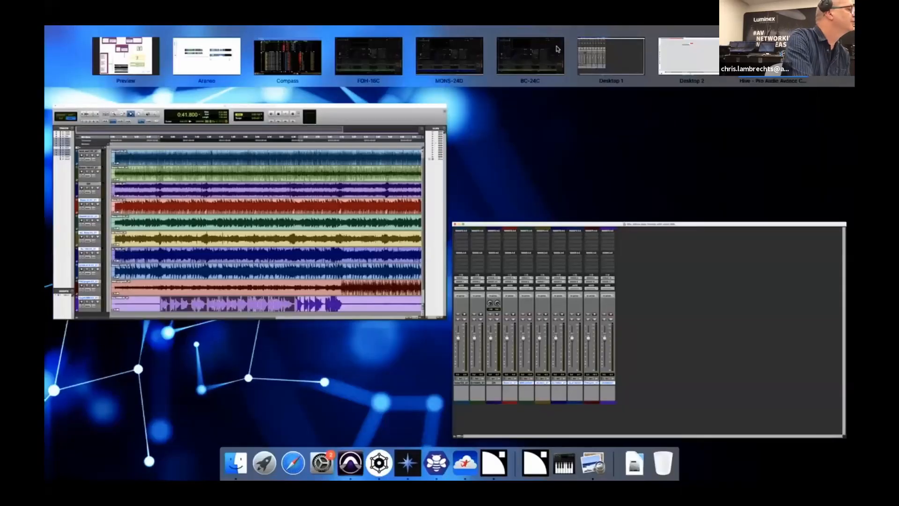
pyautogui.click(456, 62)
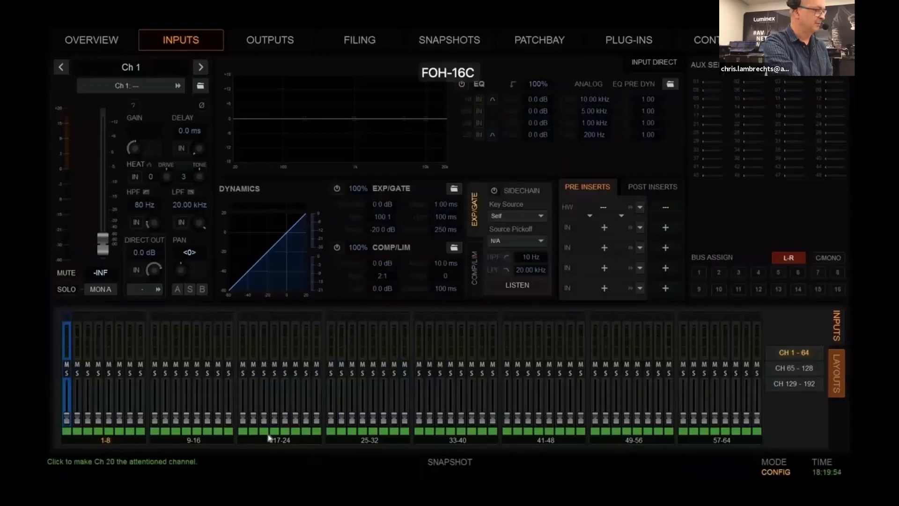
pyautogui.hotkey('ctrl', 'Up')
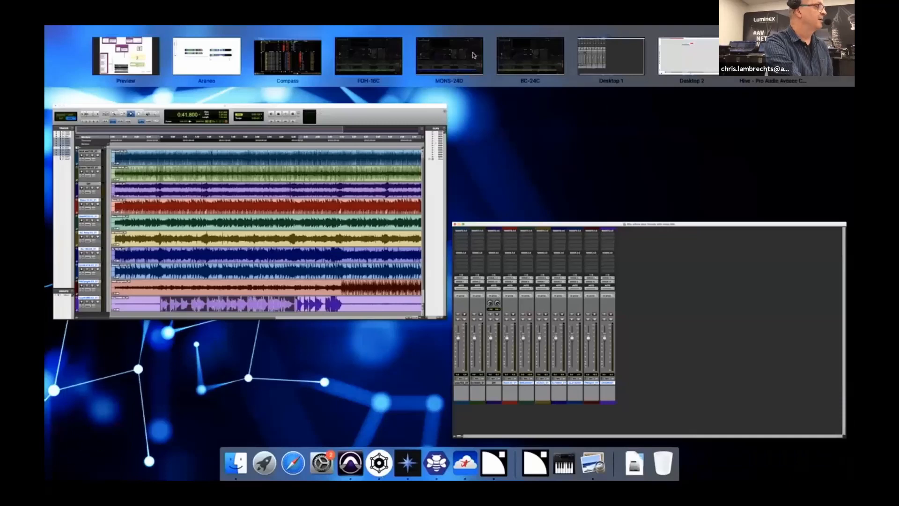
pyautogui.click(537, 51)
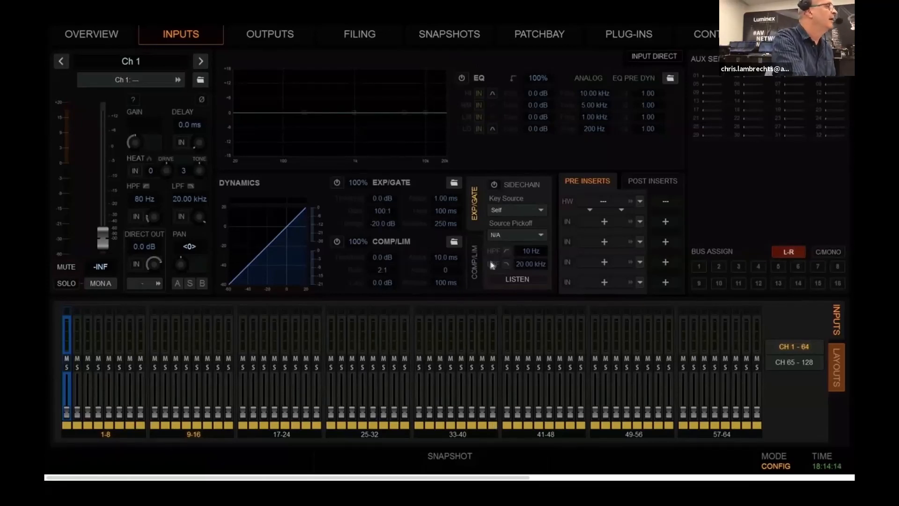
# Switch to the MONS-24D console, turn on its pink noise oscillator, and return to the Comms input channel
pyautogui.hotkey('ctrl', 'Up')
pyautogui.click(449, 59)
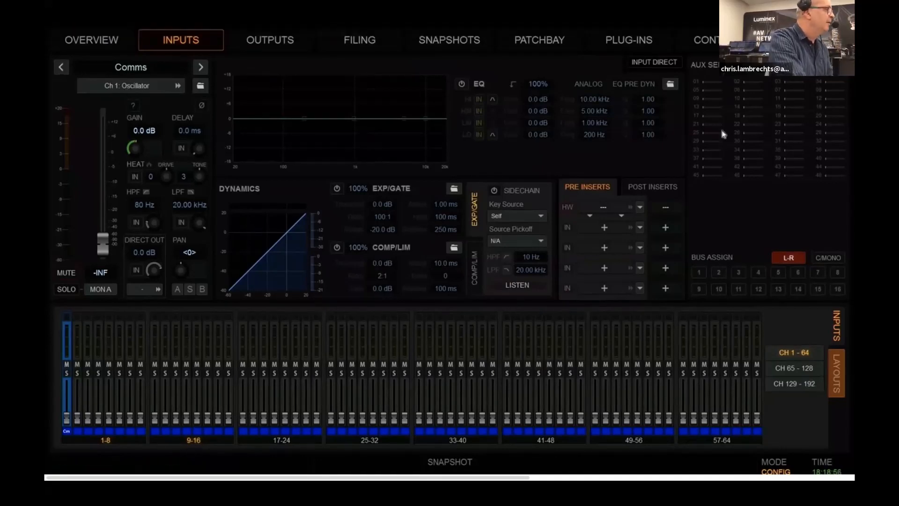
pyautogui.click(807, 40)
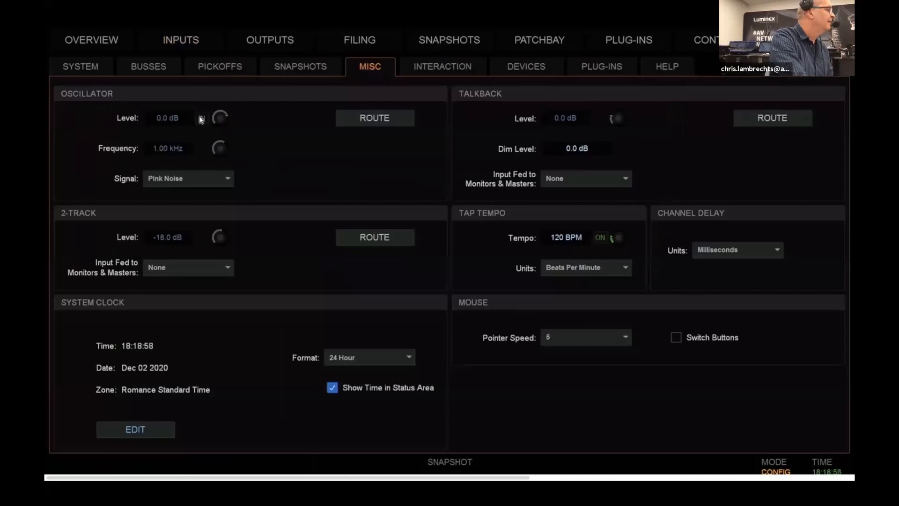
pyautogui.click(178, 44)
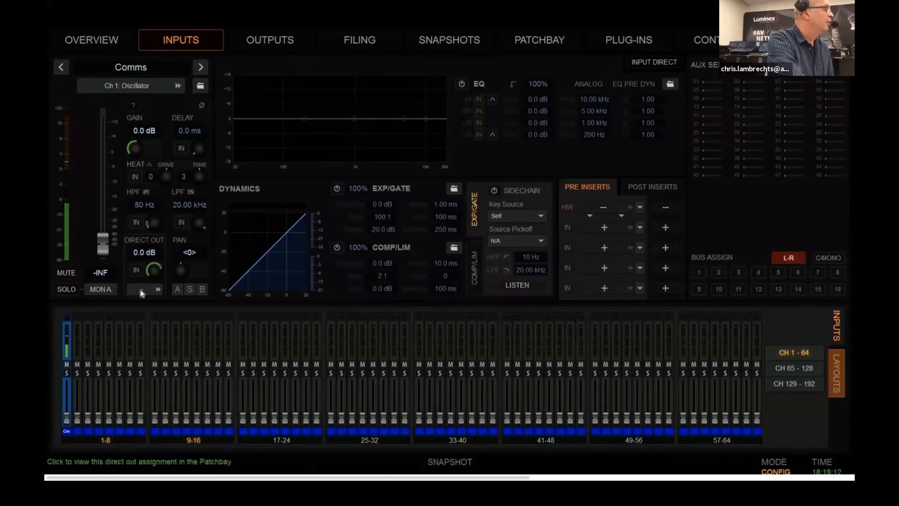
# Patch the direct output of the Comms channel to MLN-192 output 01 in 8 Ch Stream 1
pyautogui.click(142, 291)
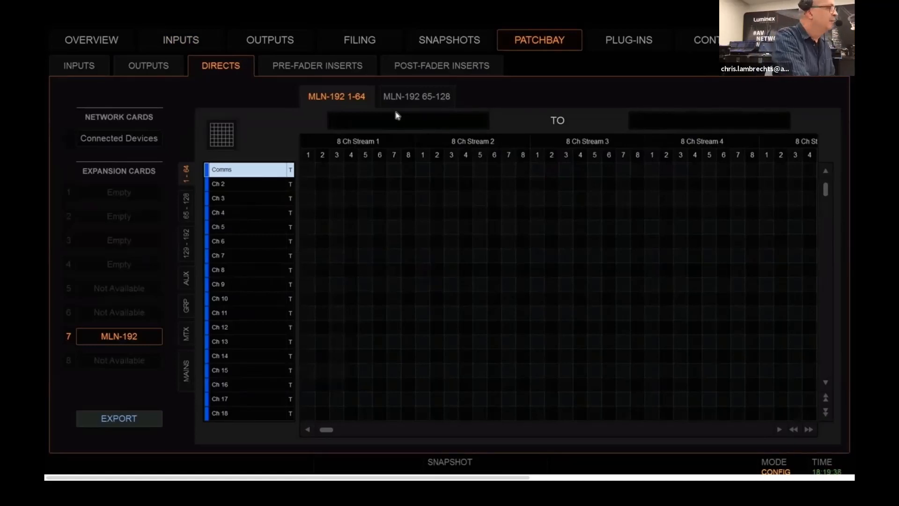
pyautogui.click(308, 171)
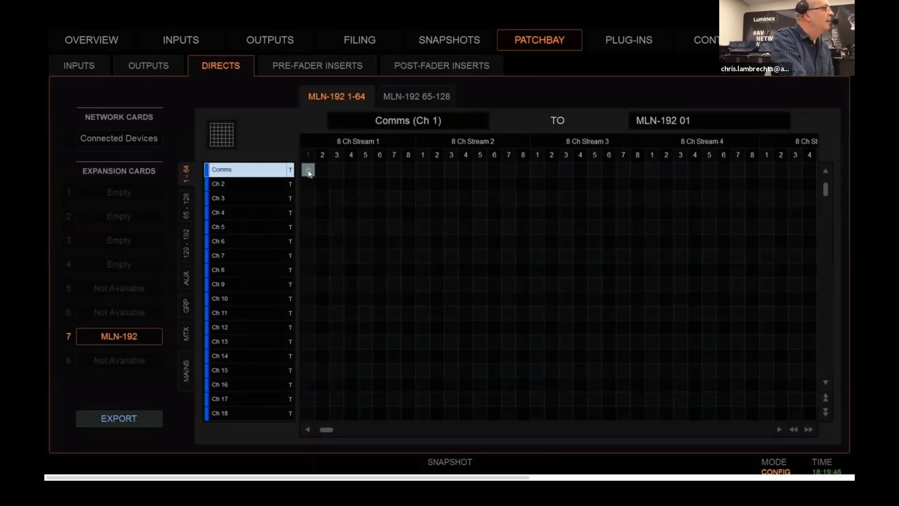
# Set the Comms direct output pickoff to Post-Fader, raise the Comms fader to about -0.4 dB, and return to the direct output patching
pyautogui.click(291, 170)
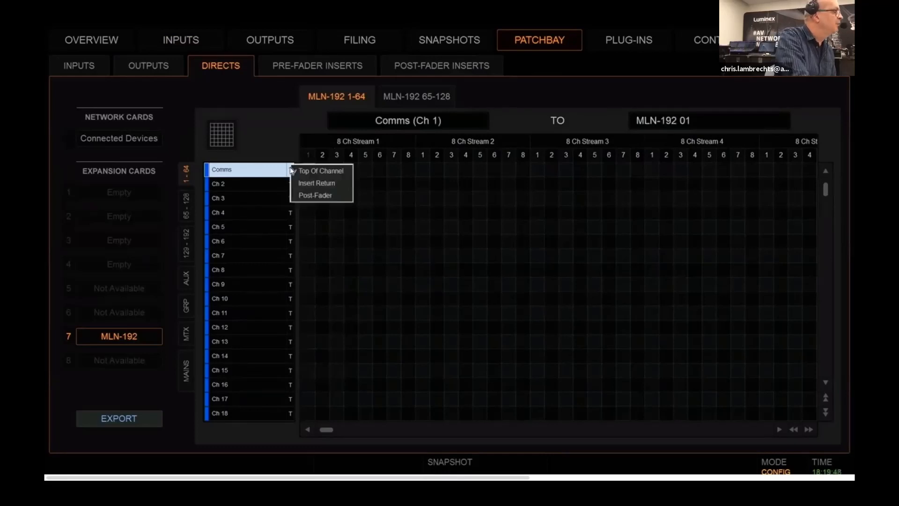
pyautogui.click(315, 195)
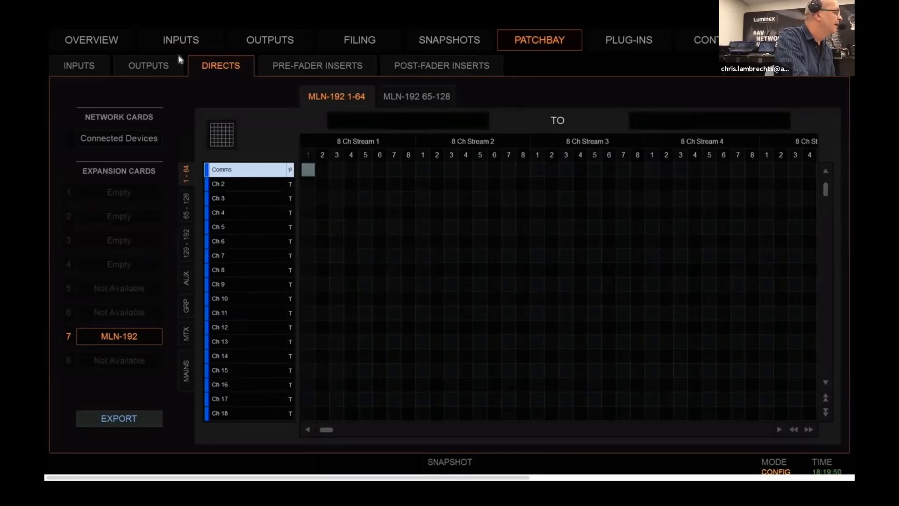
pyautogui.click(180, 39)
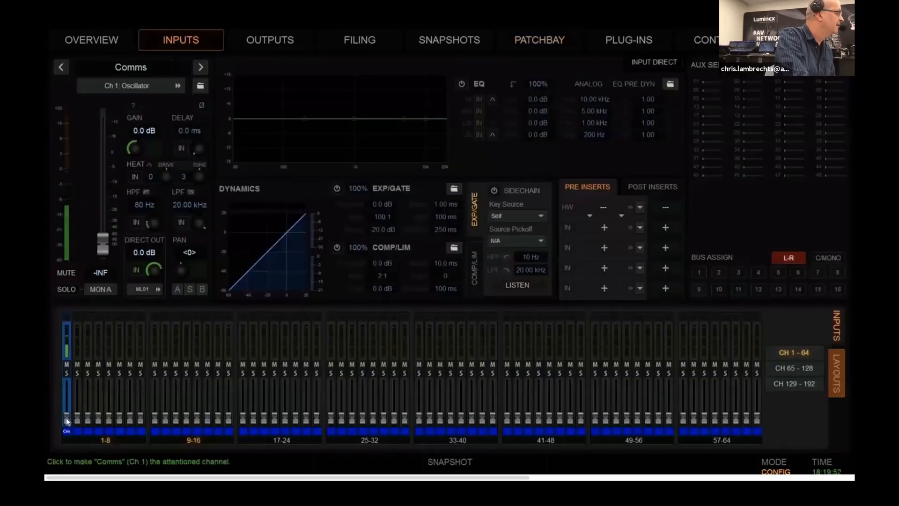
pyautogui.moveTo(66, 419); pyautogui.dragTo(66, 394)
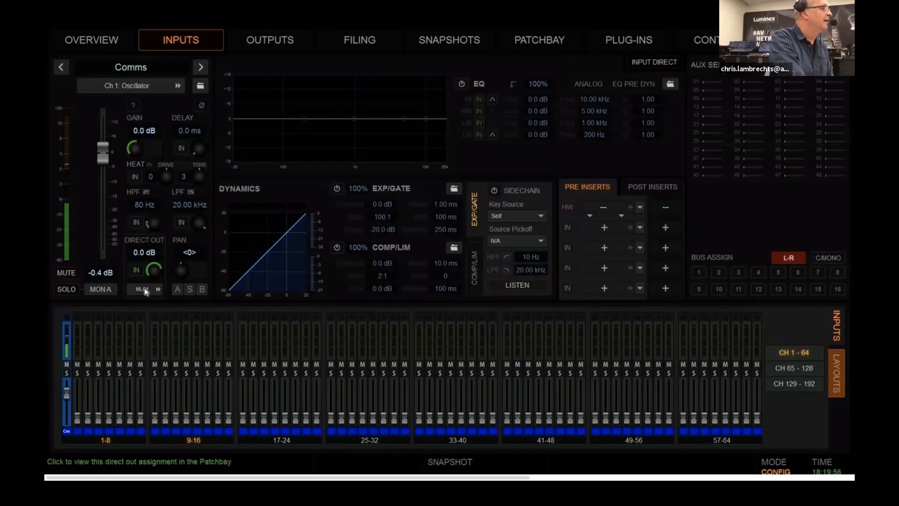
pyautogui.click(532, 41)
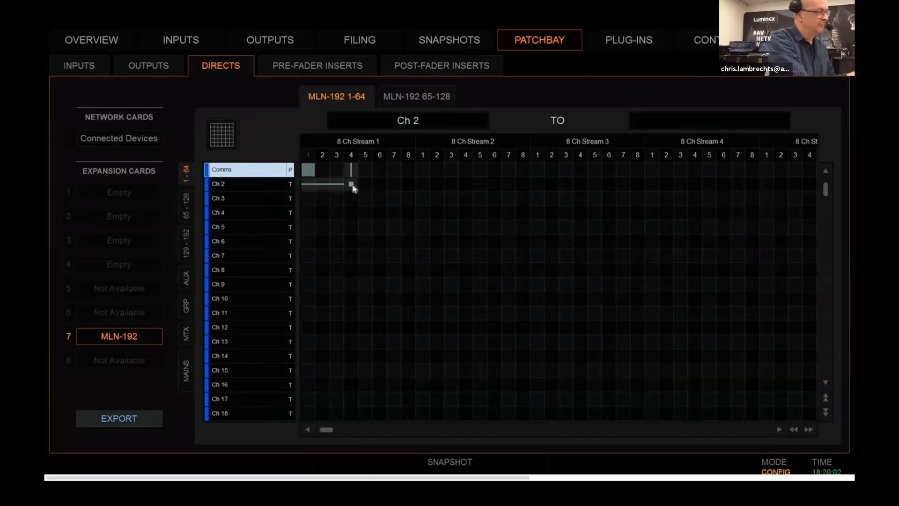
# Switch to Hive and connect the MONS S6L MLN-192 Out (Rec 1-8) stream to MLN-192 In (Play 1-8) on FOH S6L and BROADCAST S6L
pyautogui.hotkey('ctrl', 'Up')
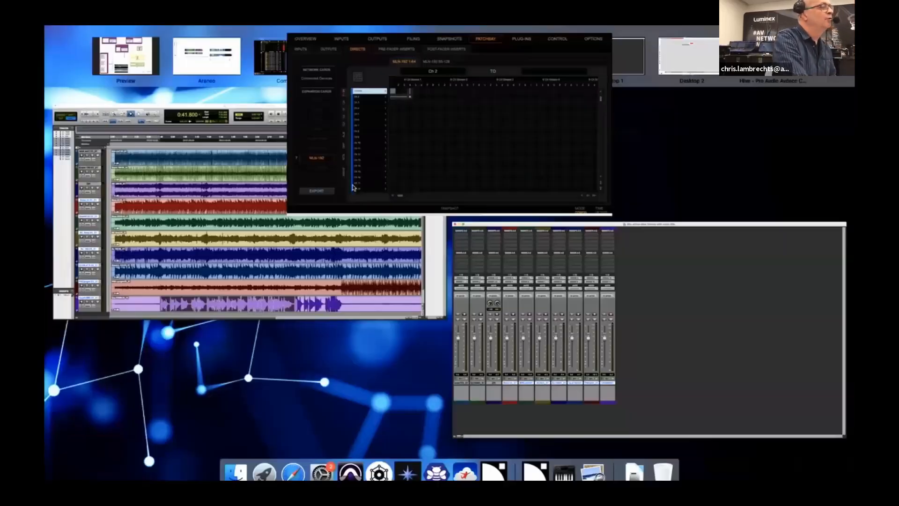
pyautogui.click(772, 56)
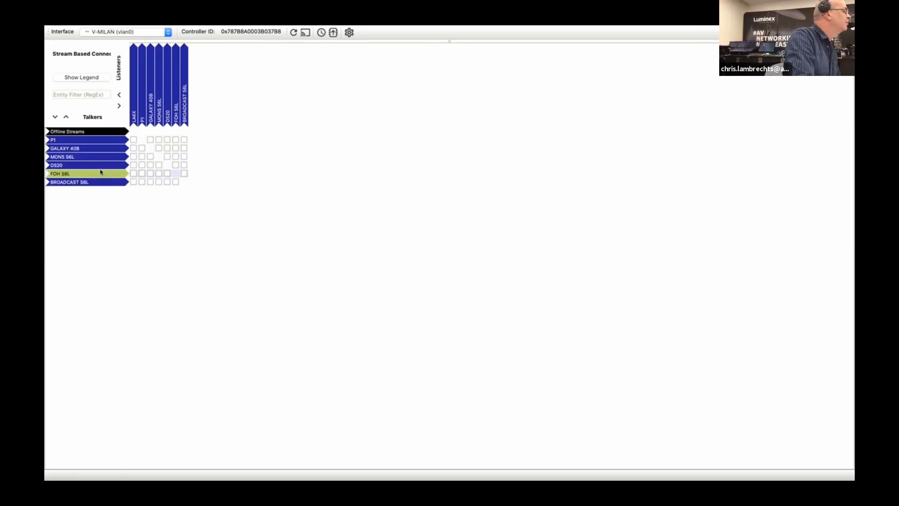
pyautogui.click(60, 160)
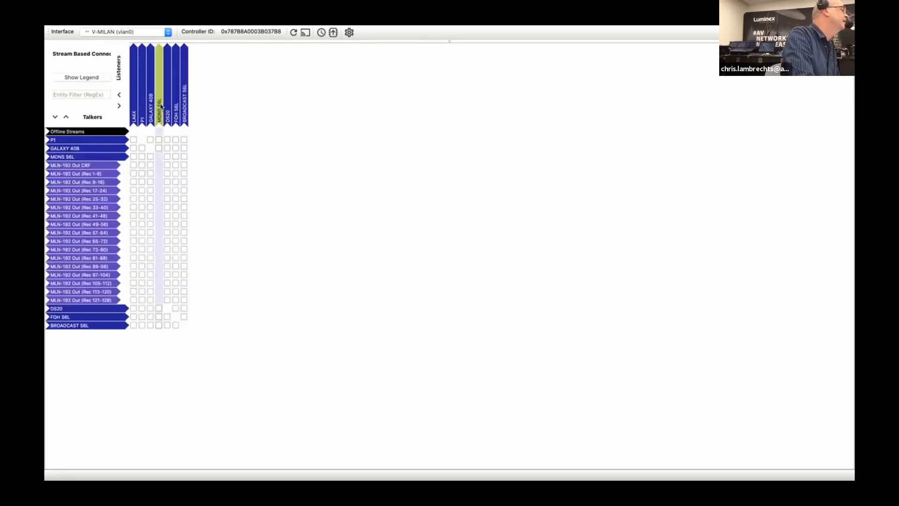
pyautogui.click(160, 106)
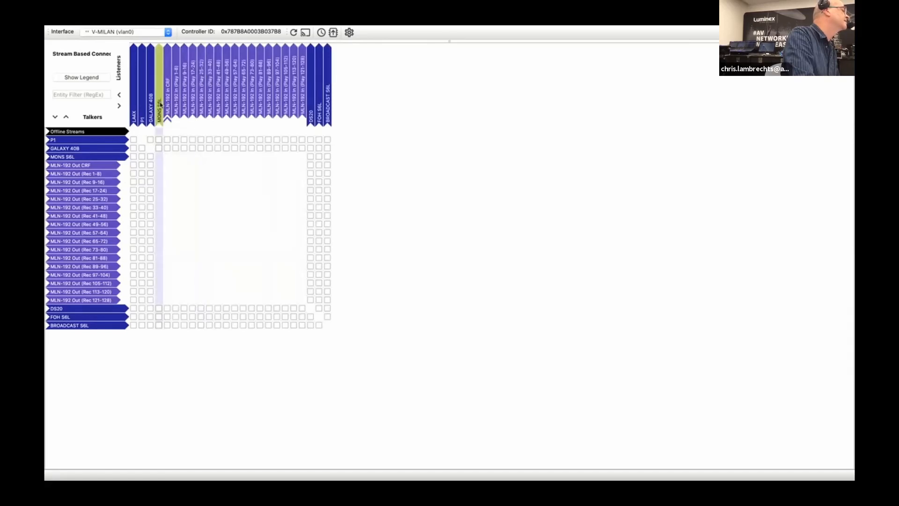
pyautogui.click(160, 105)
pyautogui.click(182, 104)
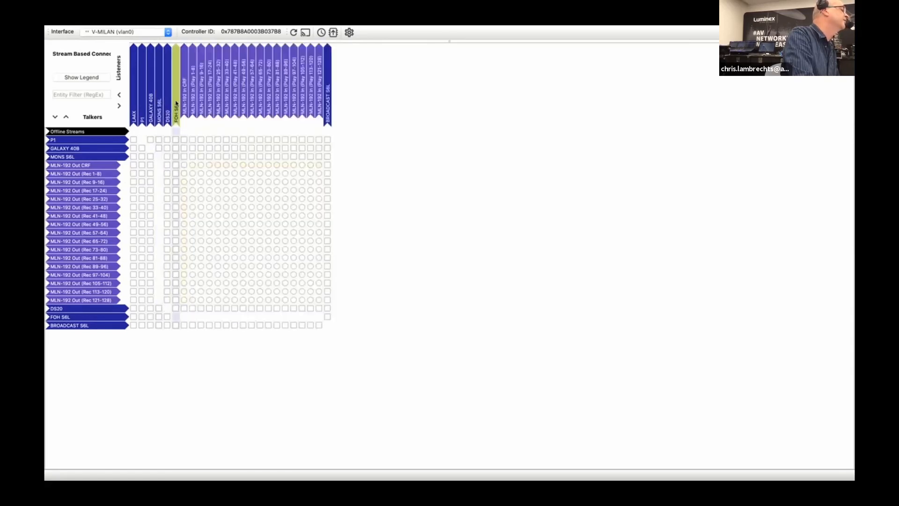
pyautogui.click(329, 95)
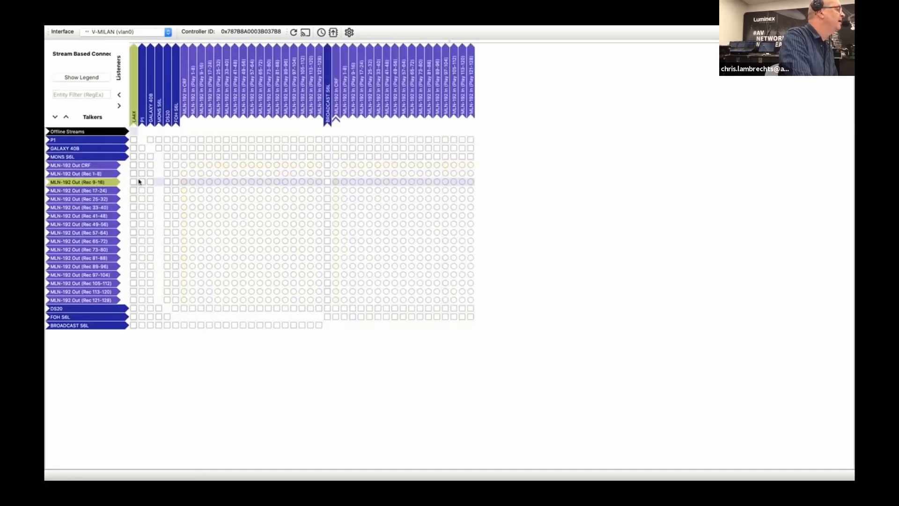
pyautogui.click(192, 173)
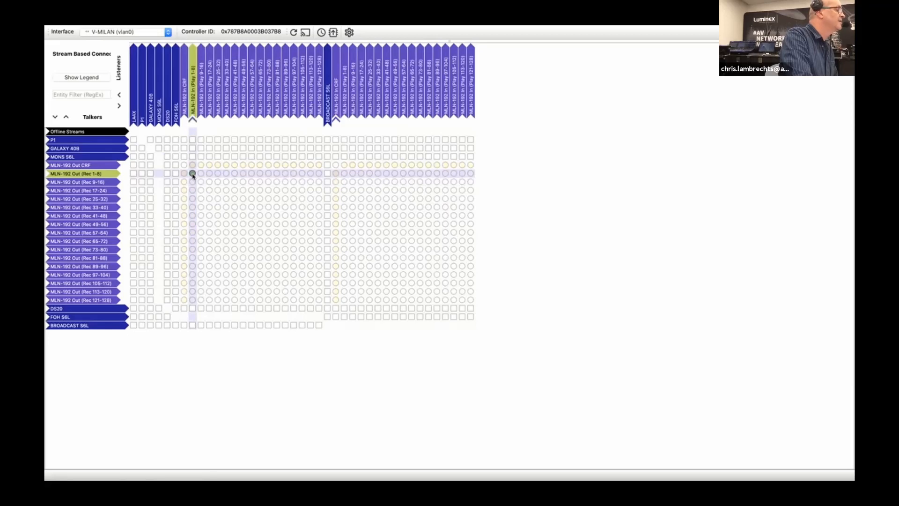
pyautogui.click(344, 173)
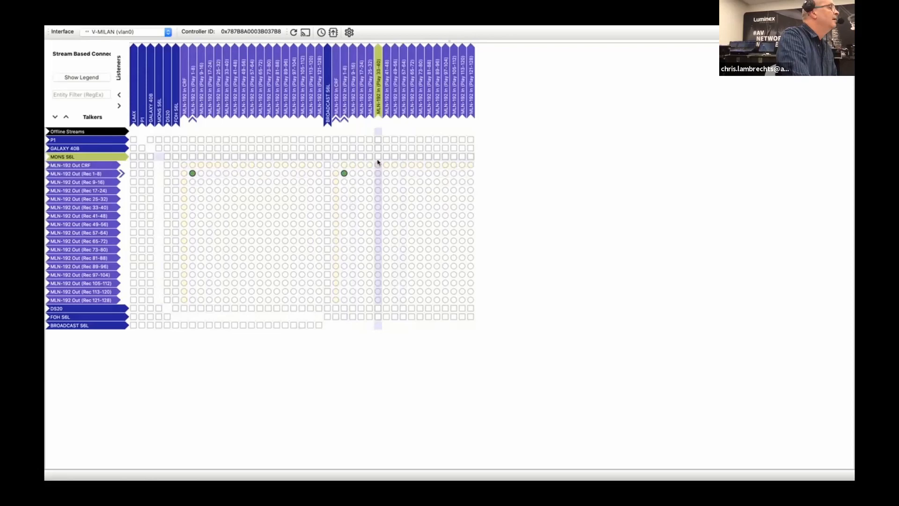
# Switch to the FOH-16C console and rename input channel 1 as Comms
pyautogui.hotkey('ctrl', 'Up')
pyautogui.click(363, 57)
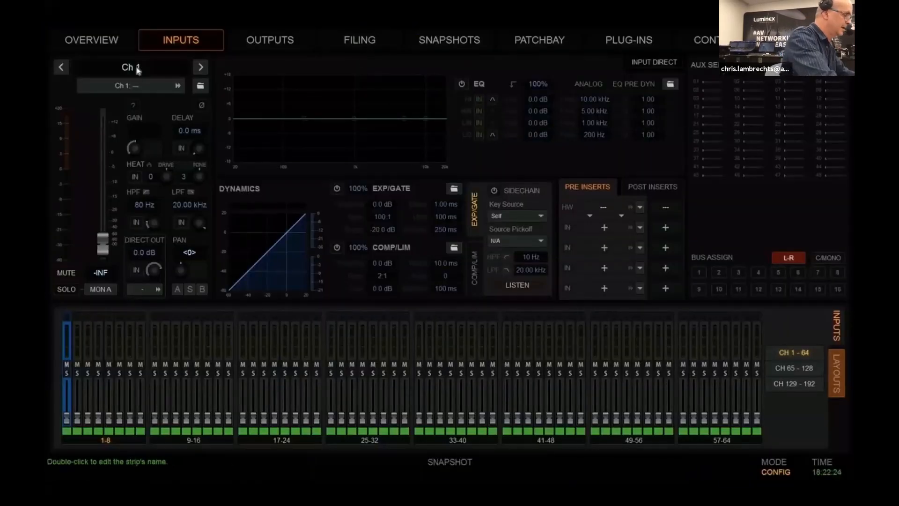
pyautogui.doubleClick(138, 70)
pyautogui.write('Comms')
pyautogui.press('Return')
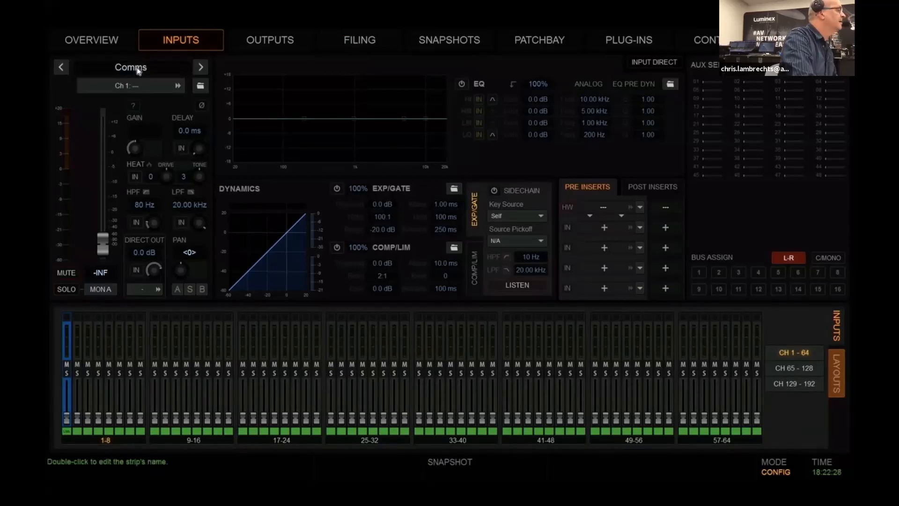
# Patch MLN-192 input 01 from 8 Ch Stream 1 to the FOH console's Comms channel and return to the input channels
pyautogui.click(127, 86)
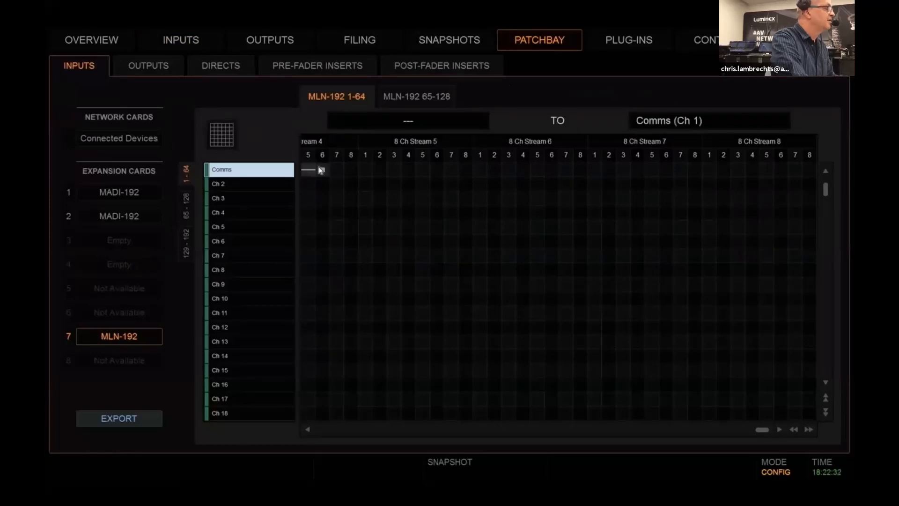
pyautogui.click(320, 428)
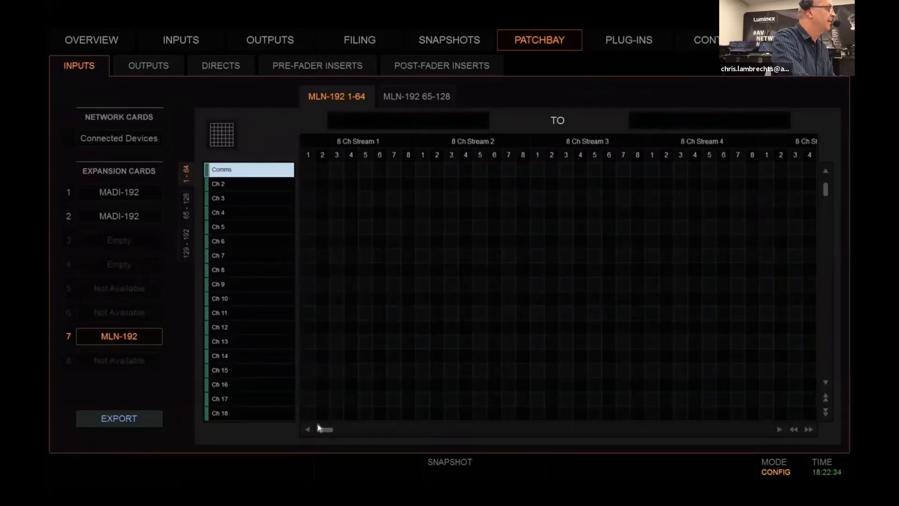
pyautogui.click(309, 172)
pyautogui.click(182, 42)
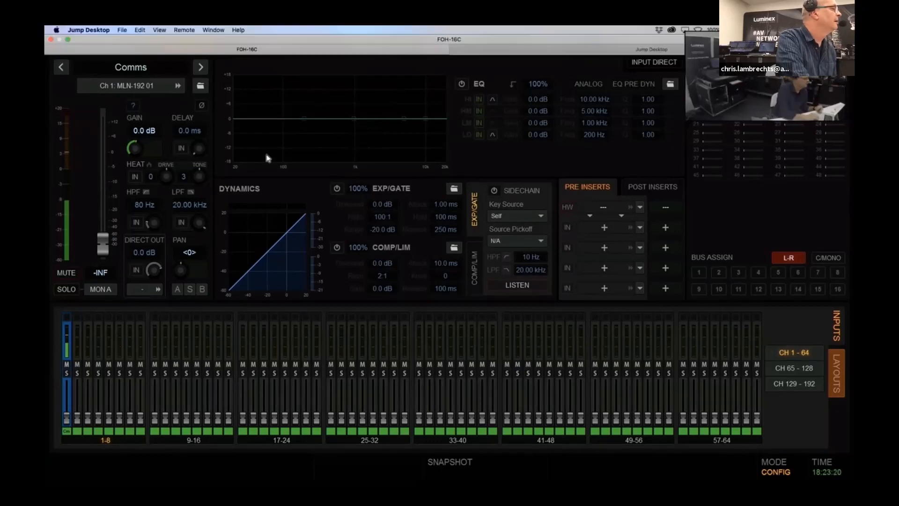
# Assign MLN-192 01 as the source of the first matrix mixer input on the FOH console's Mtx 1
pyautogui.click(276, 43)
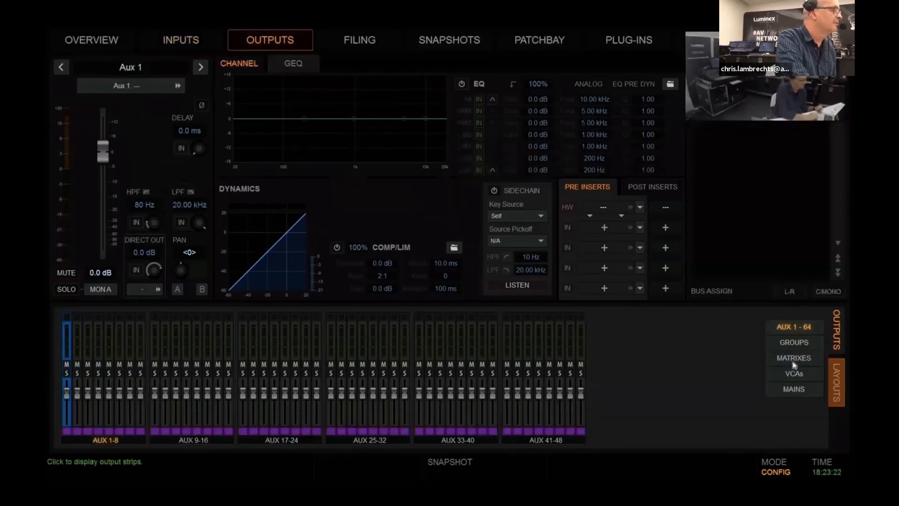
pyautogui.click(795, 358)
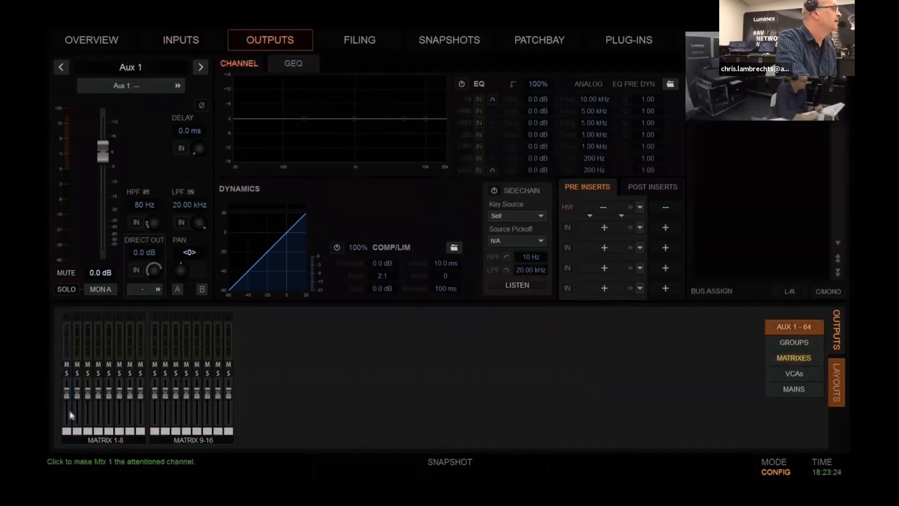
pyautogui.click(69, 412)
pyautogui.click(373, 62)
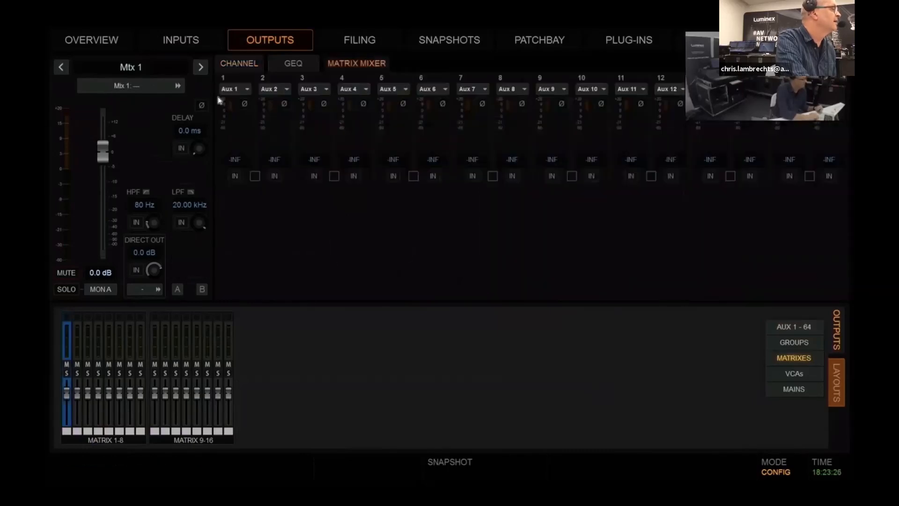
pyautogui.click(245, 90)
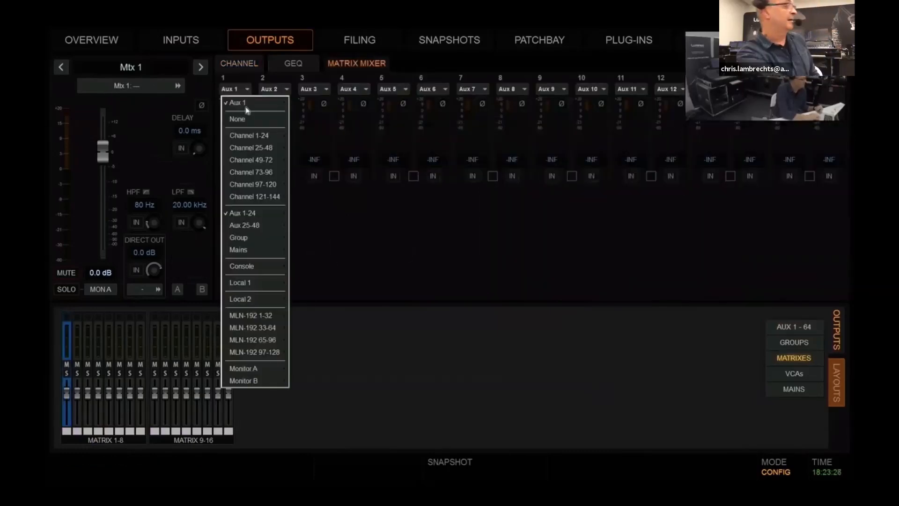
pyautogui.moveTo(251, 136)
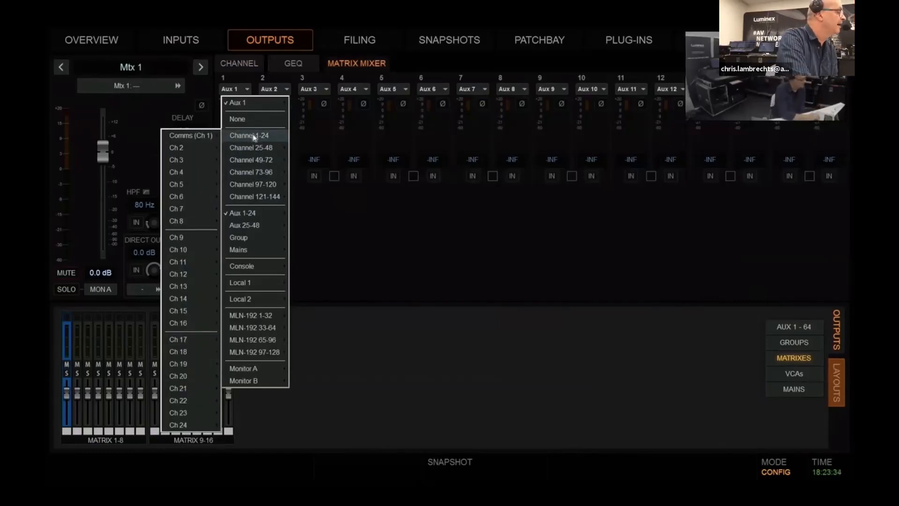
pyautogui.moveTo(256, 229)
pyautogui.moveTo(248, 317)
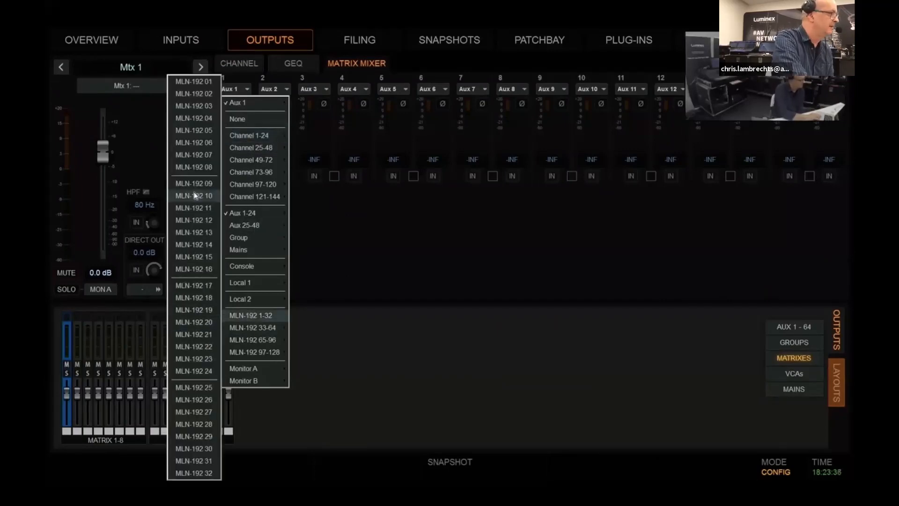
pyautogui.click(196, 83)
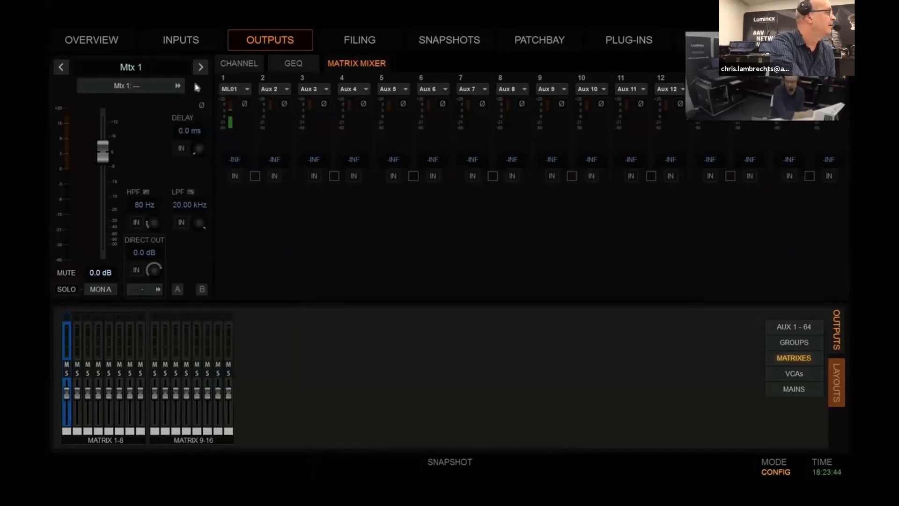
# Set the level of Mtx 1's first matrix mixer input to 0 dB and switch that input in
pyautogui.click(235, 161)
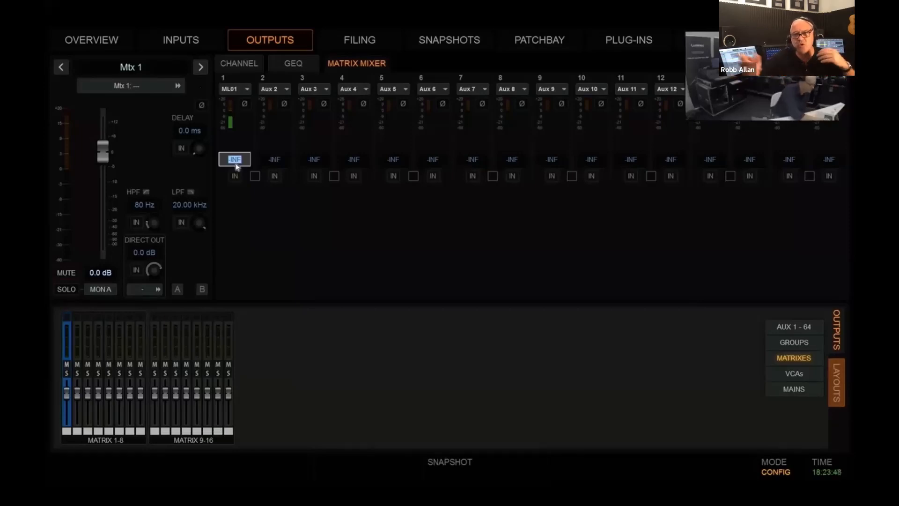
pyautogui.write('0')
pyautogui.press('Return')
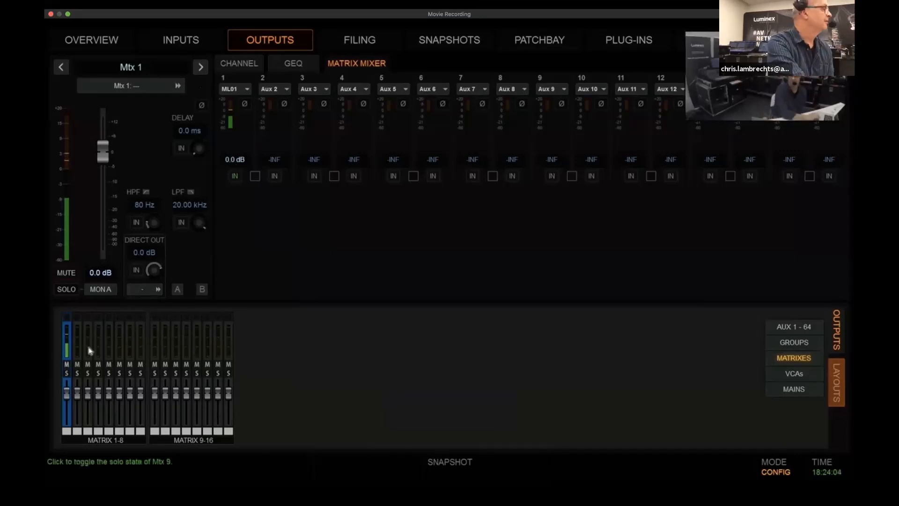
# Switch to the BC-24C console and rename input channel 1 as Comms
pyautogui.hotkey('ctrl', 'Up')
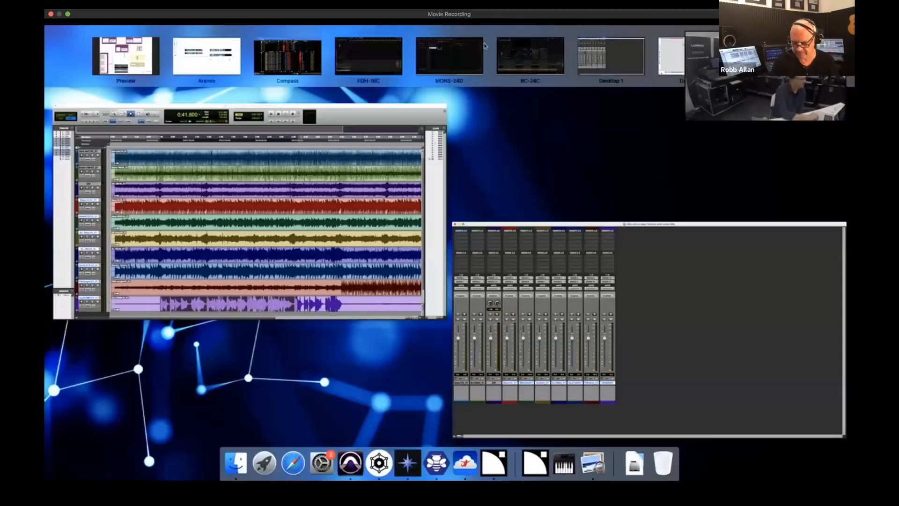
pyautogui.click(523, 63)
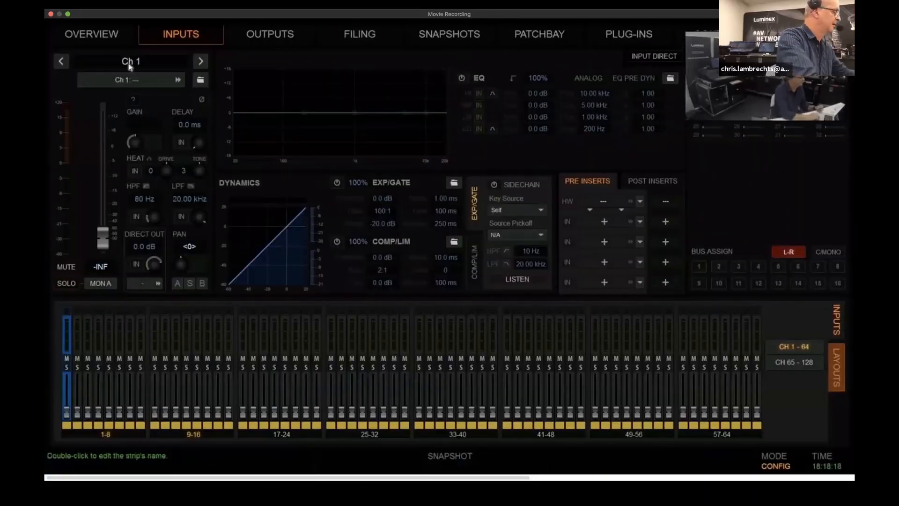
pyautogui.doubleClick(130, 61)
pyautogui.write('Co')
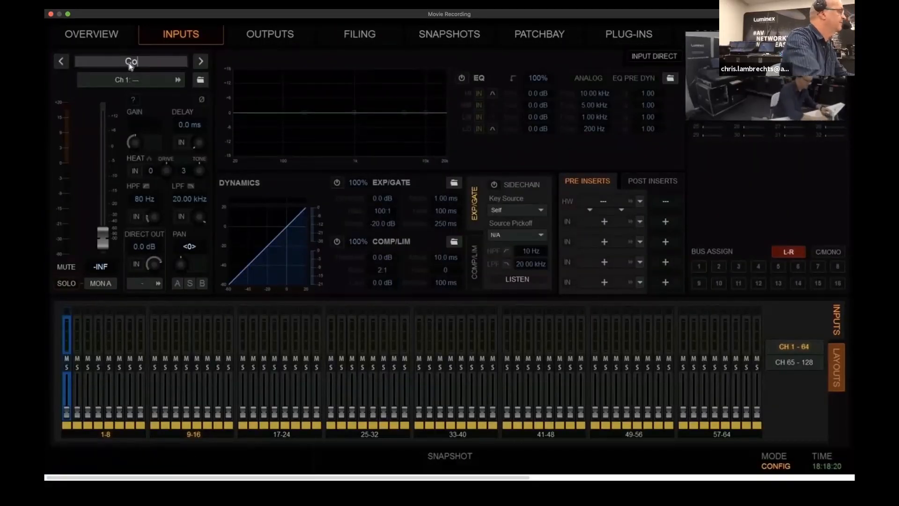
pyautogui.write('mms')
pyautogui.press('Return')
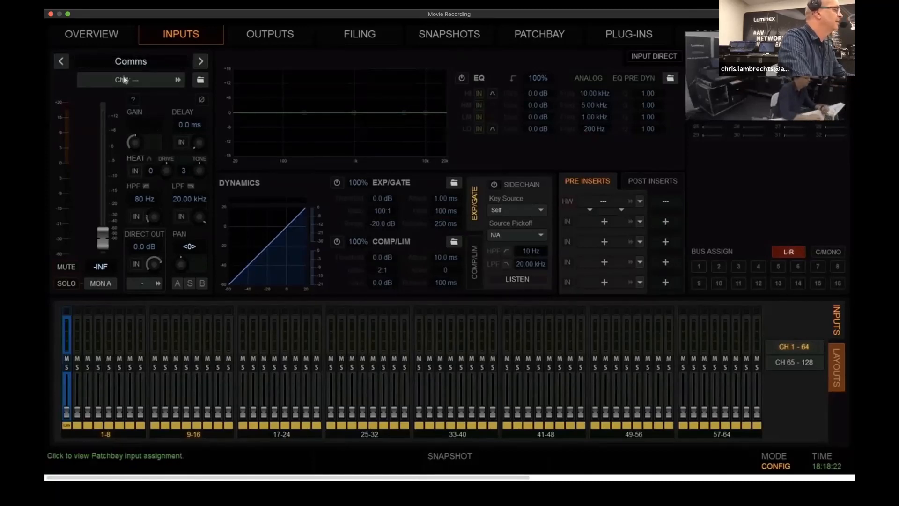
# Patch MLN-192 input 01 from 8 Ch Stream 1 to the BC-24C Comms channel and return to the input channels
pyautogui.click(131, 80)
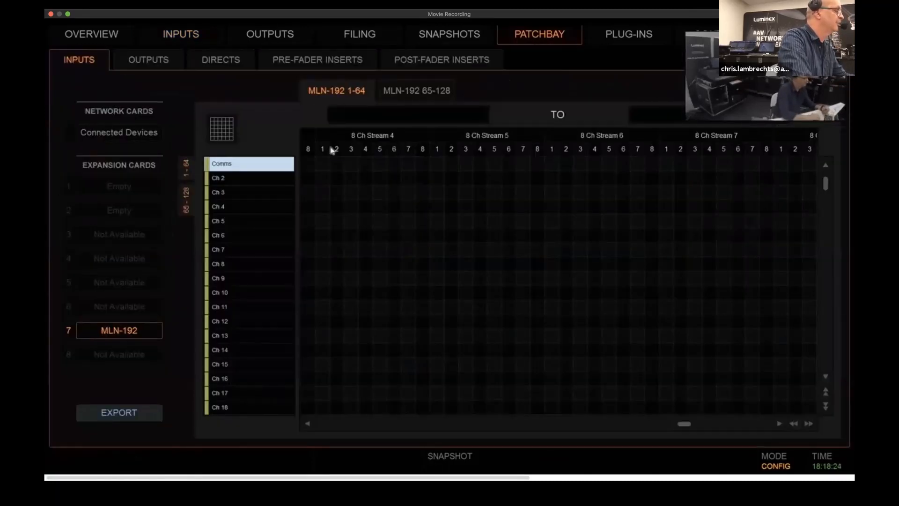
pyautogui.click(321, 424)
pyautogui.click(308, 164)
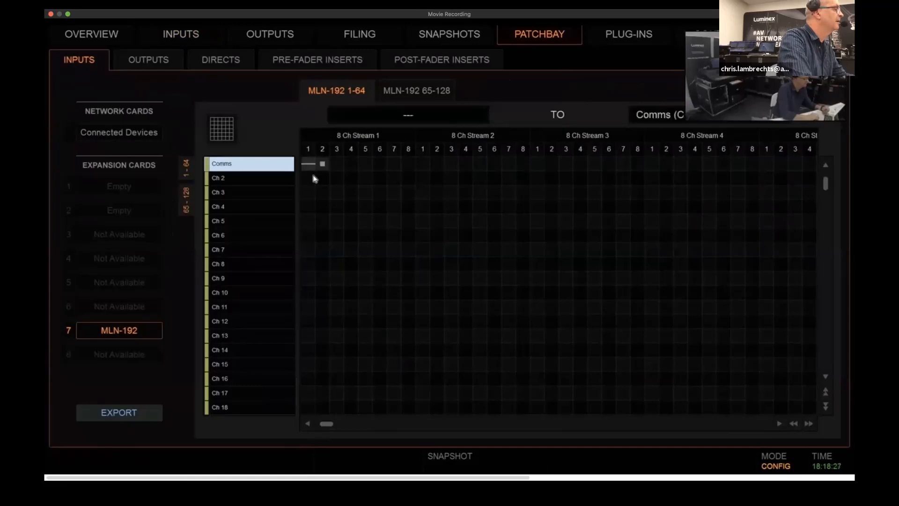
pyautogui.click(180, 41)
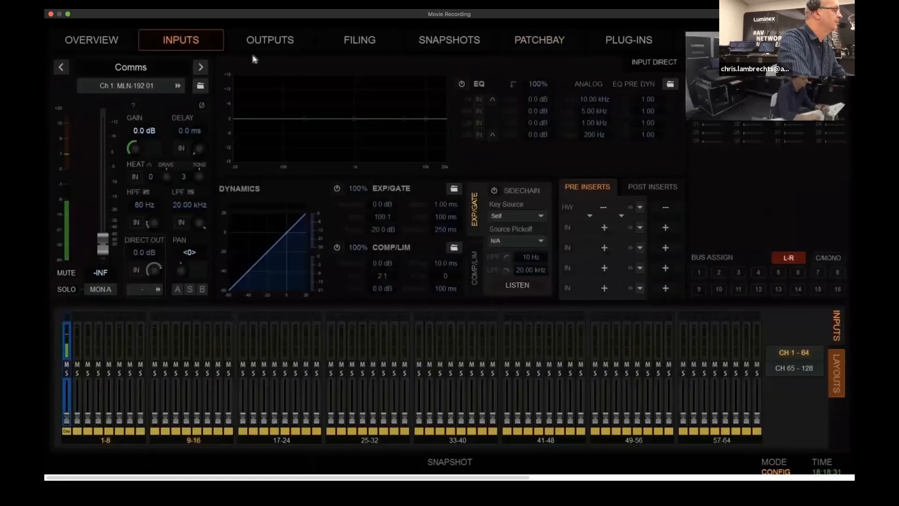
# Open Mtx 1's matrix mixer on the broadcast console and assign MLN-192 01 as the source of its first input
pyautogui.click(271, 43)
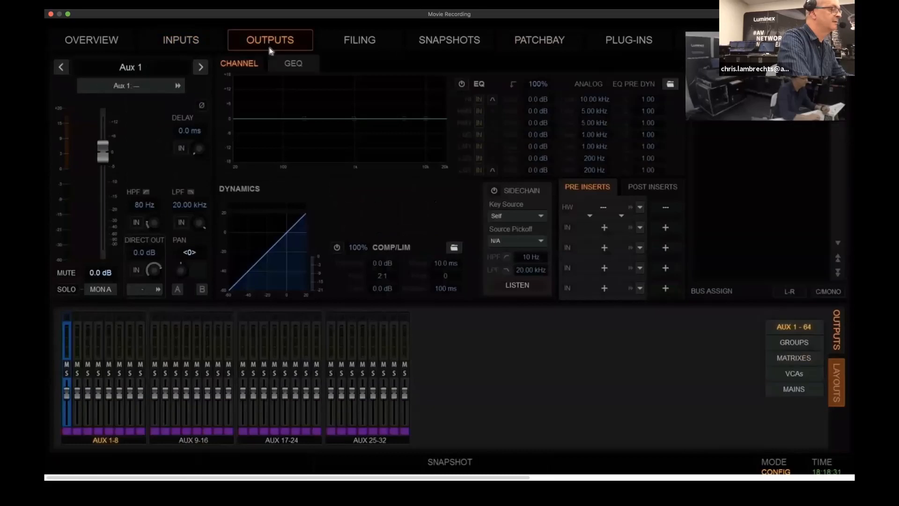
pyautogui.click(796, 360)
pyautogui.click(67, 421)
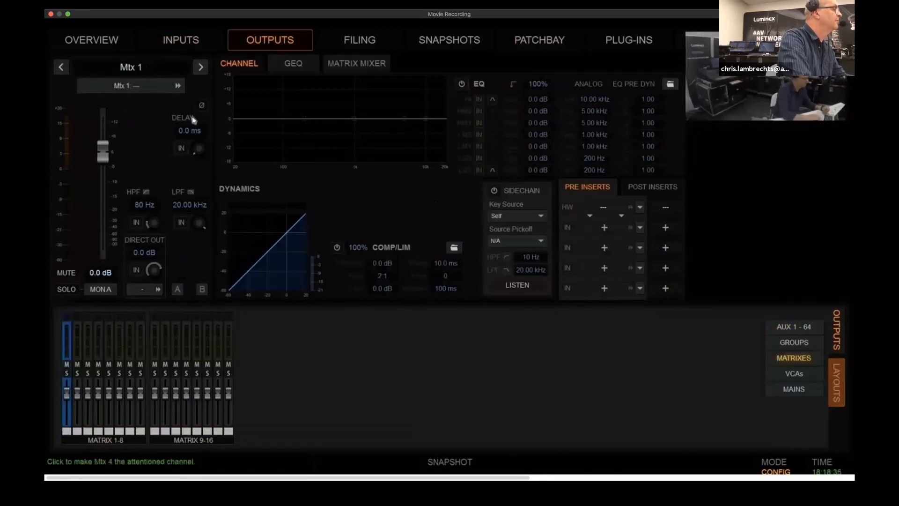
pyautogui.click(353, 64)
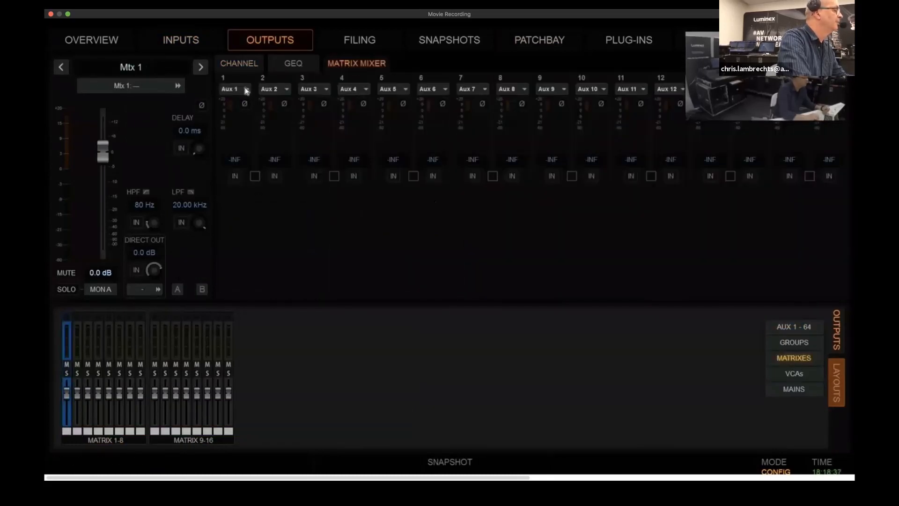
pyautogui.click(246, 90)
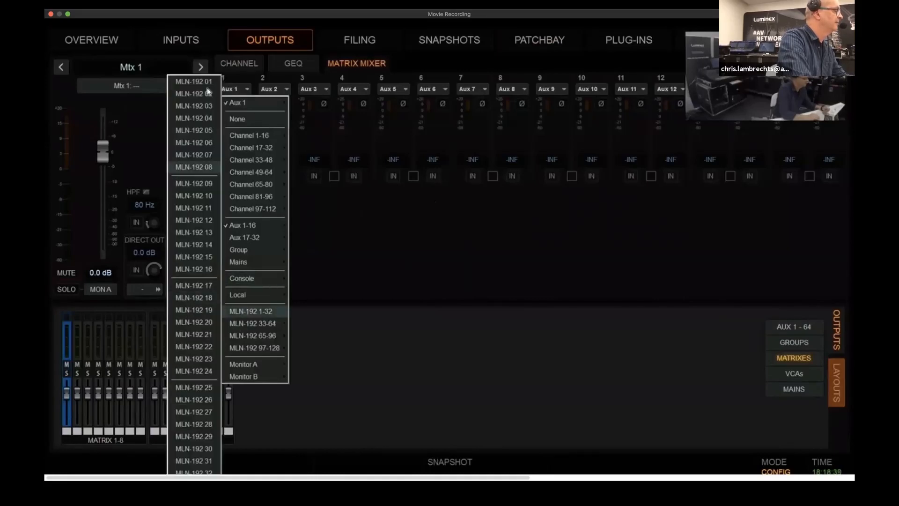
pyautogui.click(195, 83)
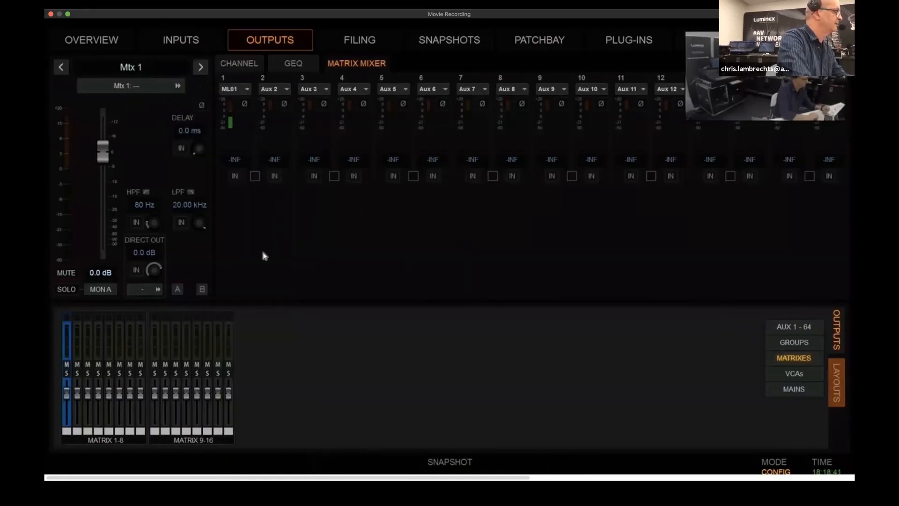
# Set the first matrix mixer input of the broadcast console's Mtx 1 to 0 dB and switch that input in
pyautogui.click(235, 160)
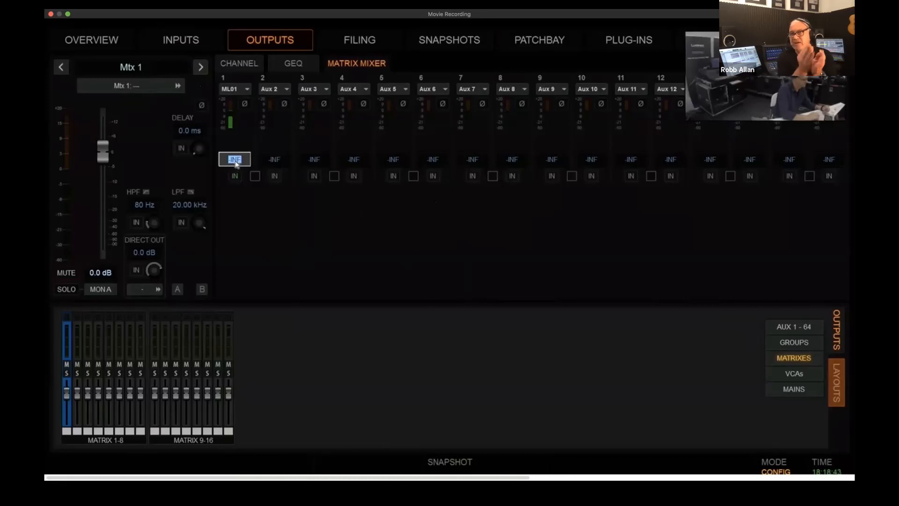
pyautogui.press('Return')
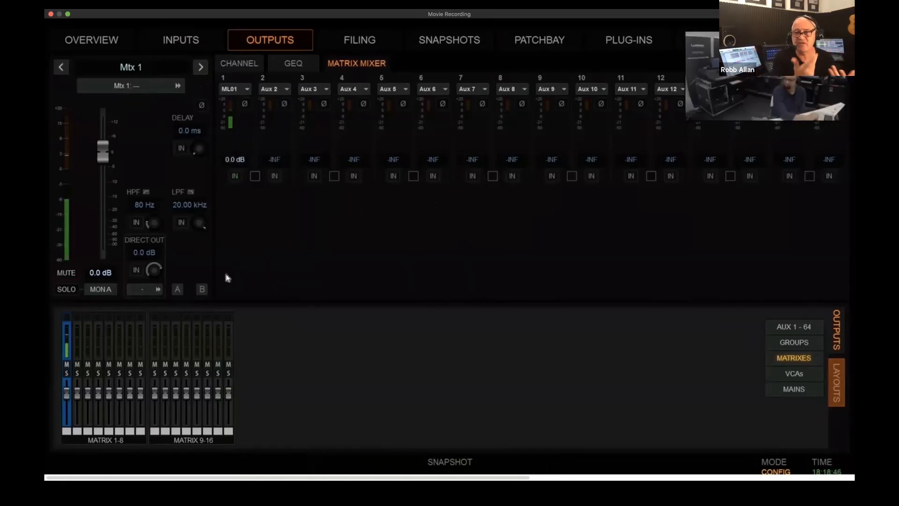
pyautogui.moveTo(486, 28)
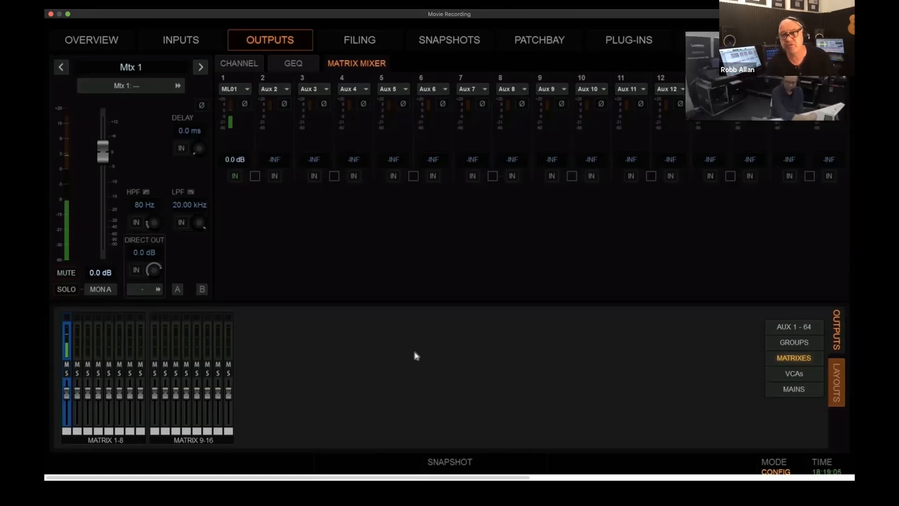
# Switch to the monitor console, turn its pink noise oscillator off and return to the input channels
pyautogui.hotkey('ctrl', 'Up')
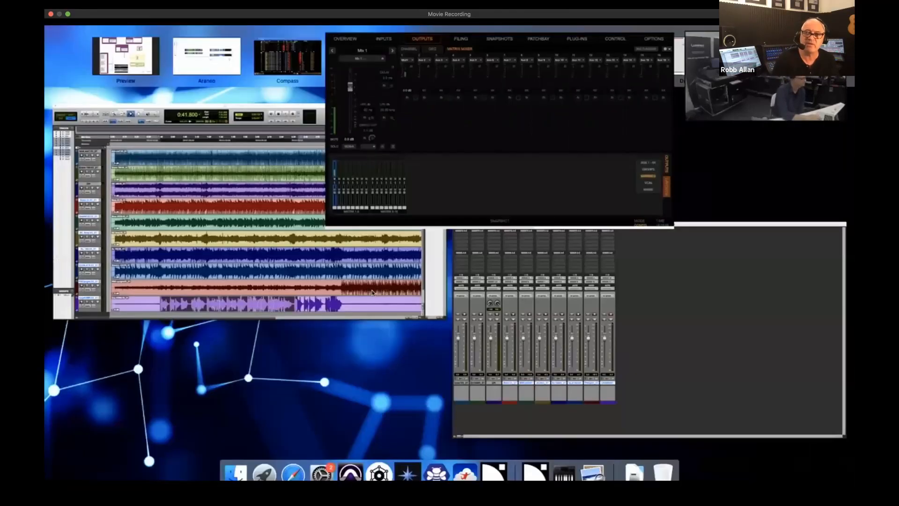
pyautogui.click(460, 63)
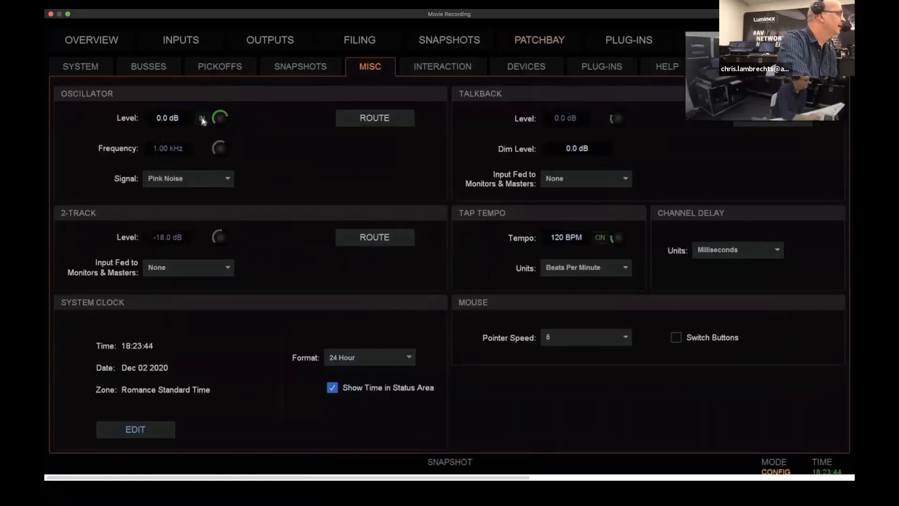
pyautogui.click(182, 40)
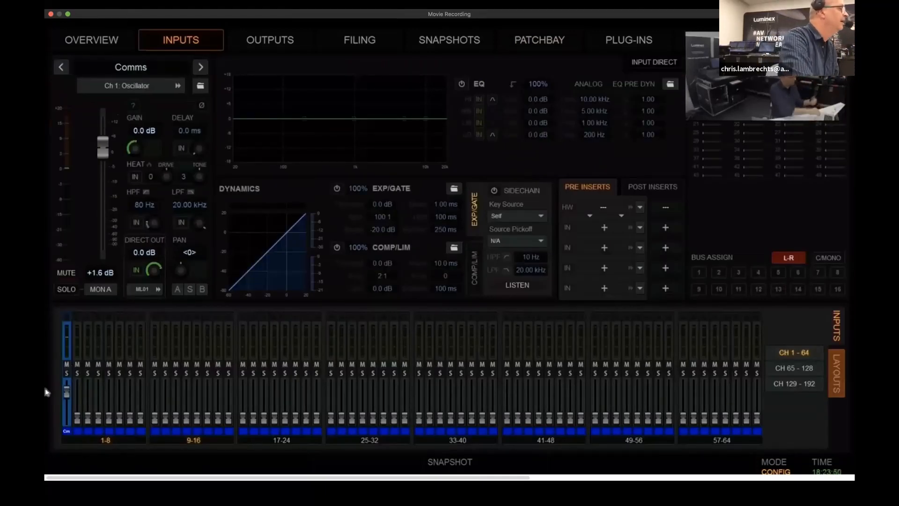
# Switch to the FOH console, add "05 As time goes by" from the USB disk to the playlist and play it on repeat
pyautogui.hotkey('ctrl', 'Up')
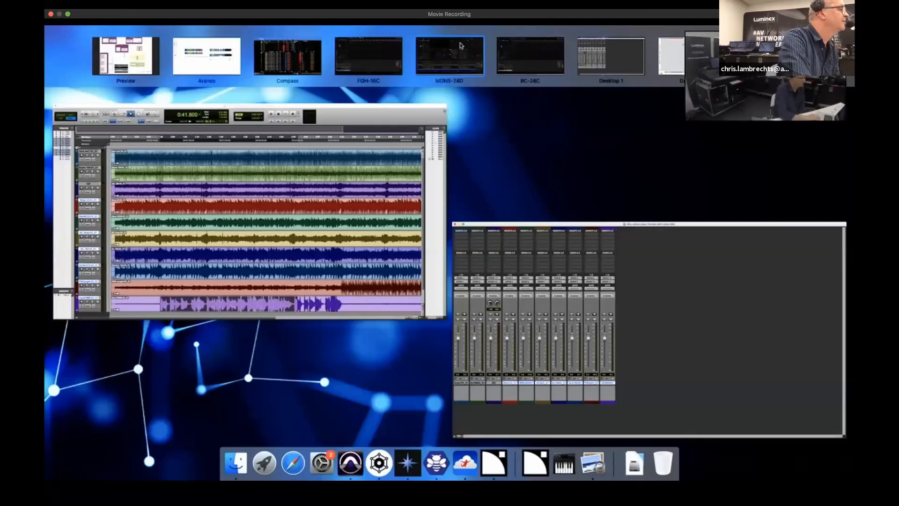
pyautogui.click(393, 57)
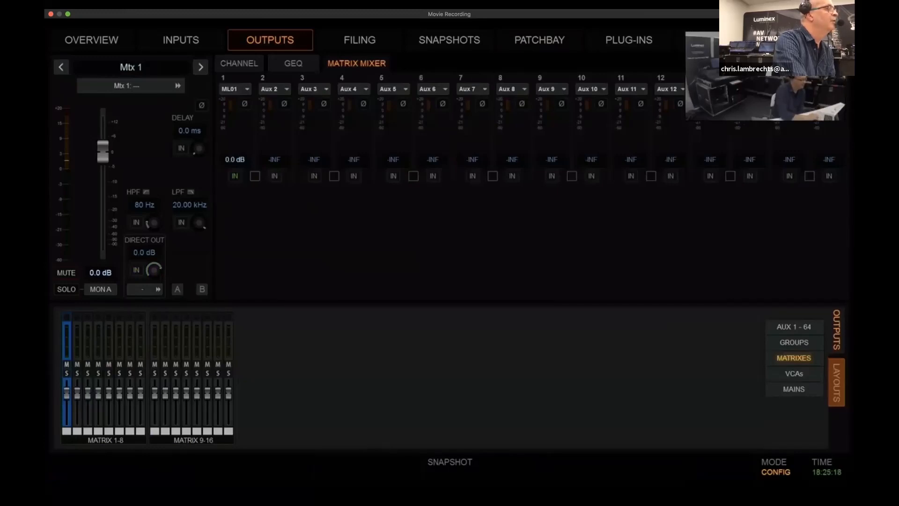
pyautogui.click(718, 40)
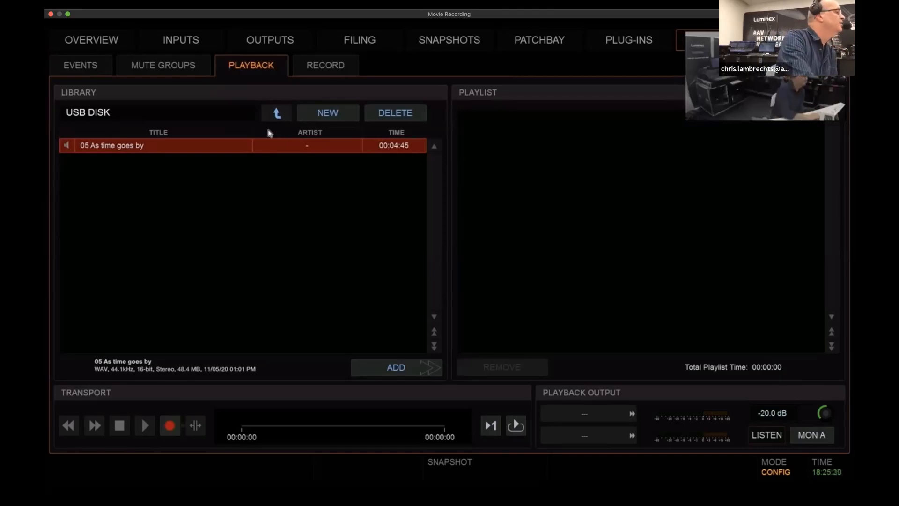
pyautogui.doubleClick(154, 148)
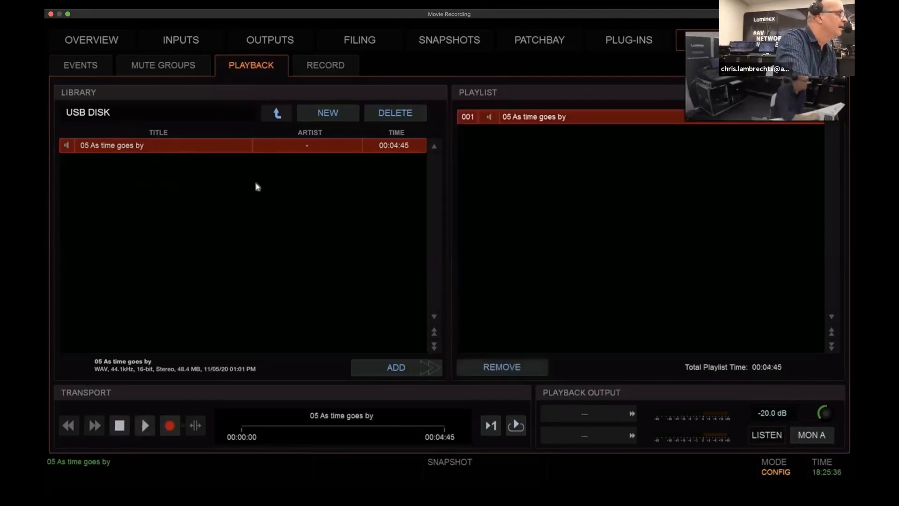
pyautogui.click(515, 428)
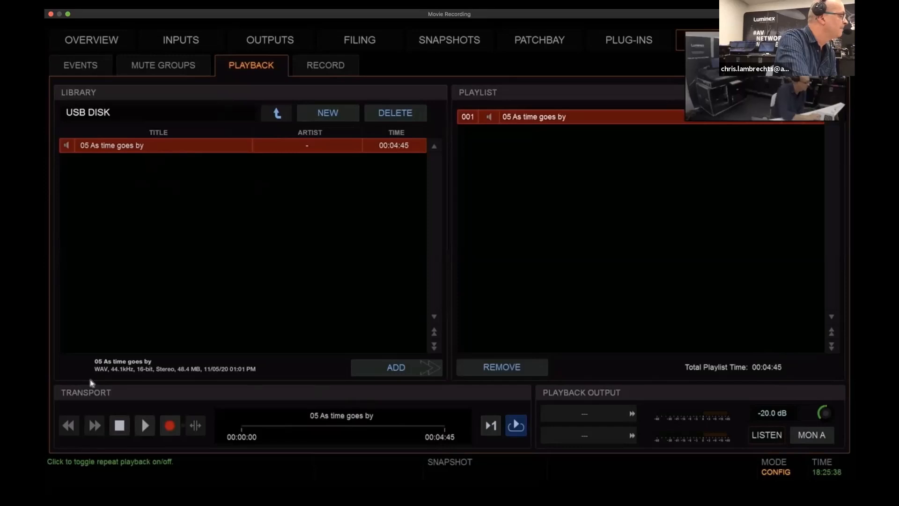
pyautogui.click(146, 427)
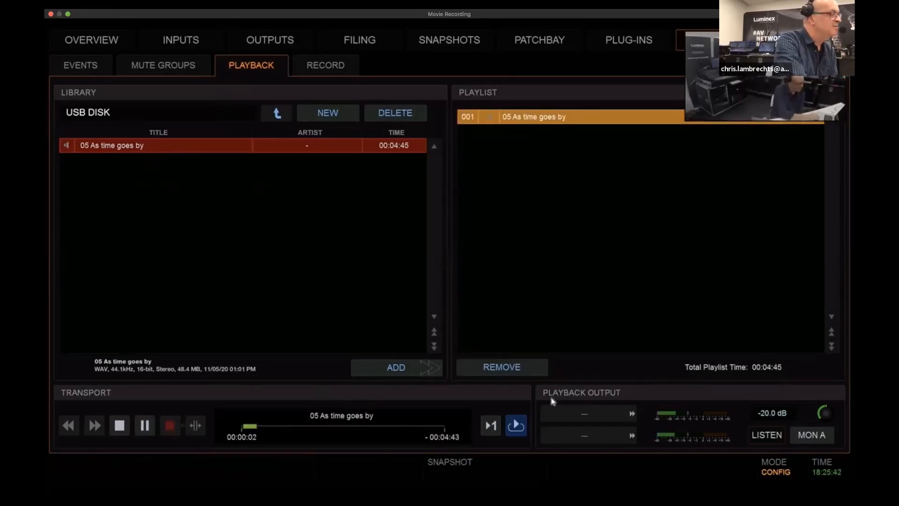
# Patch the FOH console's USB left playback to Ch 2 and USB right to Ch 3
pyautogui.click(584, 414)
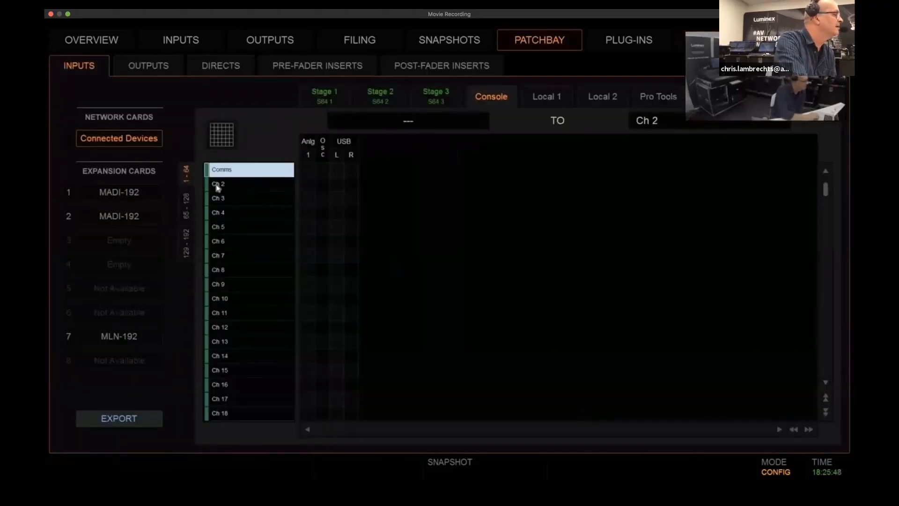
pyautogui.click(337, 184)
pyautogui.click(351, 198)
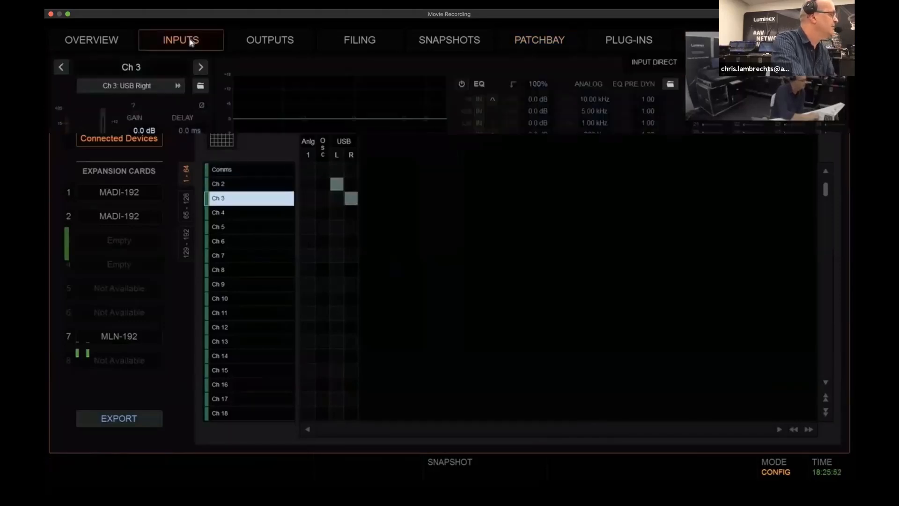
# Combine FOH input channels 2 and 3 into one stereo channel and rename it WIM
pyautogui.click(191, 42)
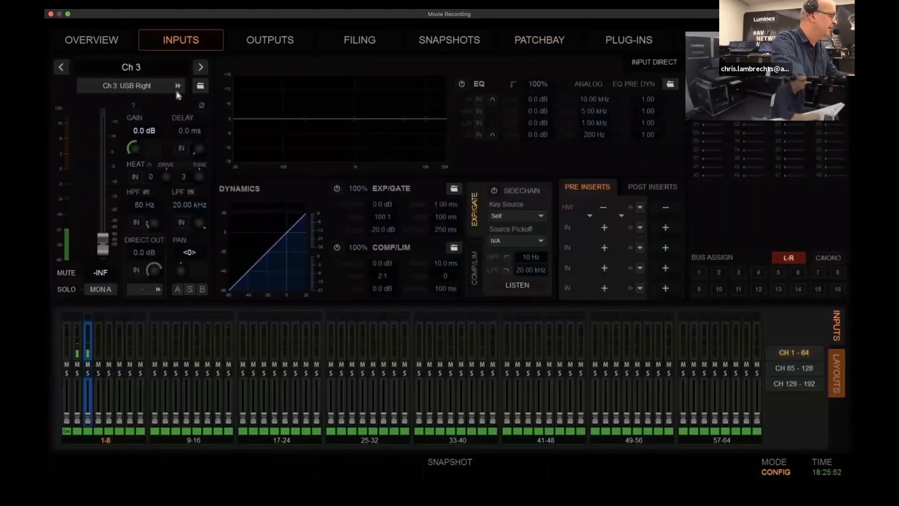
pyautogui.keyDown('shift'); pyautogui.click(78, 394); pyautogui.keyUp('shift')
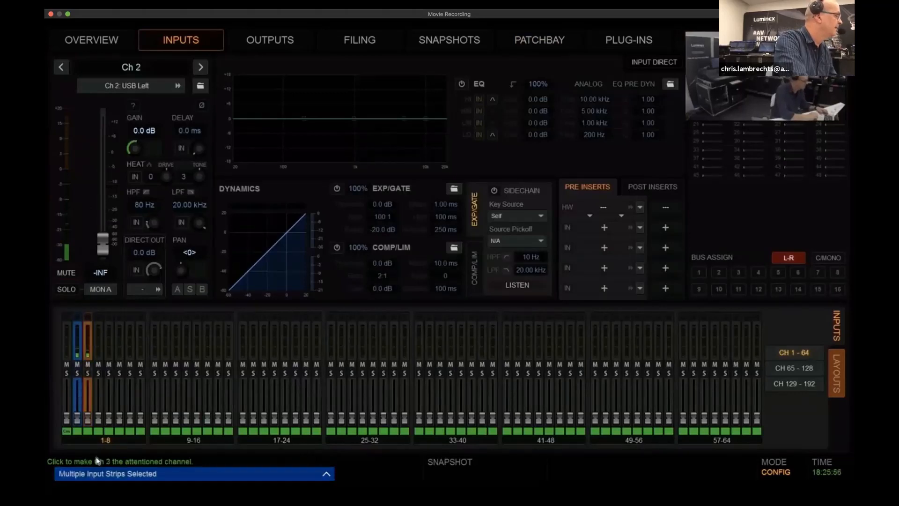
pyautogui.click(99, 477)
pyautogui.click(89, 466)
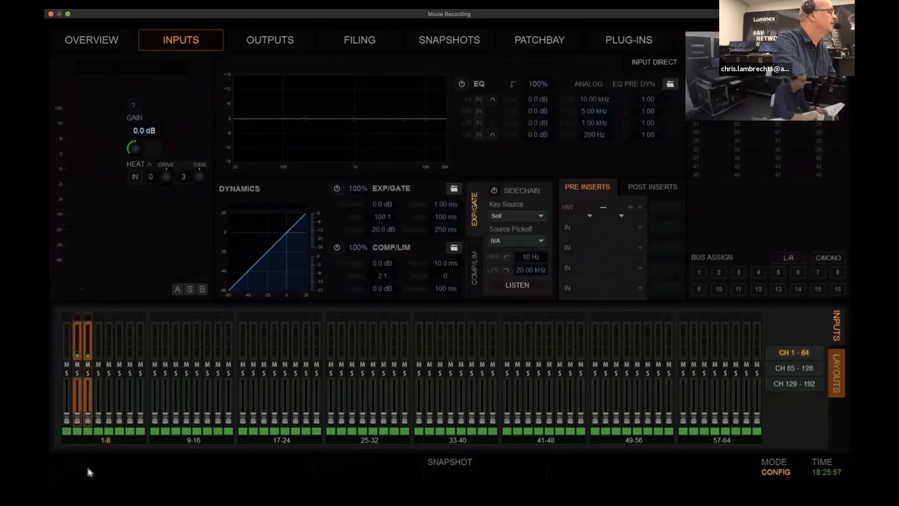
pyautogui.doubleClick(142, 67)
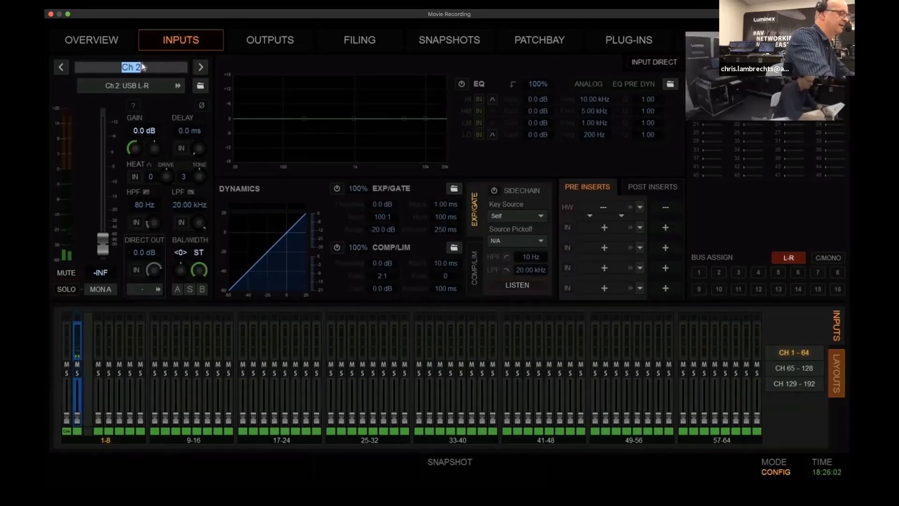
pyautogui.write('WIM')
pyautogui.press('Return')
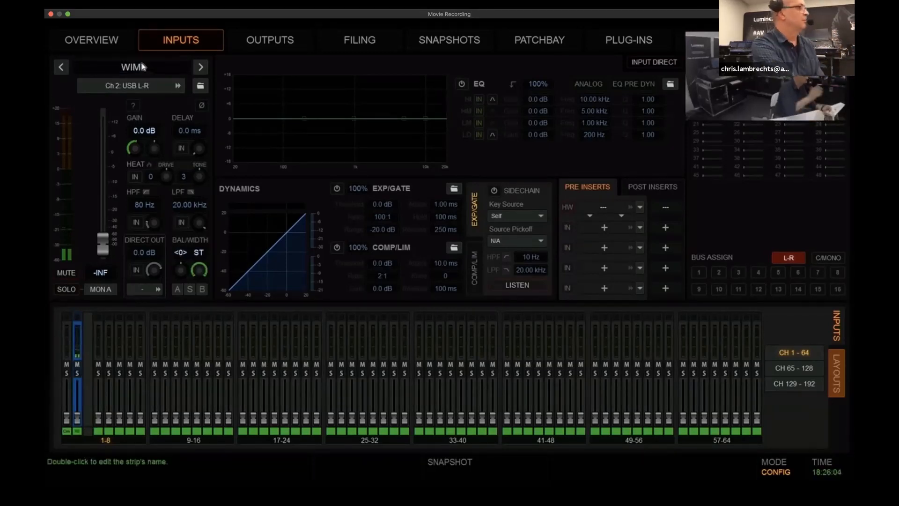
# Switch in WIM's direct out and patch its left and right sides to channels 1 and 2 of MLN-192 8 Ch Stream 2
pyautogui.click(144, 292)
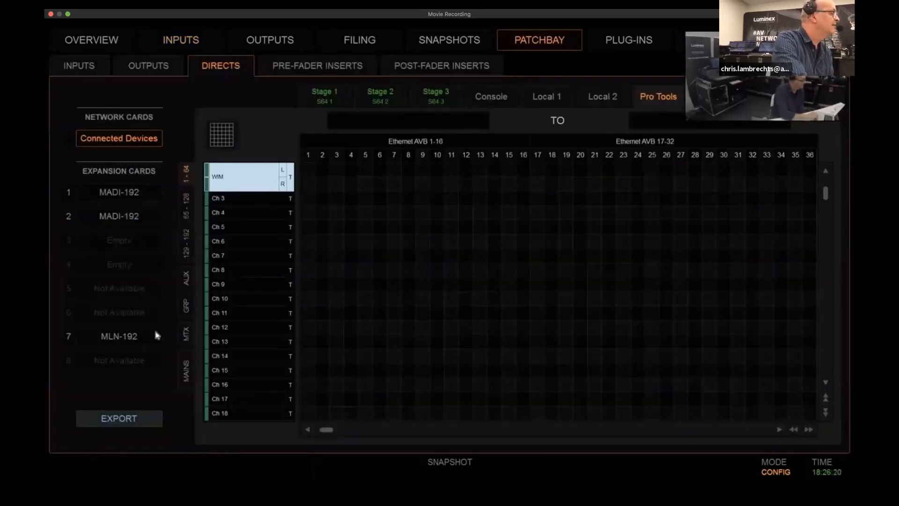
pyautogui.click(116, 336)
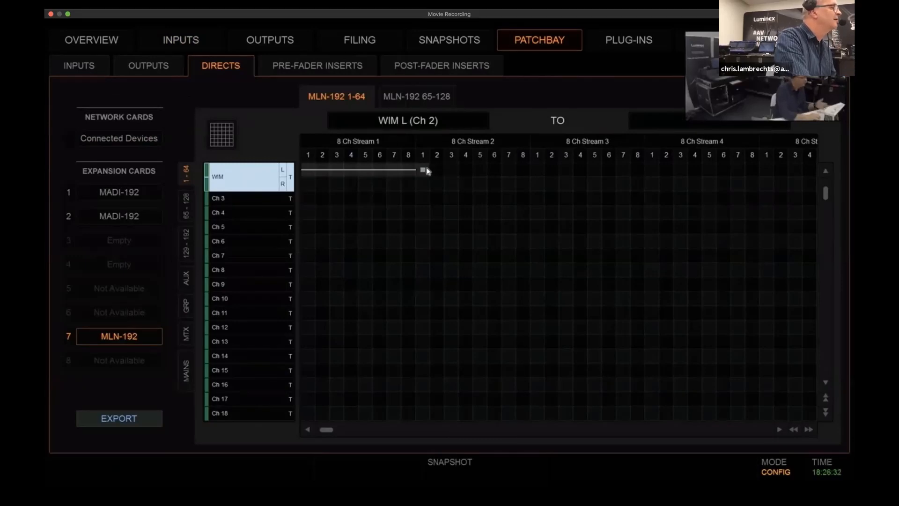
pyautogui.click(423, 171)
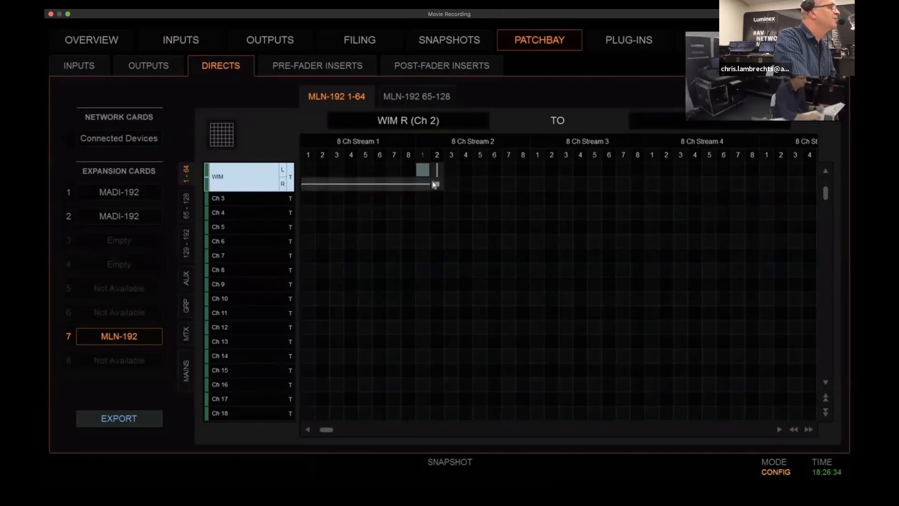
pyautogui.click(437, 185)
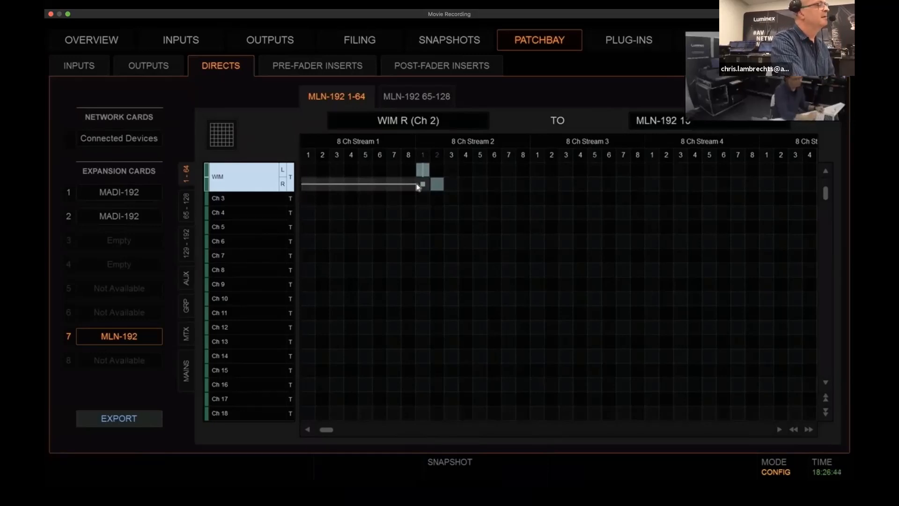
pyautogui.scroll(-4, 663, 89)
pyautogui.moveTo(694, 28)
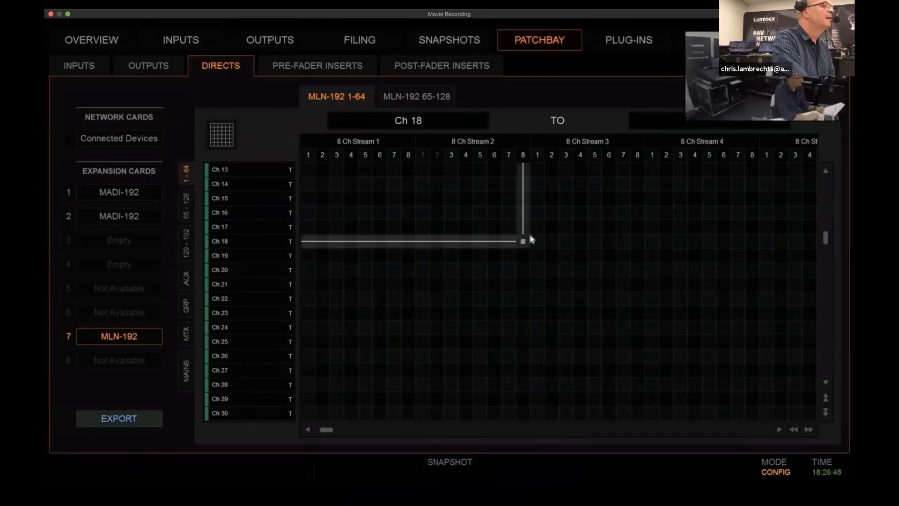
# In the AVB stream controller, connect the FOH S6L talker's MLN-192 Out (Rec 9-16) to the MONS S6L listener's MLN-192 In (Play 9-16)
pyautogui.hotkey('ctrl', 'Up')
pyautogui.click(773, 57)
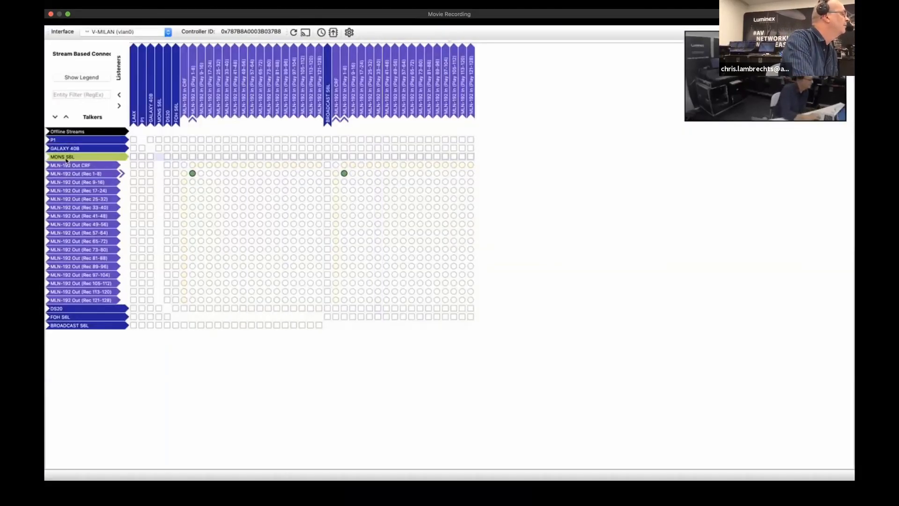
pyautogui.click(66, 160)
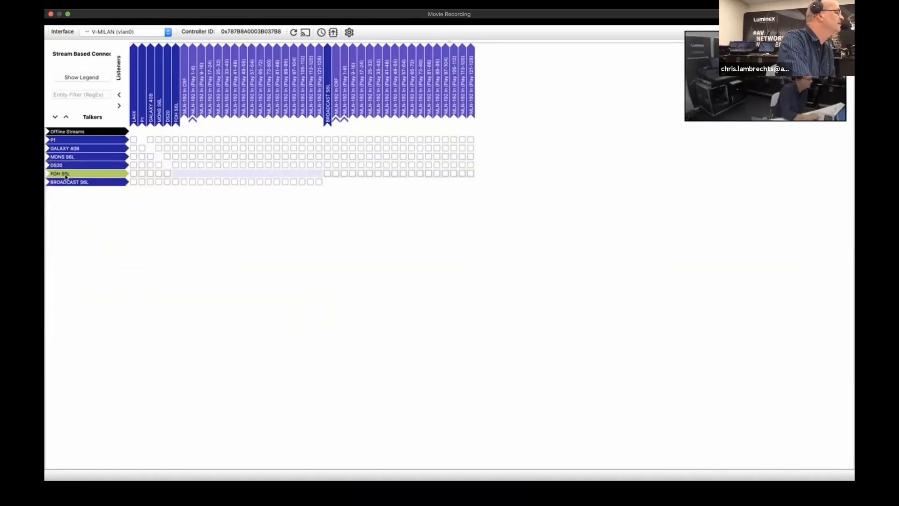
pyautogui.click(66, 175)
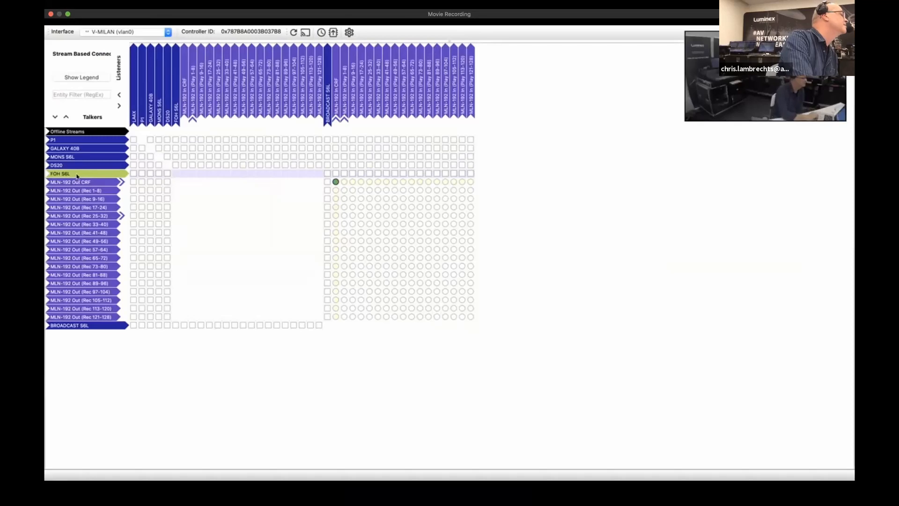
pyautogui.click(178, 85)
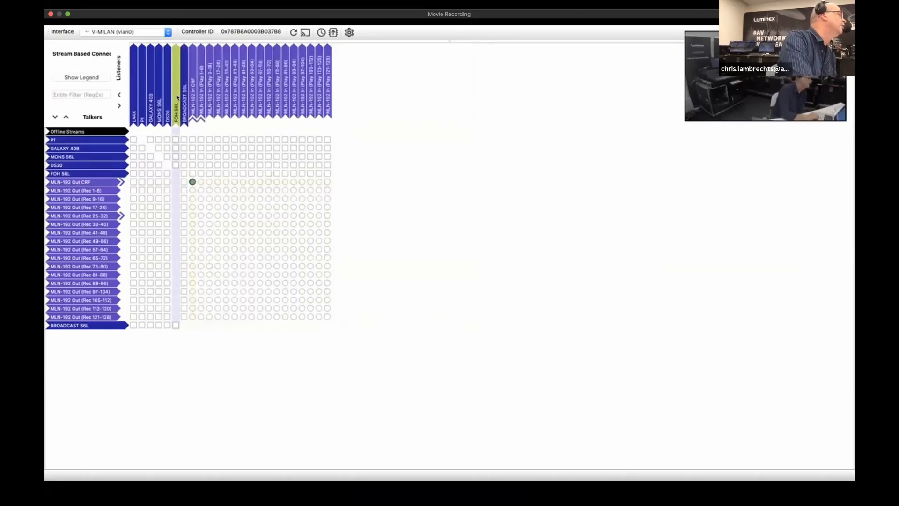
pyautogui.click(161, 96)
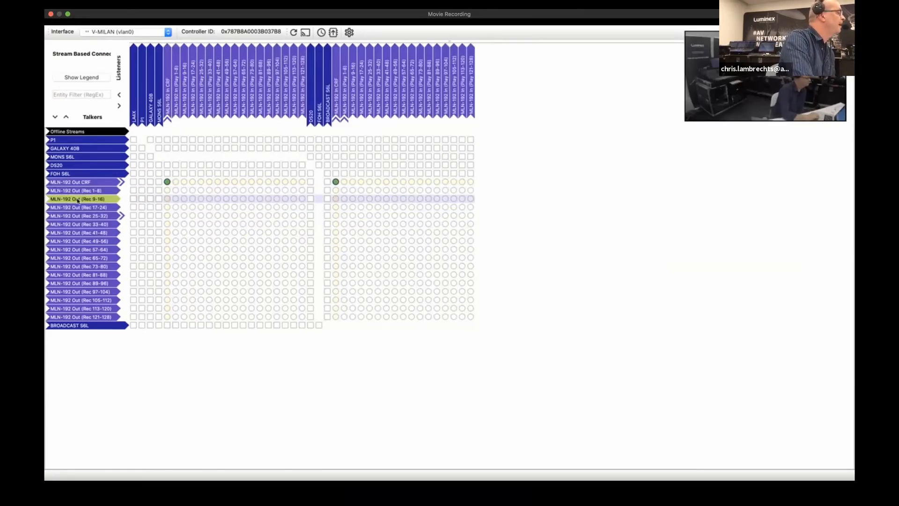
pyautogui.click(183, 199)
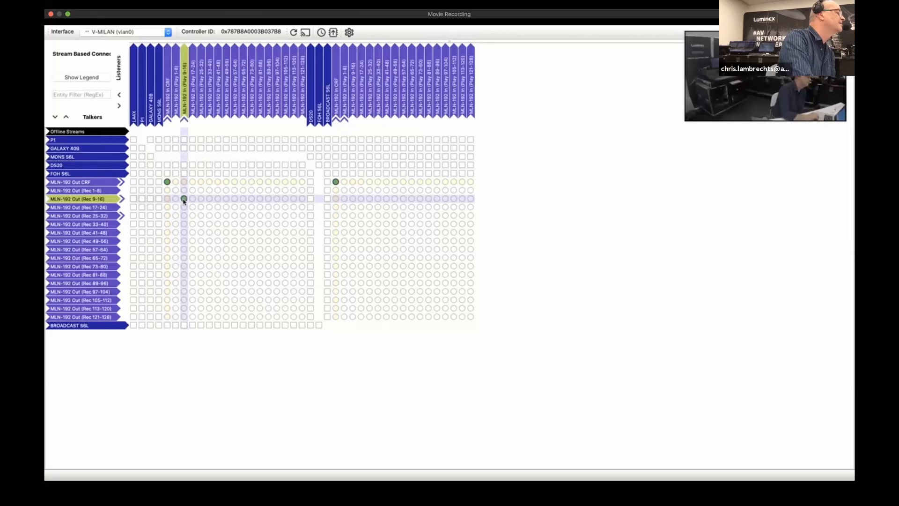
# Connect the FOH S6L talker's MLN-192 Out (Rec 9-16) to the BROADCAST S6L listener's MLN-192 In (Play 9-16)
pyautogui.click(352, 199)
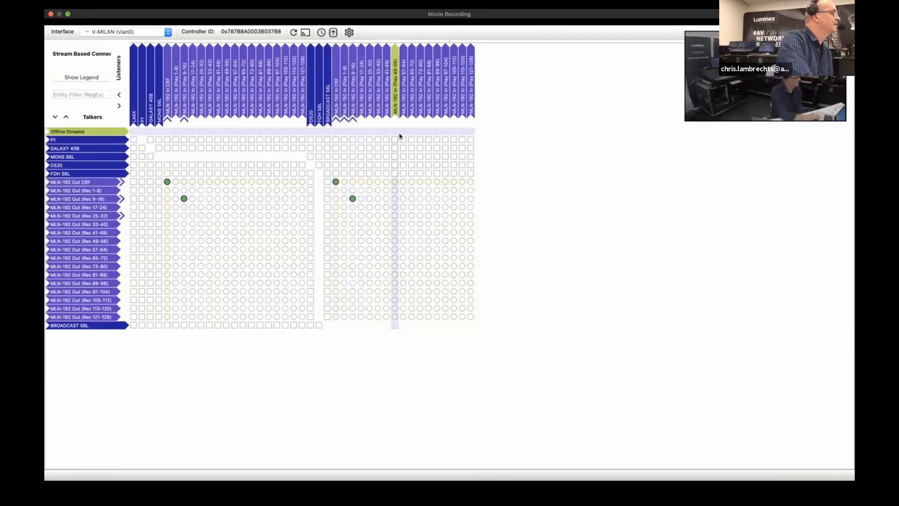
# On the MONS-24D console, combine input channels 2 and 3 into one stereo channel and rename it WIM
pyautogui.hotkey('ctrl', 'Up')
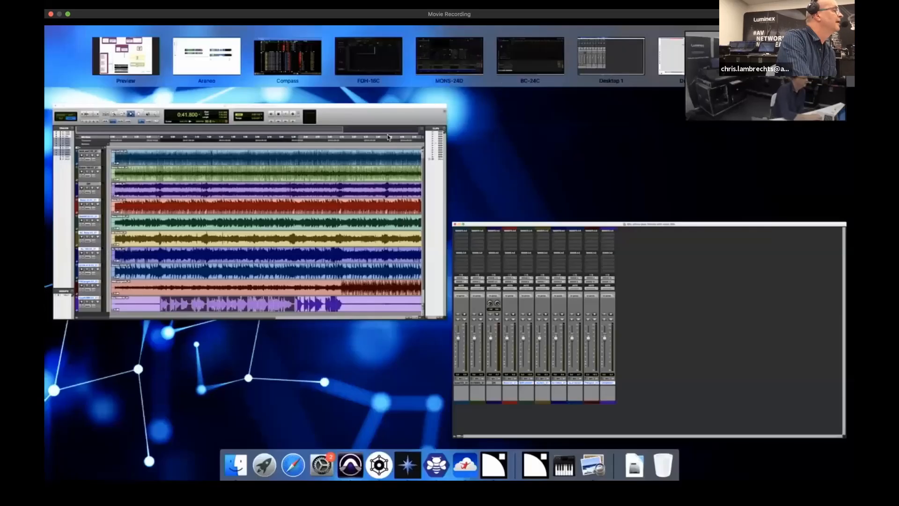
pyautogui.click(440, 66)
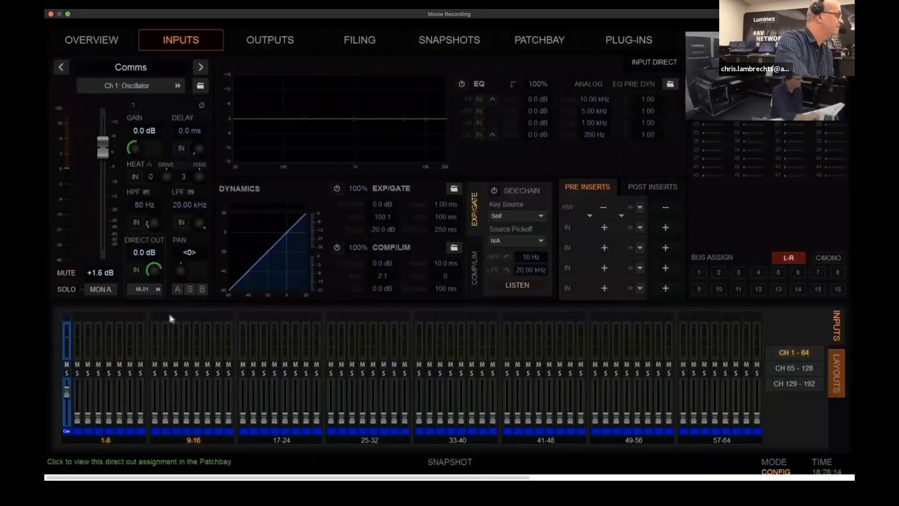
pyautogui.click(78, 400)
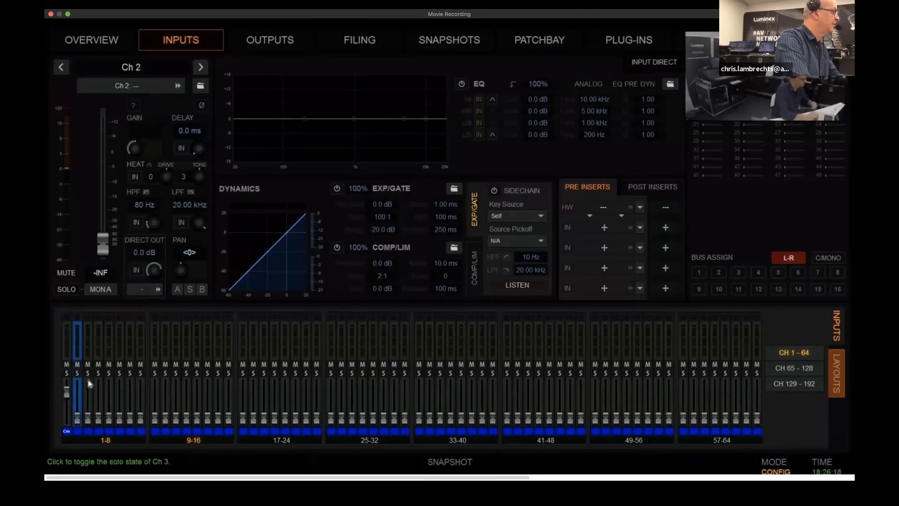
pyautogui.keyDown('shift'); pyautogui.click(89, 391); pyautogui.keyUp('shift')
pyautogui.rightClick(88, 390)
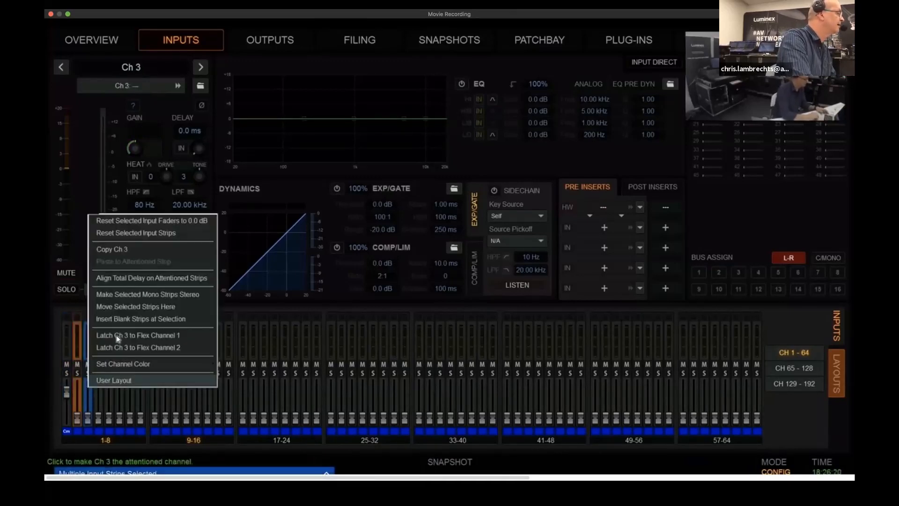
pyautogui.click(129, 294)
pyautogui.doubleClick(130, 70)
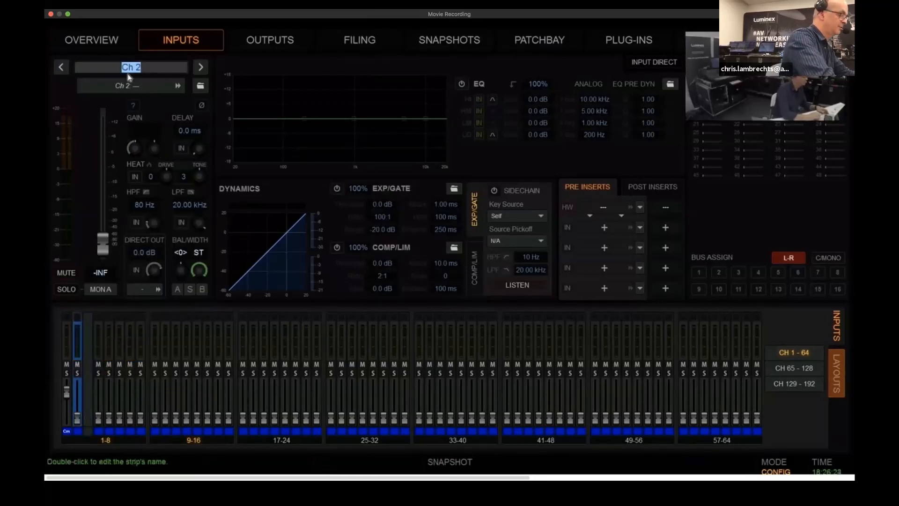
pyautogui.write('WIM')
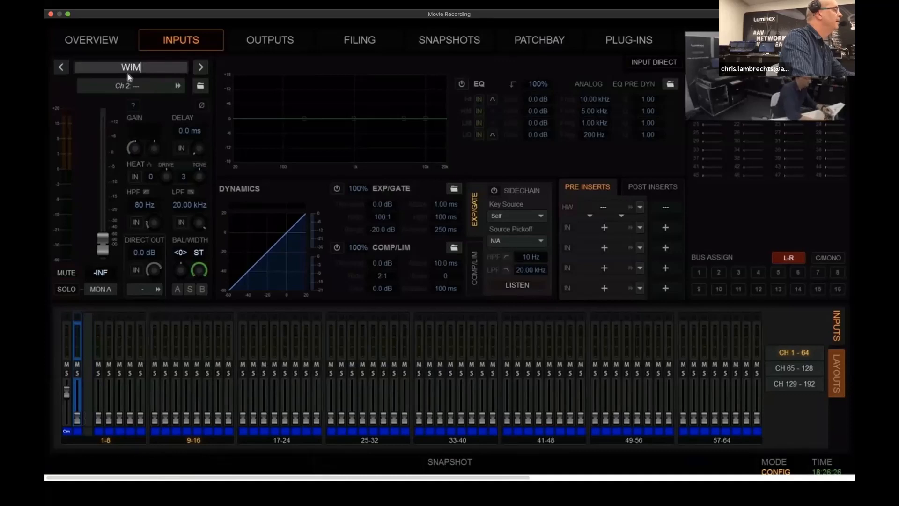
pyautogui.press('Return')
# Patch channels 1 and 2 of MLN-192 8 Ch Stream 2 to the left and right sides of the monitor console's WIM input
pyautogui.click(142, 89)
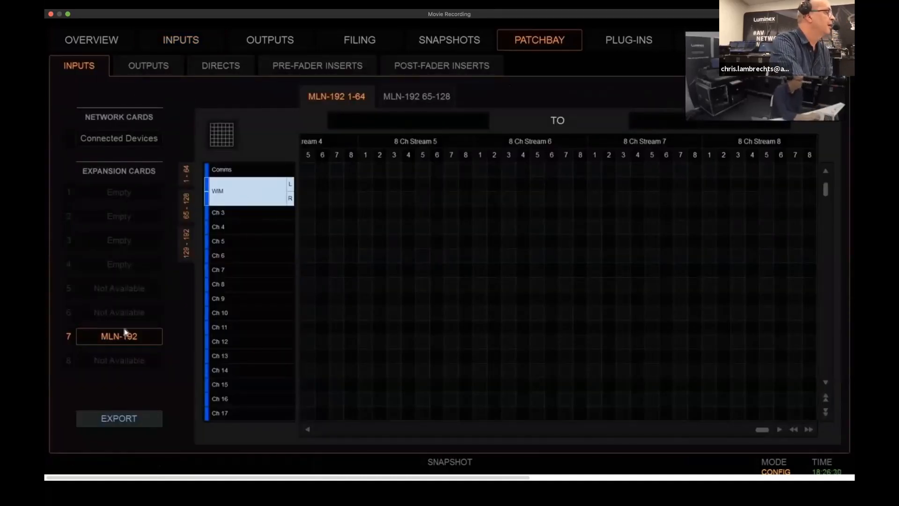
pyautogui.click(319, 430)
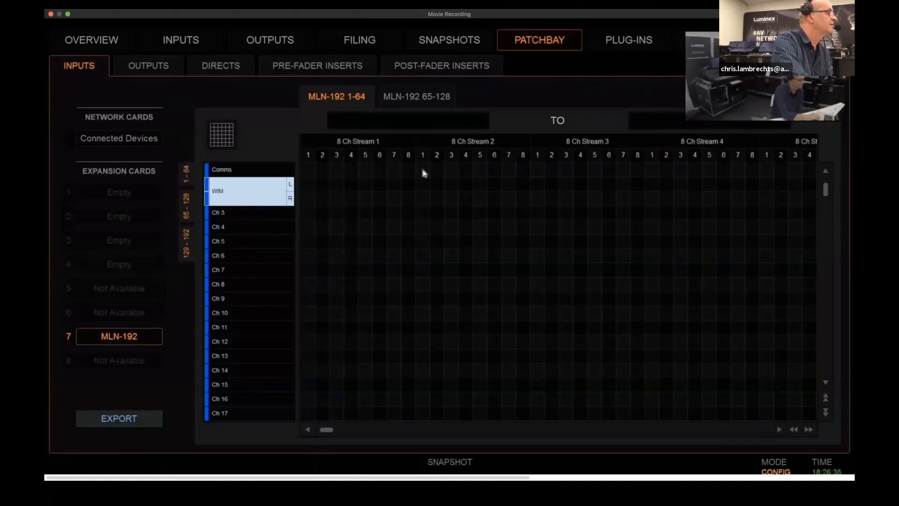
pyautogui.click(422, 185)
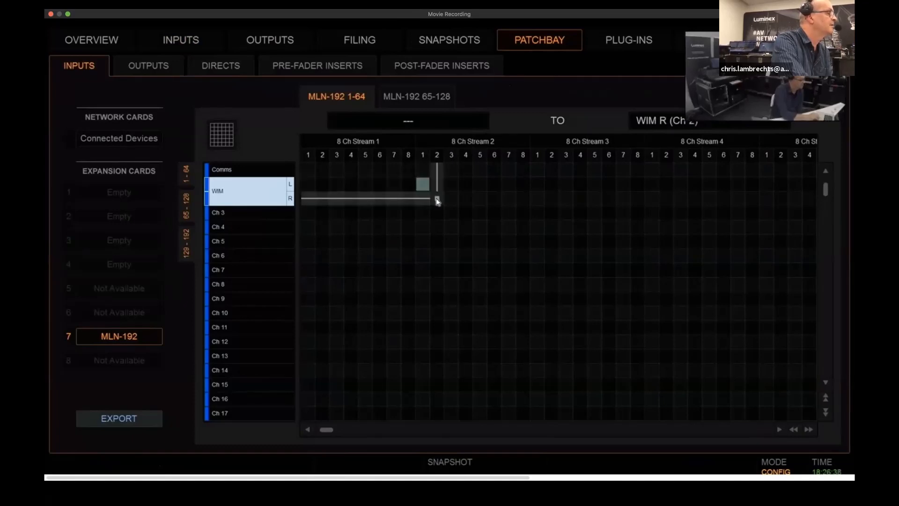
pyautogui.click(437, 198)
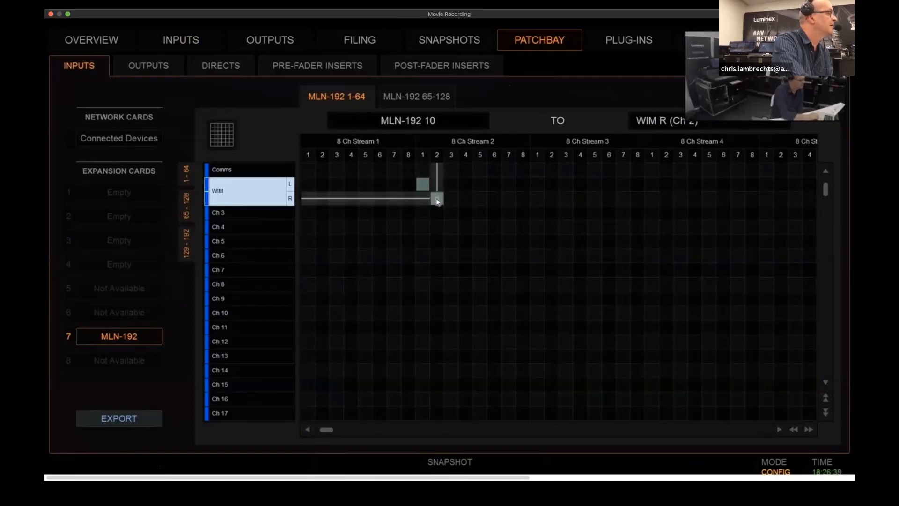
# On the BC-24C broadcast console, patch MLN-192 8 Ch Stream 2 channel 1 to Ch 2 and channel 2 to Ch 5
pyautogui.click(186, 45)
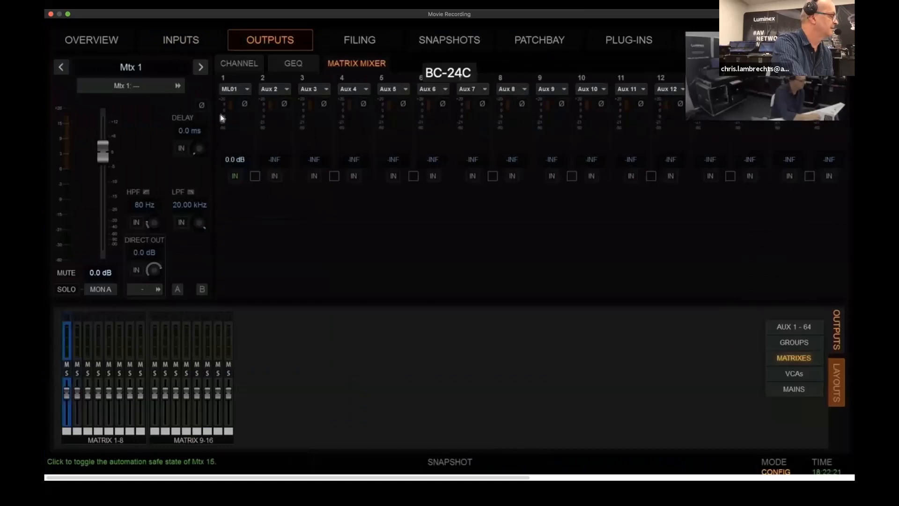
pyautogui.click(181, 39)
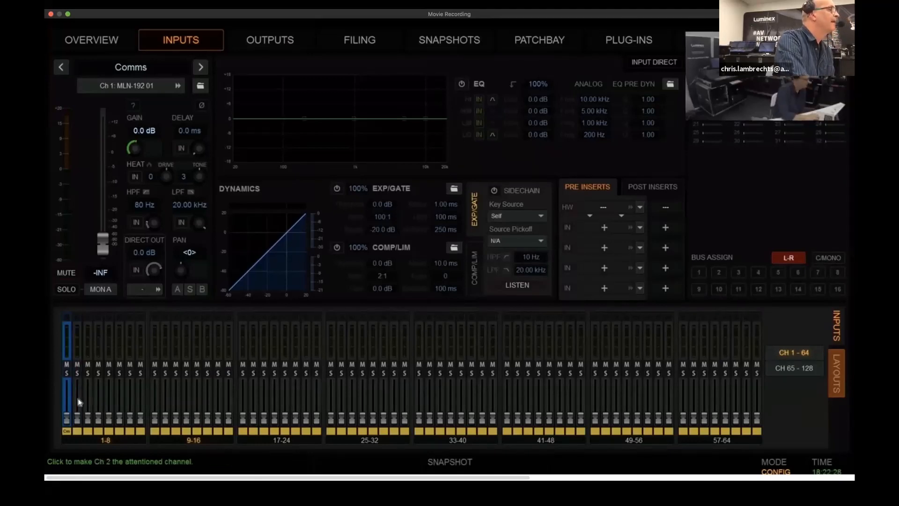
pyautogui.moveTo(531, 44)
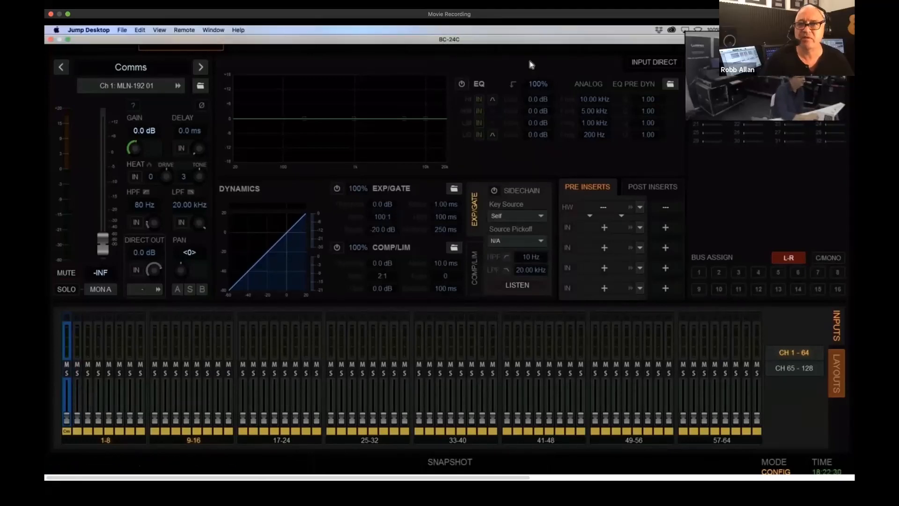
pyautogui.click(538, 39)
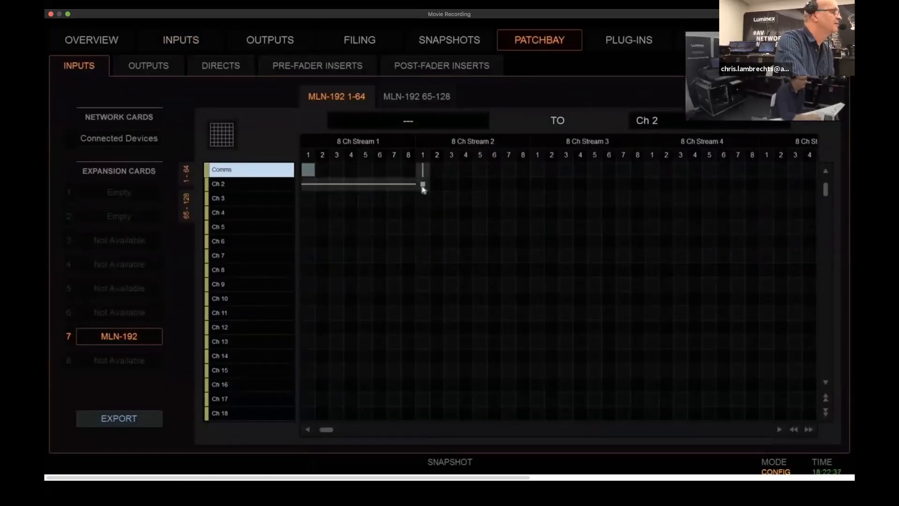
pyautogui.click(423, 185)
pyautogui.click(437, 227)
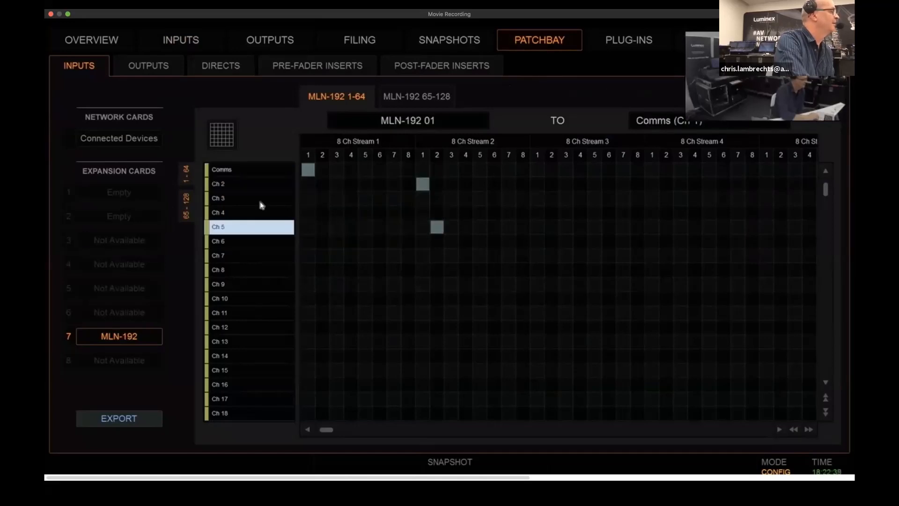
# Combine the broadcast console's input channels 2 and 5 into one stereo channel and rename it WIM
pyautogui.click(185, 41)
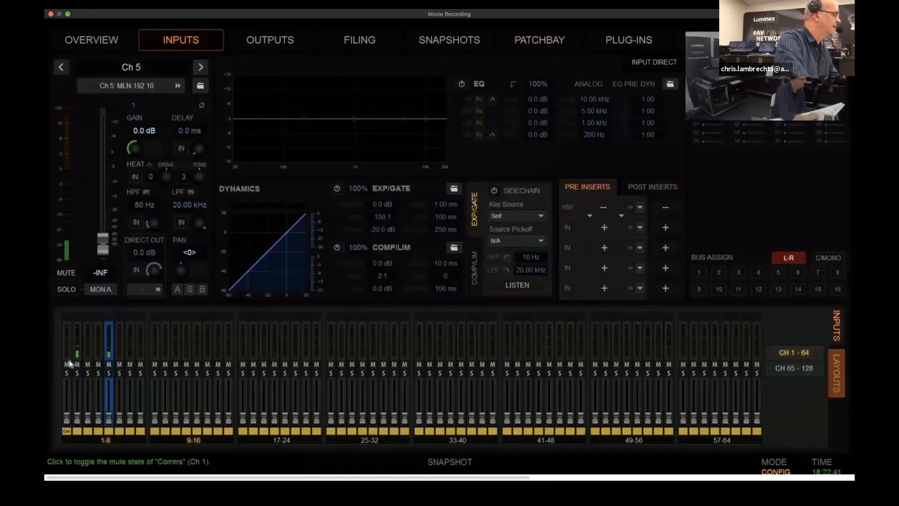
pyautogui.keyDown('ctrl'); pyautogui.click(79, 396); pyautogui.keyUp('ctrl')
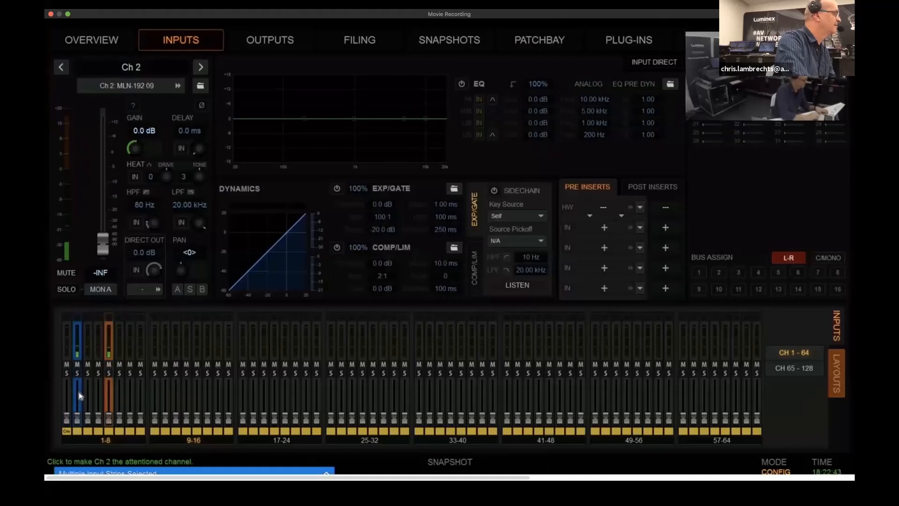
pyautogui.rightClick(80, 396)
pyautogui.click(113, 298)
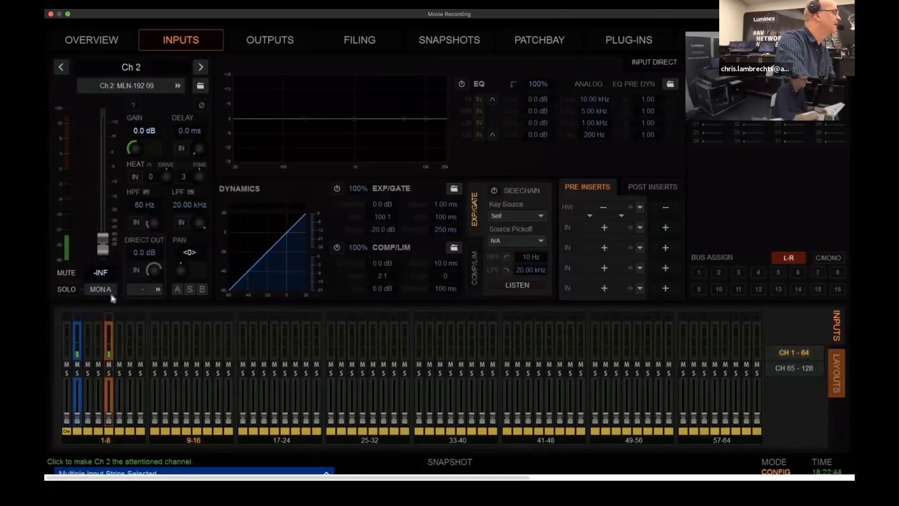
pyautogui.doubleClick(141, 69)
pyautogui.write('WIM')
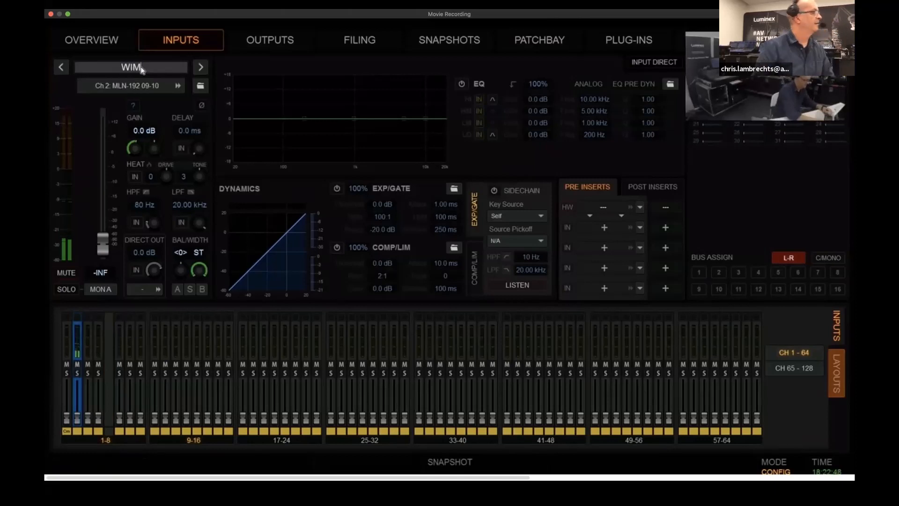
pyautogui.press('Return')
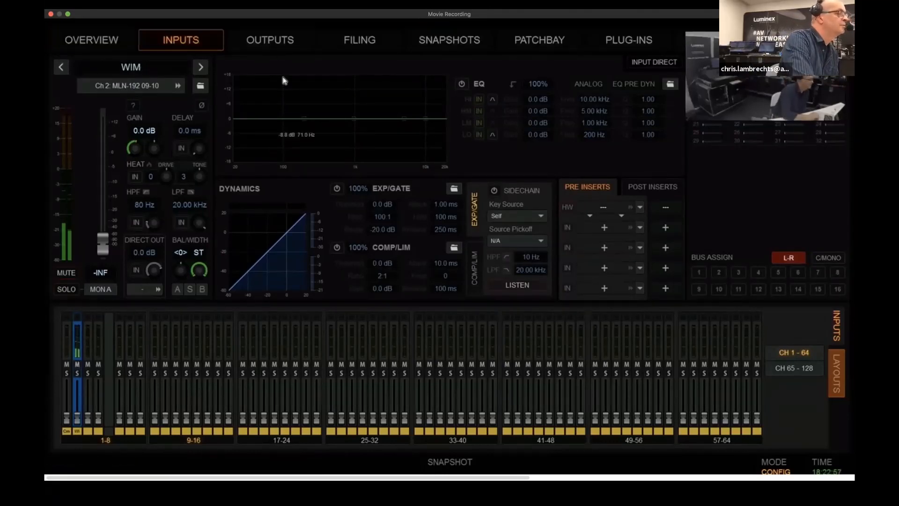
# Combine the broadcast console's matrix outputs Mtx 3 and Mtx 4 into one stereo matrix
pyautogui.click(281, 42)
pyautogui.hscroll(5, 621, 279)
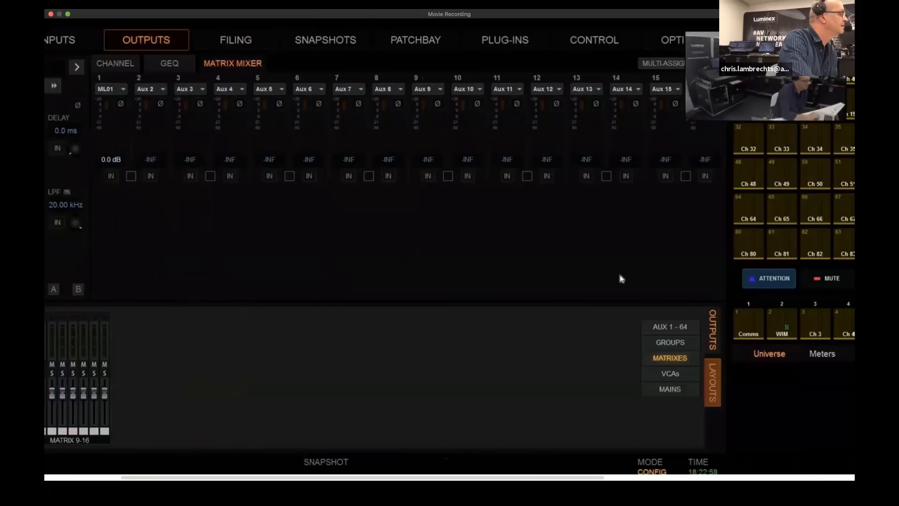
pyautogui.hscroll(-5, 74, 290)
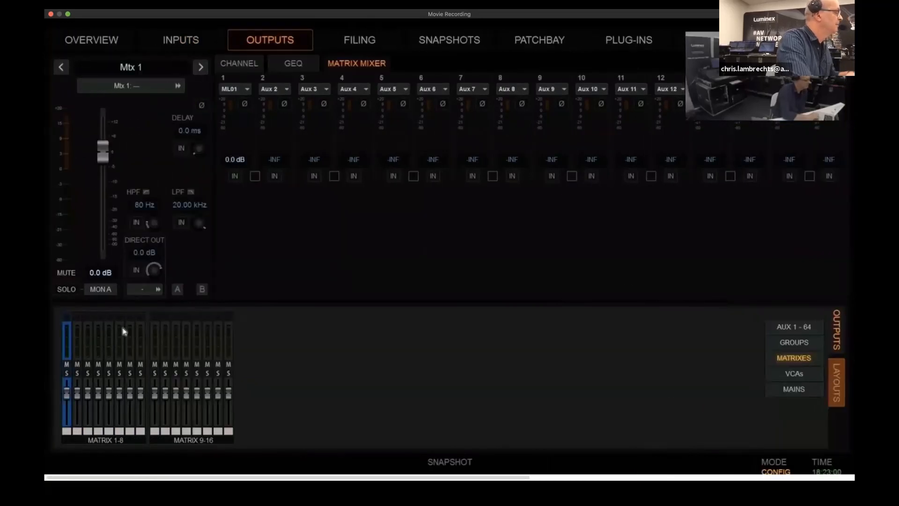
pyautogui.click(90, 412)
pyautogui.keyDown('shift'); pyautogui.click(99, 416); pyautogui.keyUp('shift')
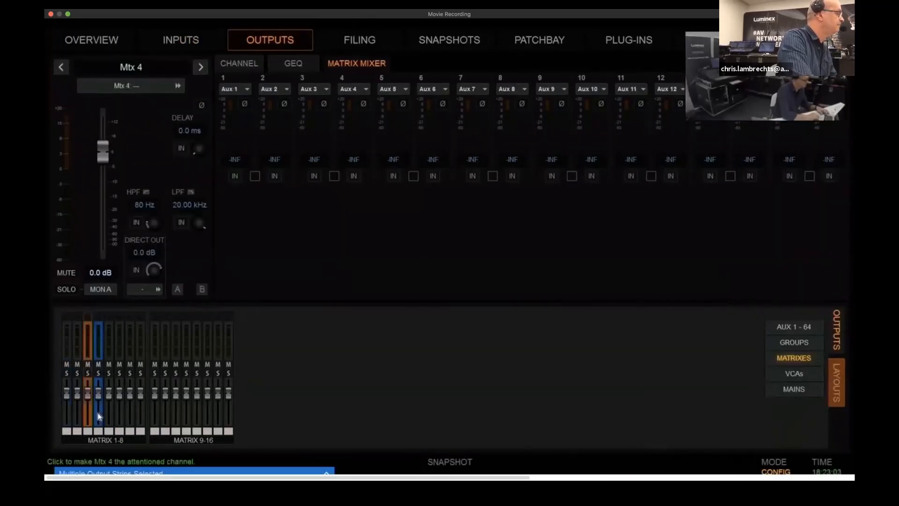
pyautogui.rightClick(98, 415)
pyautogui.click(136, 331)
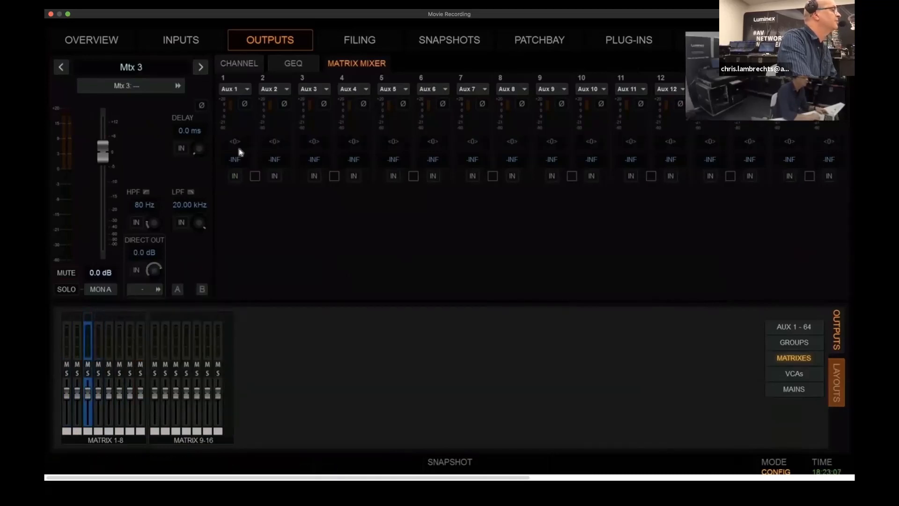
# In Mtx 3's matrix mixer, assign MLN-192 09 as the source of input 1 and MLN-192 10 as the source of input 2
pyautogui.click(243, 90)
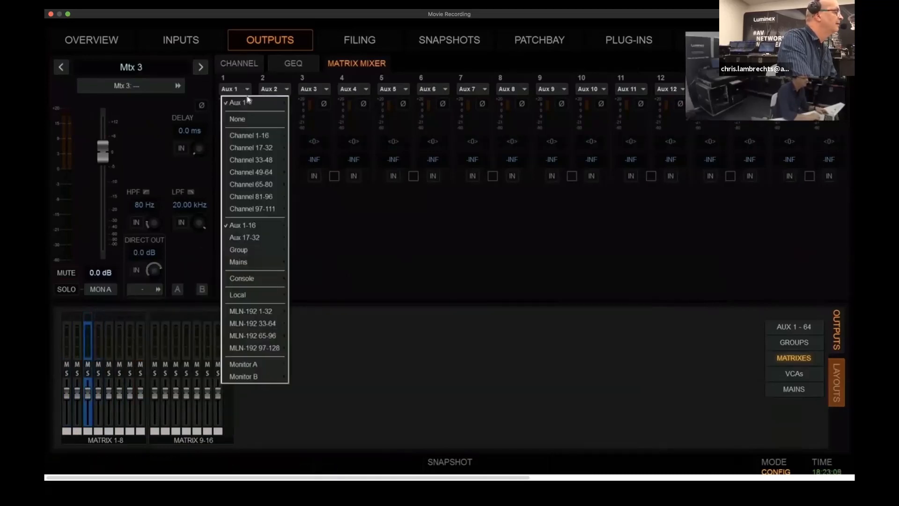
pyautogui.moveTo(241, 312)
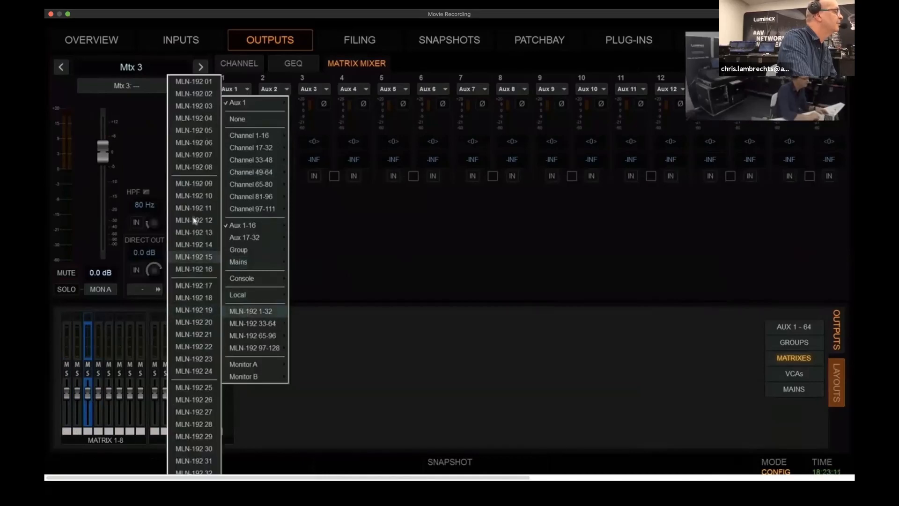
pyautogui.click(197, 185)
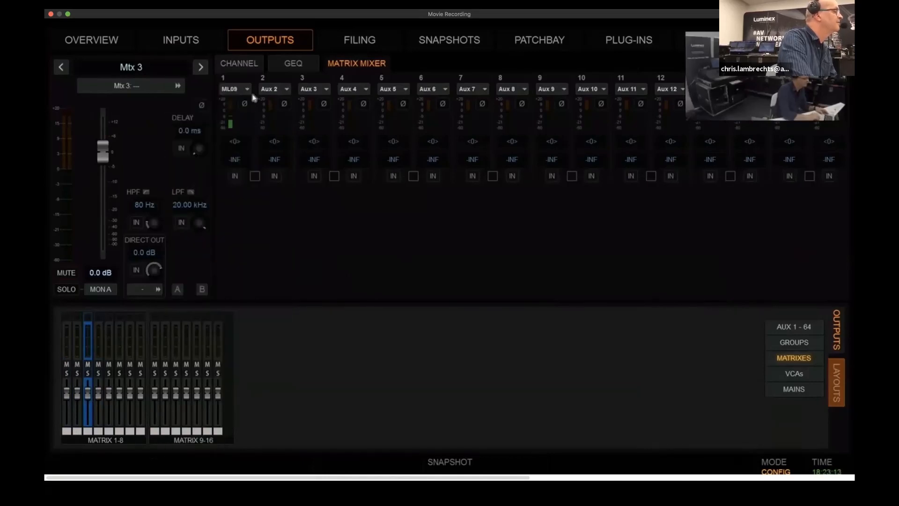
pyautogui.click(287, 89)
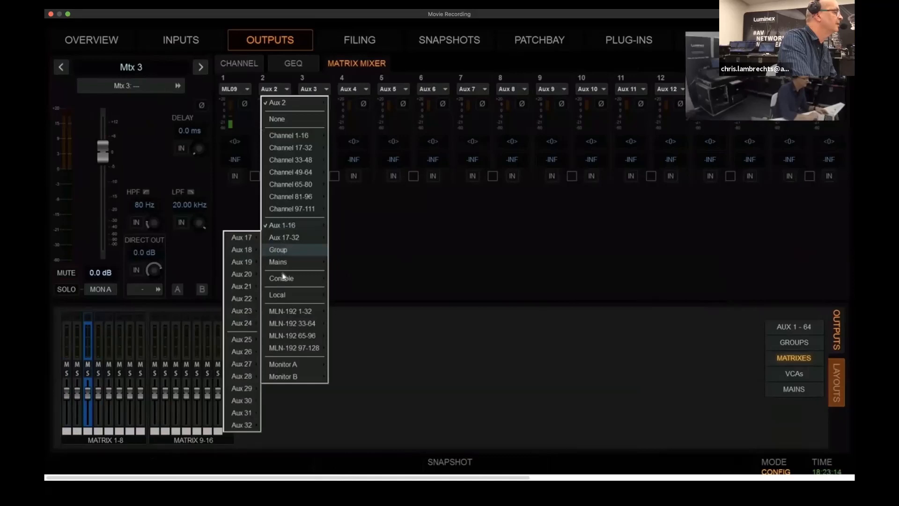
pyautogui.moveTo(294, 311)
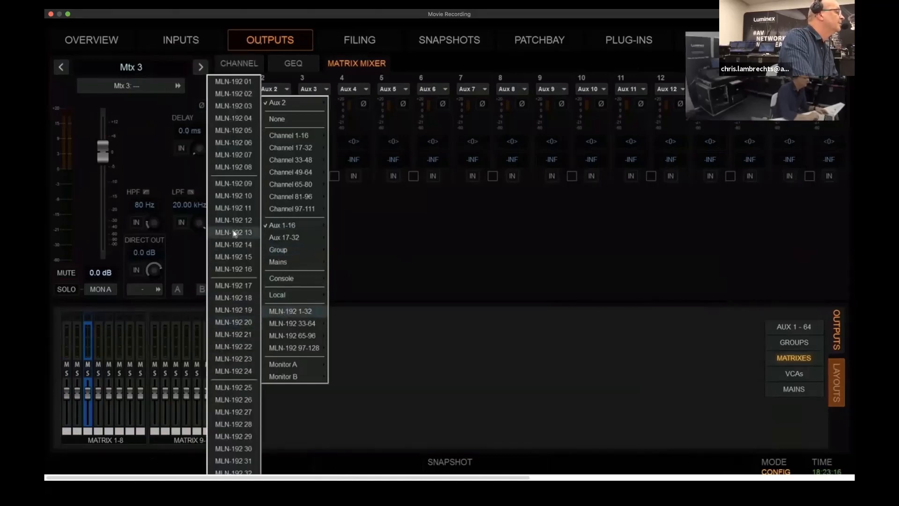
pyautogui.click(236, 198)
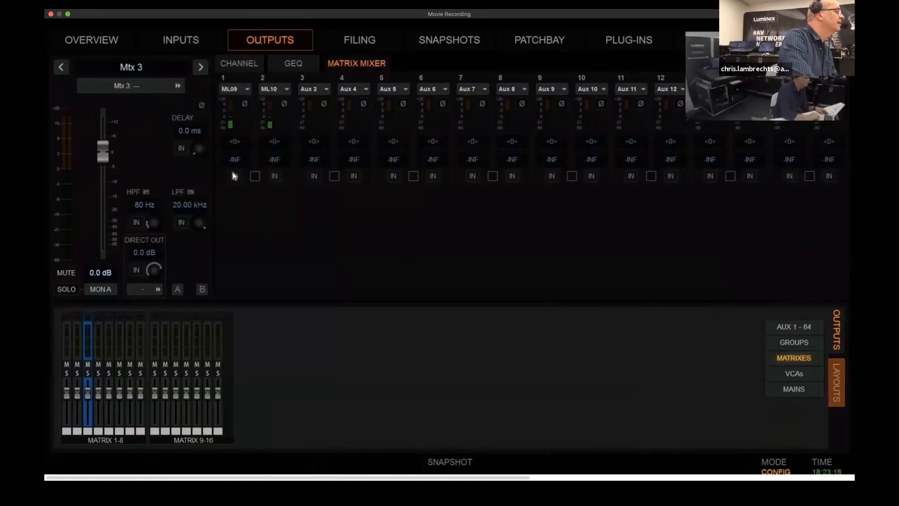
# Link Mtx 3's matrix mixer inputs 1 and 2 and set their level to 0.0 dB
pyautogui.click(254, 177)
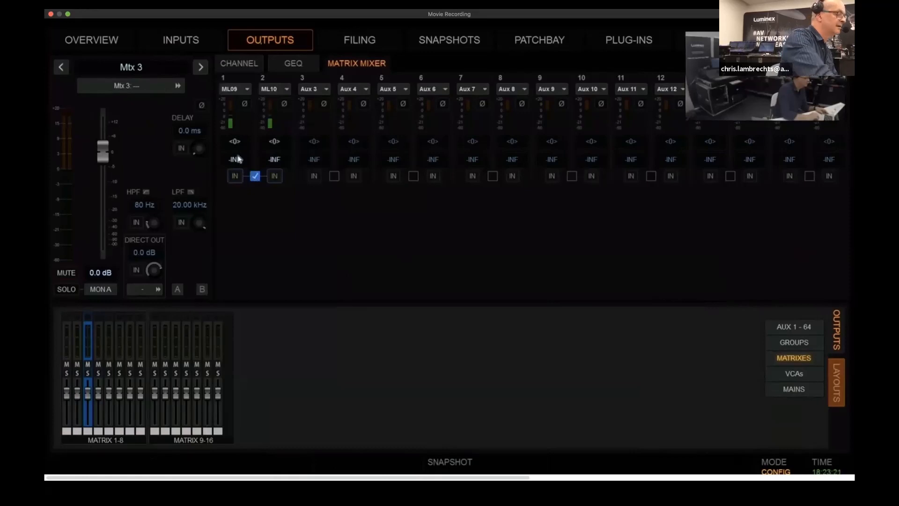
pyautogui.doubleClick(238, 160)
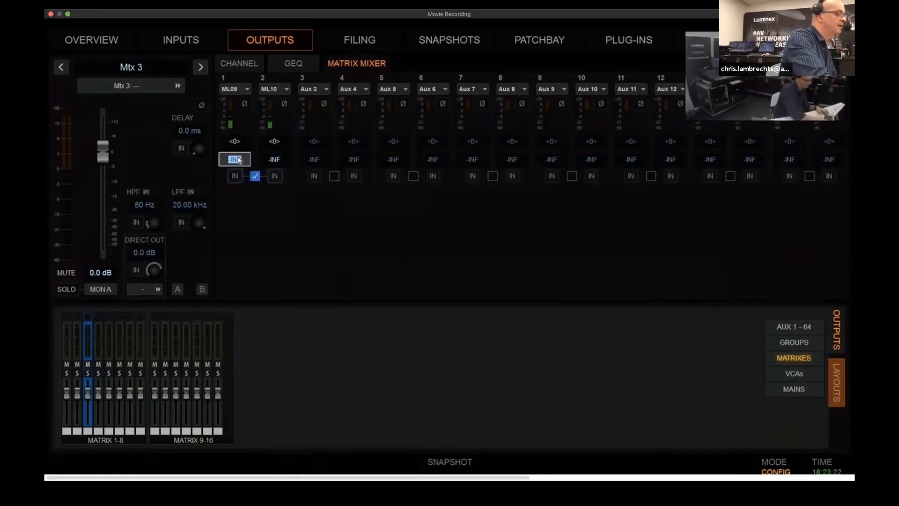
pyautogui.press('Return')
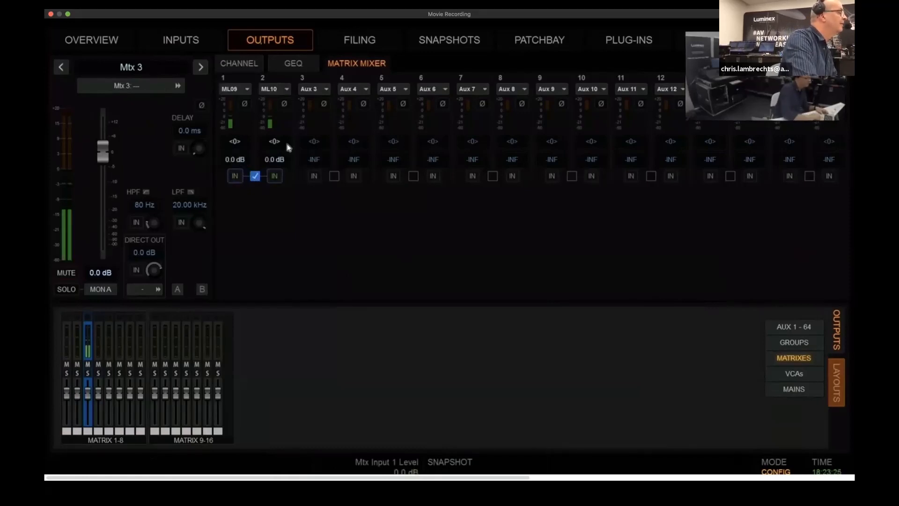
# Pan Mtx 3's matrix mixer input 1 hard left to <100 and input 2 hard right to 100>
pyautogui.doubleClick(234, 141)
pyautogui.write('100')
pyautogui.press('Return')
pyautogui.write('-100')
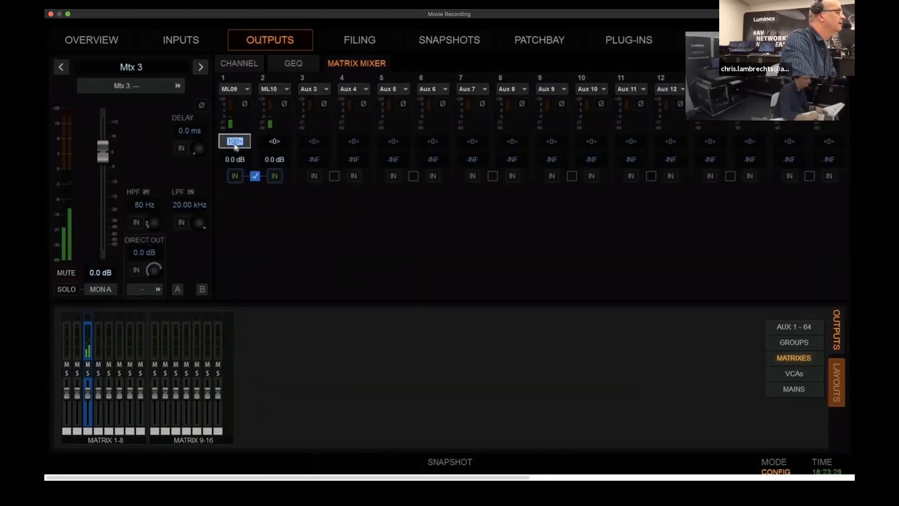
pyautogui.press('Return')
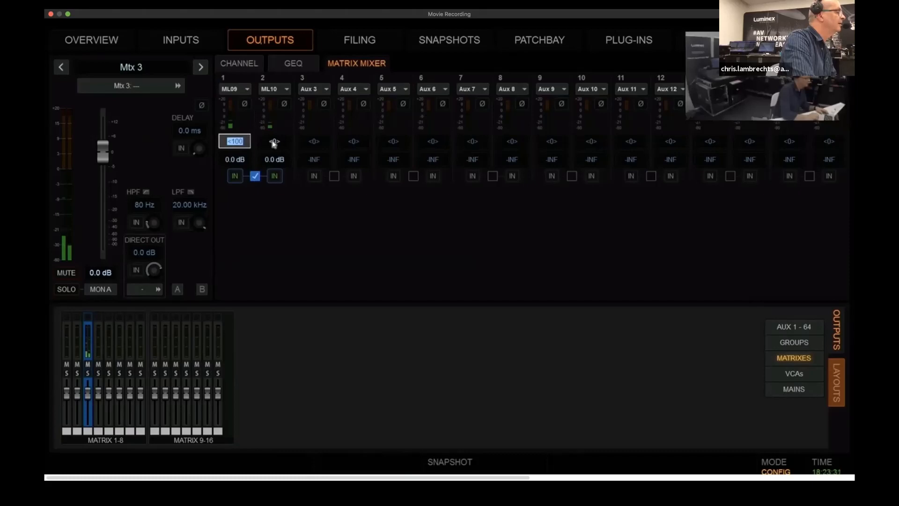
pyautogui.press('Tab')
pyautogui.click(304, 254)
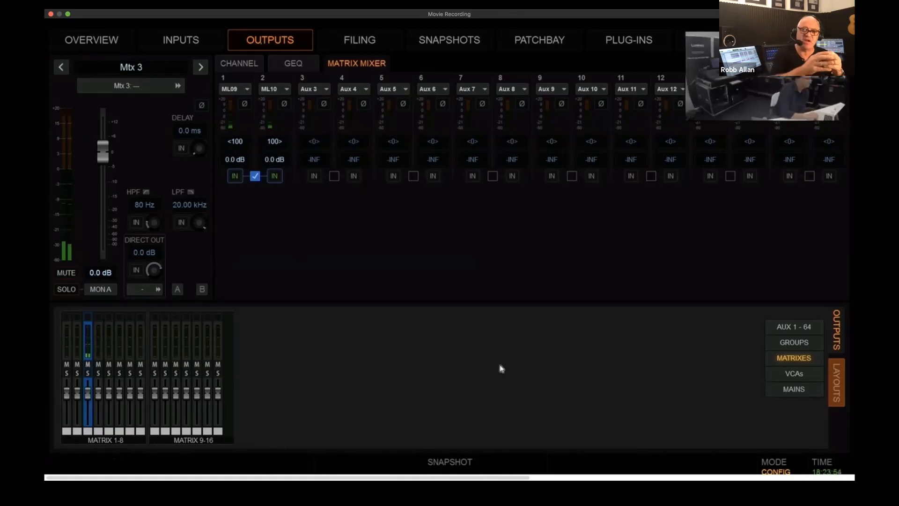
# Switch to the FOH-16C console, stop its USB playback of 05 As time goes by and show the input channels
pyautogui.hotkey('ctrl', 'Up')
pyautogui.click(363, 62)
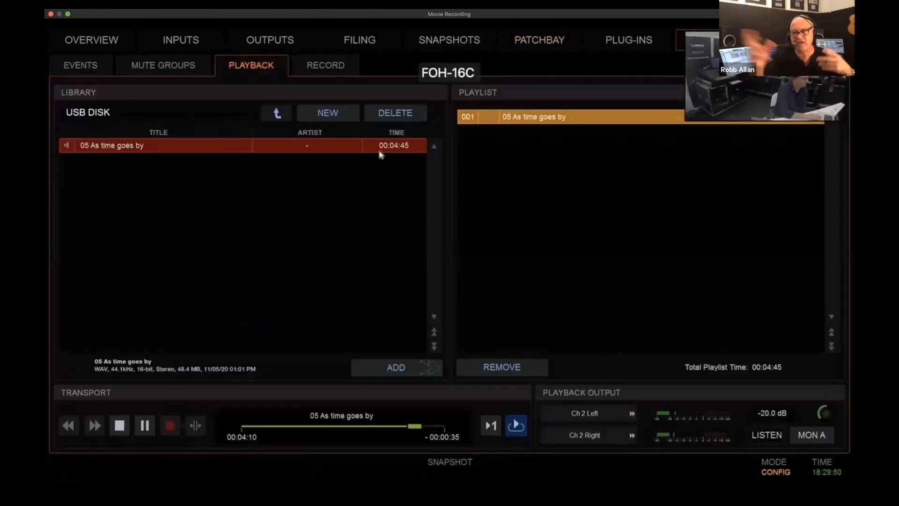
pyautogui.click(120, 426)
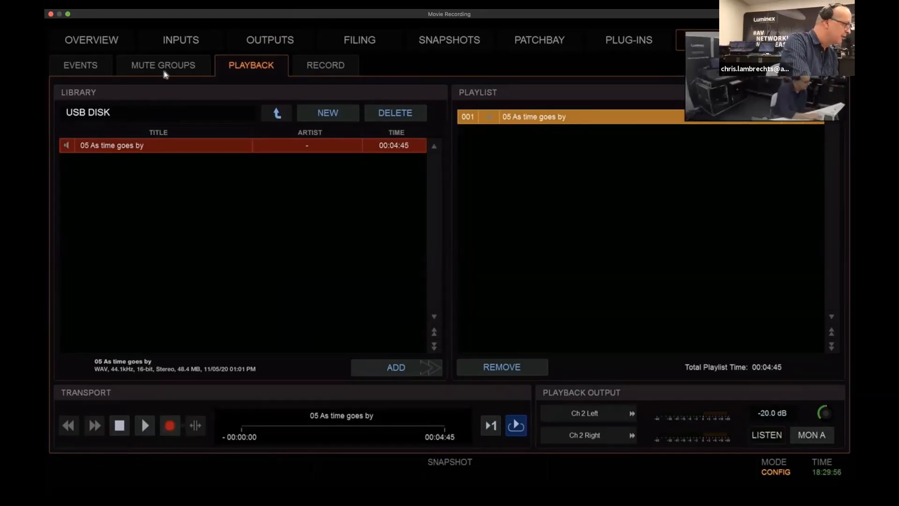
pyautogui.click(177, 47)
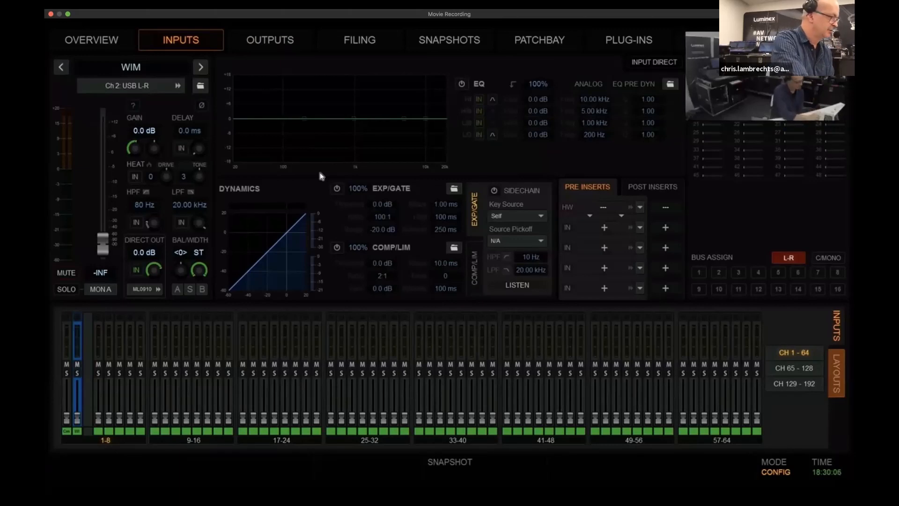
# Switch to the Pro Tools mix of elbow dear friends with video 96k and start playback
pyautogui.hotkey('ctrl', 'Up')
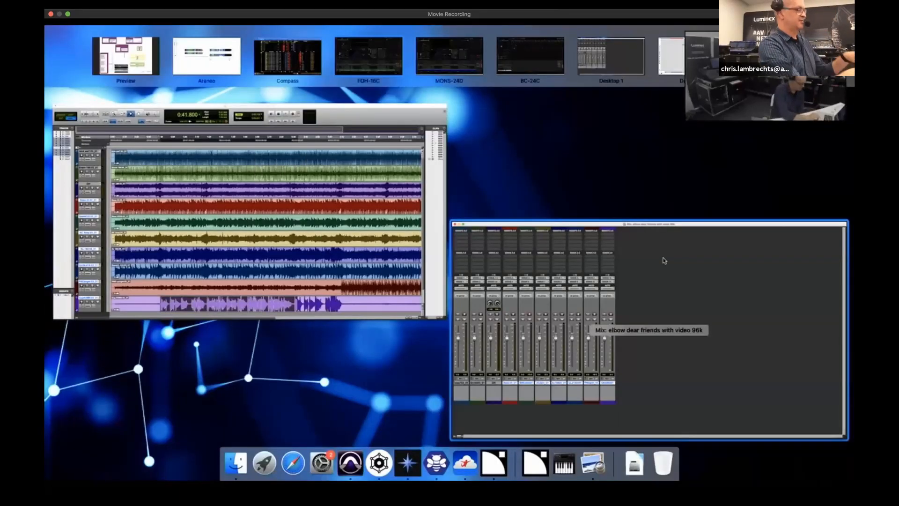
pyautogui.click(664, 260)
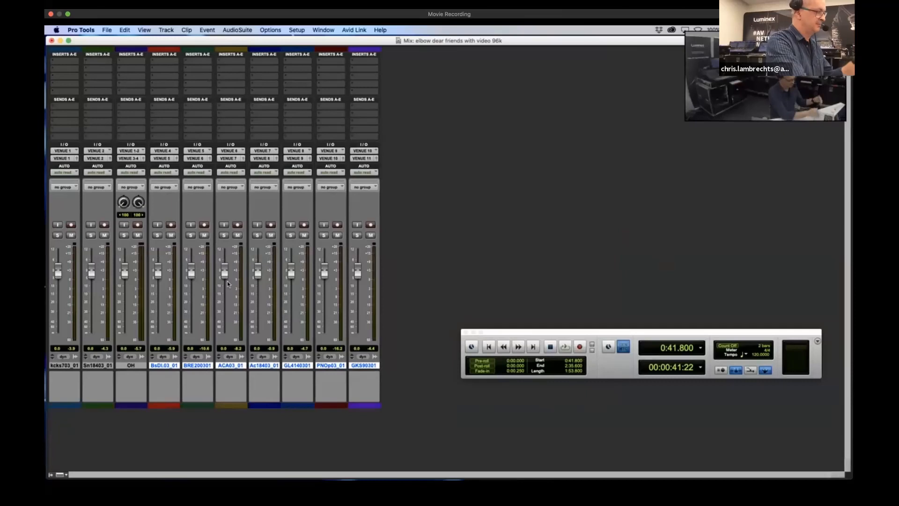
pyautogui.press('space')
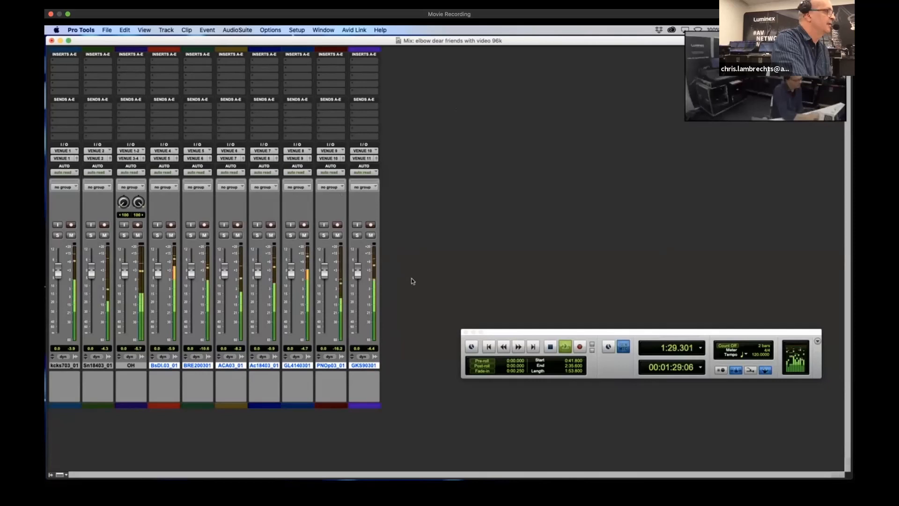
# On the FOH-16C console, patch Pro Tools Ethernet AVB outputs 1 to 11 diagonally to input channels 6 to 16
pyautogui.hotkey('ctrl', 'Up')
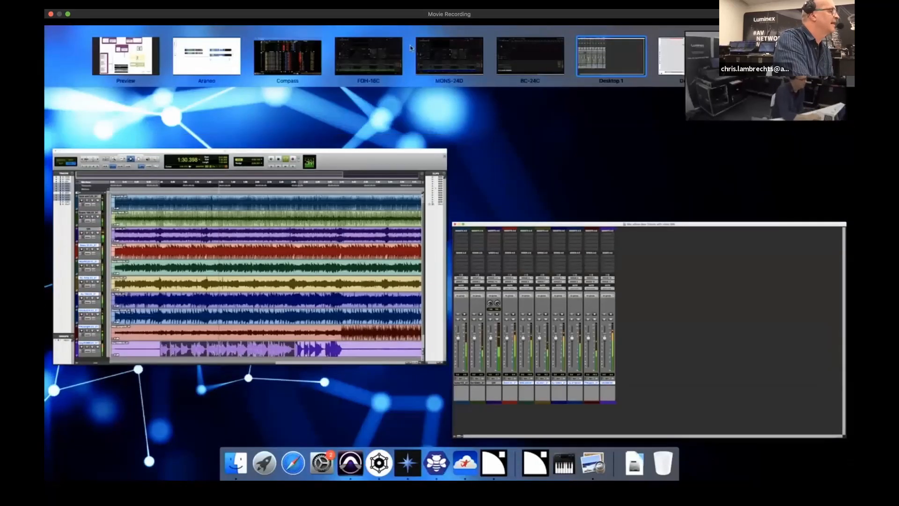
pyautogui.click(375, 60)
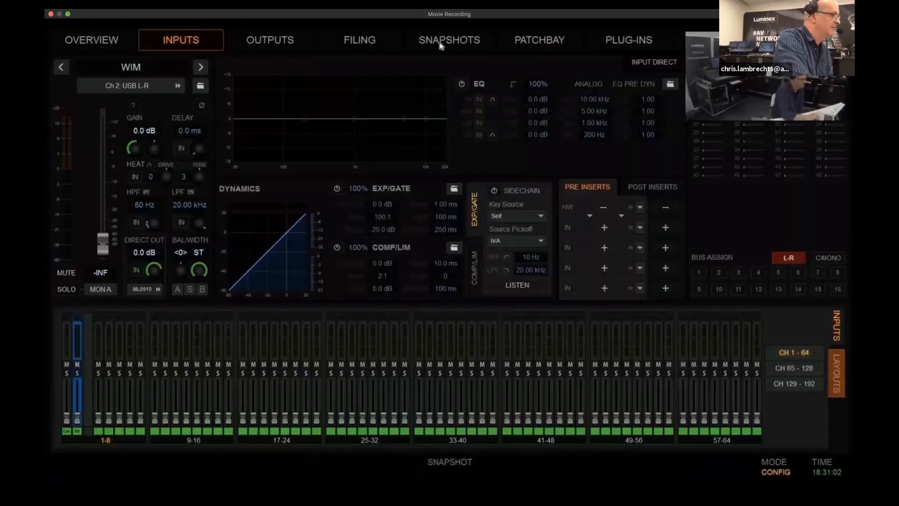
pyautogui.click(448, 43)
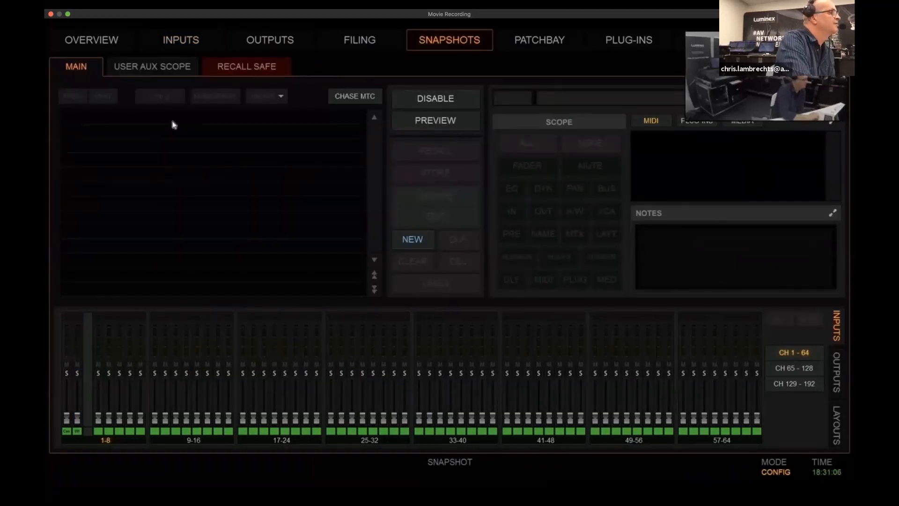
pyautogui.click(548, 44)
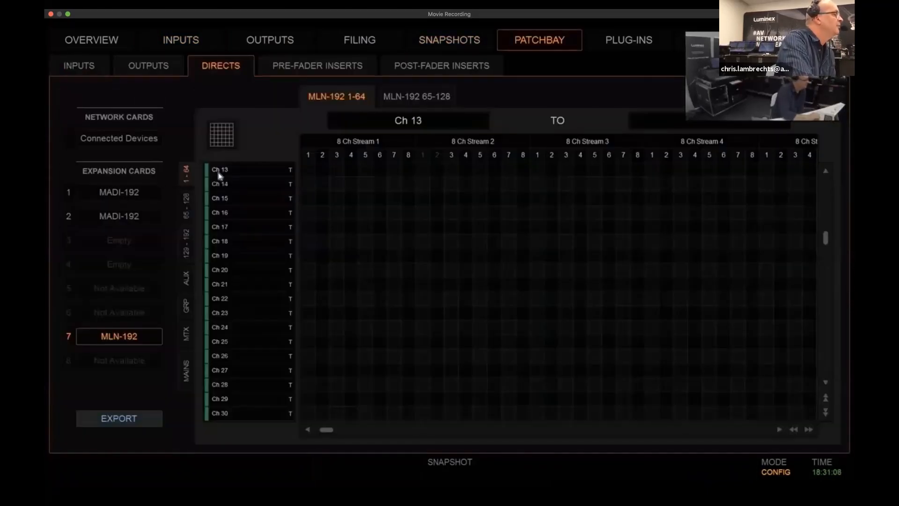
pyautogui.click(90, 69)
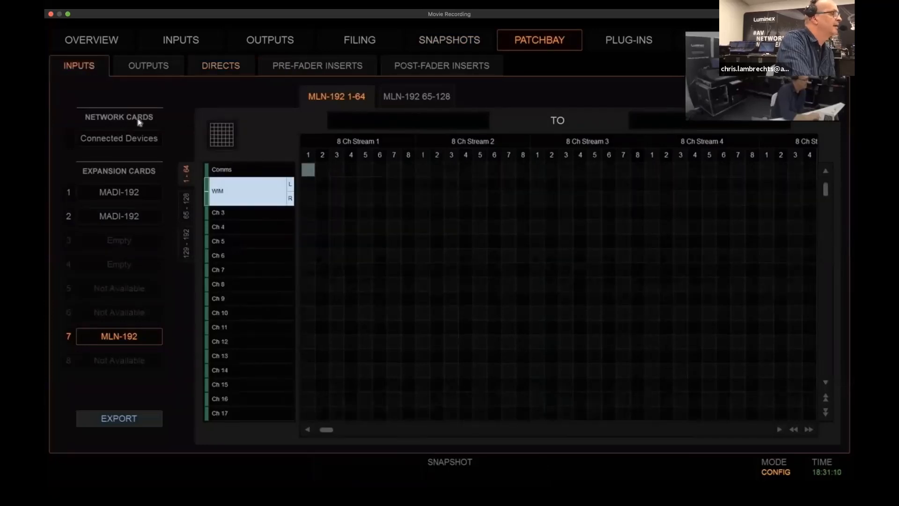
pyautogui.click(119, 138)
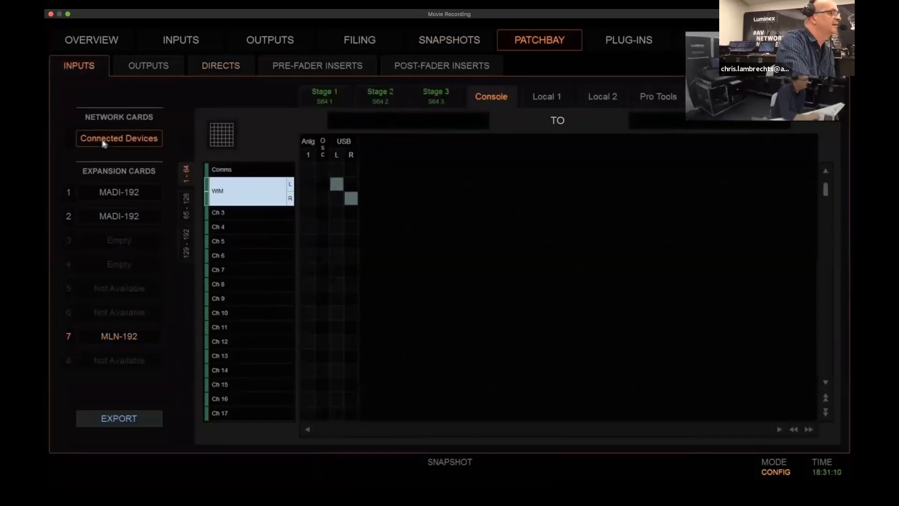
pyautogui.click(658, 96)
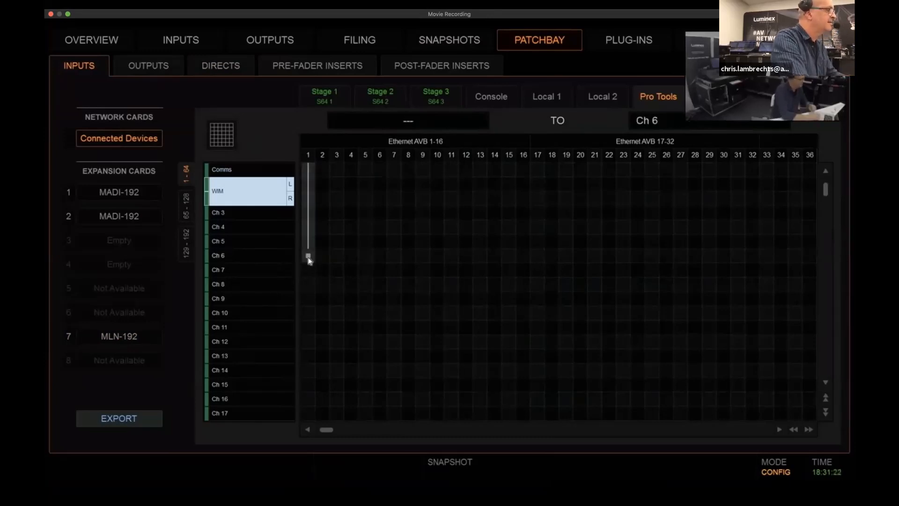
pyautogui.moveTo(309, 261); pyautogui.dragTo(452, 384)
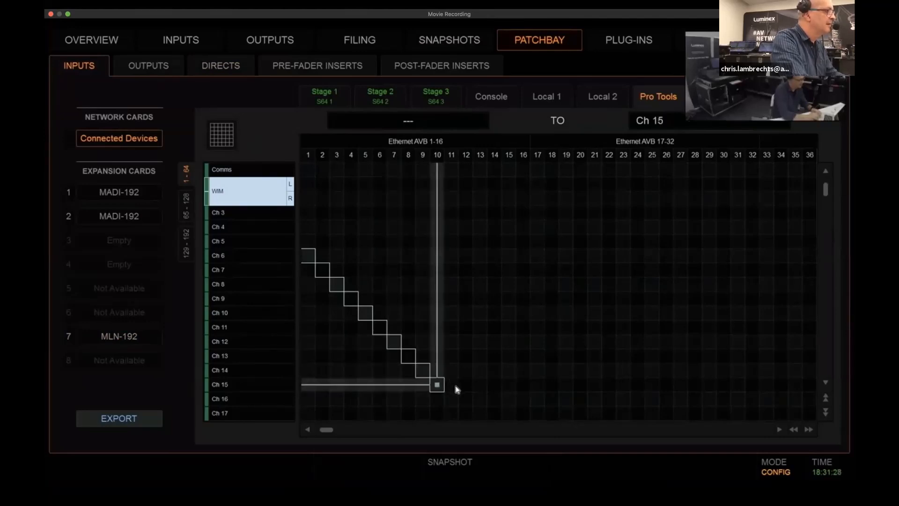
pyautogui.moveTo(456, 389); pyautogui.dragTo(453, 398)
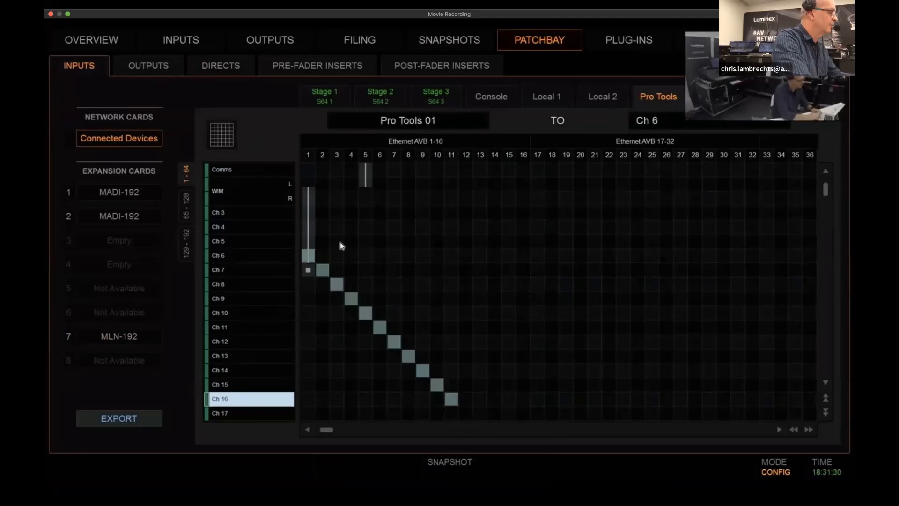
# Rename input channel 6 as Kick and channel 7 as SN
pyautogui.doubleClick(229, 256)
pyautogui.write('Kick')
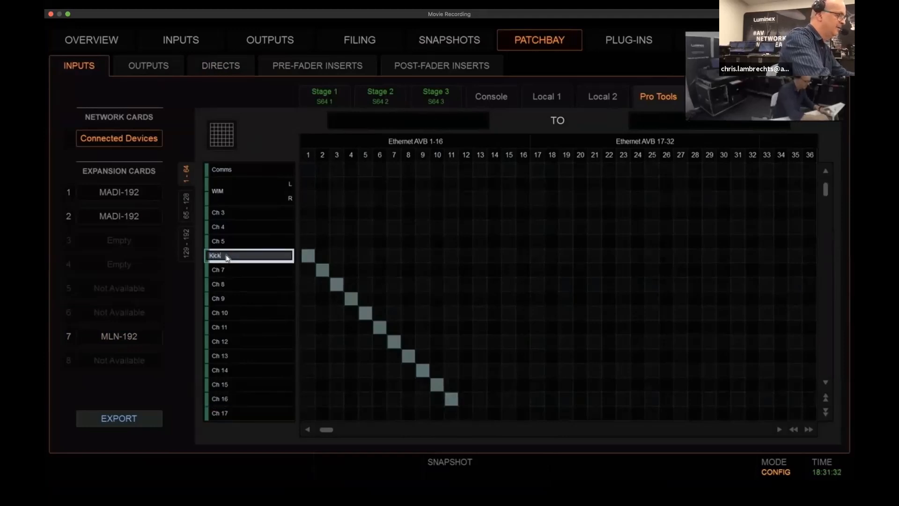
pyautogui.press('Tab')
pyautogui.write('SN')
pyautogui.press('Tab')
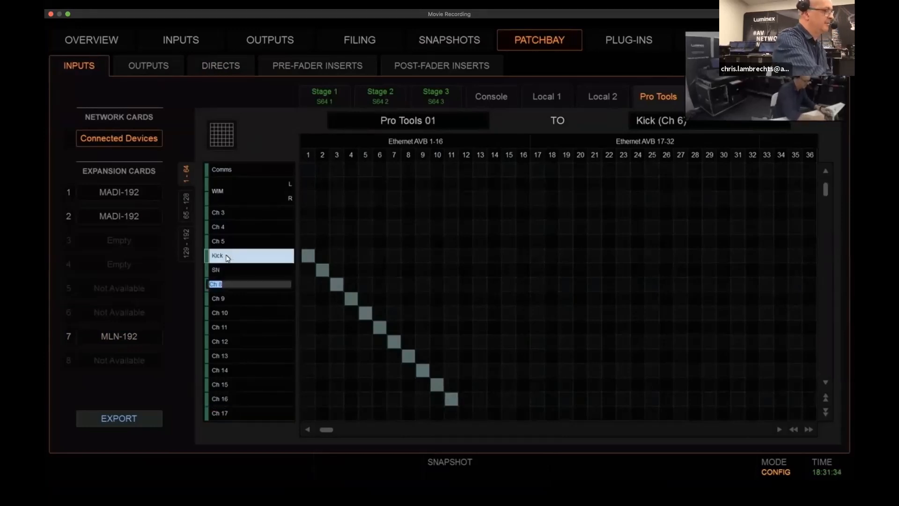
pyautogui.press('Escape')
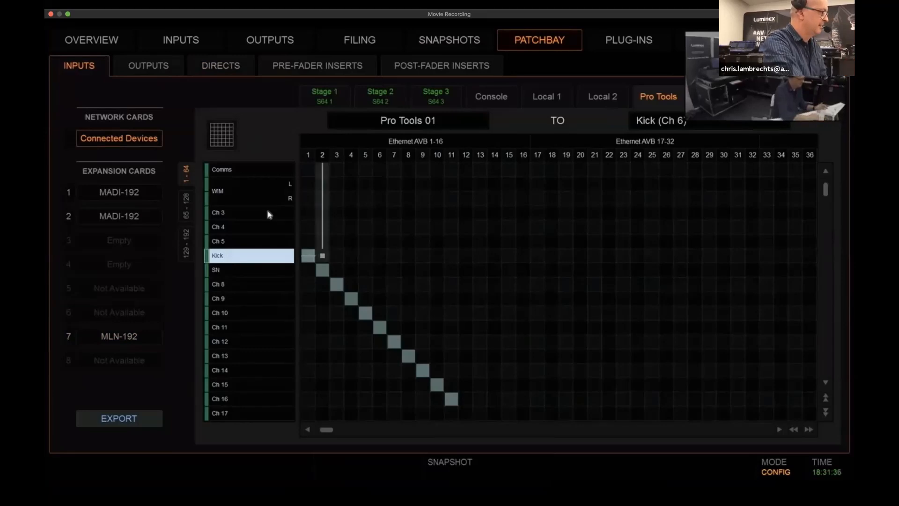
# Select FOH input channels 6 to 16 together, enable their direct outs, and return to only the Kick channel selected
pyautogui.click(187, 43)
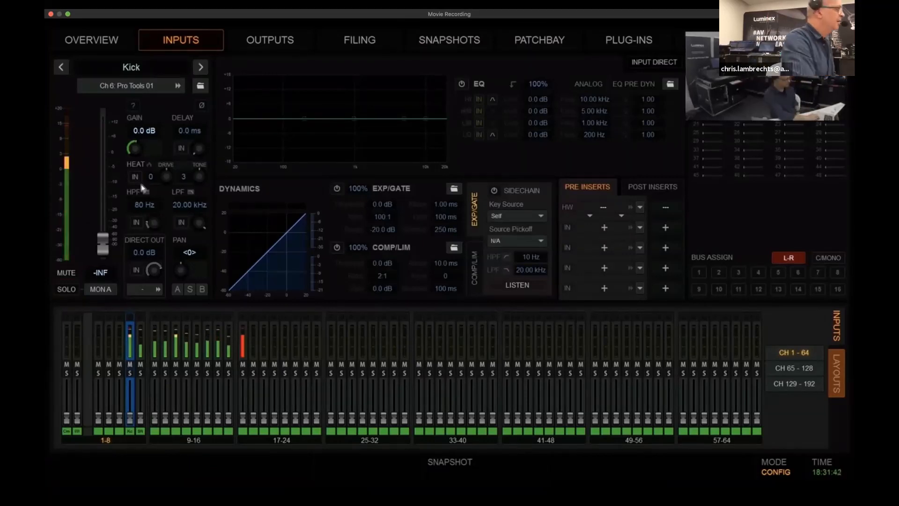
pyautogui.keyDown('shift'); pyautogui.click(140, 398); pyautogui.keyUp('shift')
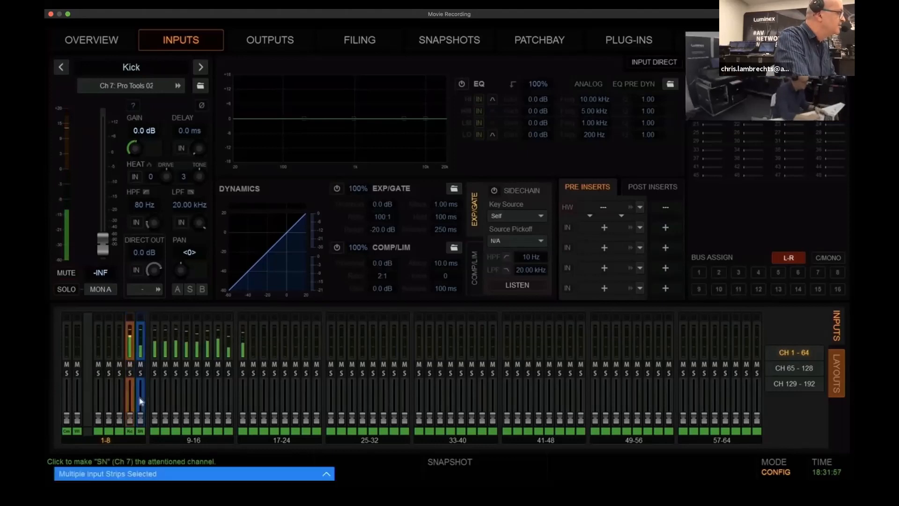
pyautogui.keyDown('shift'); pyautogui.click(200, 436); pyautogui.keyUp('shift')
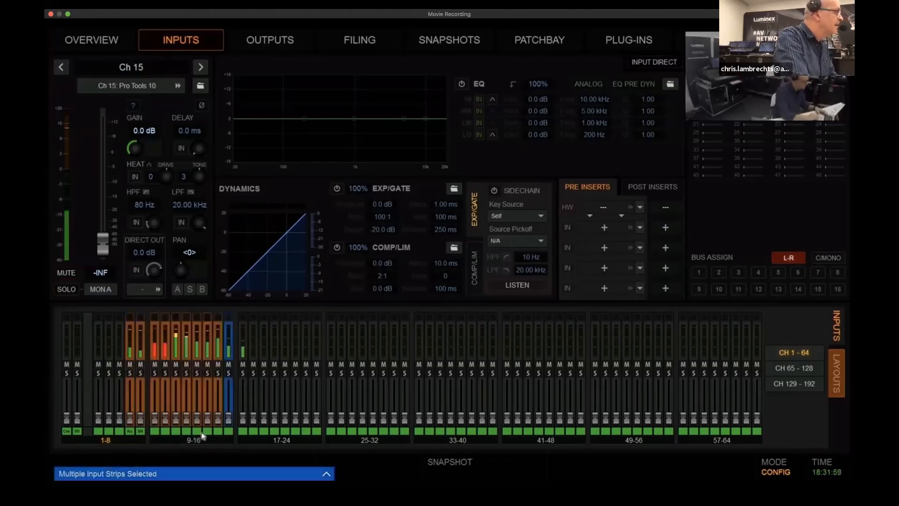
pyautogui.keyDown('shift'); pyautogui.click(243, 399); pyautogui.keyUp('shift')
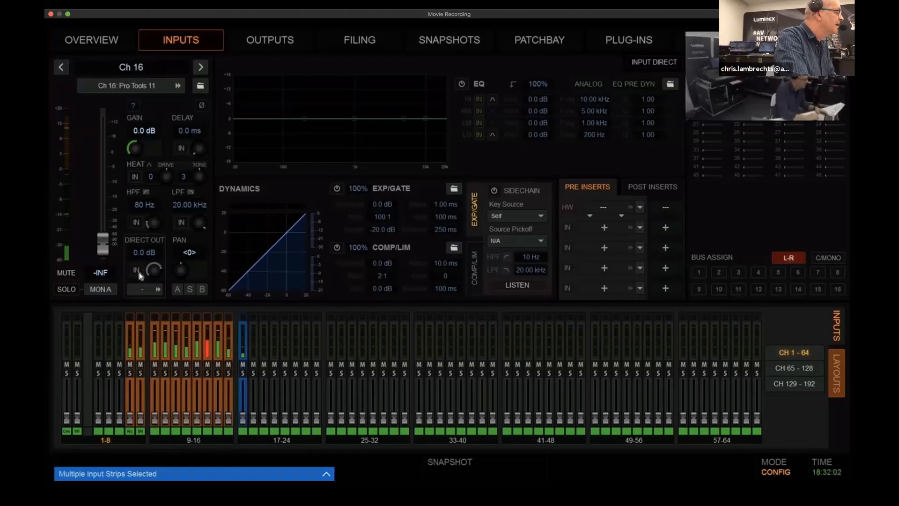
pyautogui.click(120, 391)
pyautogui.click(133, 385)
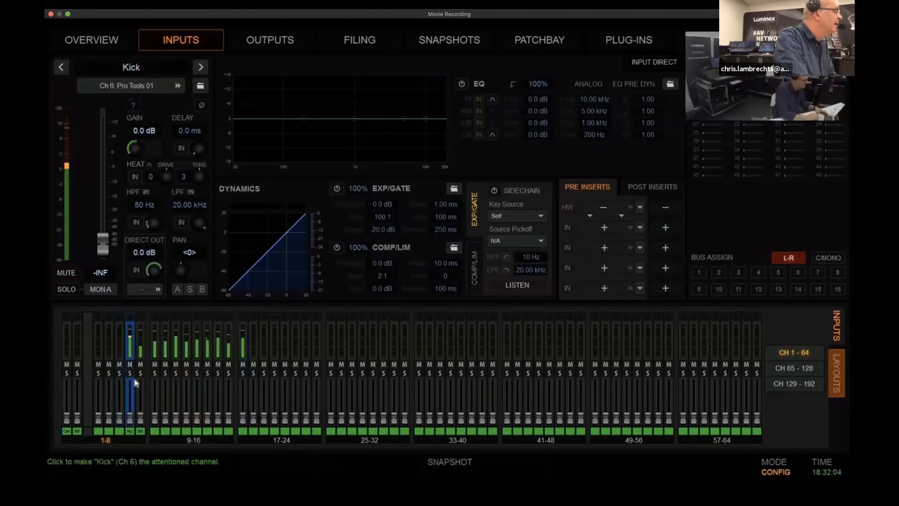
# Patch the direct outs of channels 6 to 16 diagonally to the MLN-192 outputs from Stream 3 channel 1 to Stream 4 channel 3
pyautogui.click(145, 293)
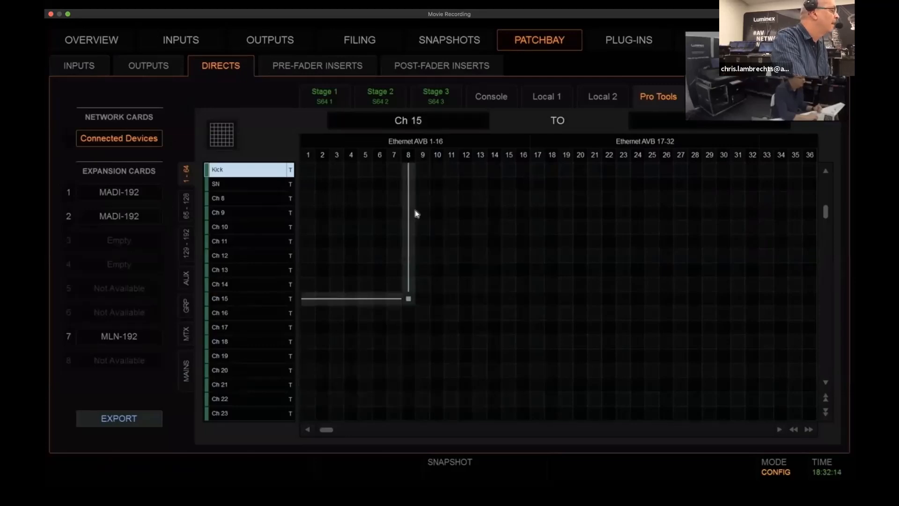
pyautogui.click(121, 338)
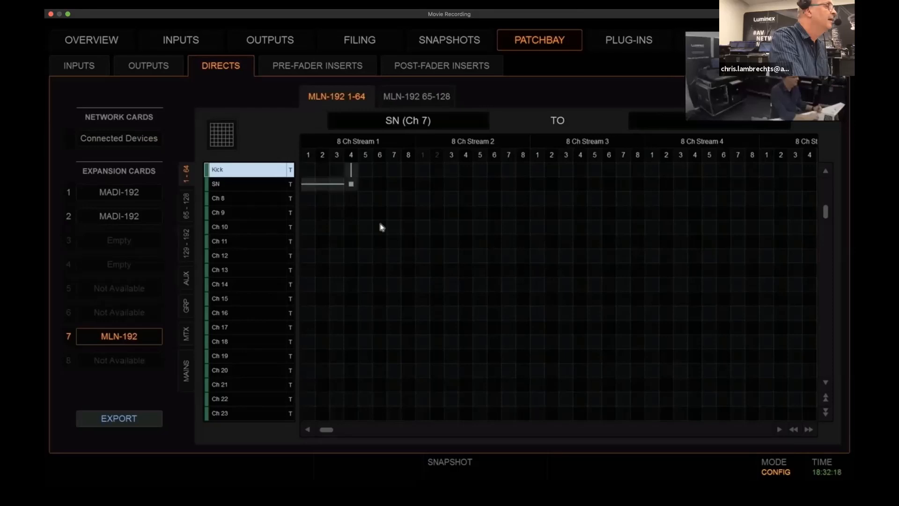
pyautogui.click(778, 429)
pyautogui.click(779, 430)
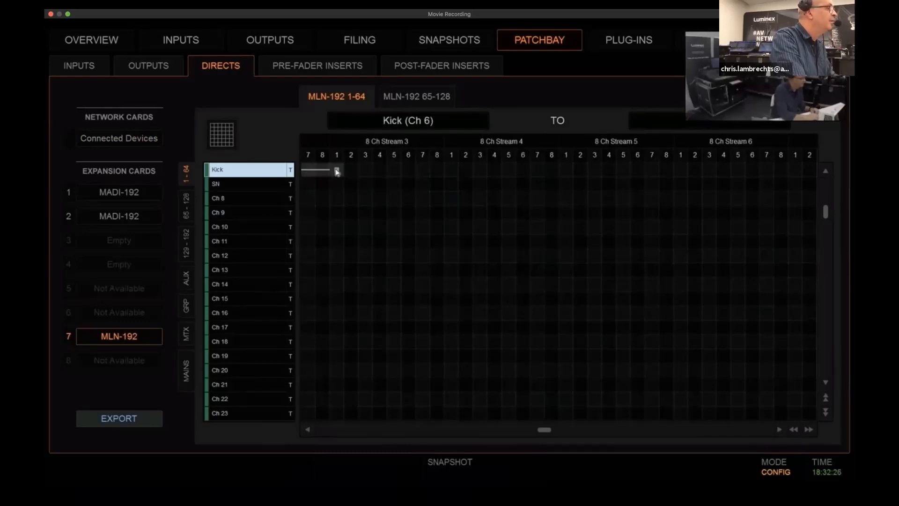
pyautogui.moveTo(336, 172)
pyautogui.mouseDown()
pyautogui.moveTo(454, 274)
pyautogui.moveTo(438, 269)
pyautogui.mouseUp()
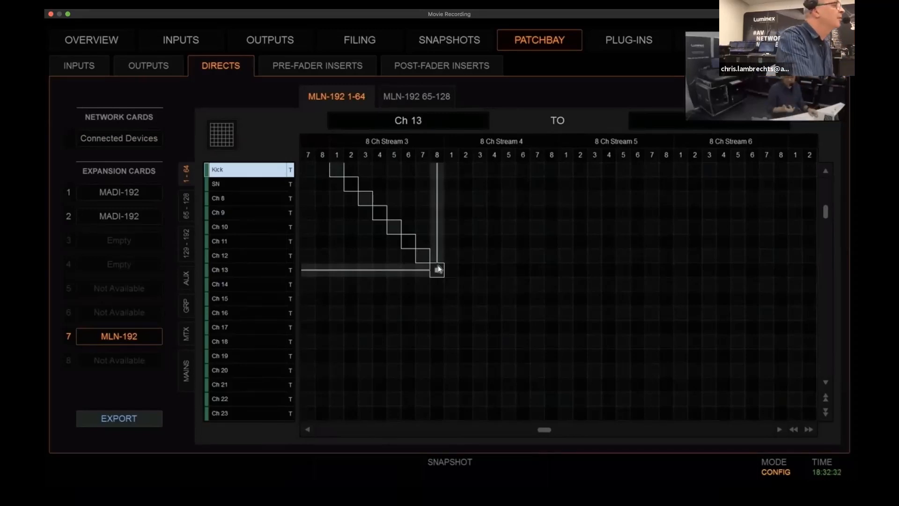
pyautogui.moveTo(439, 269); pyautogui.dragTo(478, 294)
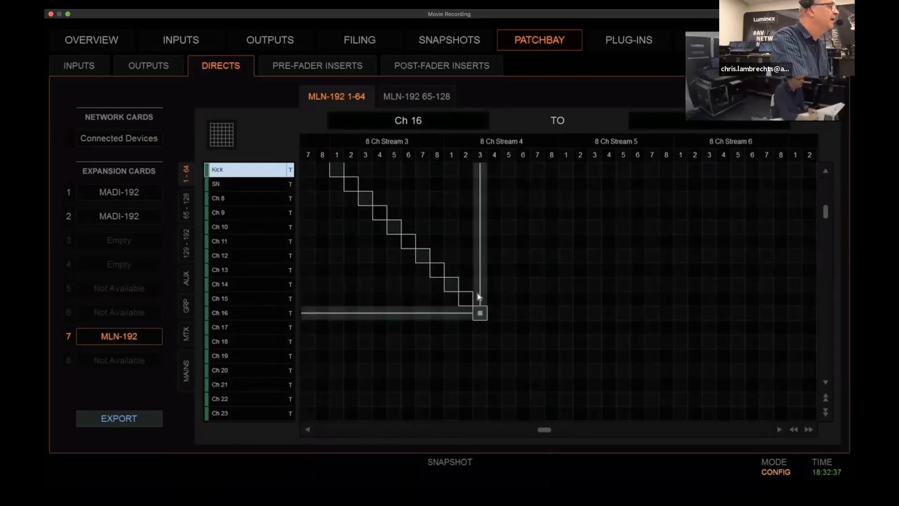
pyautogui.moveTo(479, 296); pyautogui.dragTo(479, 297)
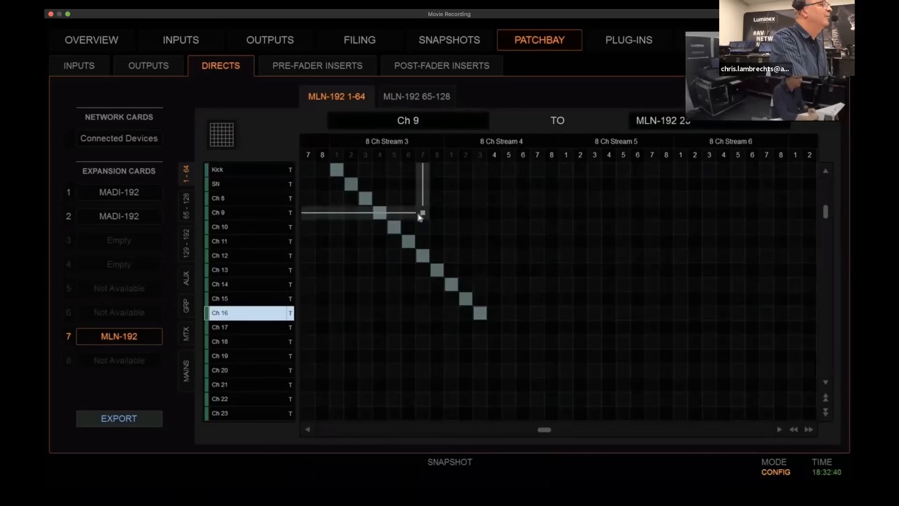
# In the AVB stream controller, connect FOH S6L's MLN-192 Out Rec 17-24 and Rec 25-32 to MONS S6L's In Play 17-24 and Play 25-32
pyautogui.hotkey('ctrl', 'Up')
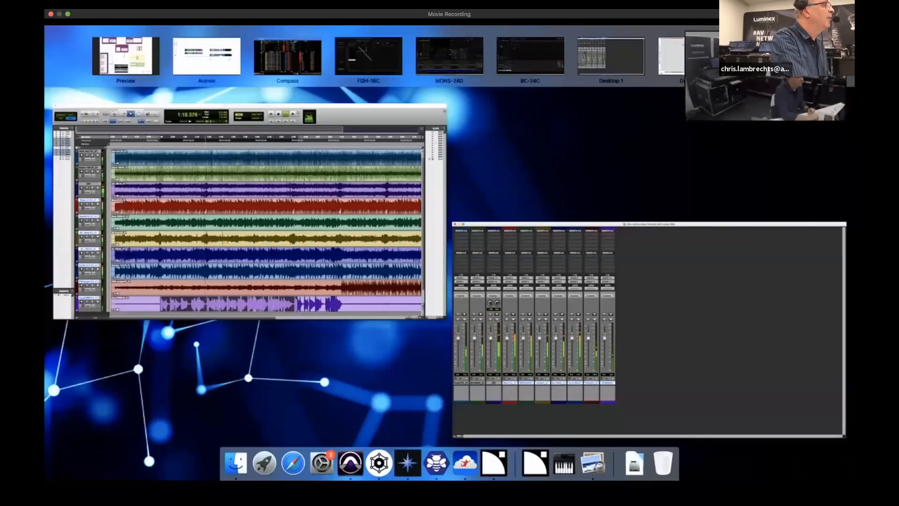
pyautogui.click(771, 58)
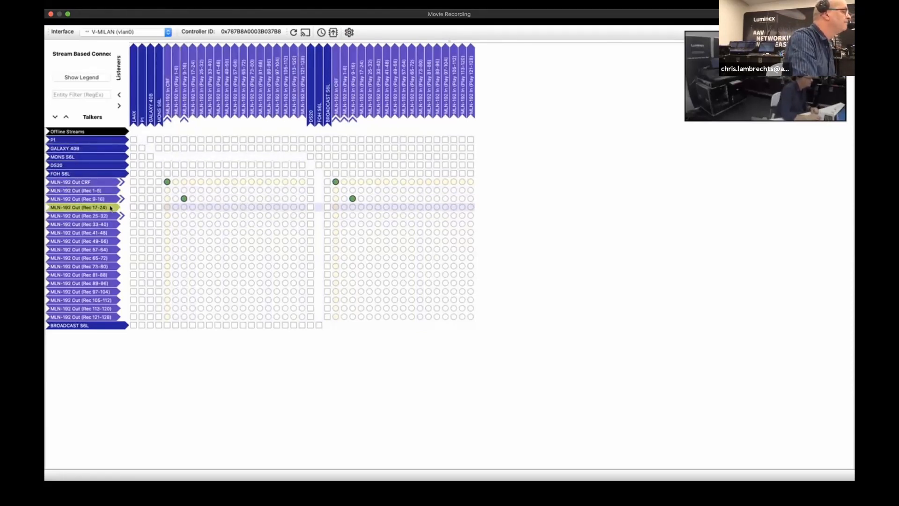
pyautogui.click(202, 215)
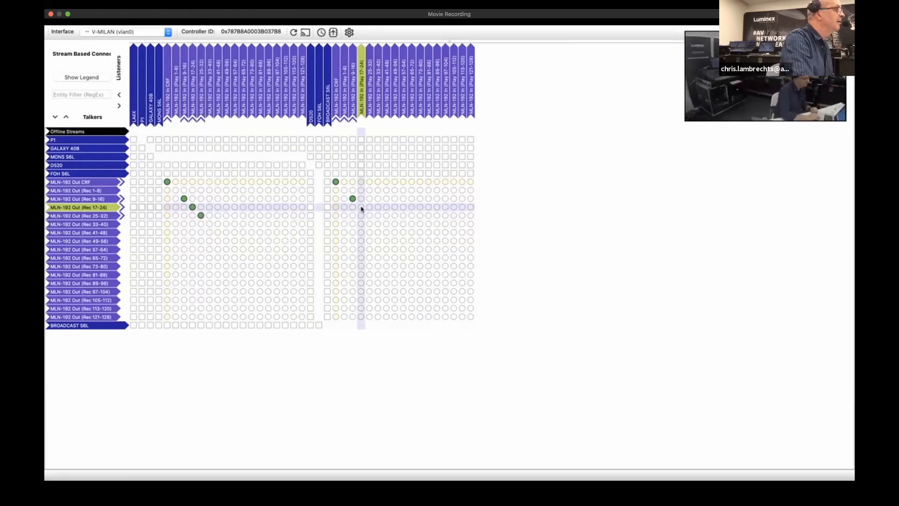
# Connect FOH S6L's MLN-192 Out Rec 17-24 and Rec 25-32 to BROADCAST S6L's In Play 17-24 and Play 25-32
pyautogui.click(361, 207)
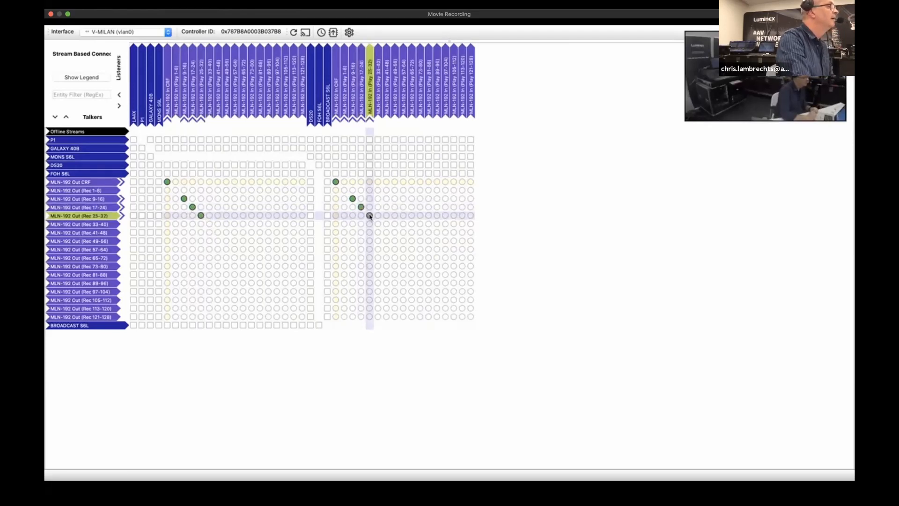
pyautogui.click(370, 216)
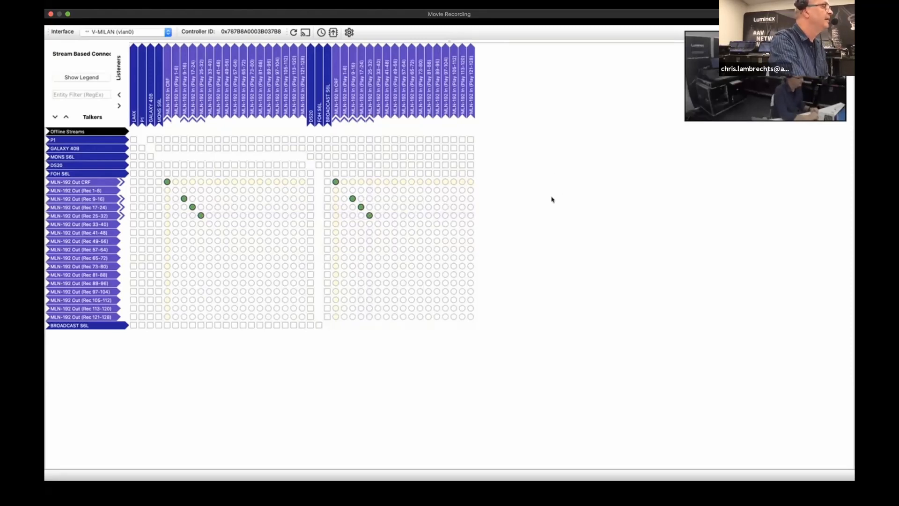
# On the MONS-24D console, patch MLN-192 inputs from Stream 3 channel 1 to Stream 4 channel 3 diagonally to Ch 16-26, and view the input channels
pyautogui.hotkey('ctrl', 'Up')
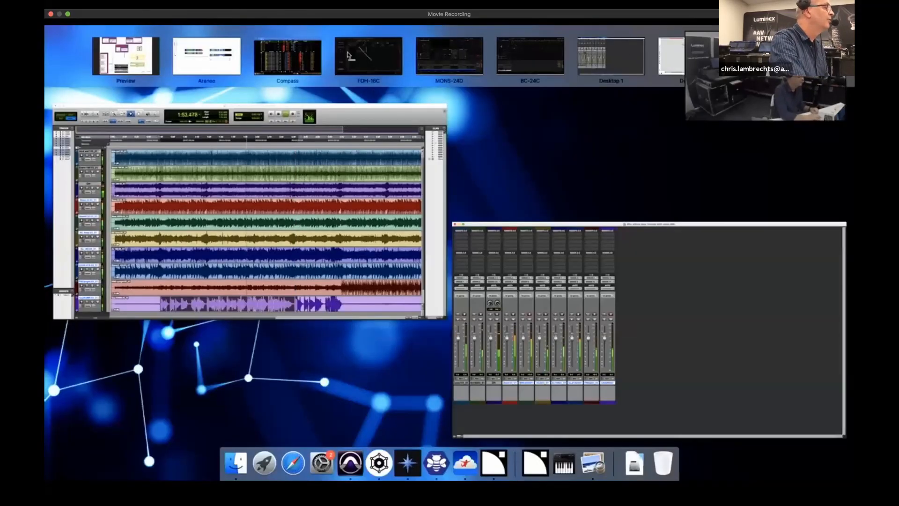
pyautogui.click(451, 62)
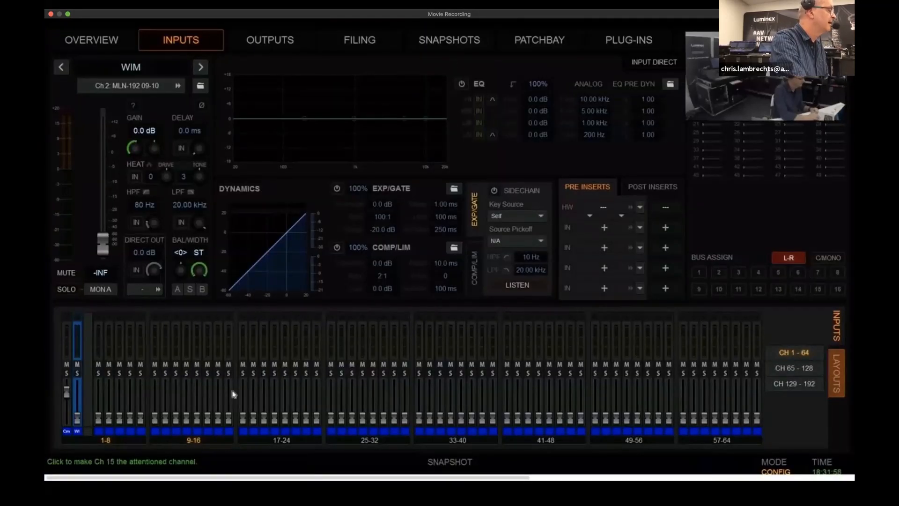
pyautogui.click(243, 398)
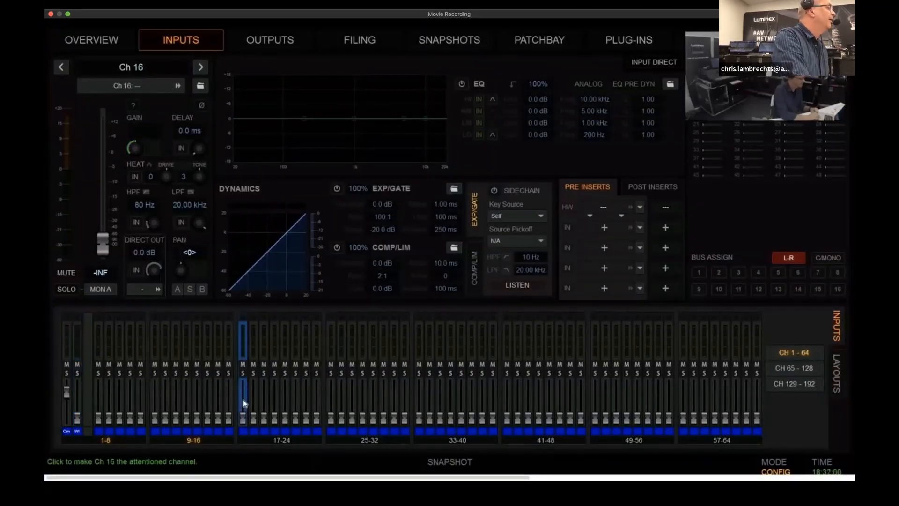
pyautogui.click(123, 89)
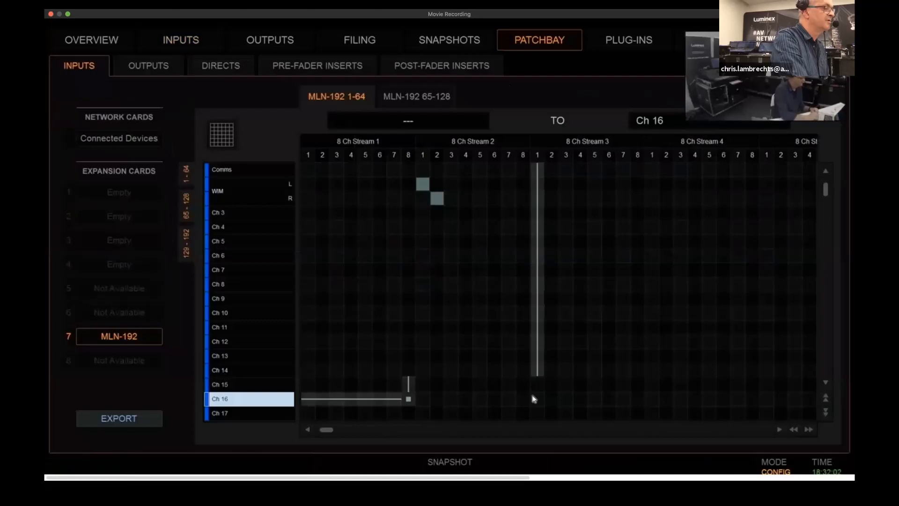
pyautogui.moveTo(806, 190); pyautogui.dragTo(809, 213)
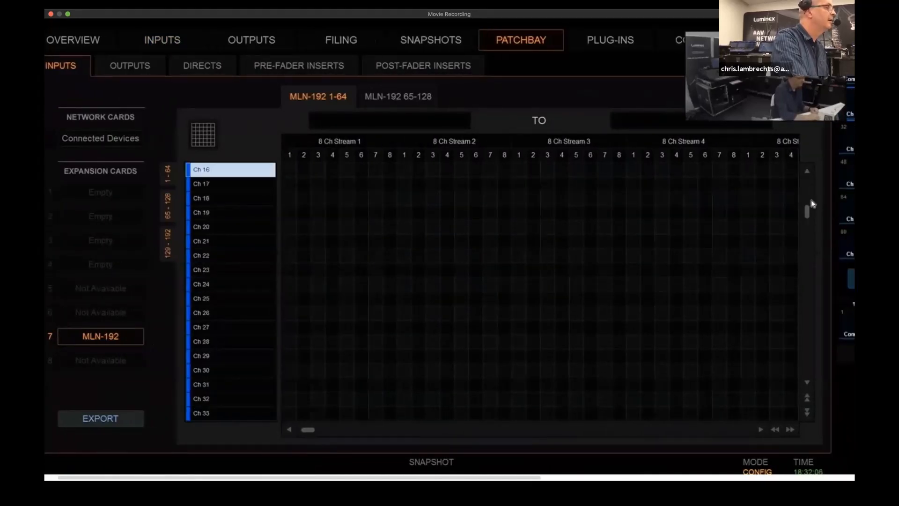
pyautogui.click(807, 172)
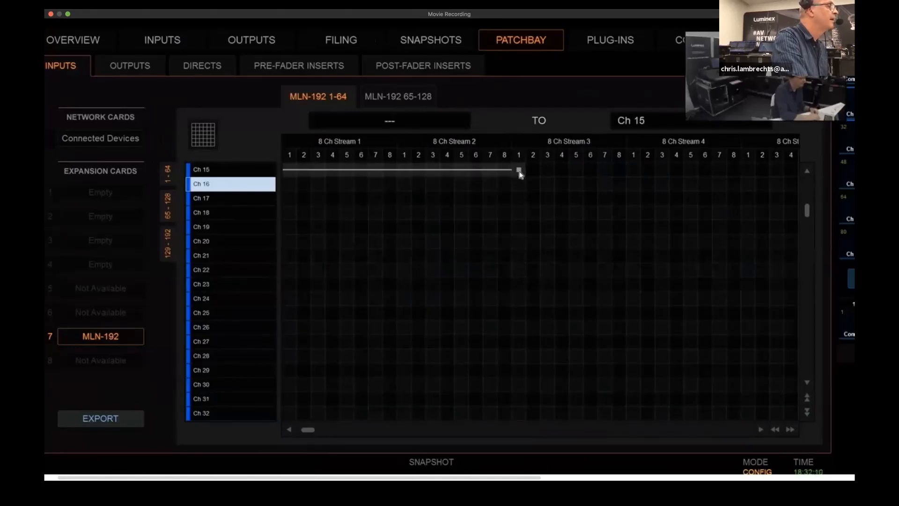
pyautogui.moveTo(520, 183)
pyautogui.mouseDown()
pyautogui.moveTo(611, 279)
pyautogui.moveTo(666, 307)
pyautogui.moveTo(679, 330)
pyautogui.mouseUp()
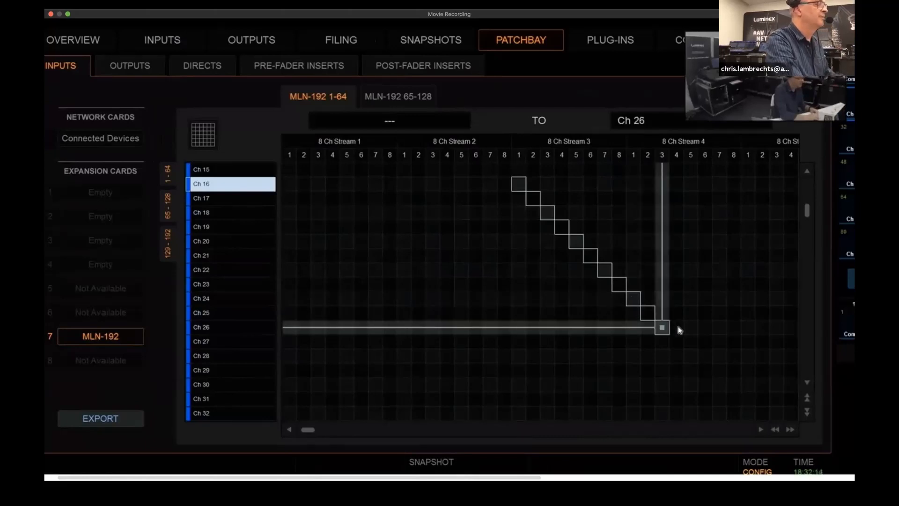
pyautogui.moveTo(679, 330); pyautogui.dragTo(679, 330)
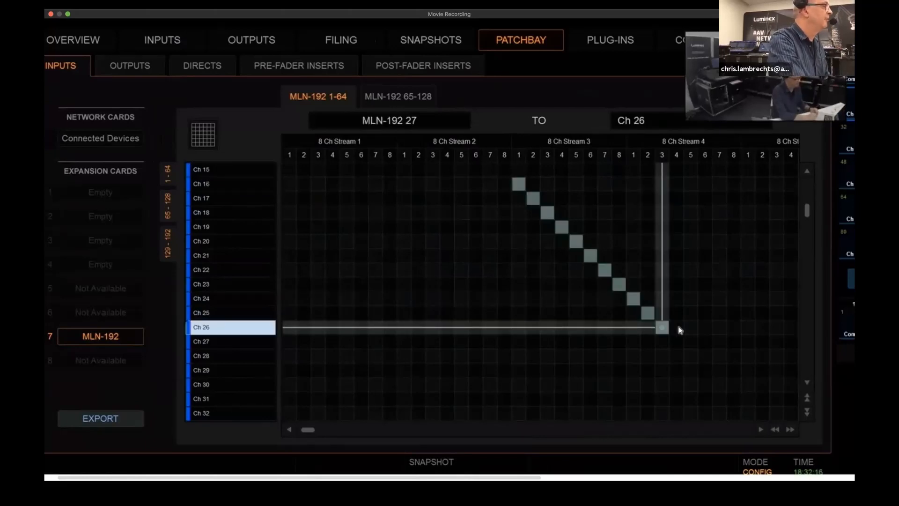
pyautogui.click(172, 44)
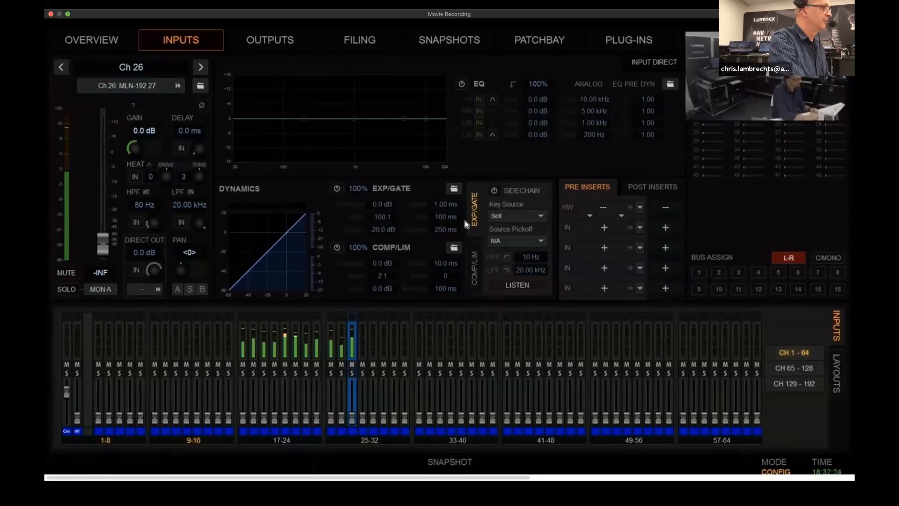
# On the BC-24C console, patch MLN-192 inputs from Stream 3 channel 1 to Stream 4 channel 3 diagonally to Ch 21-31, and view the input channels
pyautogui.hotkey('ctrl', 'Up')
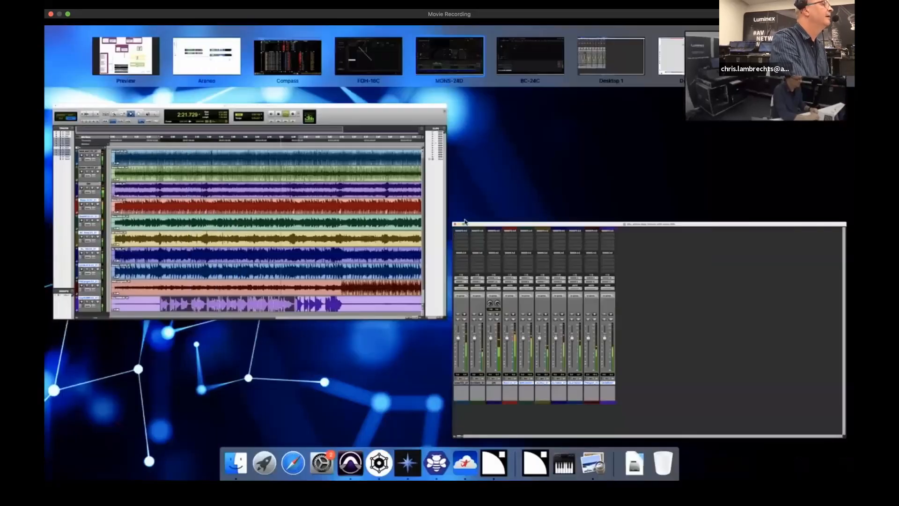
pyautogui.click(534, 53)
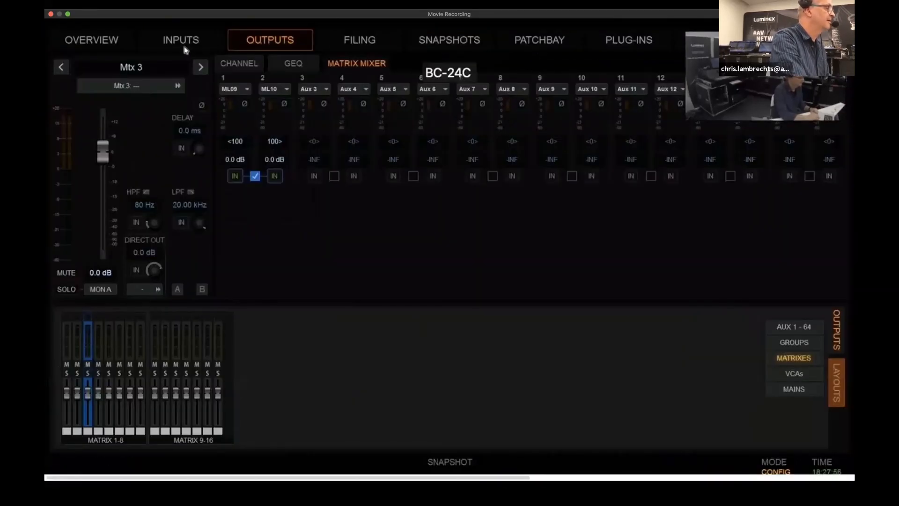
pyautogui.click(184, 43)
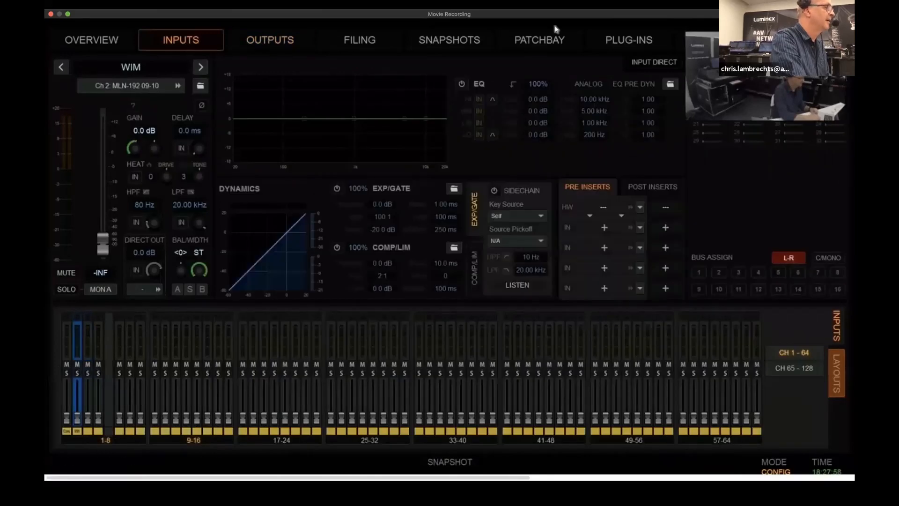
pyautogui.click(533, 45)
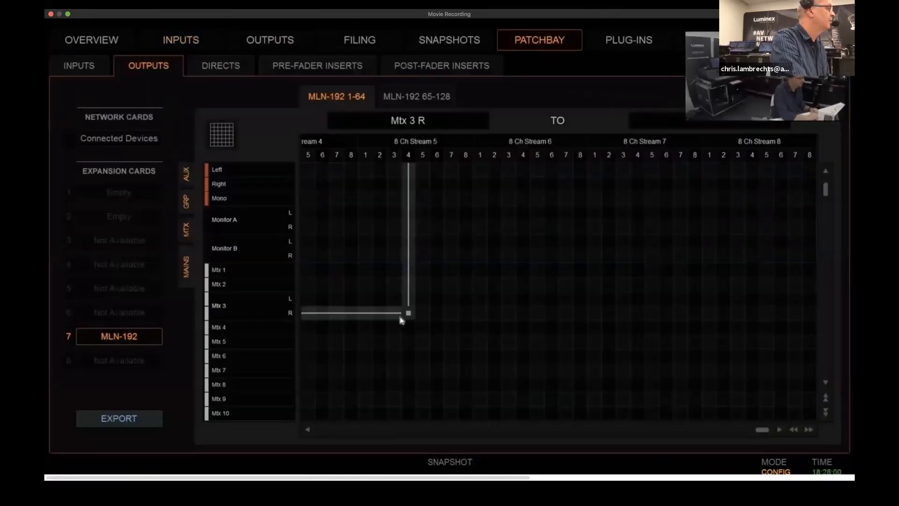
pyautogui.click(82, 66)
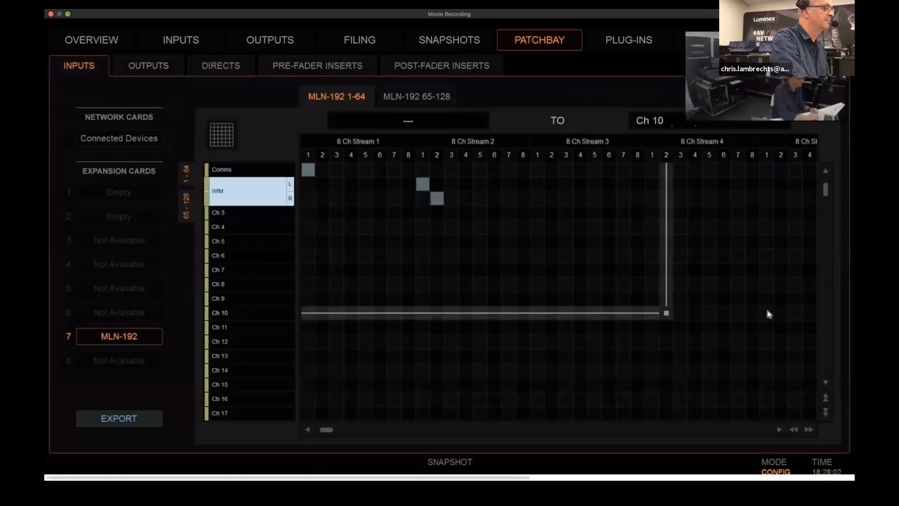
pyautogui.hscroll(2, 772, 304)
pyautogui.scroll(-5, 542, 300)
pyautogui.hscroll(-2, 46, 345)
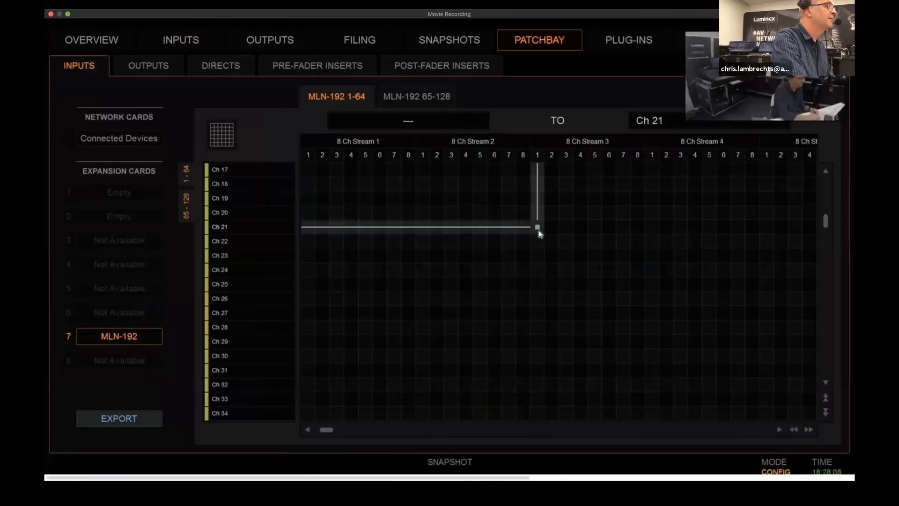
pyautogui.moveTo(542, 239); pyautogui.dragTo(680, 369)
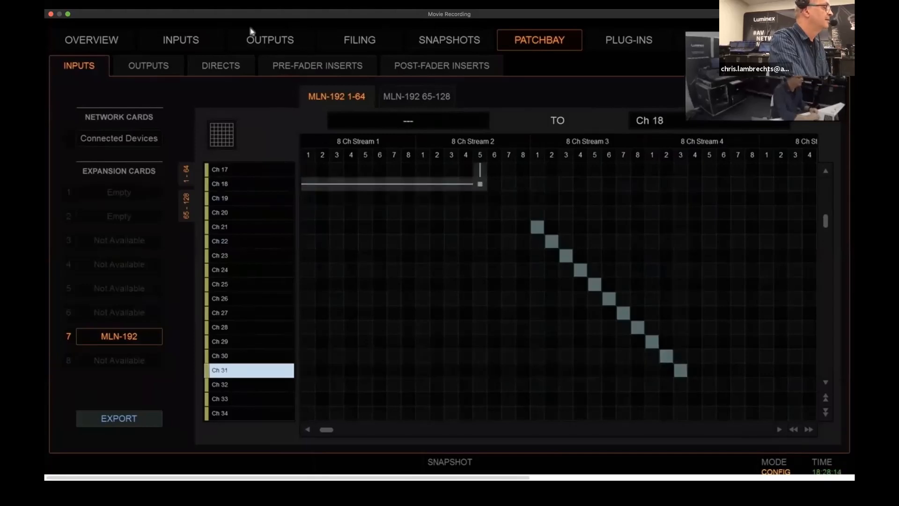
pyautogui.click(178, 41)
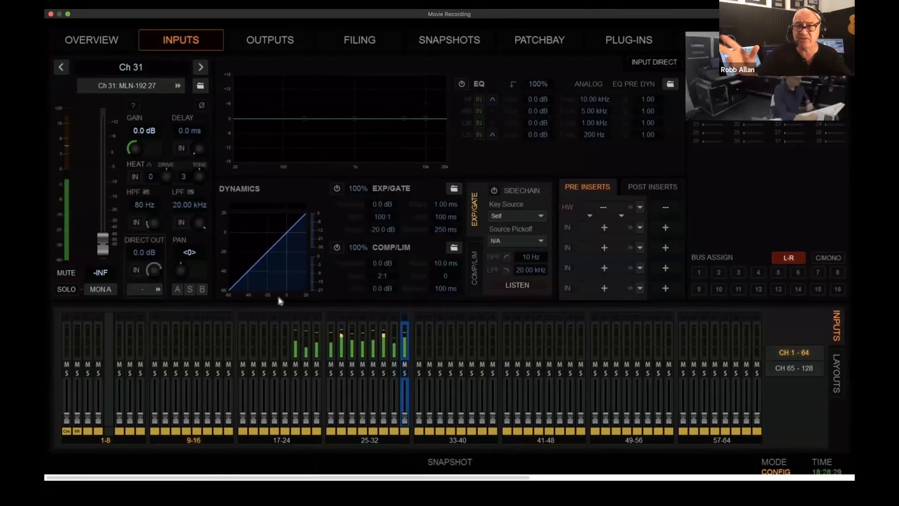
# Switch to Pro Tools and stop the session's playback
pyautogui.hotkey('ctrl', 'Up')
pyautogui.click(687, 337)
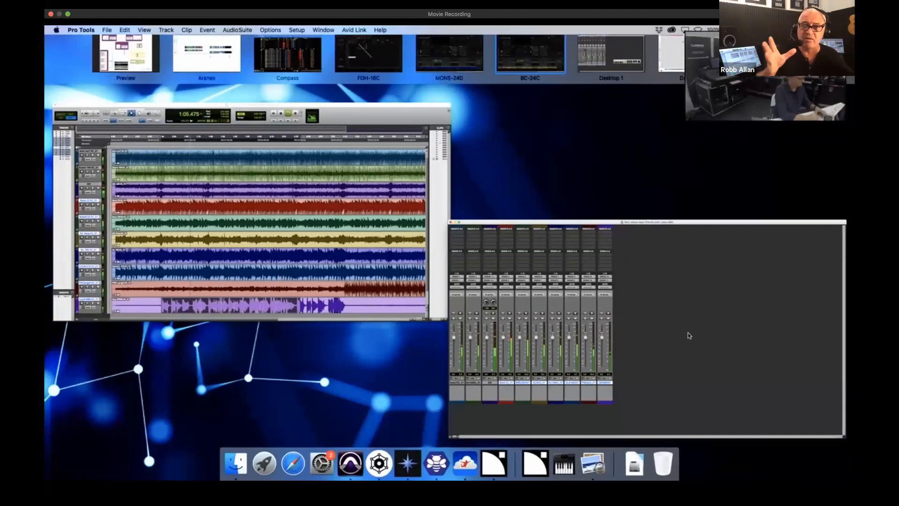
# On the FOH-16C console, start playback of 05 As time goes by and raise the channel 2 fader to +2.6 dB
pyautogui.hotkey('ctrl', 'Up')
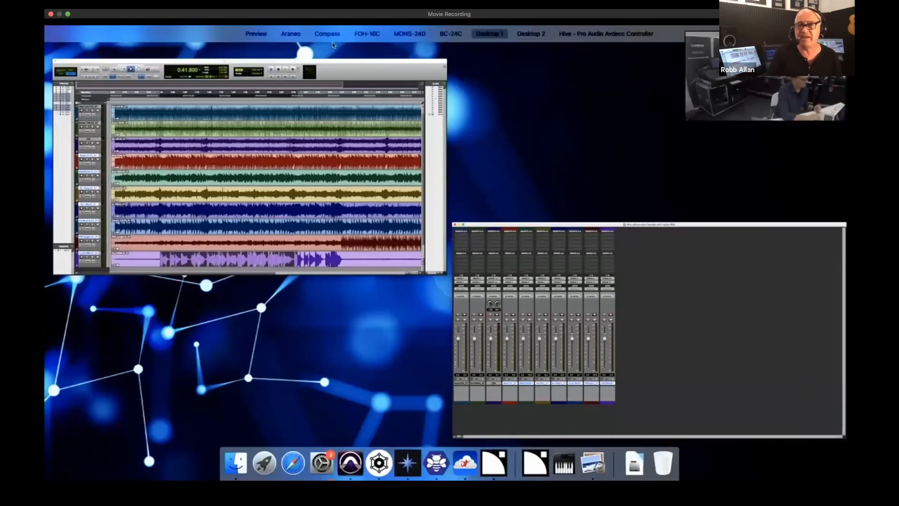
pyautogui.click(381, 37)
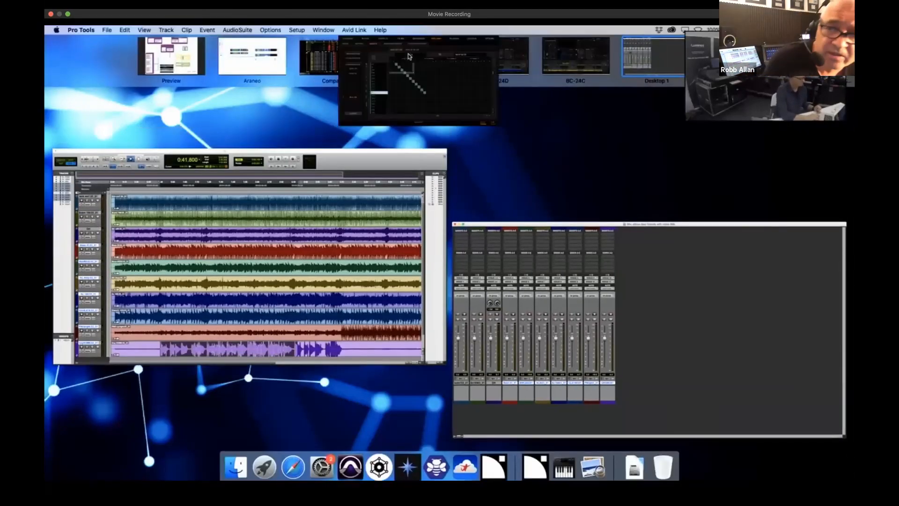
pyautogui.click(182, 41)
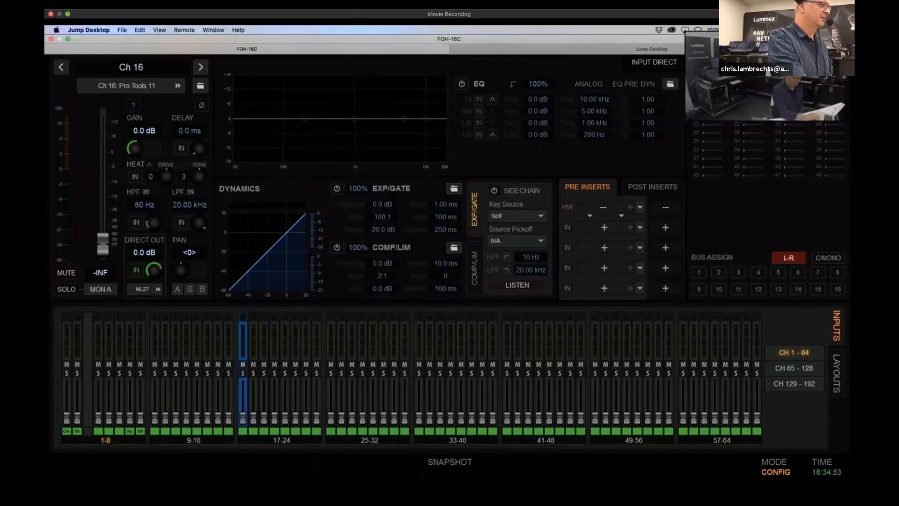
pyautogui.click(718, 40)
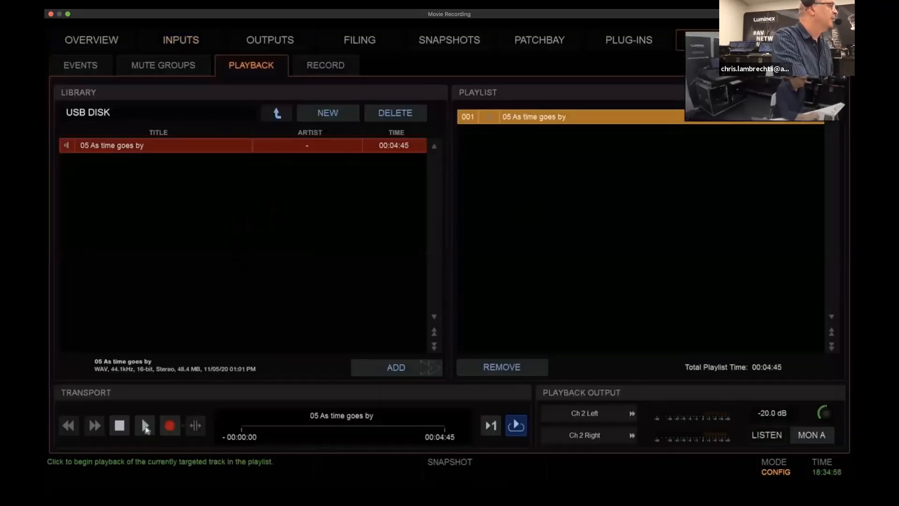
pyautogui.click(146, 426)
pyautogui.click(185, 43)
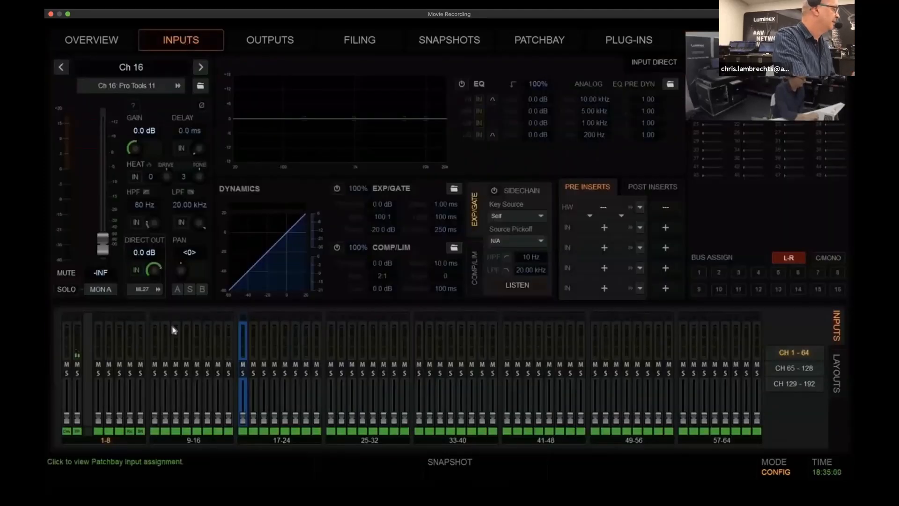
pyautogui.moveTo(77, 418); pyautogui.dragTo(78, 390)
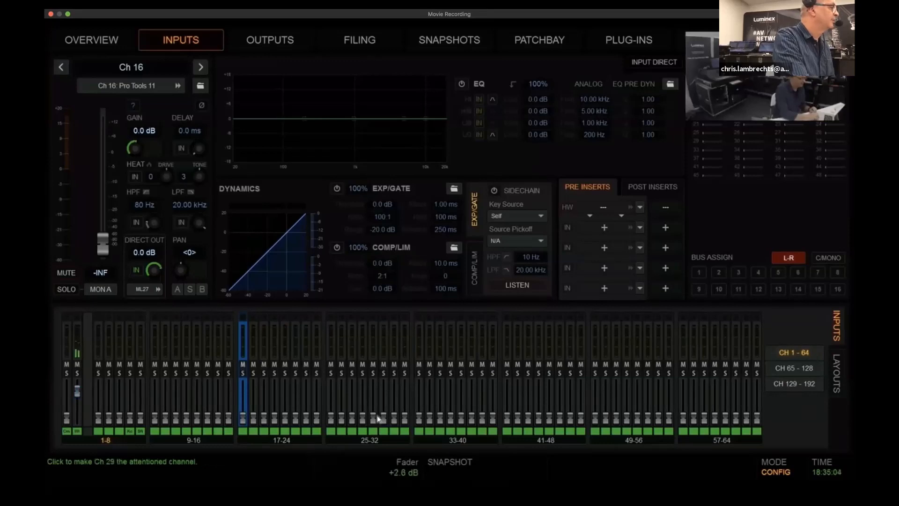
# Patch FOH's Left and Right main outputs to MLN-192 Stream 5 channels 1 and 2
pyautogui.click(277, 41)
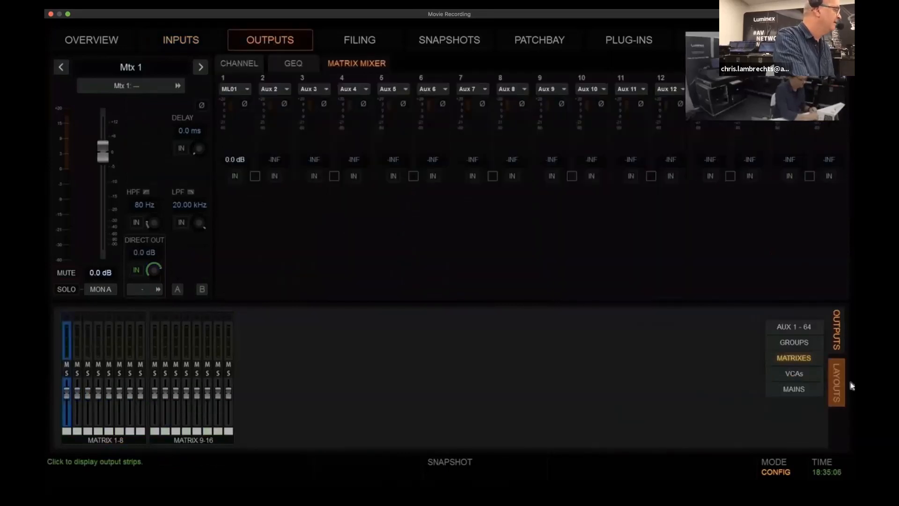
pyautogui.click(793, 388)
pyautogui.click(67, 418)
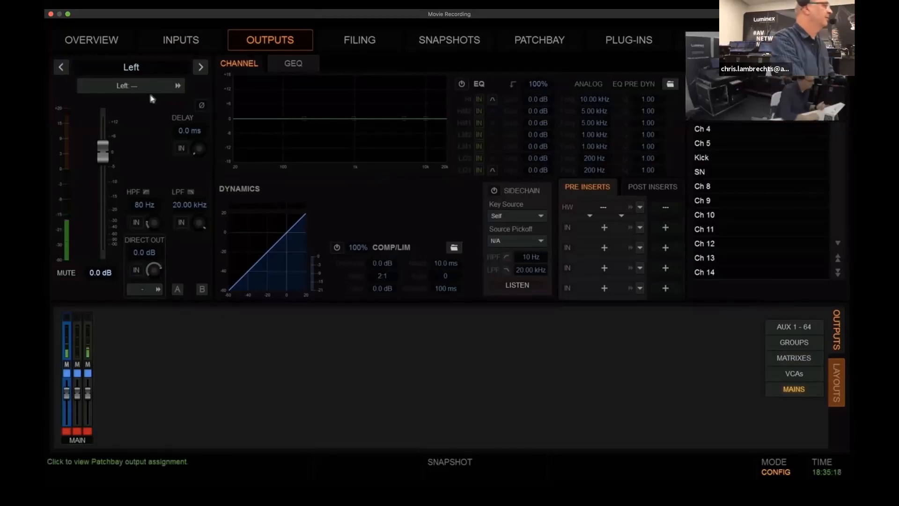
pyautogui.click(135, 88)
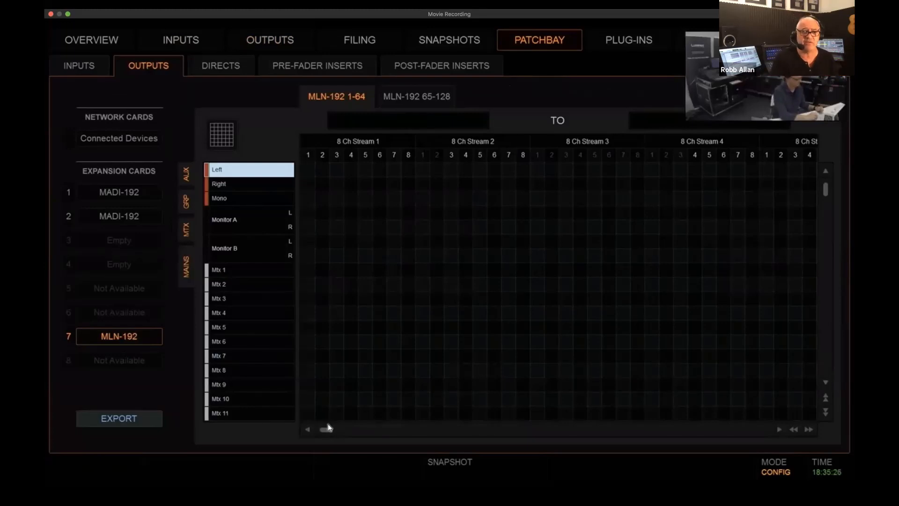
pyautogui.moveTo(328, 431); pyautogui.dragTo(607, 430)
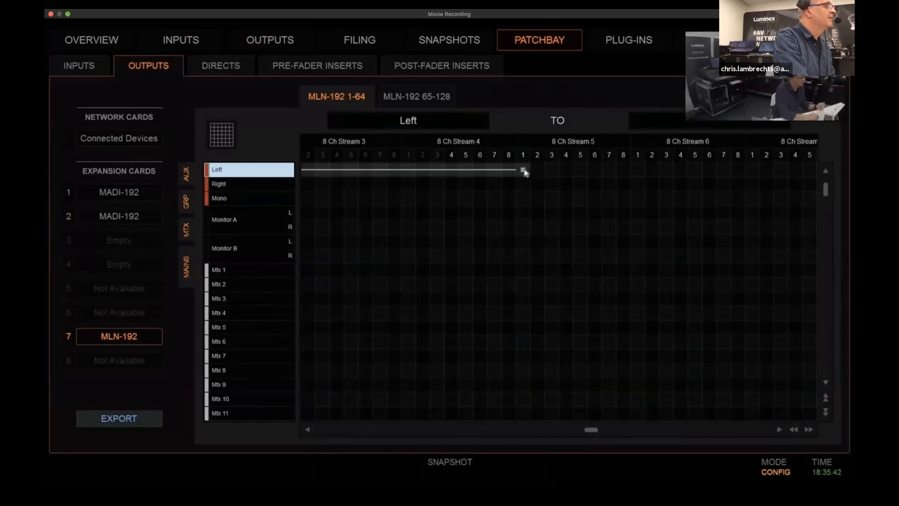
pyautogui.click(523, 170)
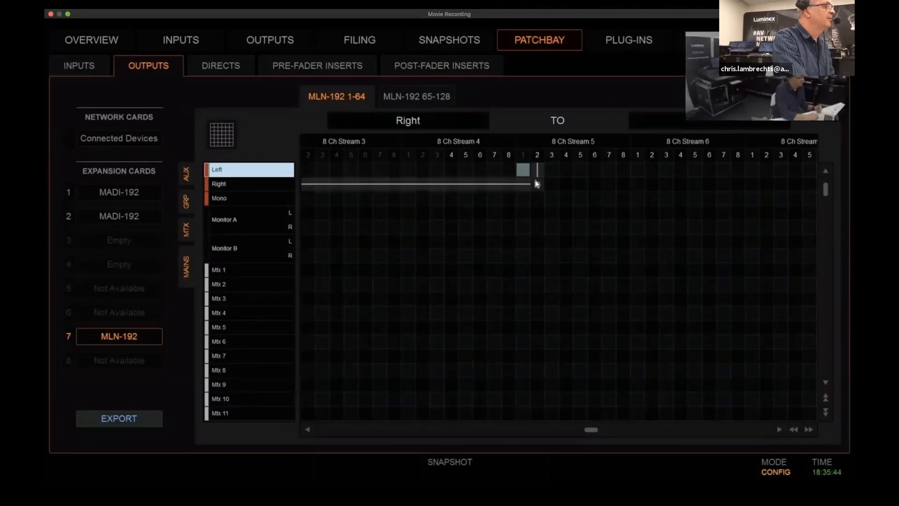
pyautogui.click(537, 184)
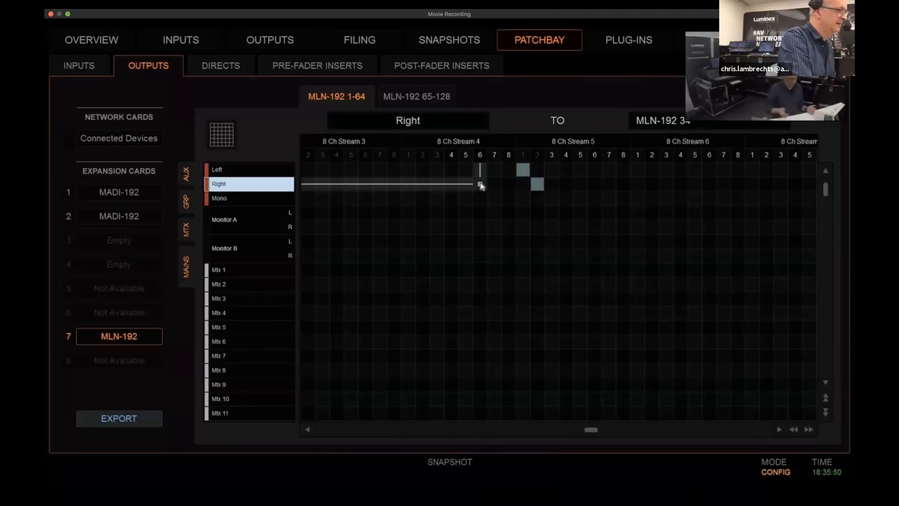
# Switch to the AVB stream controller and expand the GALAXY 408 listener to show its redundant stream inputs
pyautogui.hotkey('ctrl', 'Up')
pyautogui.click(768, 52)
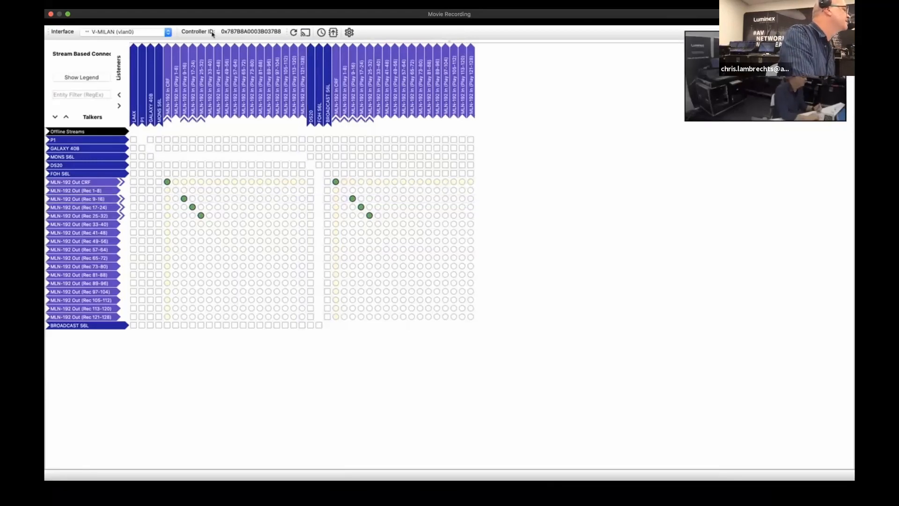
pyautogui.click(152, 111)
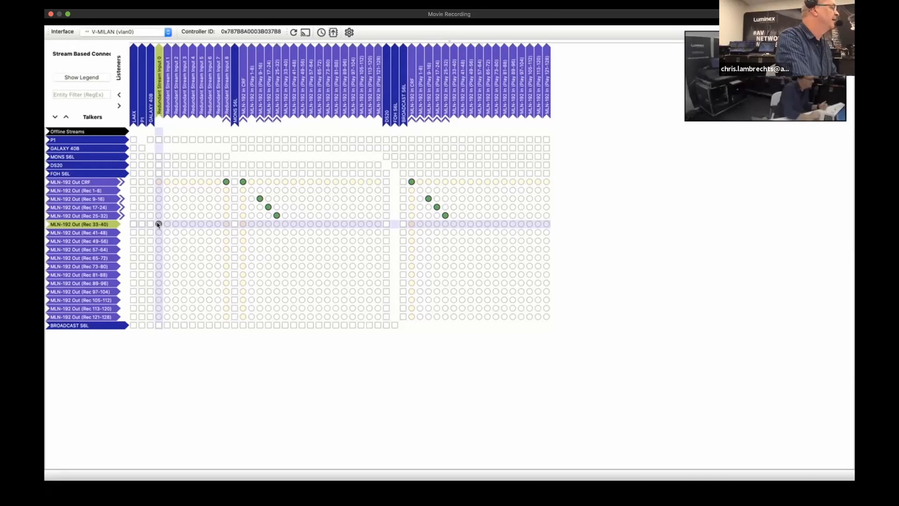
pyautogui.hotkey('ctrl', 'Up')
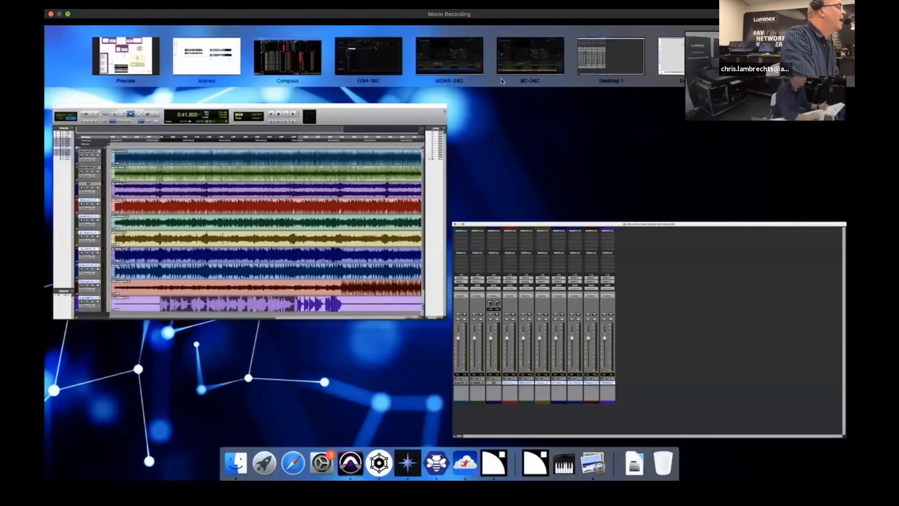
# Switch to Compass and, in the GALAXY 408 summing matrix, route 16C Main L to Main L and 16C Main R to Main R at 0 dB
pyautogui.click(305, 71)
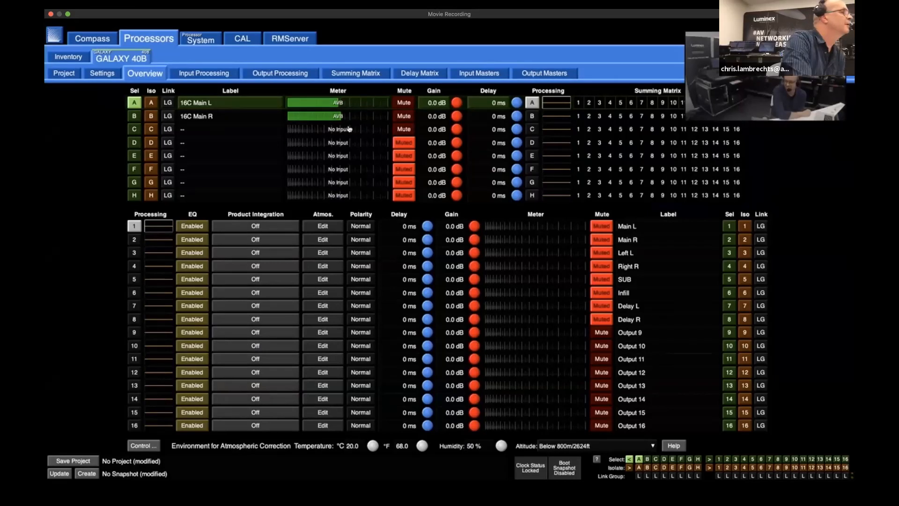
pyautogui.click(356, 73)
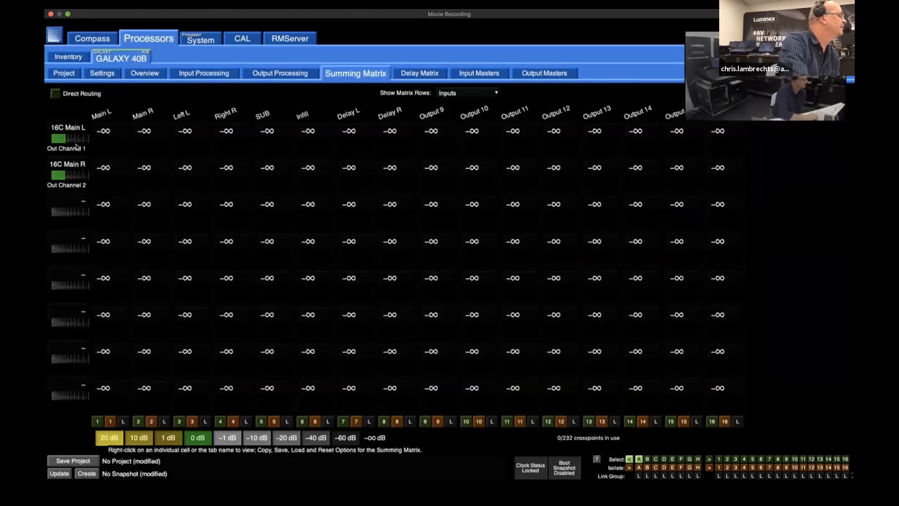
pyautogui.click(110, 149)
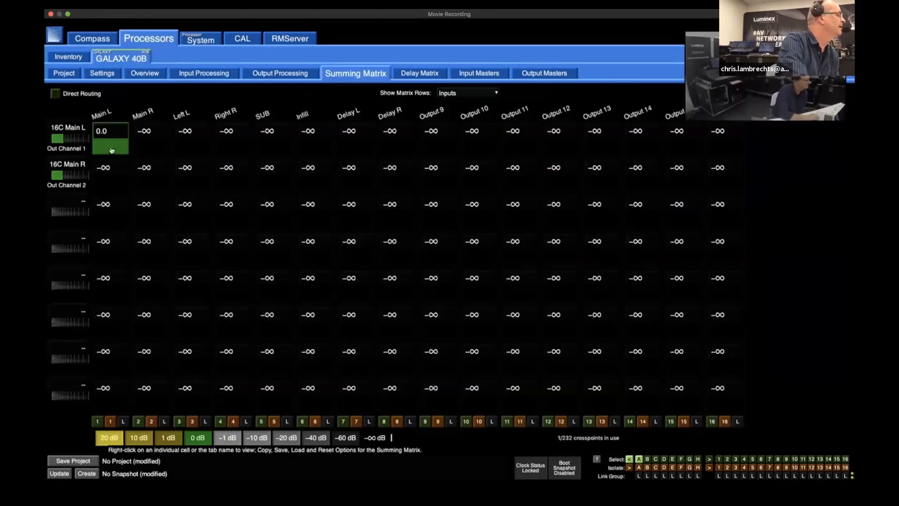
pyautogui.click(156, 184)
# Route 16C Main L to Left L and SUB, and 16C Main R to Right R and SUB, at 0 dB
pyautogui.click(205, 150)
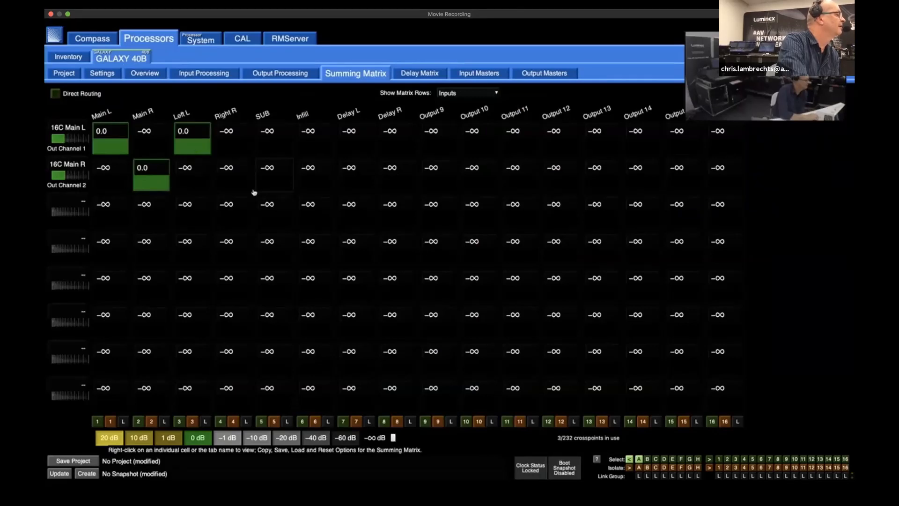
pyautogui.click(231, 186)
pyautogui.click(276, 149)
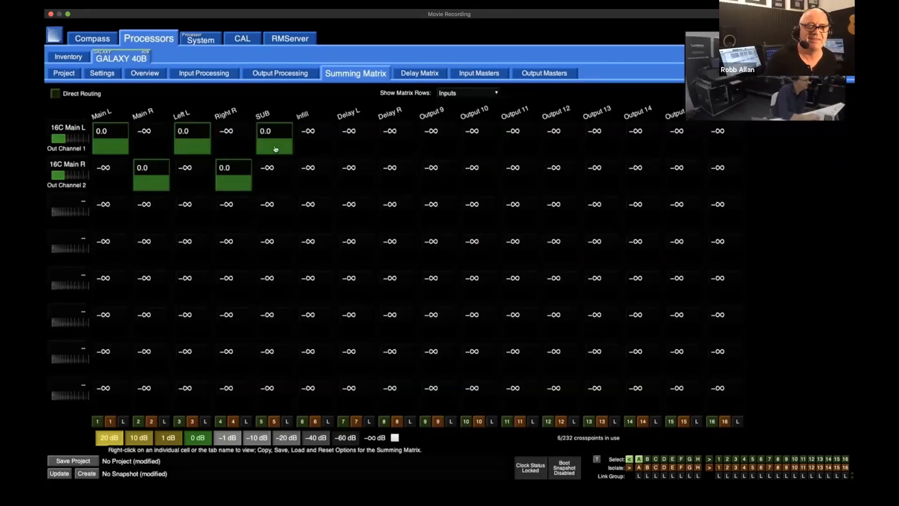
pyautogui.click(274, 183)
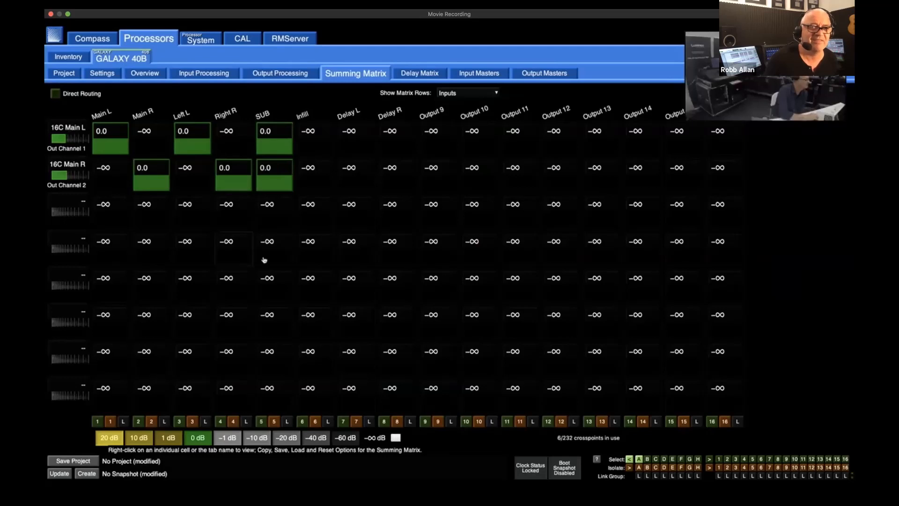
# Swap the side feeds so 16C Main L goes to Right R and 16C Main R goes to Left L at 0 dB
pyautogui.click(184, 149)
pyautogui.click(234, 188)
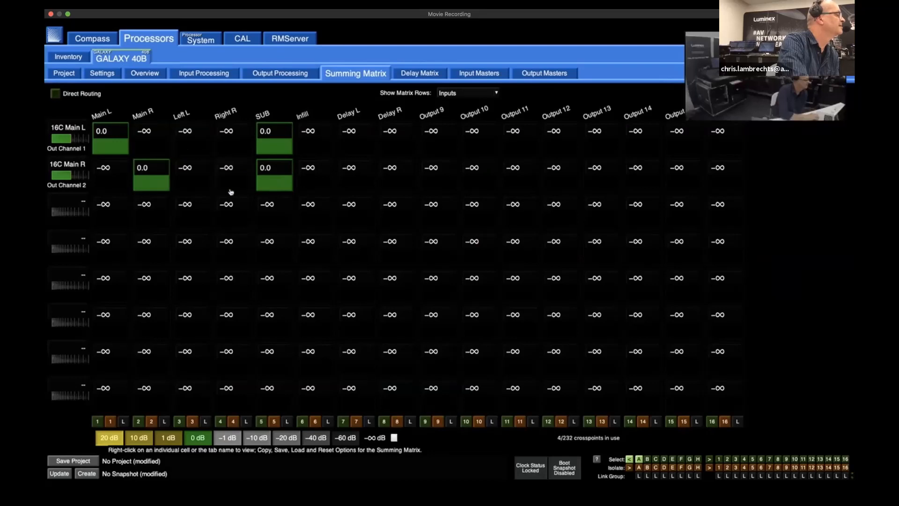
pyautogui.click(237, 151)
pyautogui.click(184, 185)
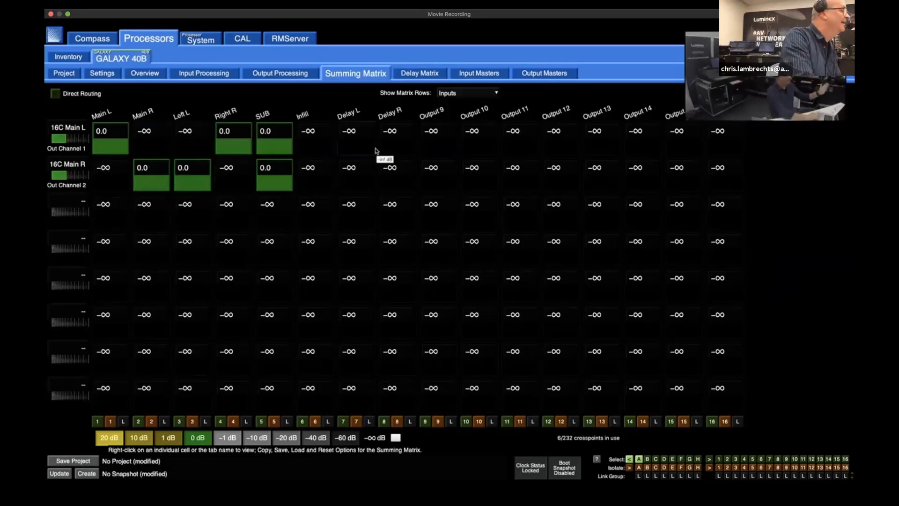
# Route both 16C mains to Infill, 16C Main L to Delay L and 16C Main R to Delay R, all at 0 dB
pyautogui.click(314, 150)
pyautogui.doubleClick(314, 174)
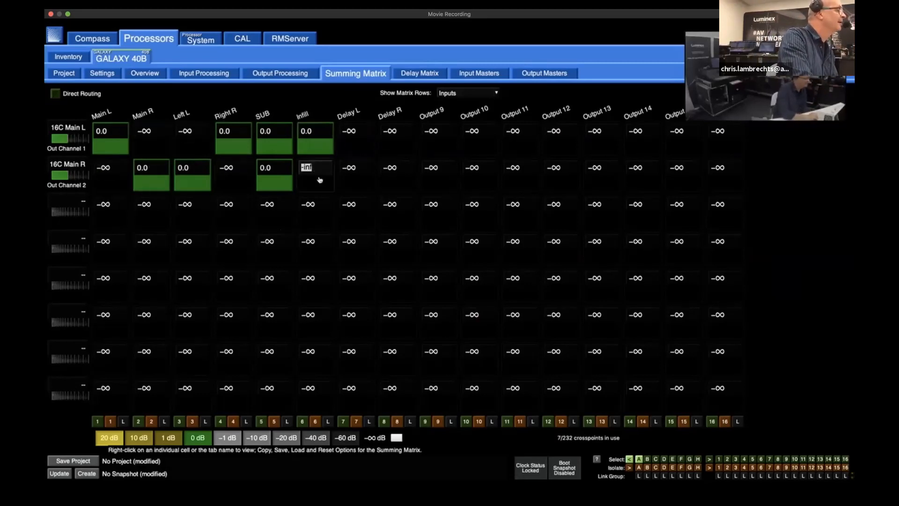
pyautogui.doubleClick(322, 185)
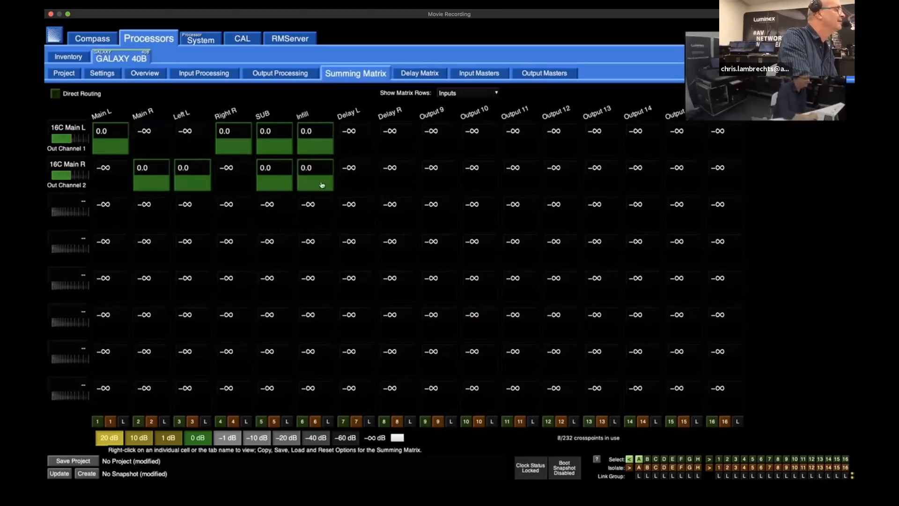
pyautogui.click(352, 143)
pyautogui.click(400, 182)
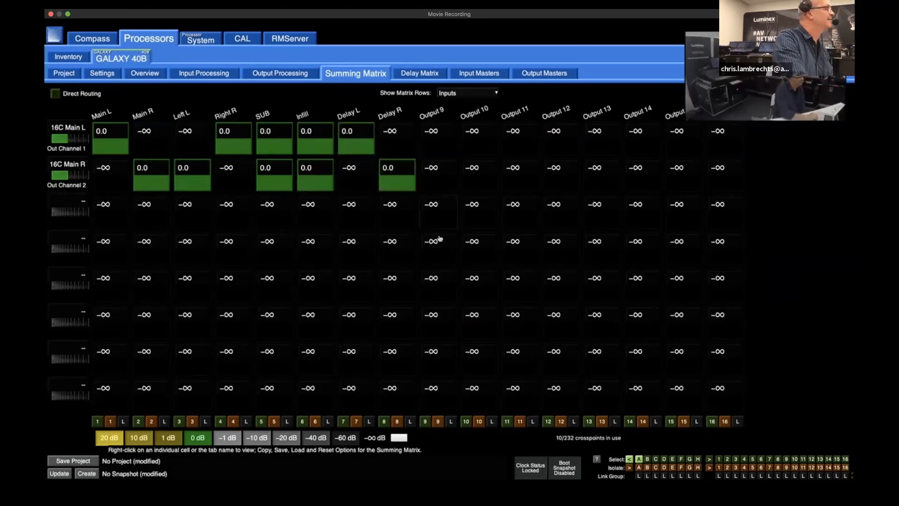
# In the GALAXY 408 overview, unmute outputs 1 to 8, from Main L through Delay R
pyautogui.click(140, 75)
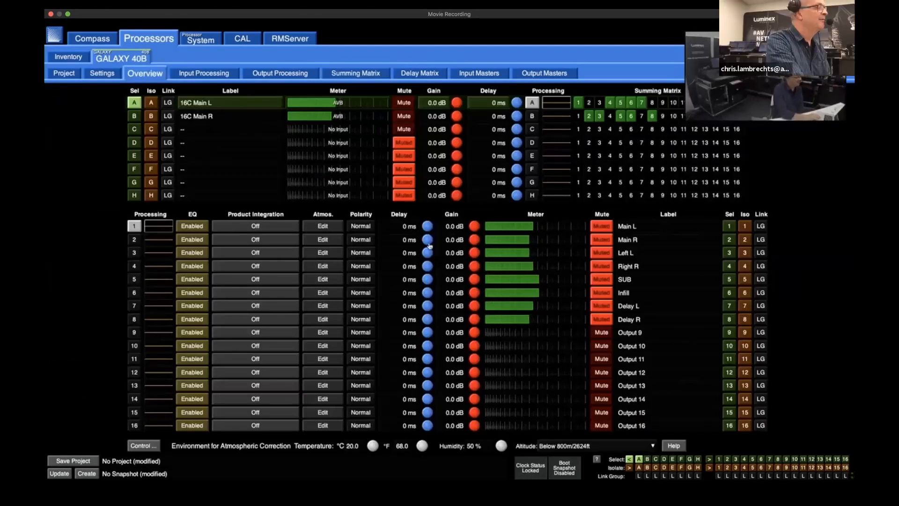
pyautogui.click(603, 228)
pyautogui.click(602, 239)
pyautogui.click(602, 252)
pyautogui.click(601, 266)
pyautogui.click(603, 281)
pyautogui.click(603, 292)
pyautogui.click(602, 306)
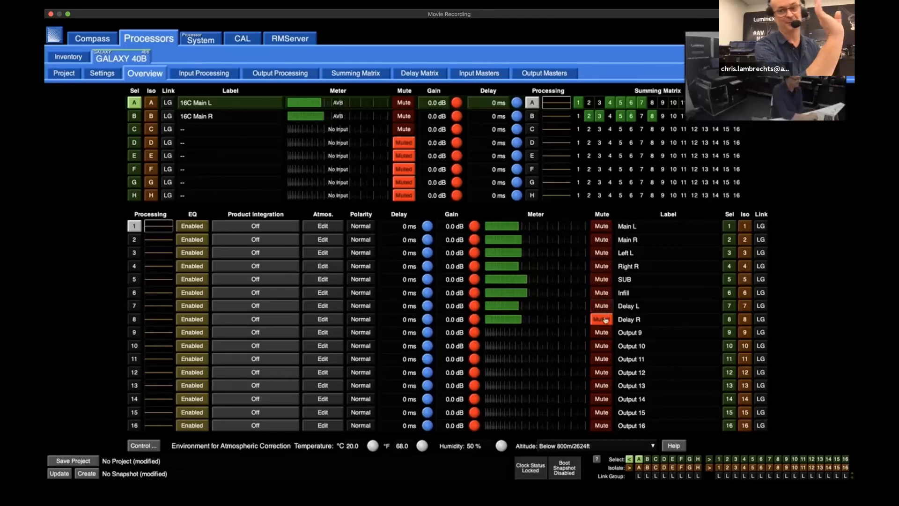
pyautogui.click(604, 319)
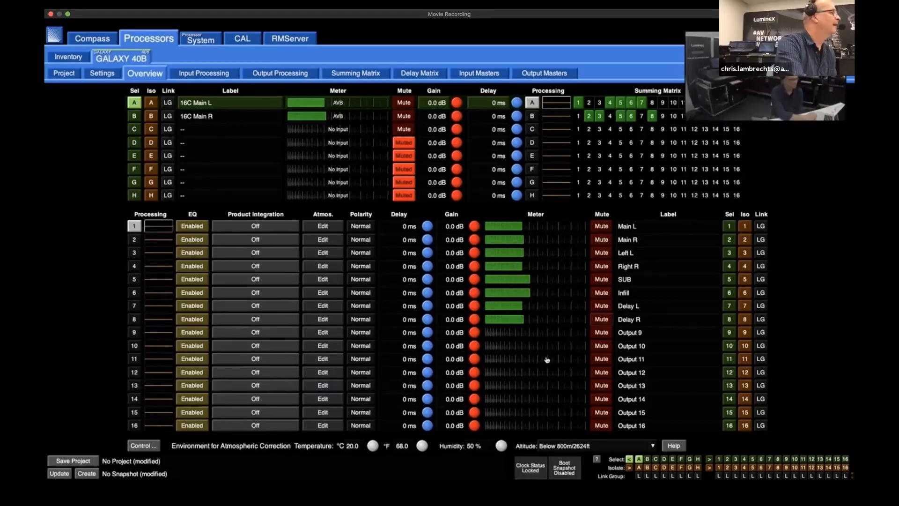
# Switch to the Hive AVB controller and expand the P1 listener to show its audio and clock input streams
pyautogui.hotkey('ctrl', 'Up')
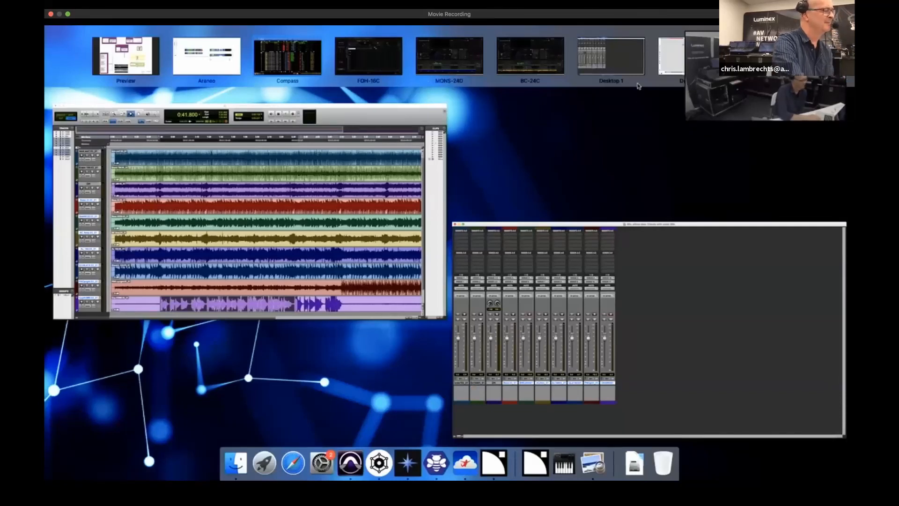
pyautogui.click(773, 56)
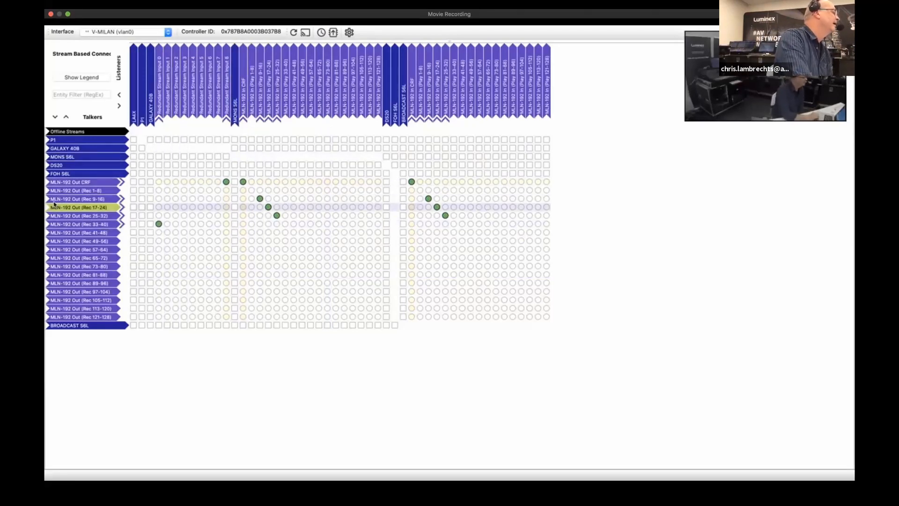
pyautogui.click(143, 100)
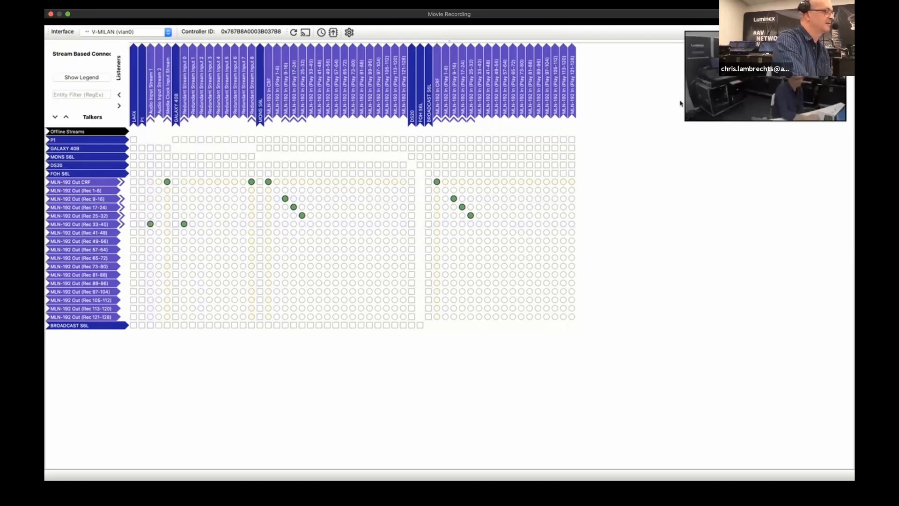
# Switch to L-Acoustics Network Manager and examine the output meters of P1 unit 62 in the tuning view
pyautogui.hotkey('ctrl', 'Up')
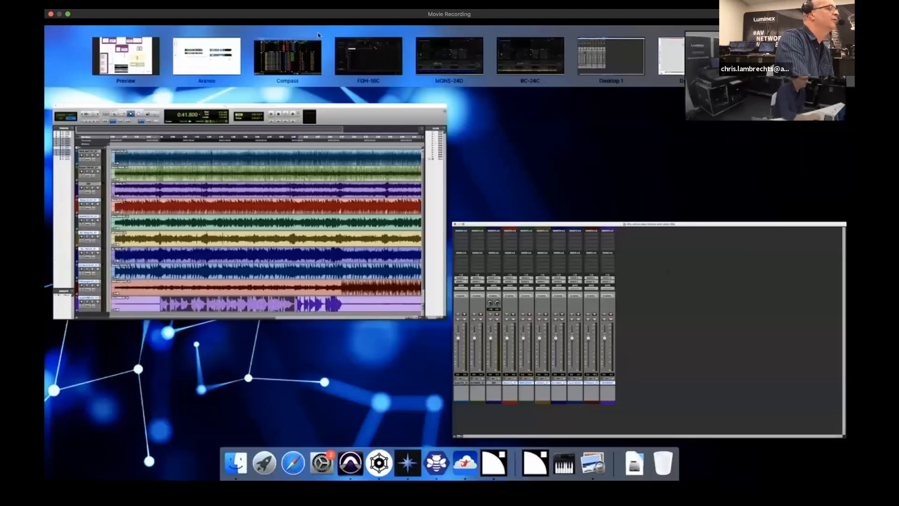
pyautogui.click(678, 56)
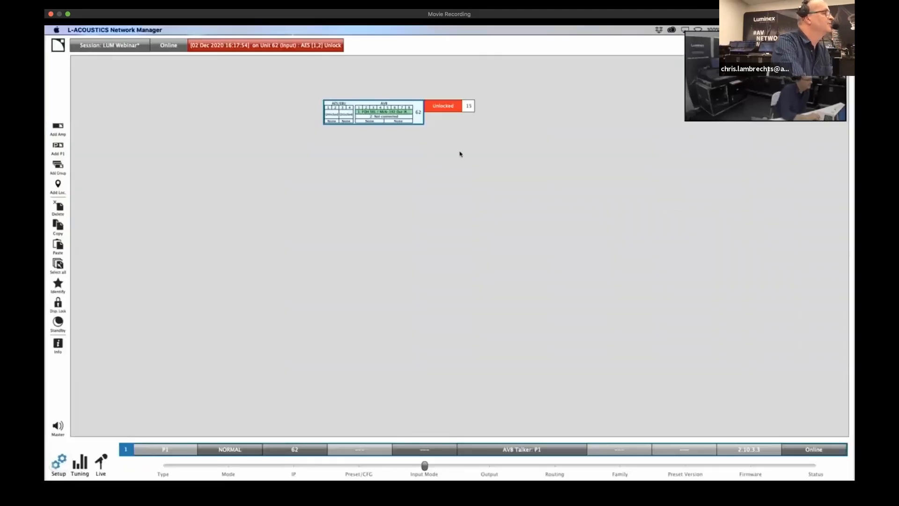
pyautogui.click(374, 108)
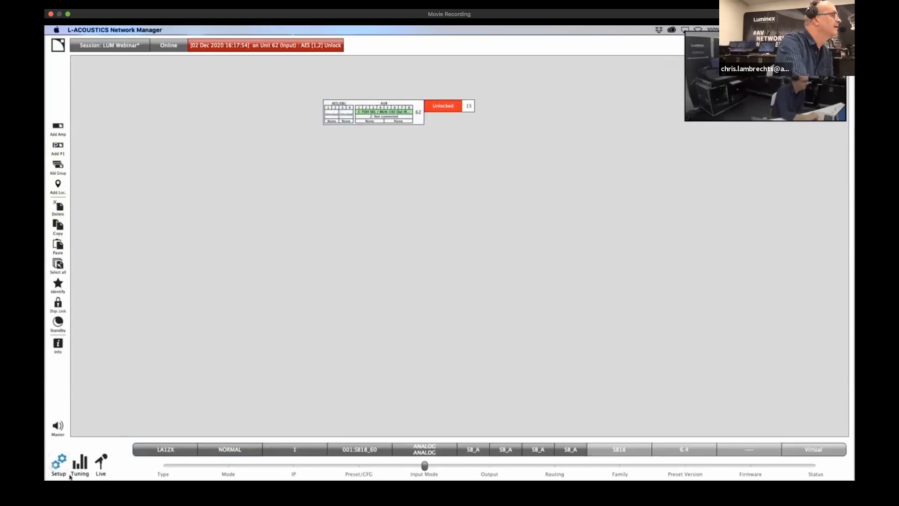
pyautogui.click(83, 470)
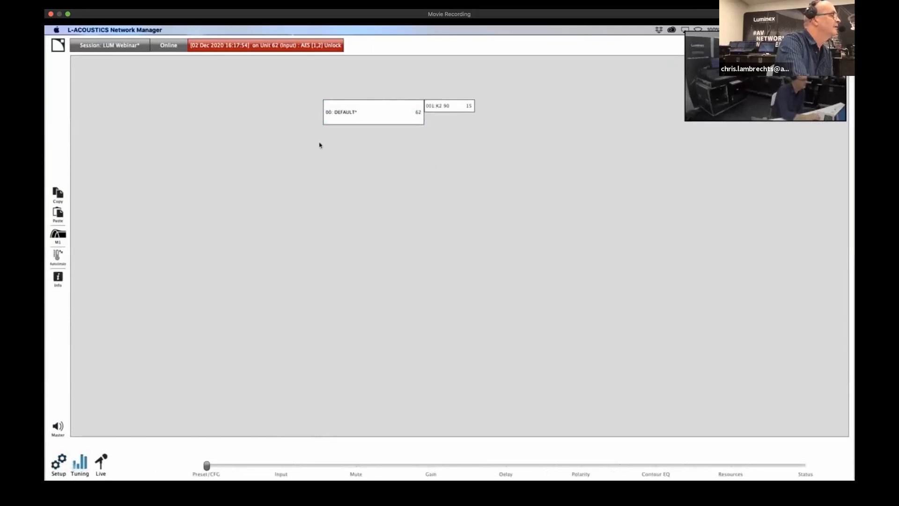
pyautogui.click(381, 117)
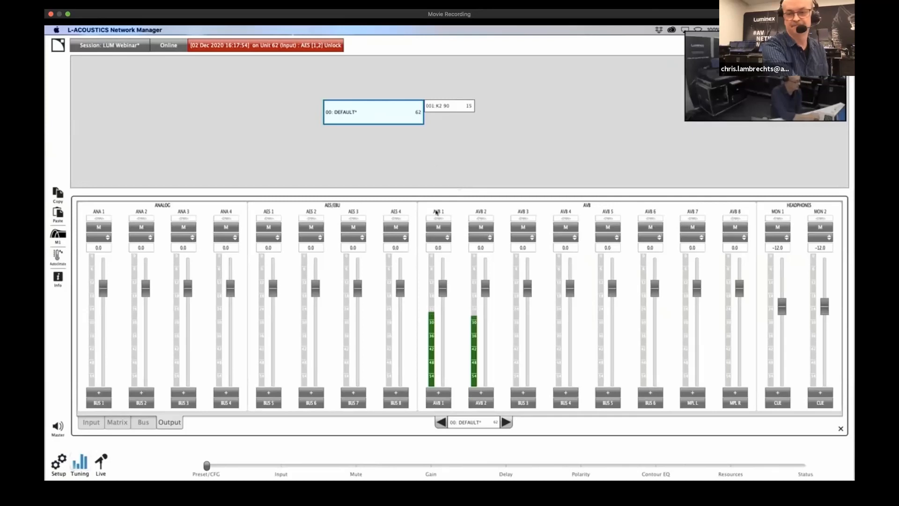
pyautogui.click(487, 229)
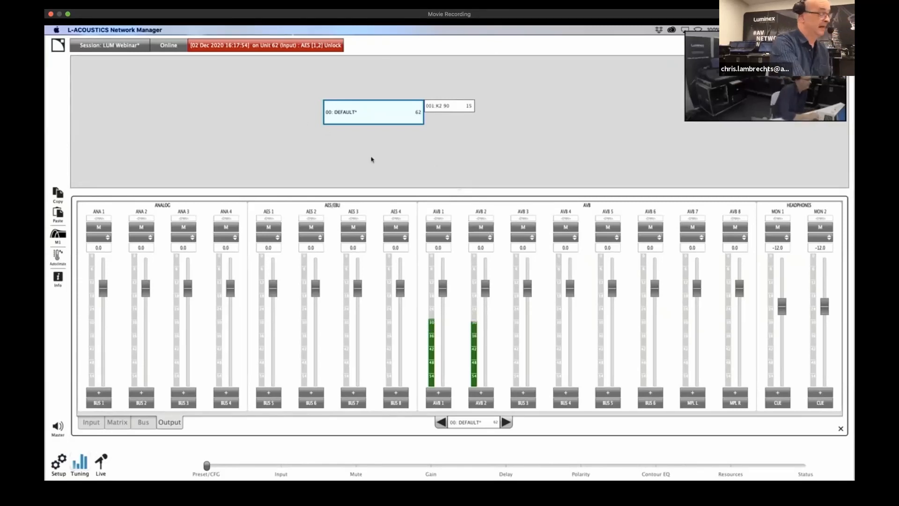
# Switch to the Hive AVB controller and expand the P1 talker to show its output streams
pyautogui.hotkey('ctrl', 'Up')
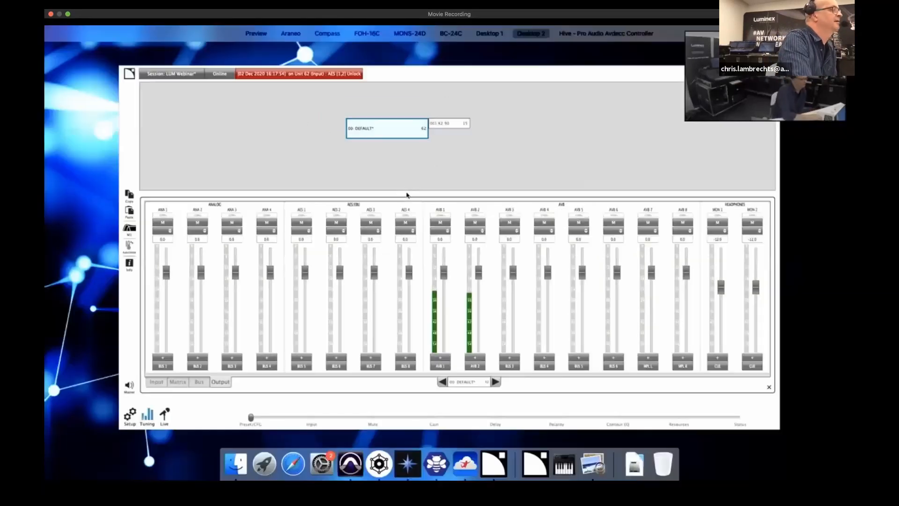
pyautogui.click(659, 73)
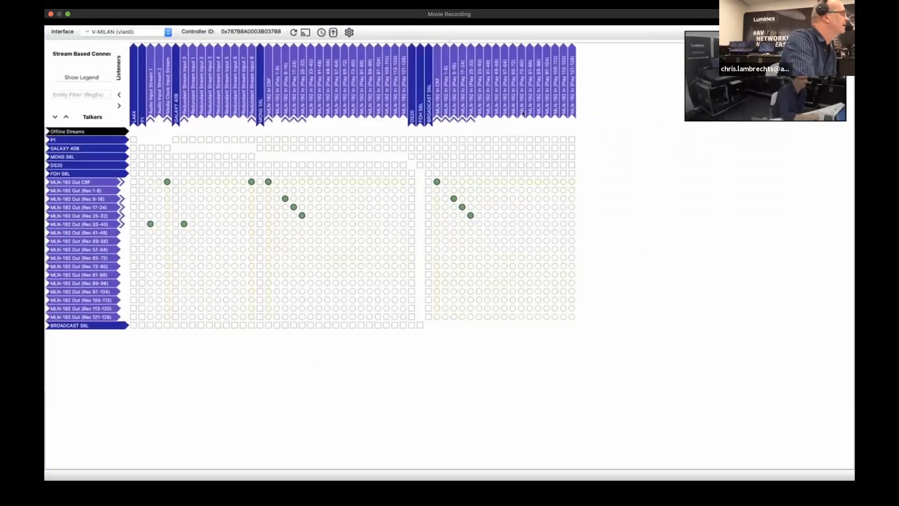
pyautogui.click(66, 141)
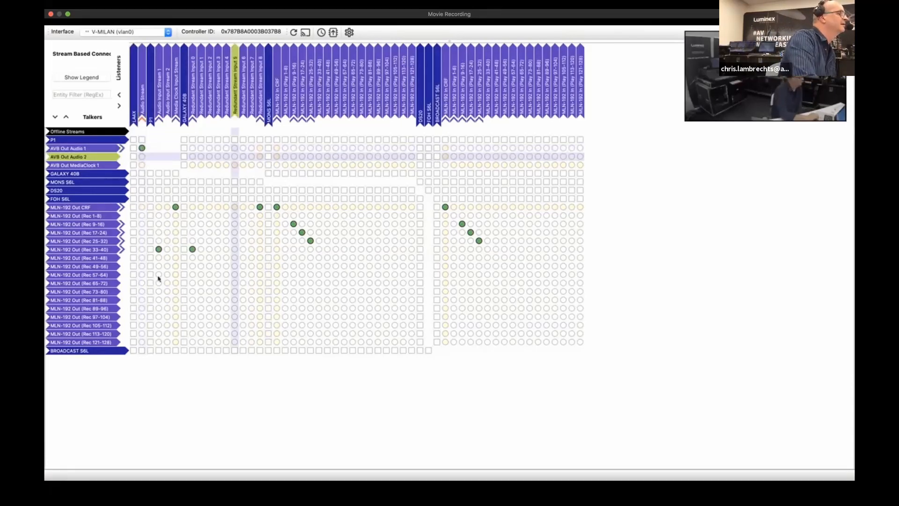
# Switch to L-Acoustics Network Manager and examine the gain page of the K2 90 amplifier, unit 15
pyautogui.hotkey('ctrl', 'Up')
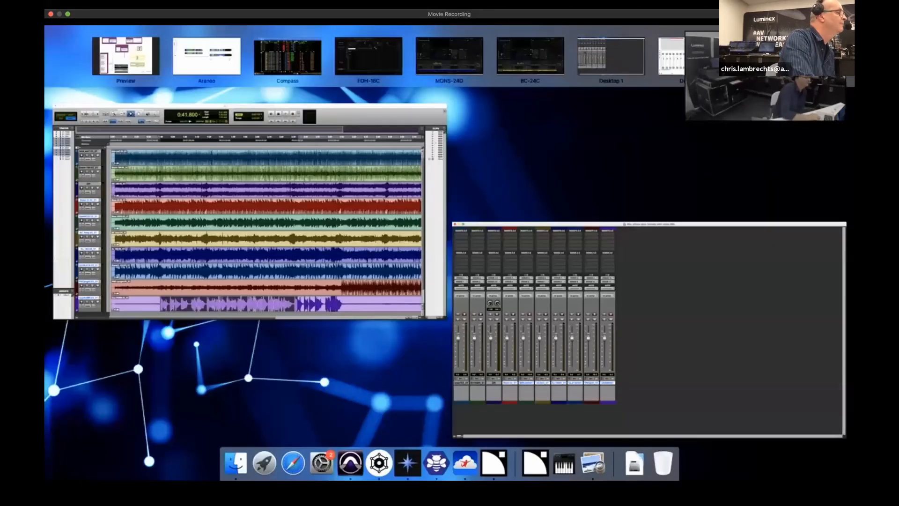
pyautogui.click(690, 57)
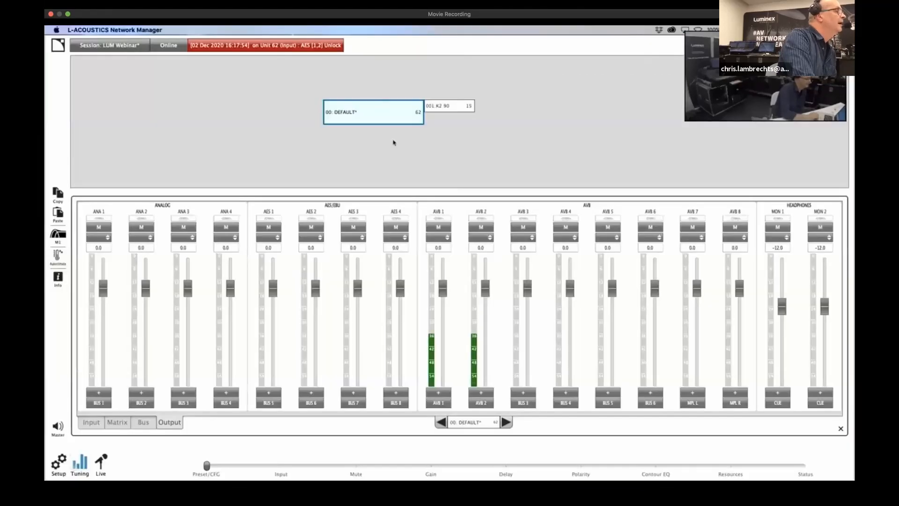
pyautogui.click(459, 106)
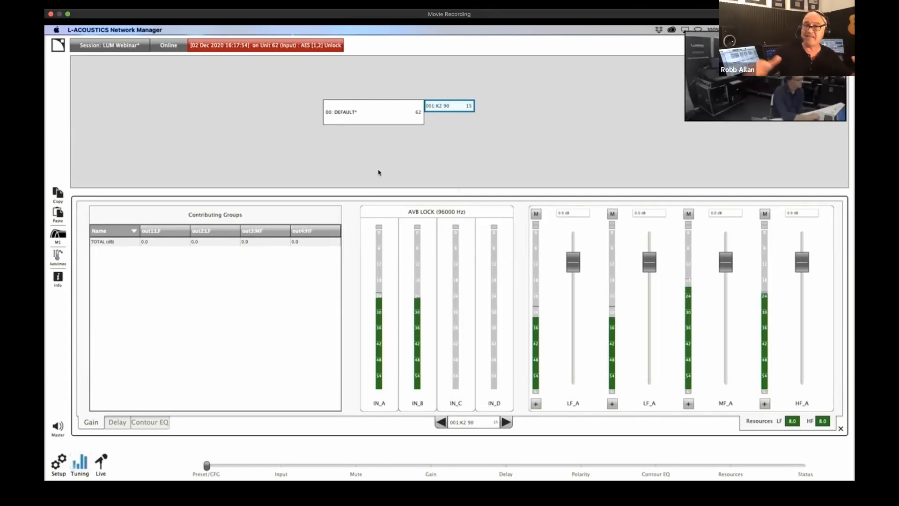
# Switch to the BC-24C broadcast console and rename input channel 4 as OSC
pyautogui.hotkey('ctrl', 'Up')
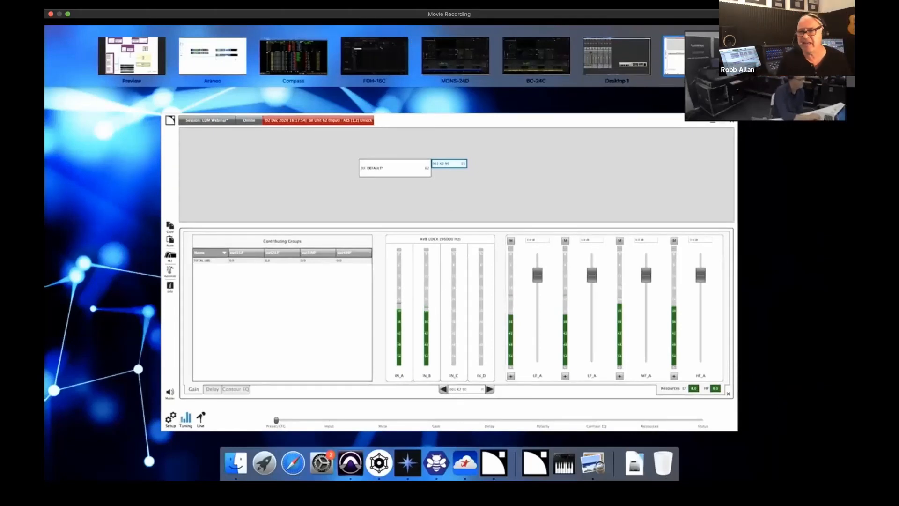
pyautogui.moveTo(536, 55)
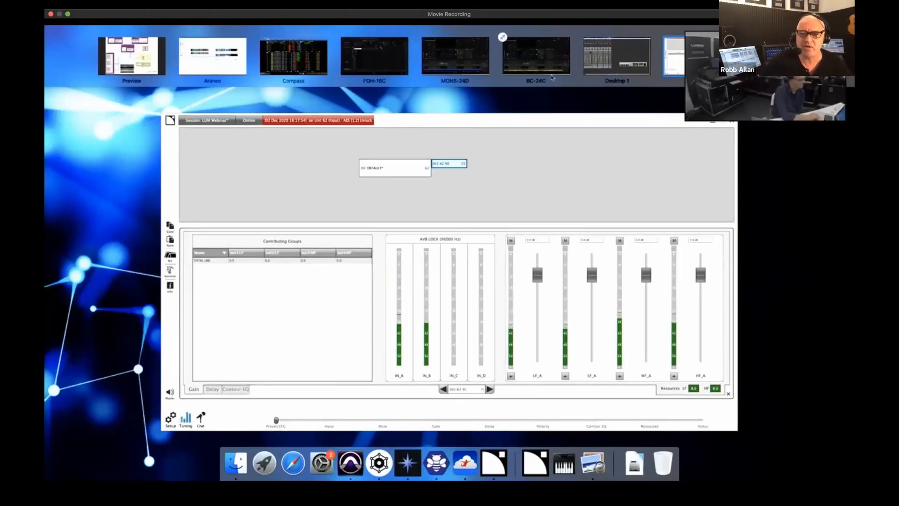
pyautogui.click(536, 55)
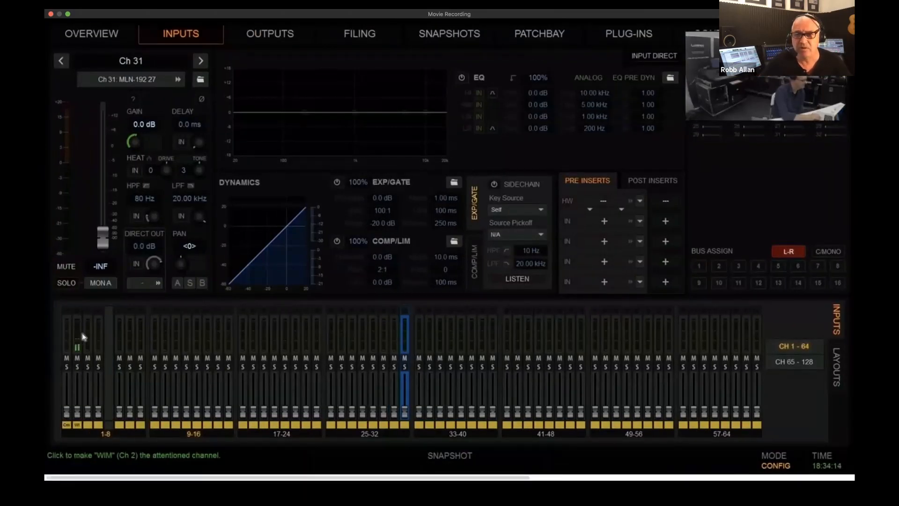
pyautogui.click(68, 391)
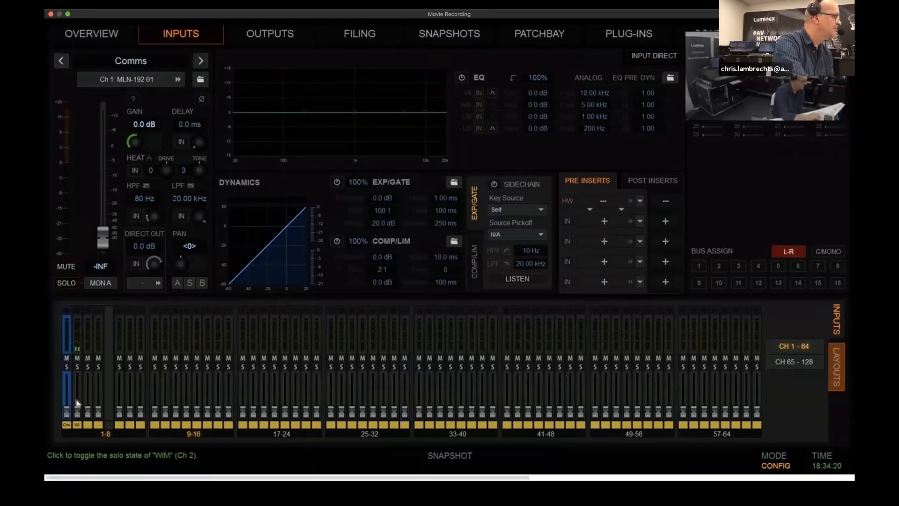
pyautogui.click(78, 401)
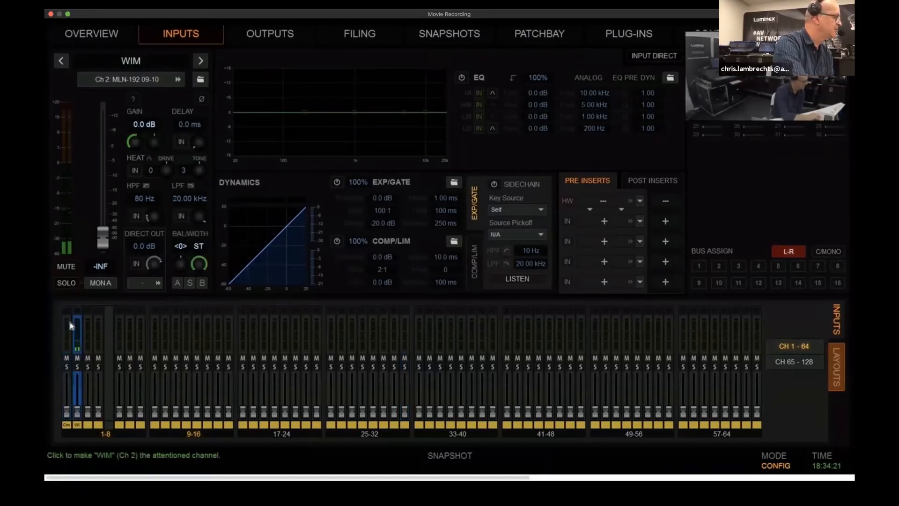
pyautogui.click(100, 391)
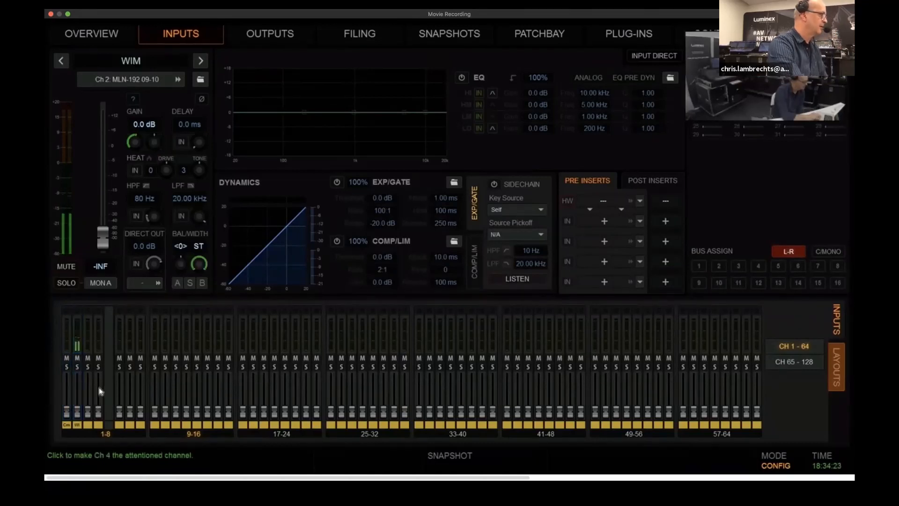
pyautogui.doubleClick(134, 65)
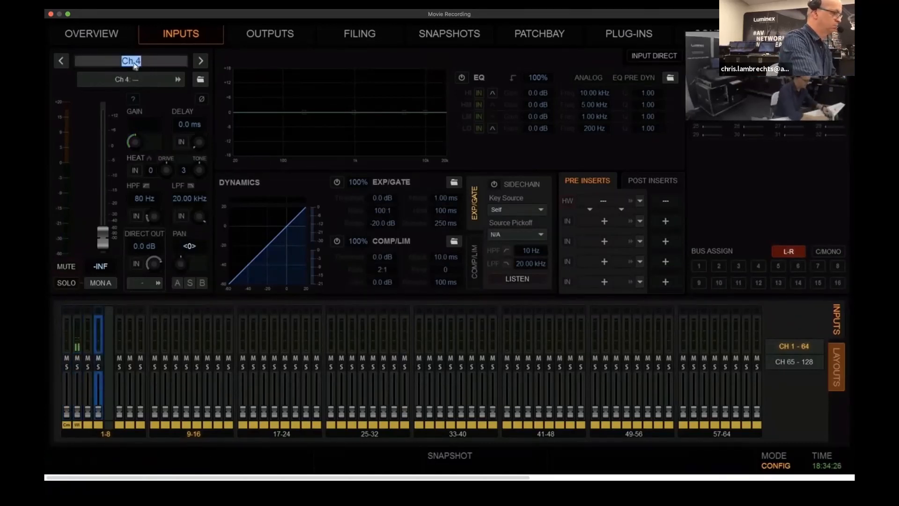
pyautogui.write('OSC')
pyautogui.press('Return')
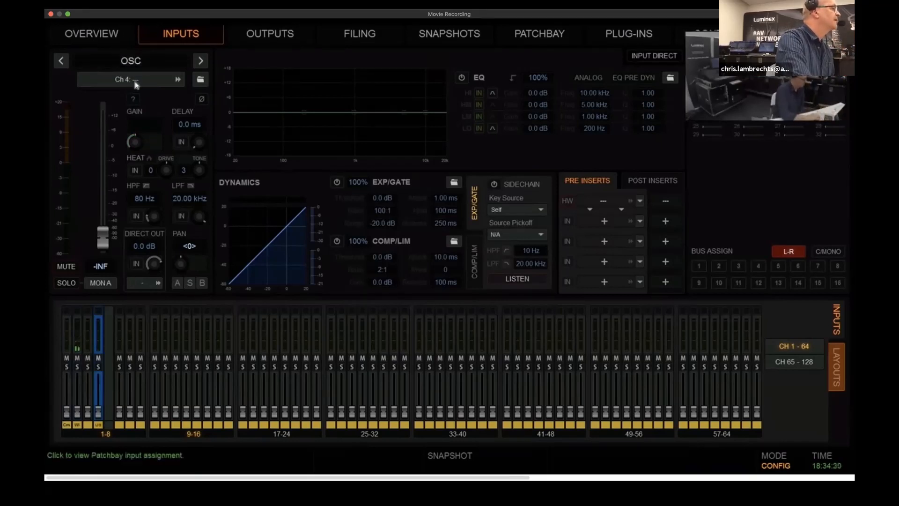
# Patch the console's oscillator source to the OSC input channel in the connected devices patchbay
pyautogui.click(131, 80)
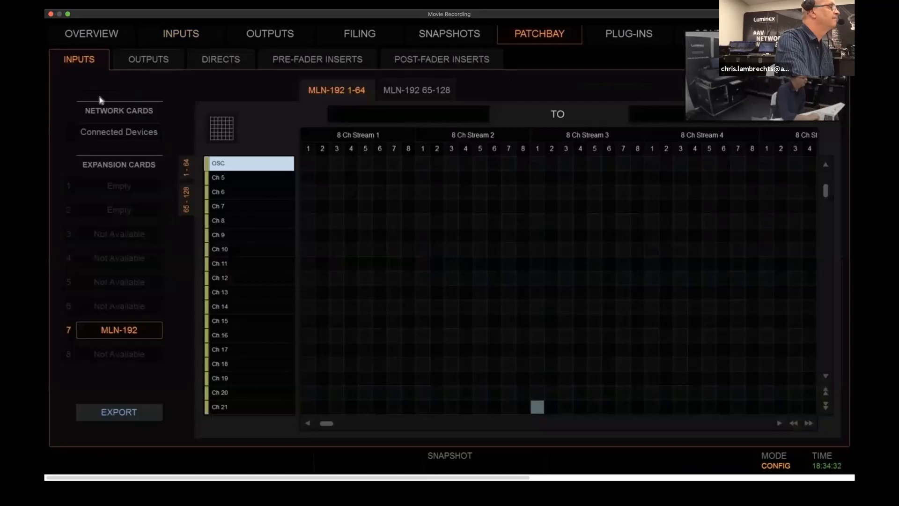
pyautogui.click(108, 130)
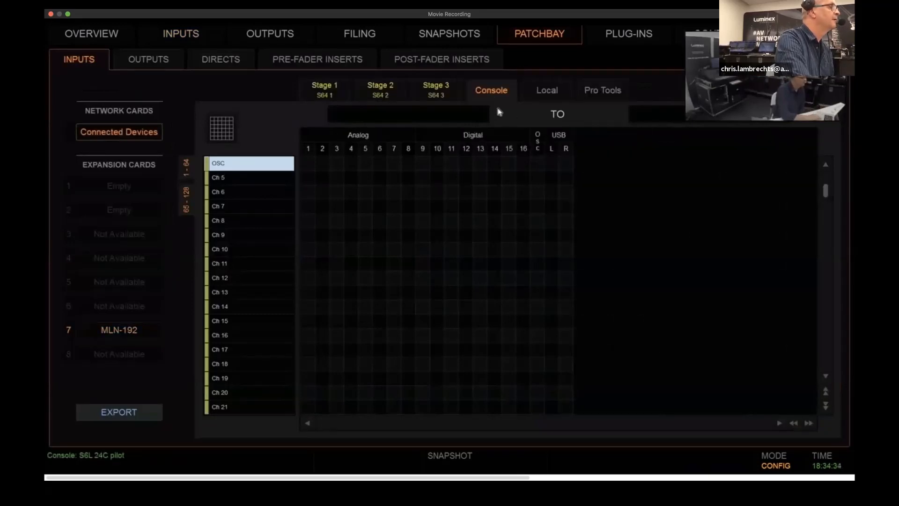
pyautogui.click(537, 163)
# Set the oscillator level to 0 dB in the console's miscellaneous options
pyautogui.click(807, 34)
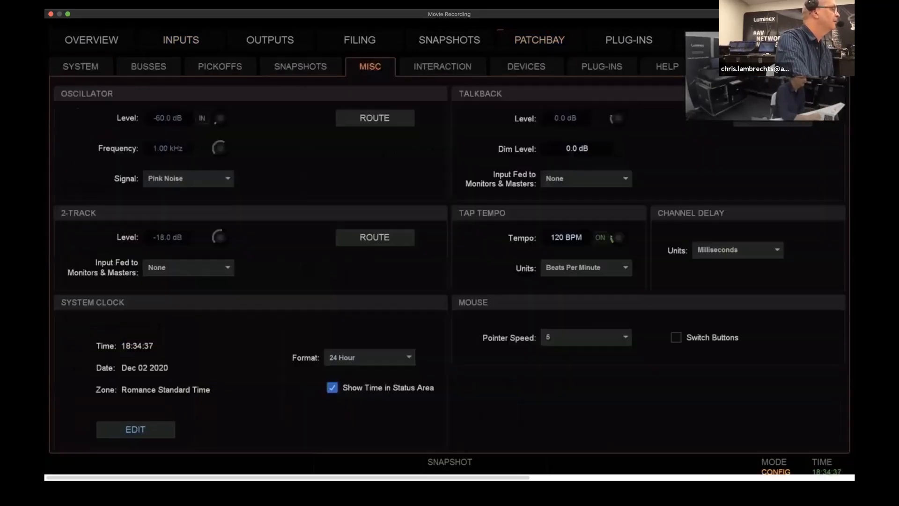
pyautogui.click(163, 120)
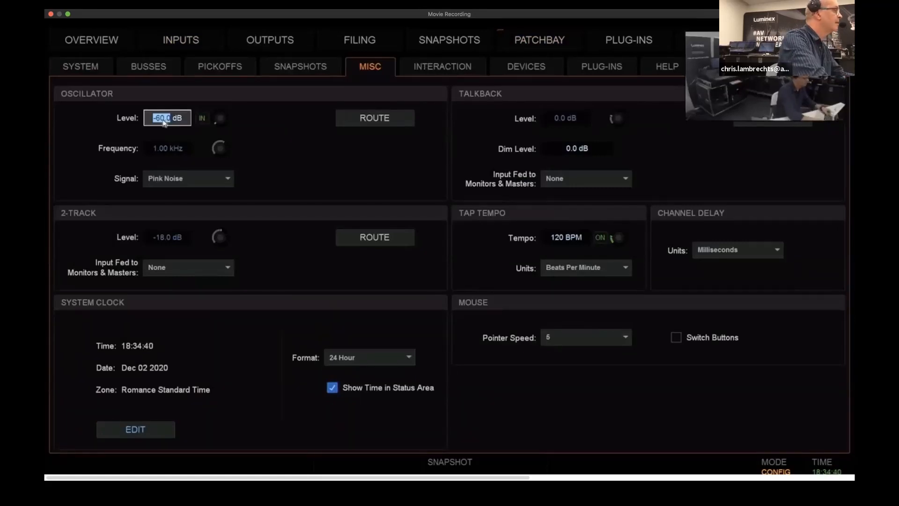
pyautogui.write('0')
pyautogui.press('Return')
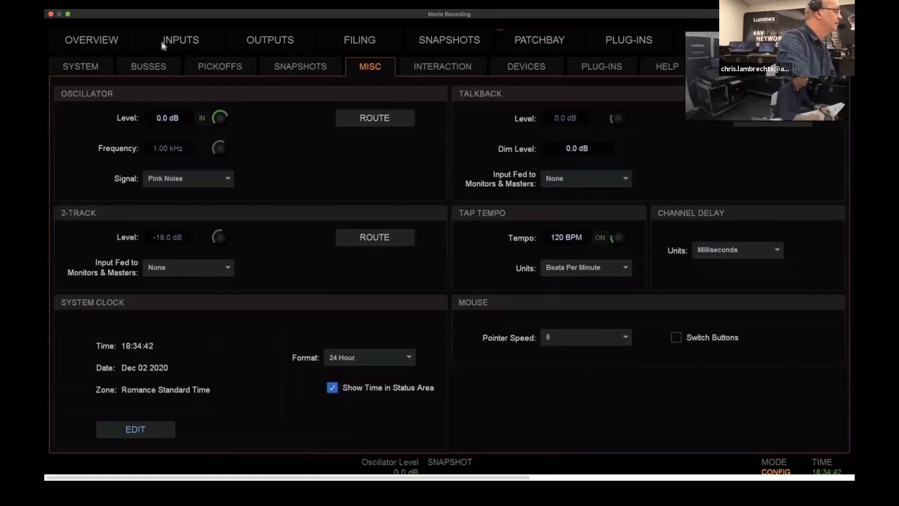
# Return to the input channels and raise the OSC channel's fader to about -3.1 dB
pyautogui.click(180, 42)
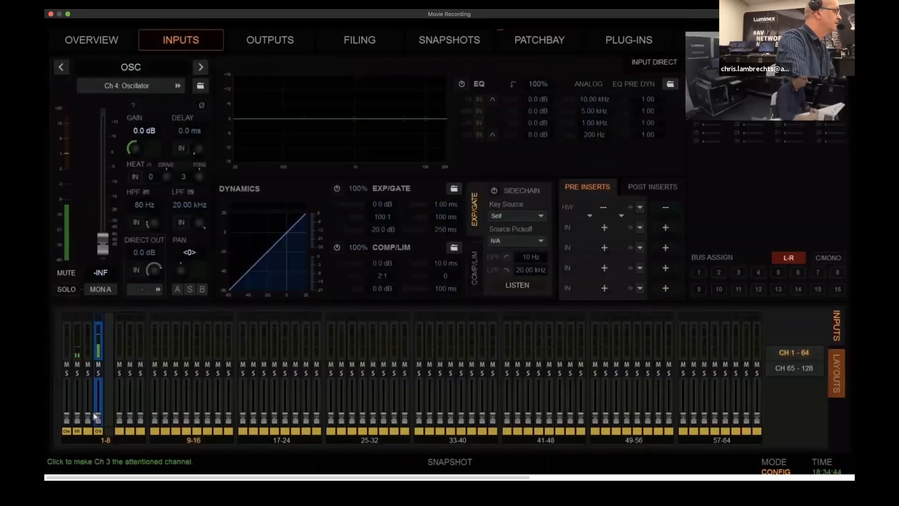
pyautogui.moveTo(98, 418); pyautogui.dragTo(100, 398)
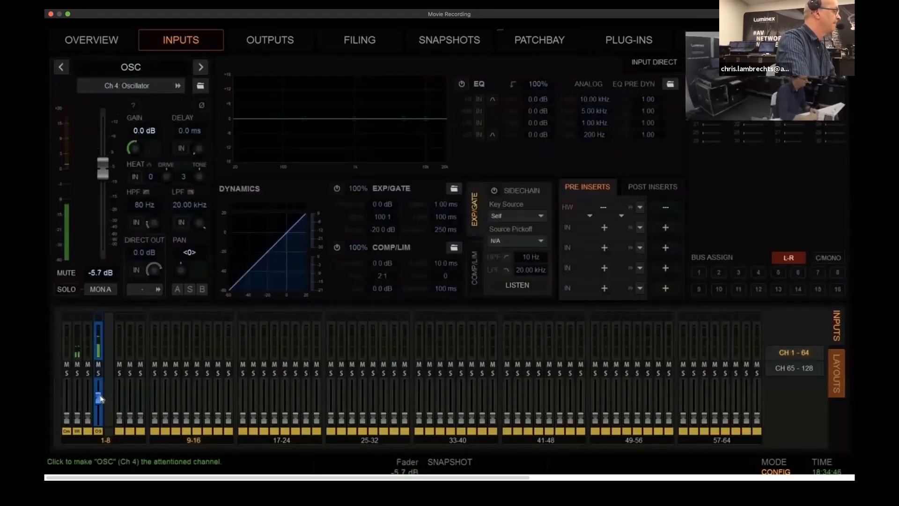
pyautogui.moveTo(100, 399); pyautogui.dragTo(99, 395)
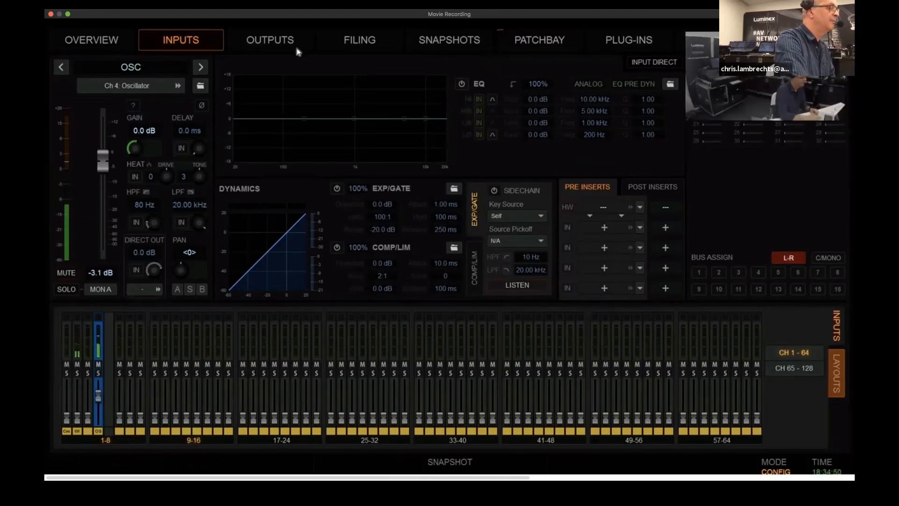
# Patch the broadcast console's Left and Right mains to channels 1 and 2 of 8 Ch Stream 6 on the MLN-192 card
pyautogui.click(266, 41)
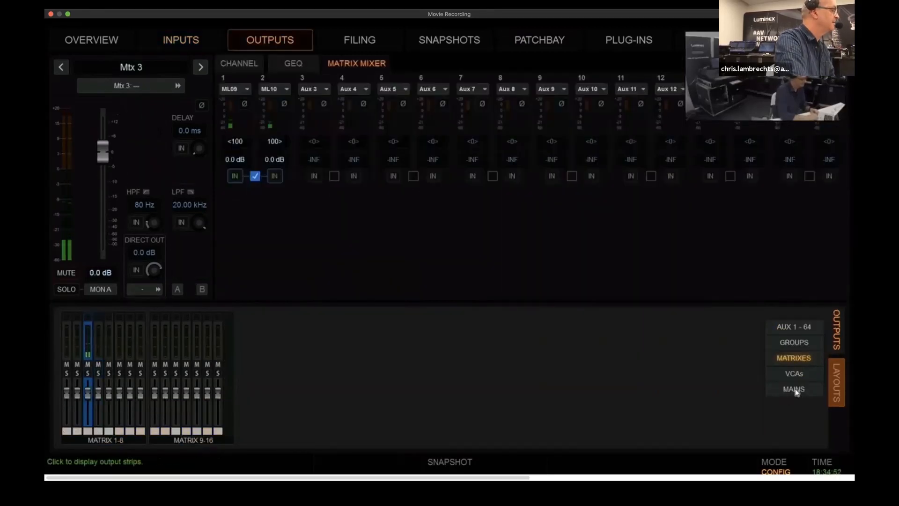
pyautogui.click(794, 389)
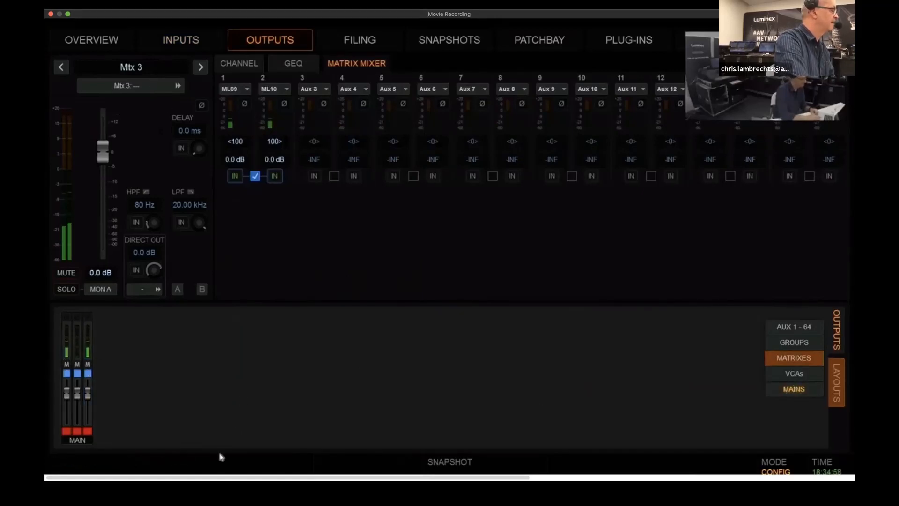
pyautogui.click(67, 416)
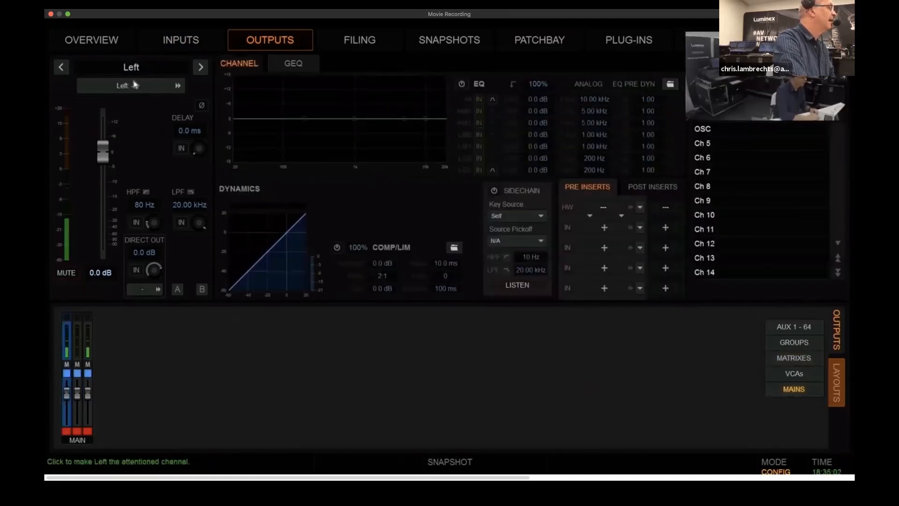
pyautogui.click(123, 87)
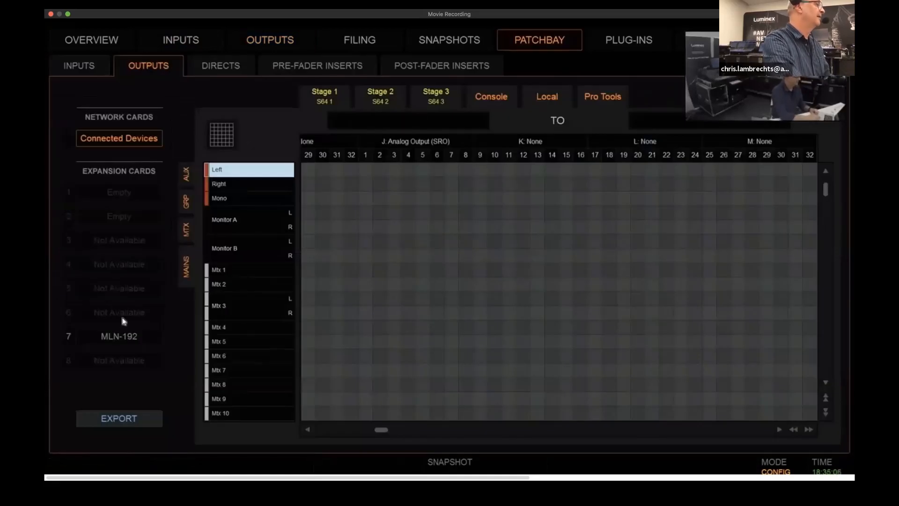
pyautogui.click(120, 336)
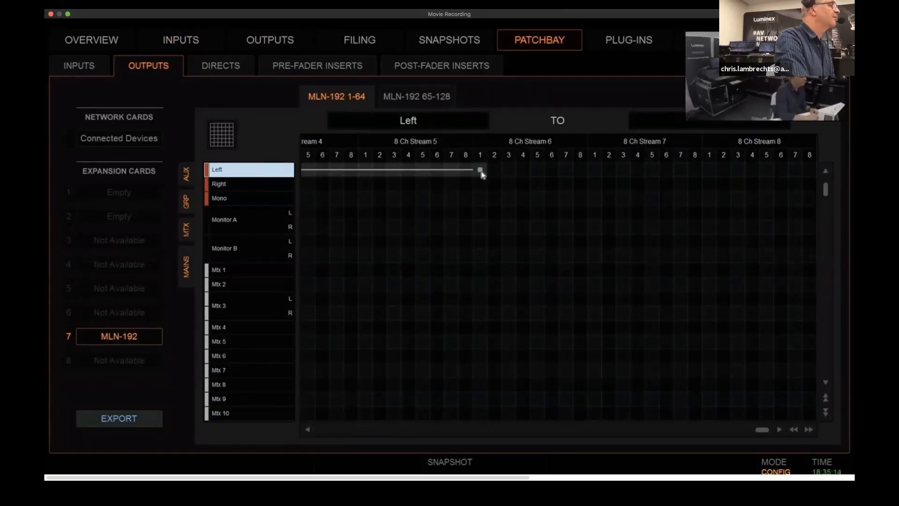
pyautogui.click(479, 170)
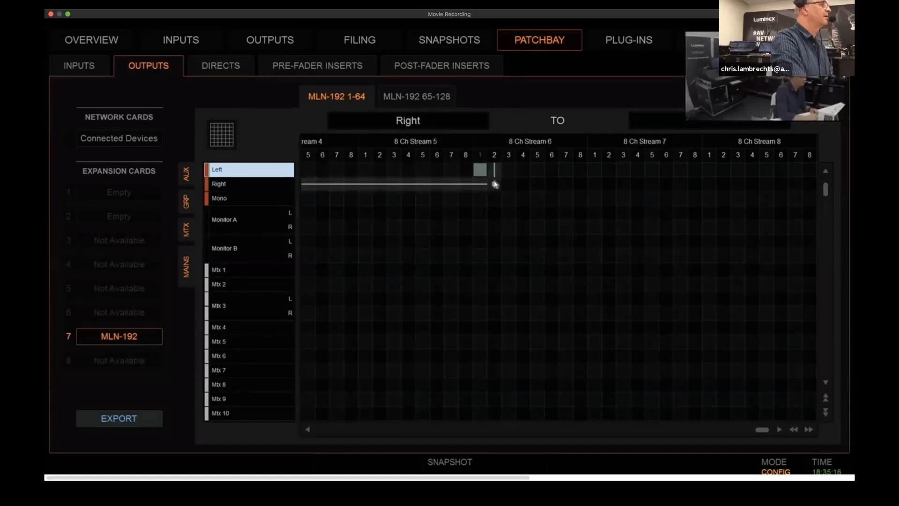
pyautogui.click(494, 184)
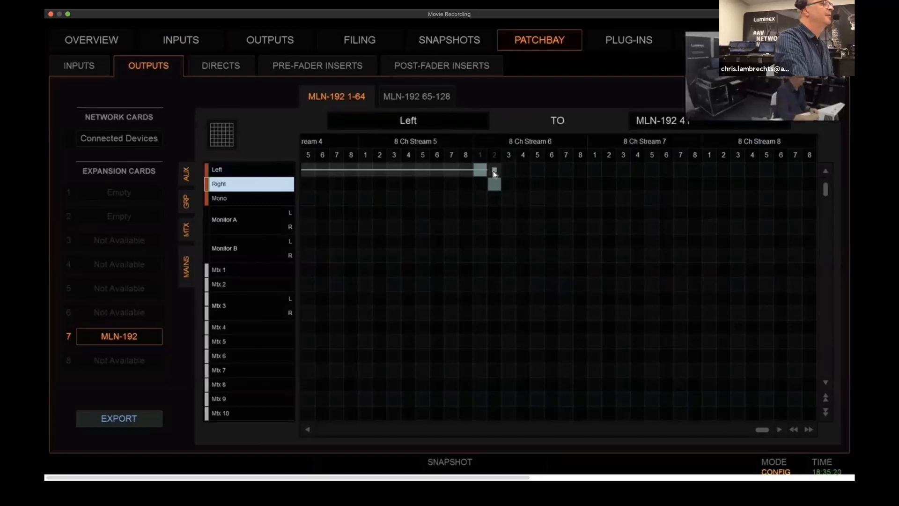
# Switch to Hive, expand the BROADCAST S6L talker and connect MLN-192 Out (Rec 41-48) to the P1's Audio Input Stream 2
pyautogui.hotkey('ctrl', 'Up')
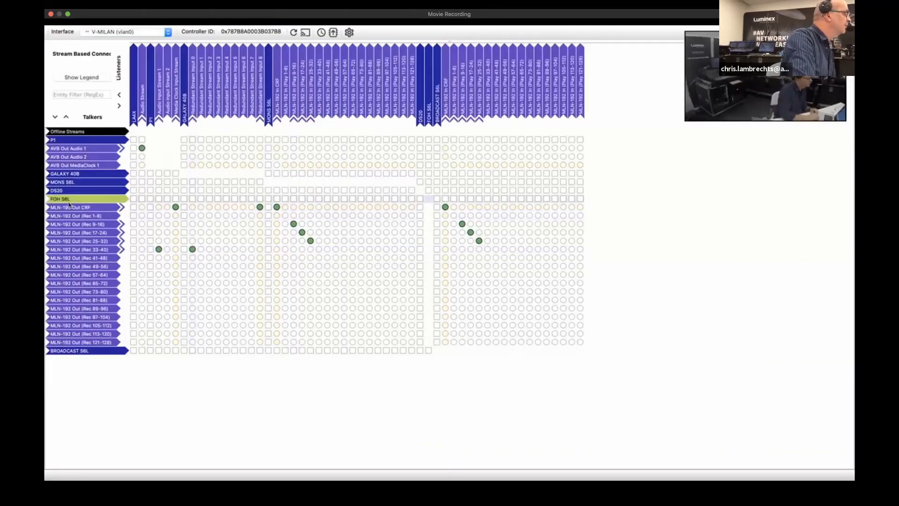
pyautogui.click(73, 354)
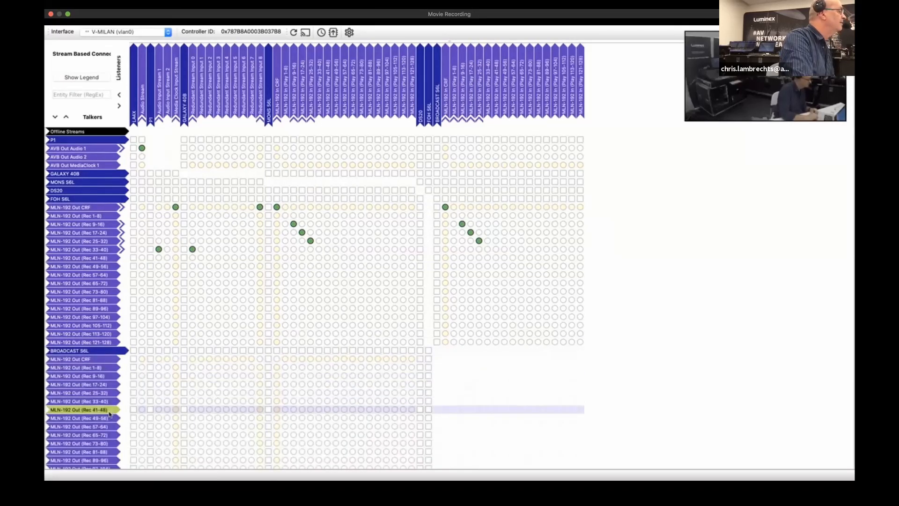
pyautogui.click(168, 410)
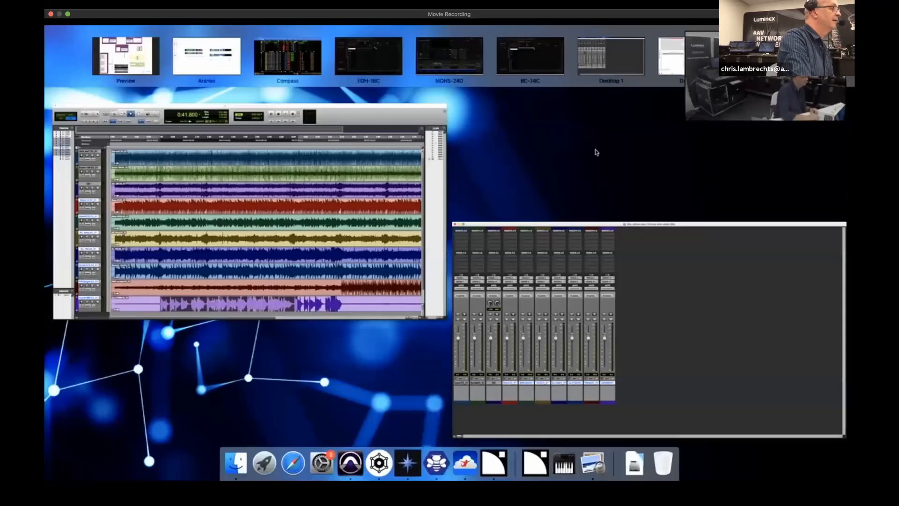
# Switch to L-Acoustics Network Manager and show the output meters of P1 unit 62
pyautogui.click(693, 56)
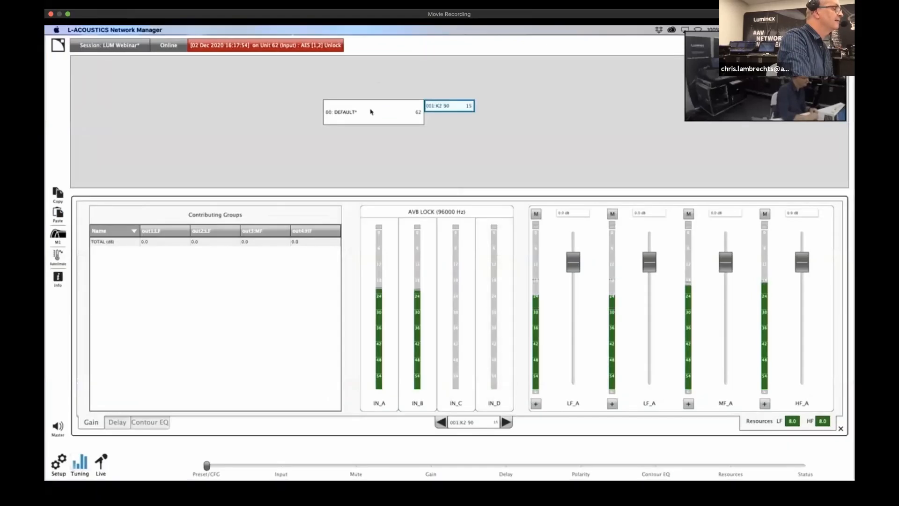
pyautogui.click(371, 113)
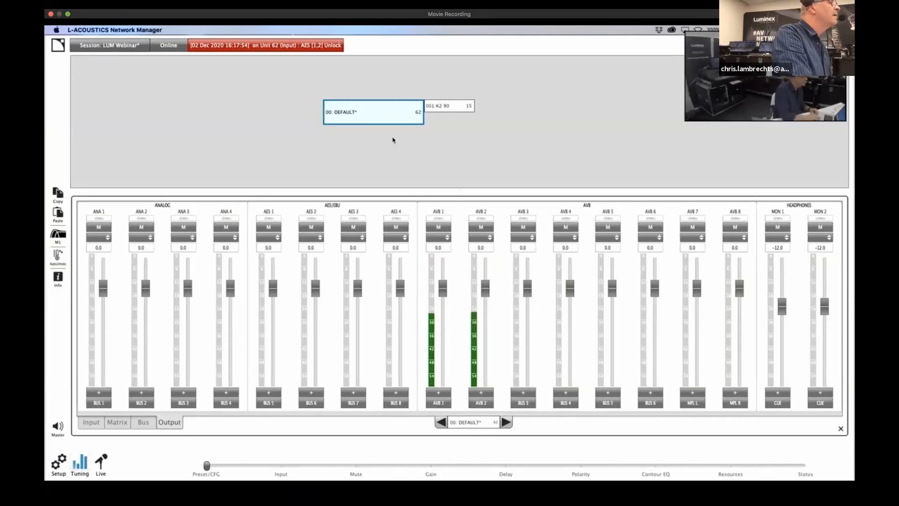
# Switch to the FOH console and examine its Right main output and the MLN-192 output patching of the mains
pyautogui.hotkey('ctrl', 'Up')
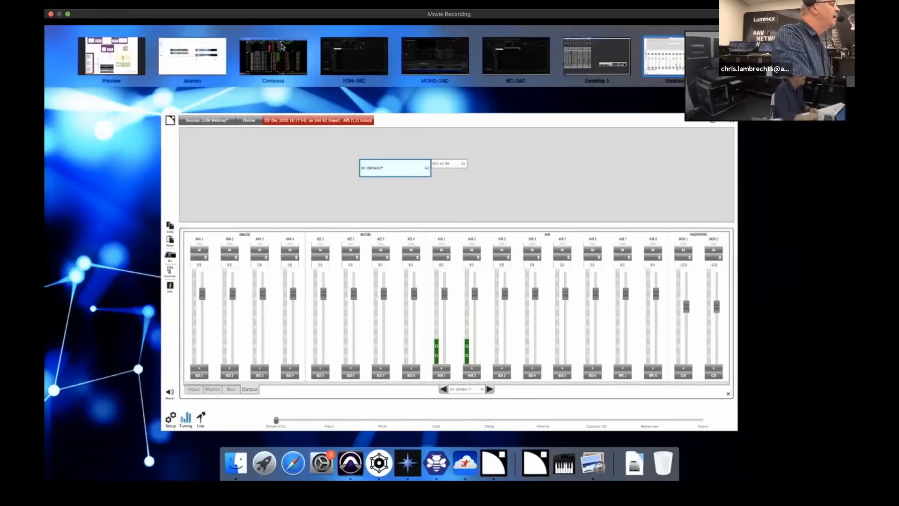
pyautogui.click(367, 57)
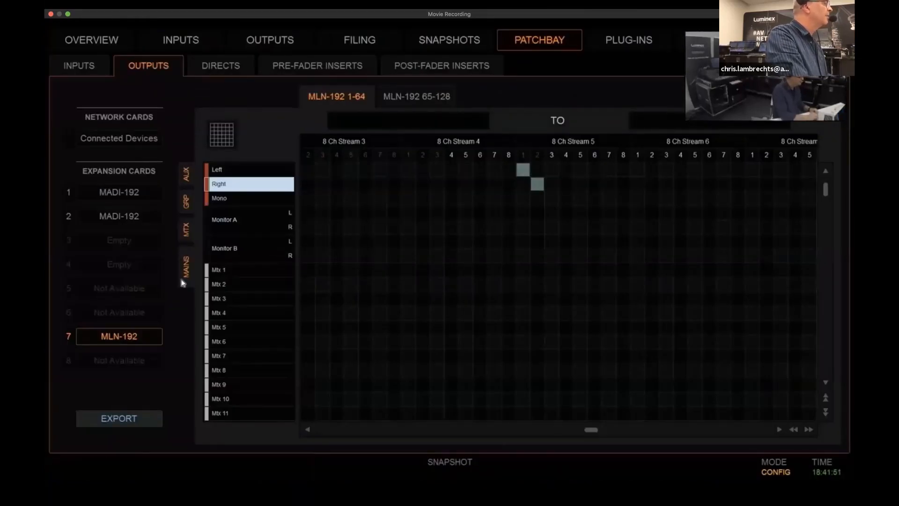
pyautogui.click(290, 38)
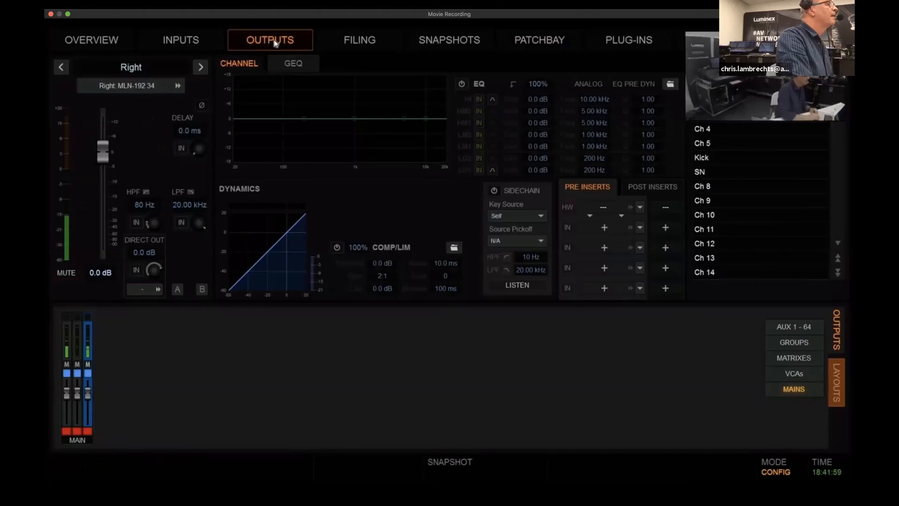
pyautogui.click(526, 38)
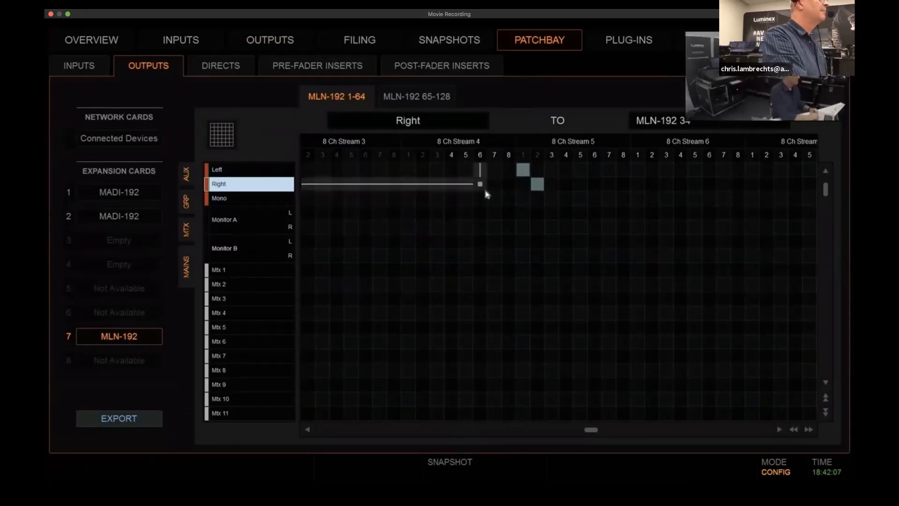
# Examine the BROADCAST S6L stream connections in Hive and the OSC input channel on the broadcast console
pyautogui.hotkey('ctrl', 'Up')
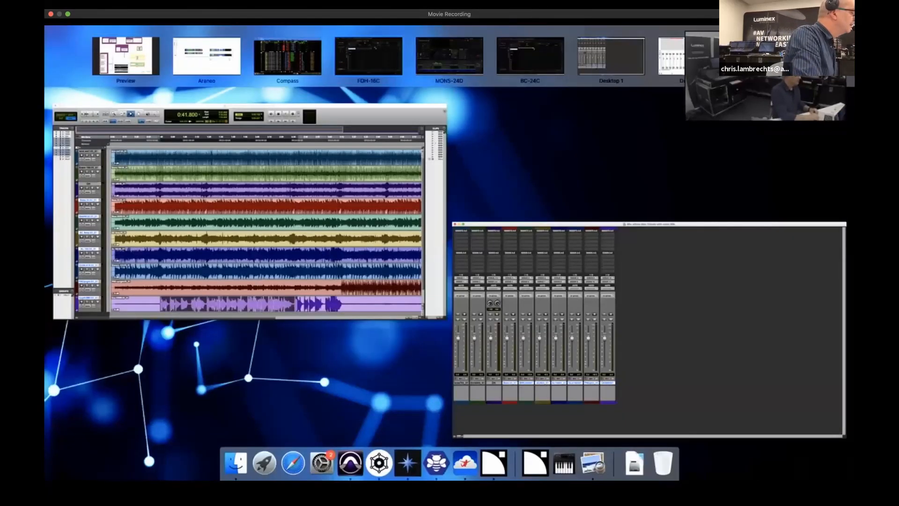
pyautogui.click(773, 56)
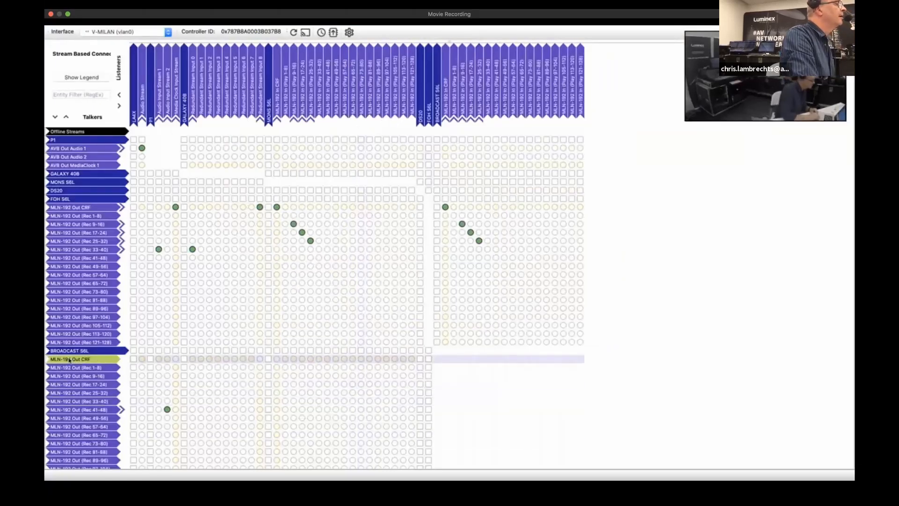
pyautogui.hotkey('ctrl', 'Up')
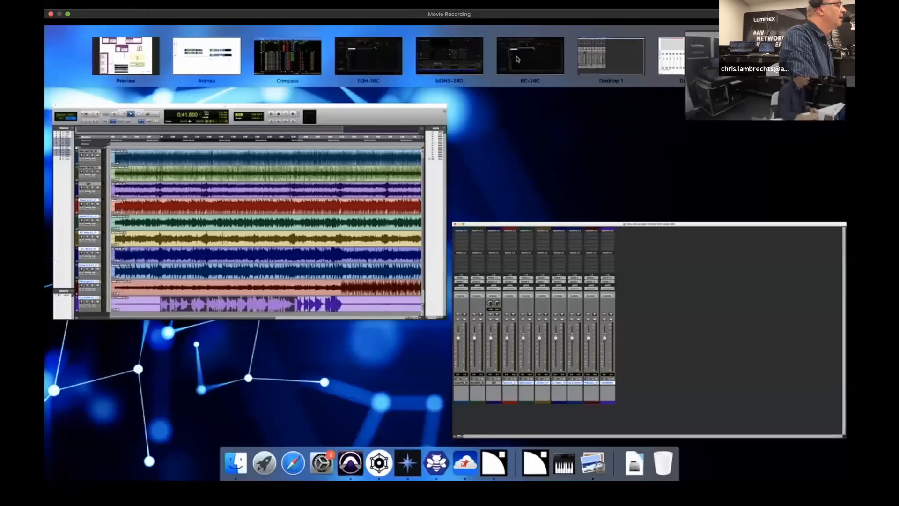
pyautogui.click(517, 59)
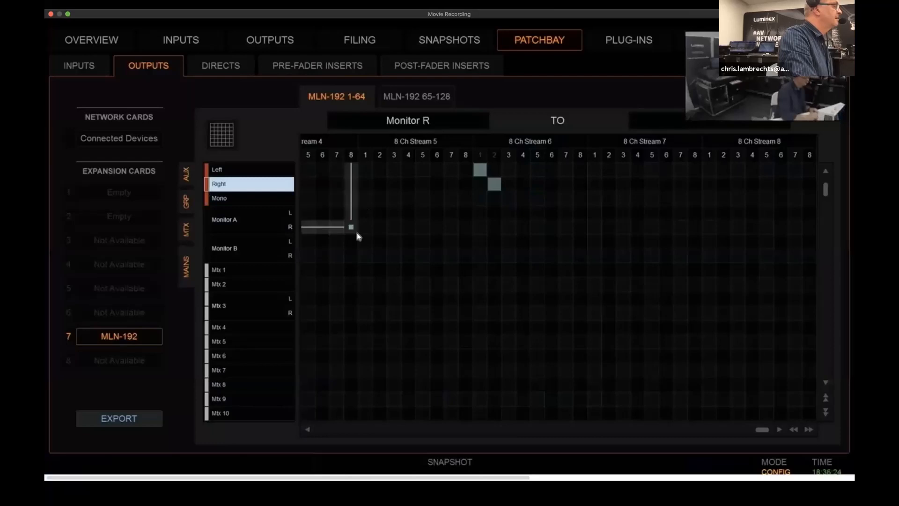
pyautogui.click(199, 41)
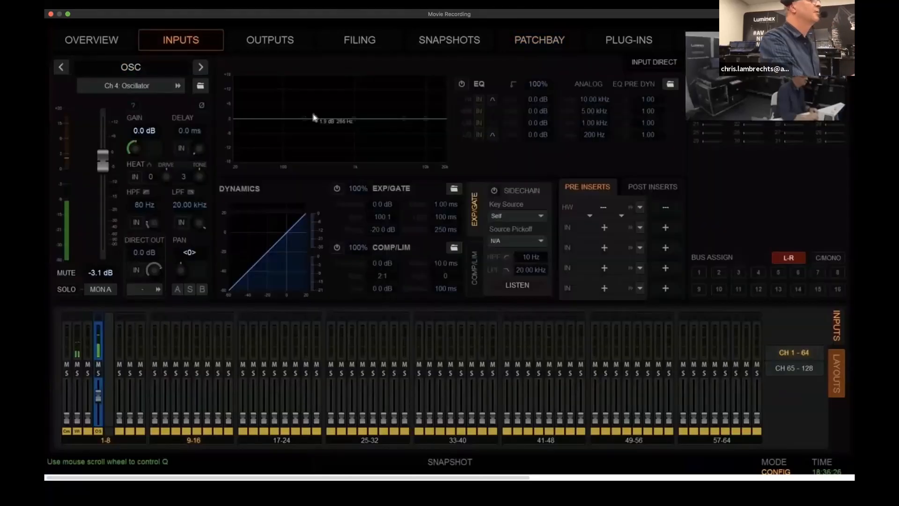
pyautogui.hotkey('ctrl', 'Up')
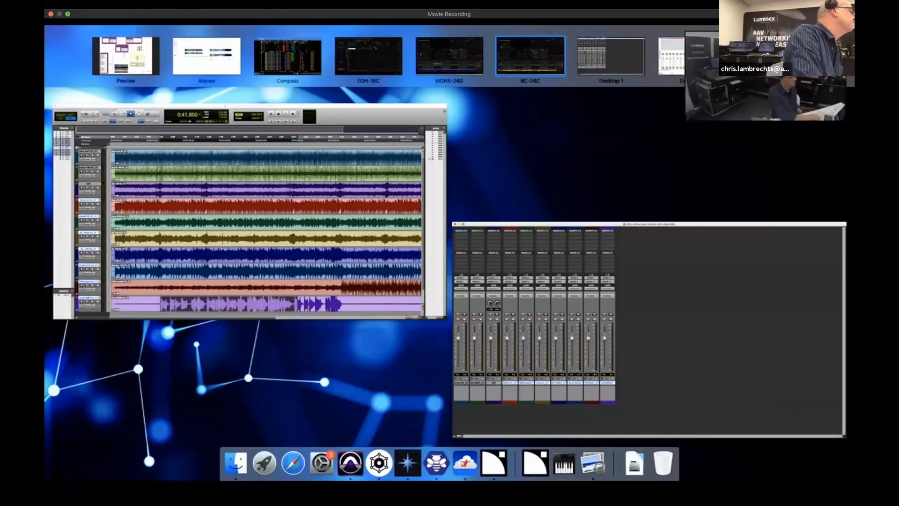
pyautogui.click(436, 463)
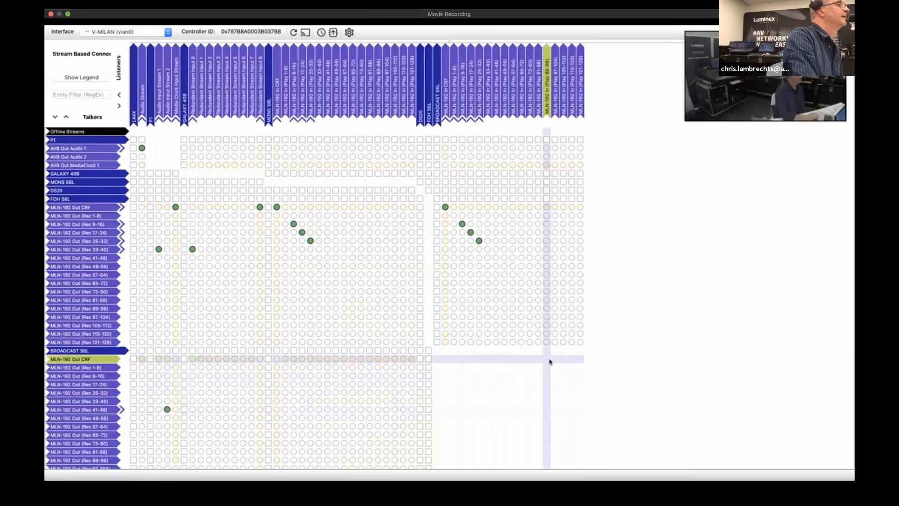
# Switch to L-Acoustics Network Manager and compare the output meters of P1 unit 62 with its input meters
pyautogui.hotkey('ctrl', 'Up')
pyautogui.click(673, 70)
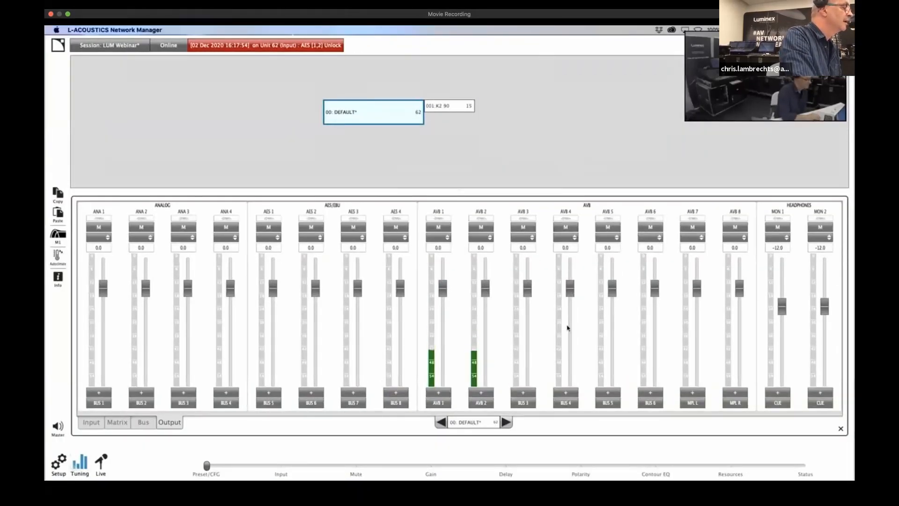
pyautogui.click(565, 404)
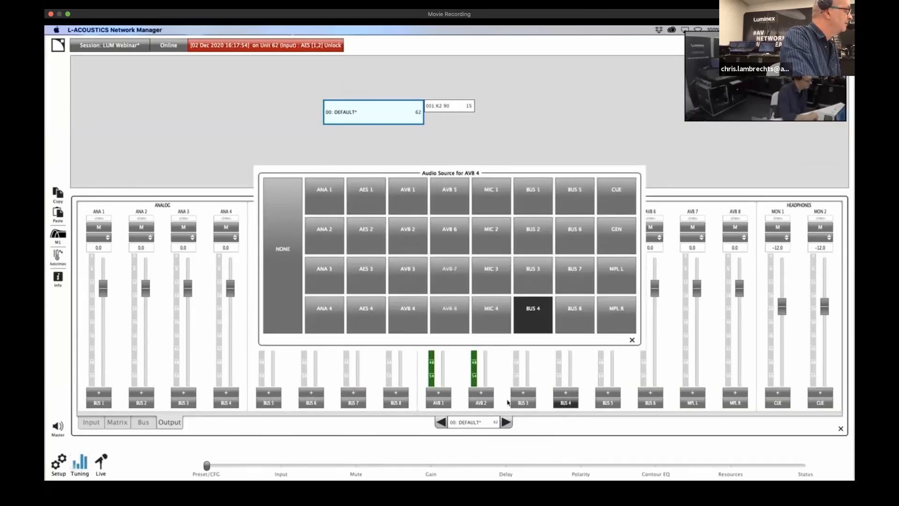
pyautogui.click(89, 422)
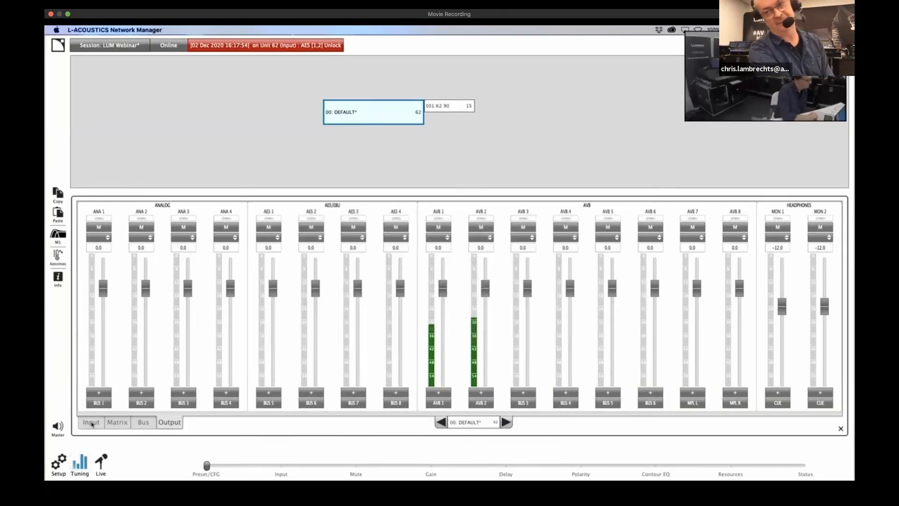
pyautogui.click(89, 423)
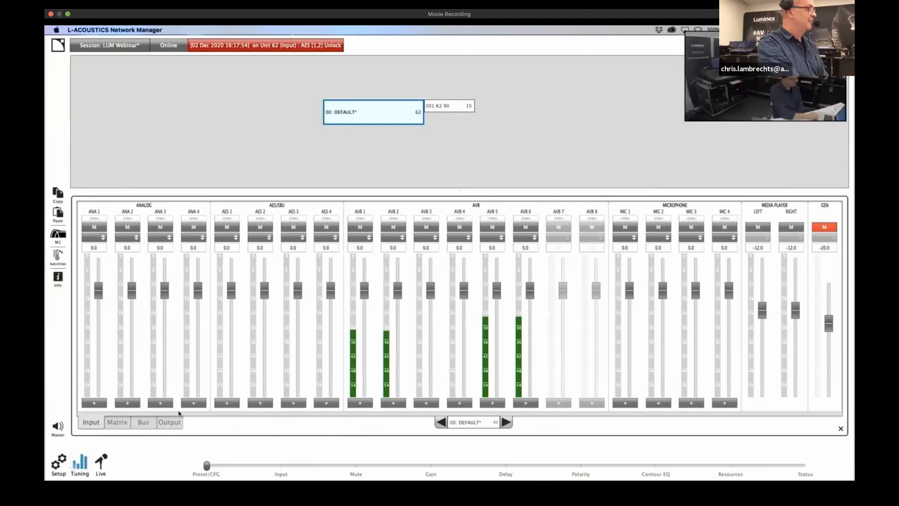
pyautogui.click(169, 422)
pyautogui.click(91, 422)
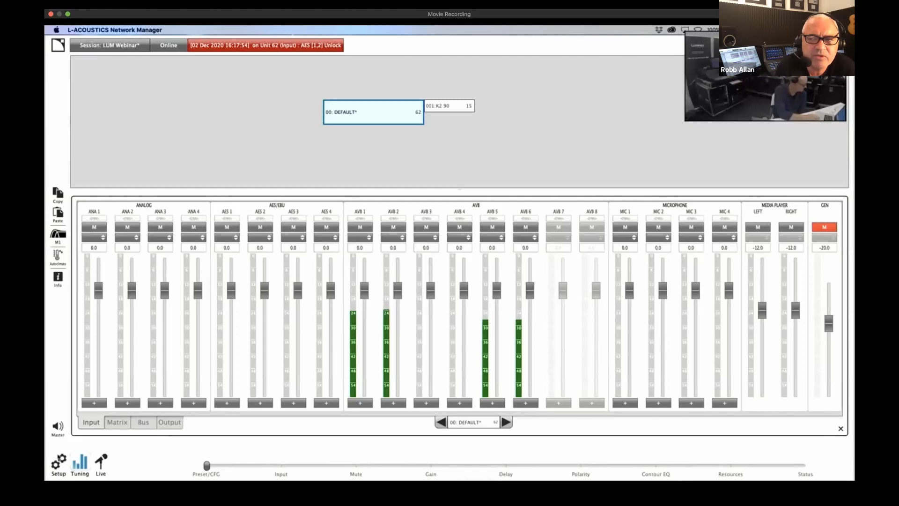
# Open the input mode settings of P1 unit 62 and review its media clock sources, keeping AVB Media Clock Input Stream selected
pyautogui.click(66, 468)
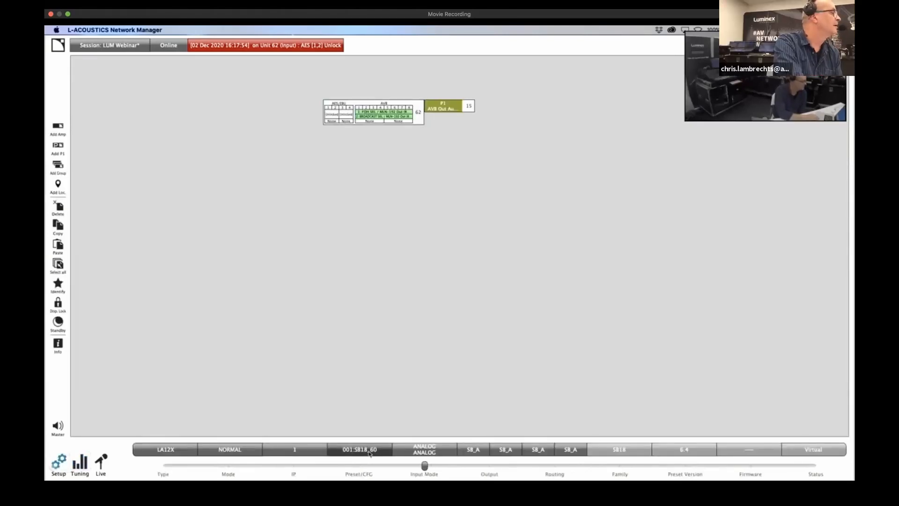
pyautogui.click(398, 122)
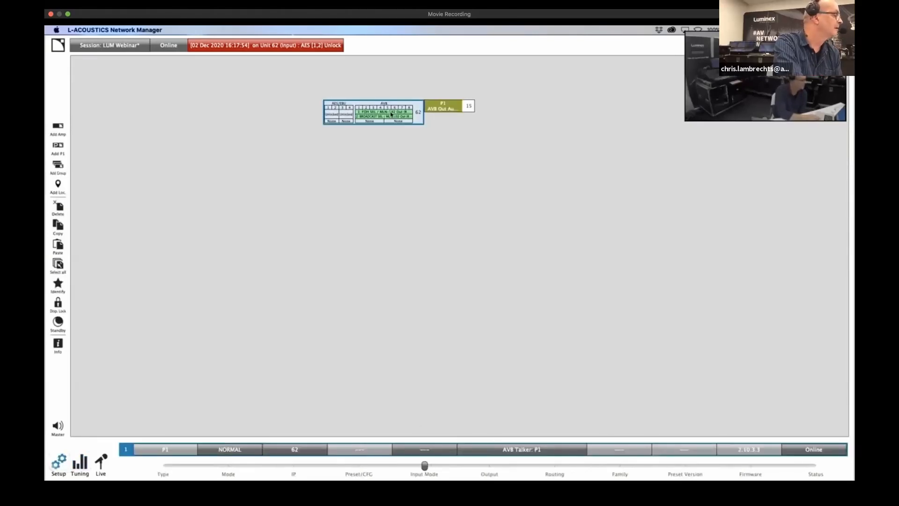
pyautogui.click(423, 452)
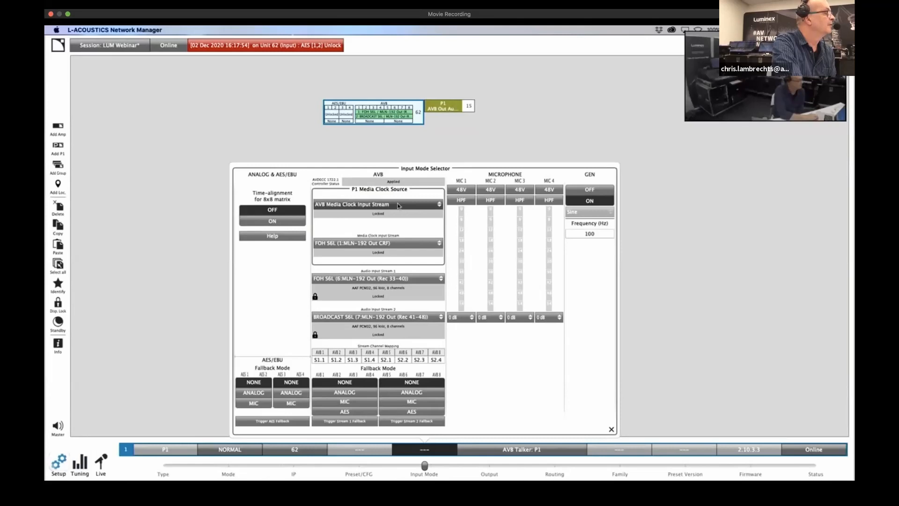
pyautogui.click(391, 205)
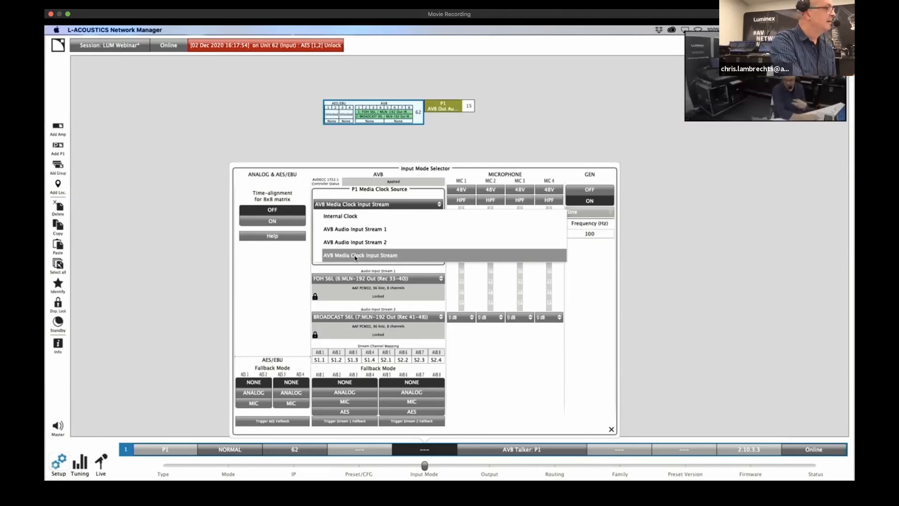
pyautogui.click(355, 257)
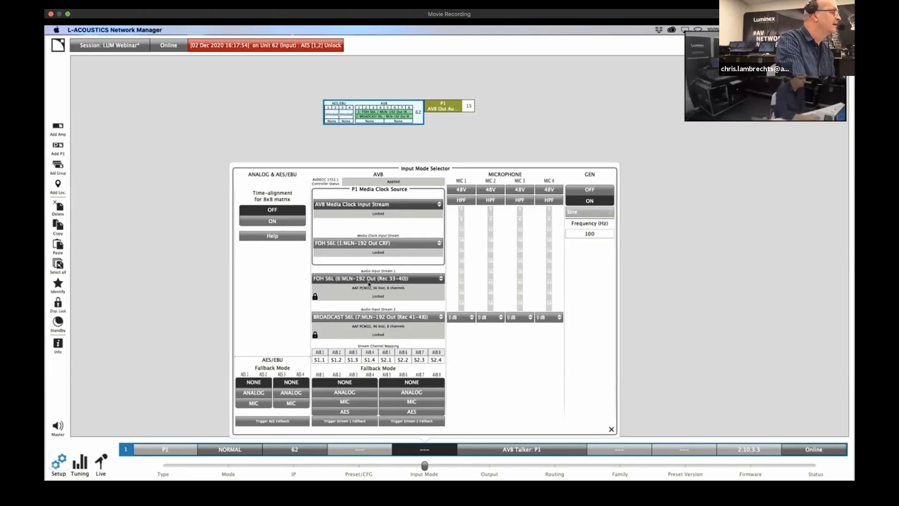
# Review the talker streams available for the P1's Audio Input Stream 1 and close the list without choosing another
pyautogui.click(373, 279)
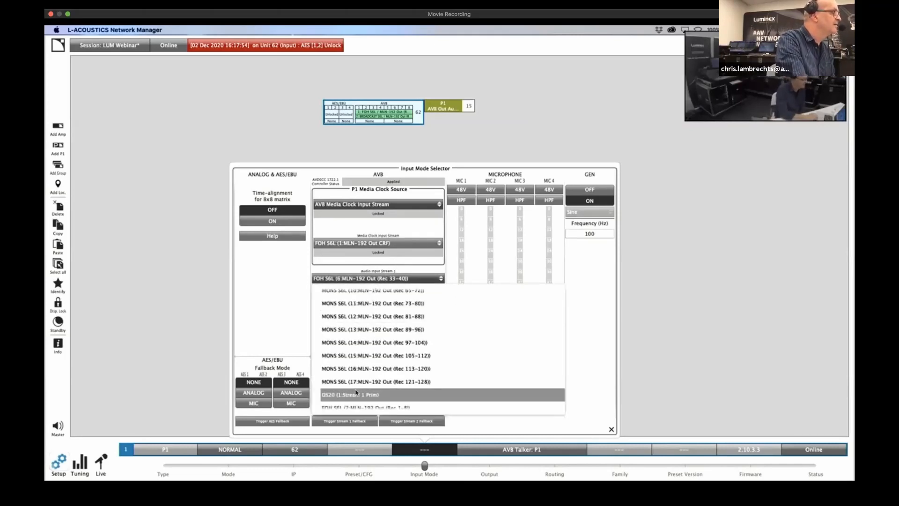
pyautogui.scroll(-3, 356, 388)
pyautogui.click(251, 286)
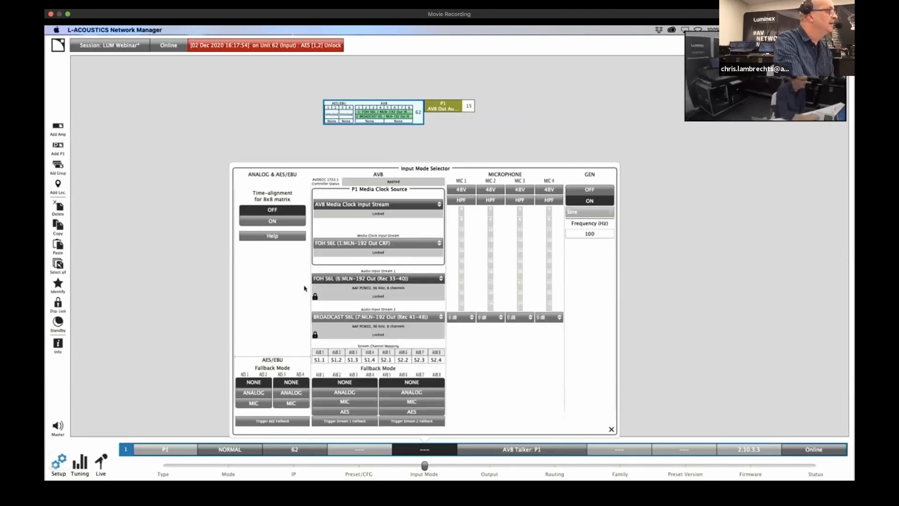
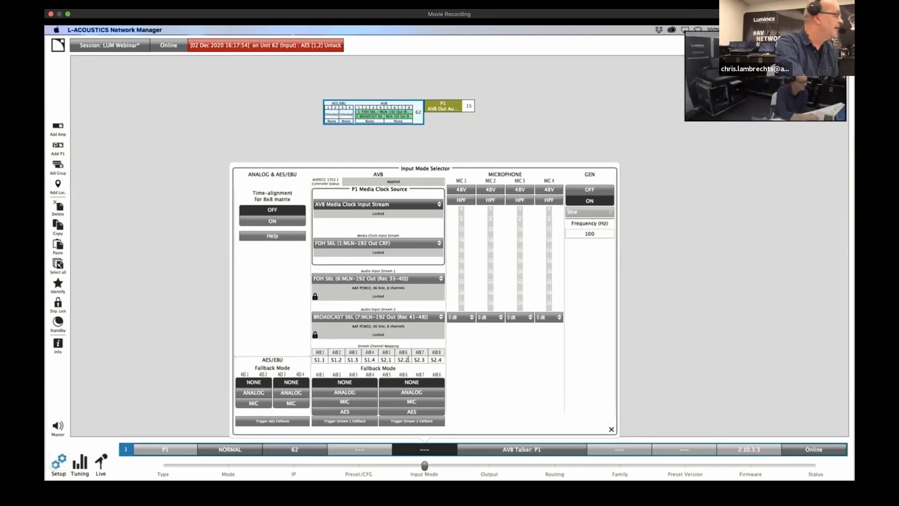
# Close the input mode settings and examine the P1's AVB input meters in the tuning mixer of unit 62
pyautogui.click(99, 460)
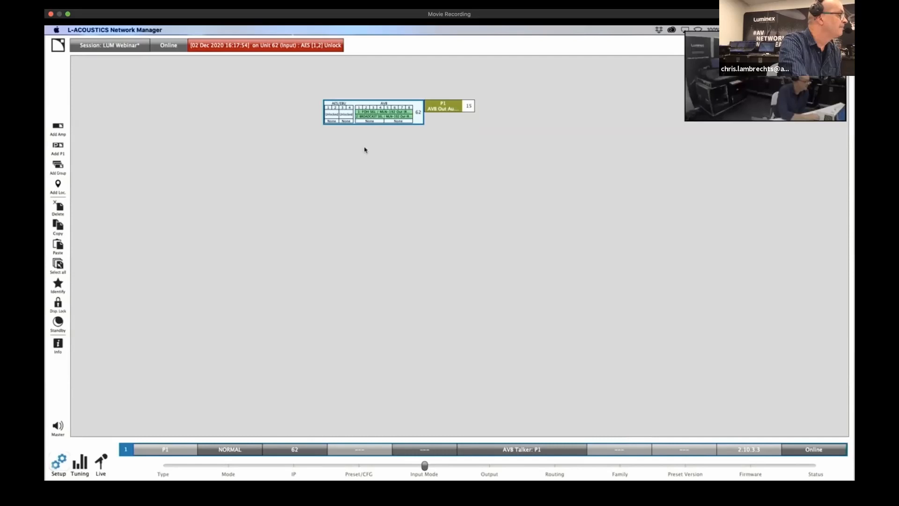
pyautogui.click(357, 120)
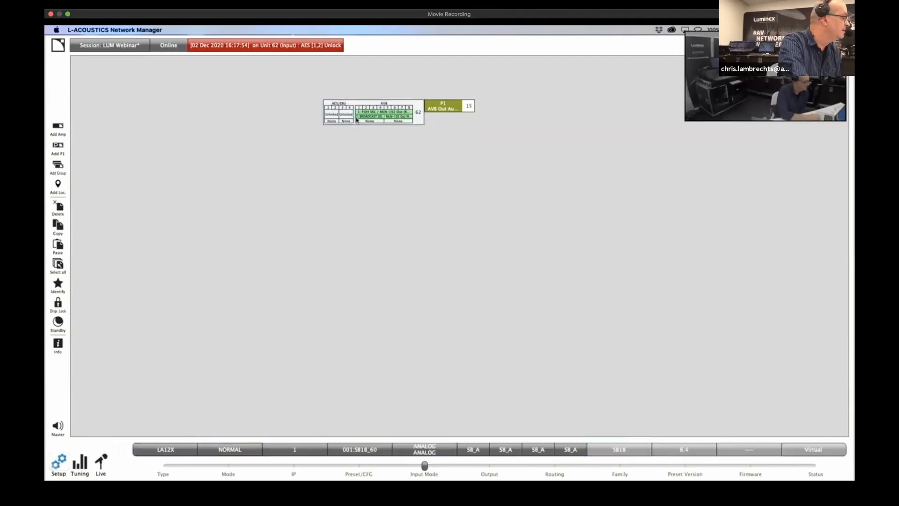
pyautogui.click(79, 463)
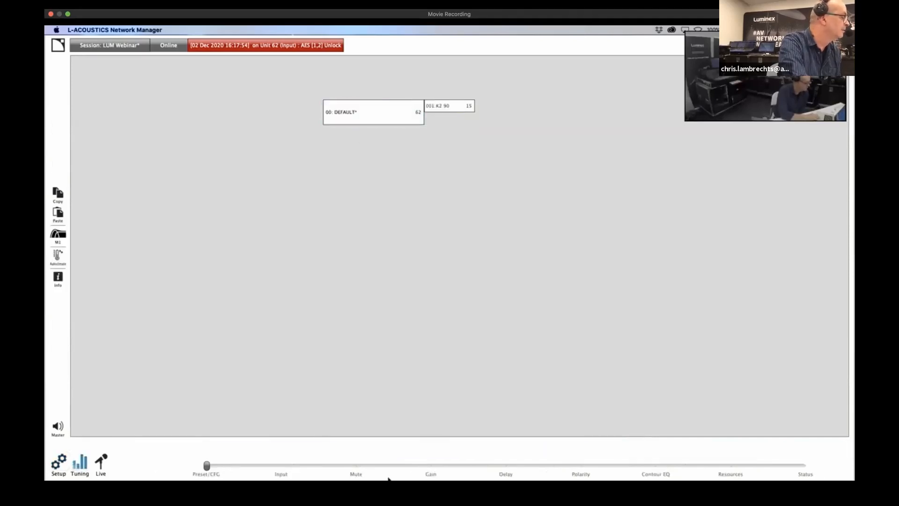
pyautogui.click(285, 469)
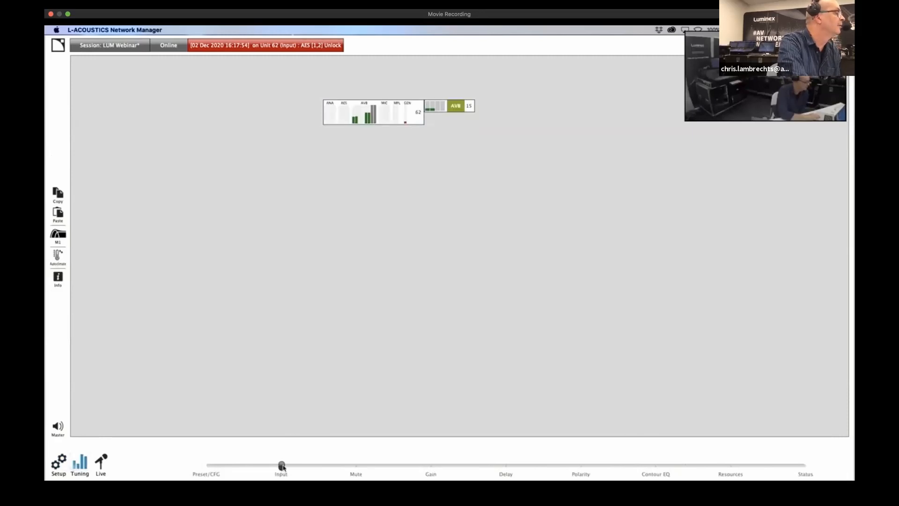
pyautogui.doubleClick(386, 123)
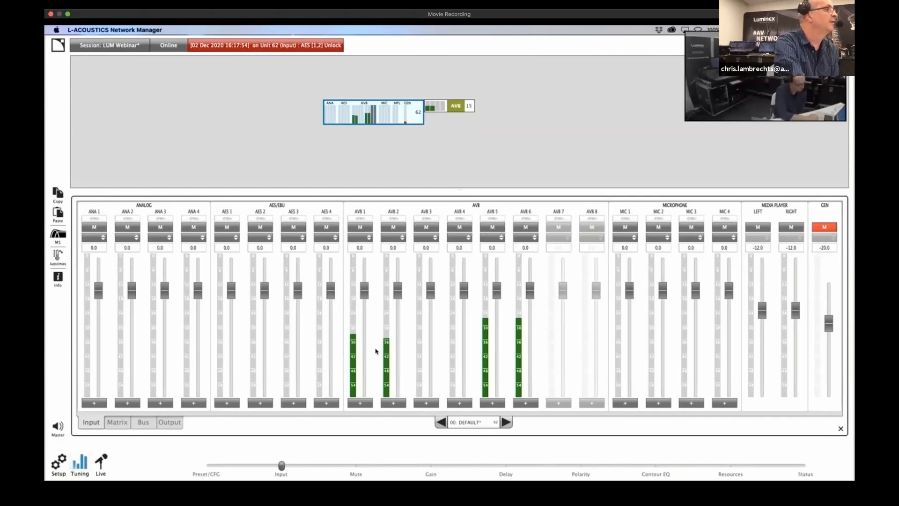
# In Hive, expand the DS20 listener and connect FOH S6L talker MLN-192 Out (Rec 33-40) to its Redundant Stream Input 0
pyautogui.hotkey('ctrl', 'Up')
pyautogui.click(659, 52)
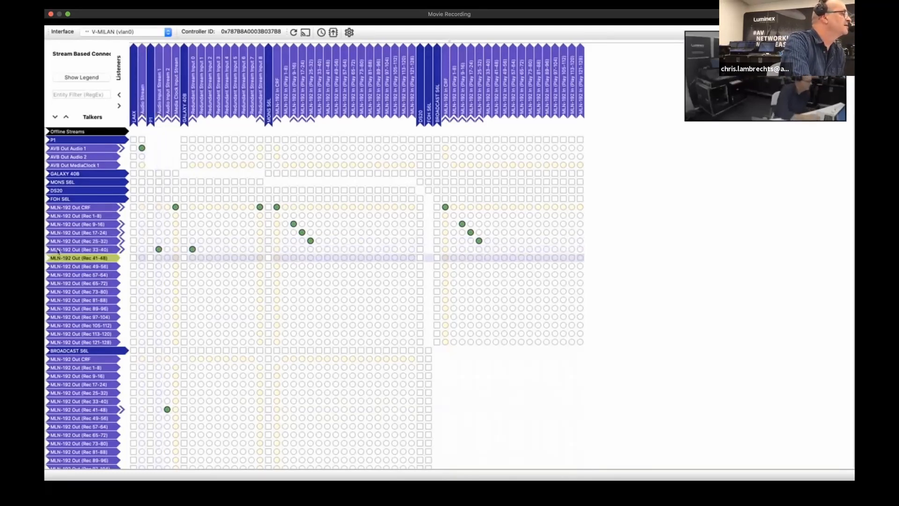
pyautogui.click(422, 106)
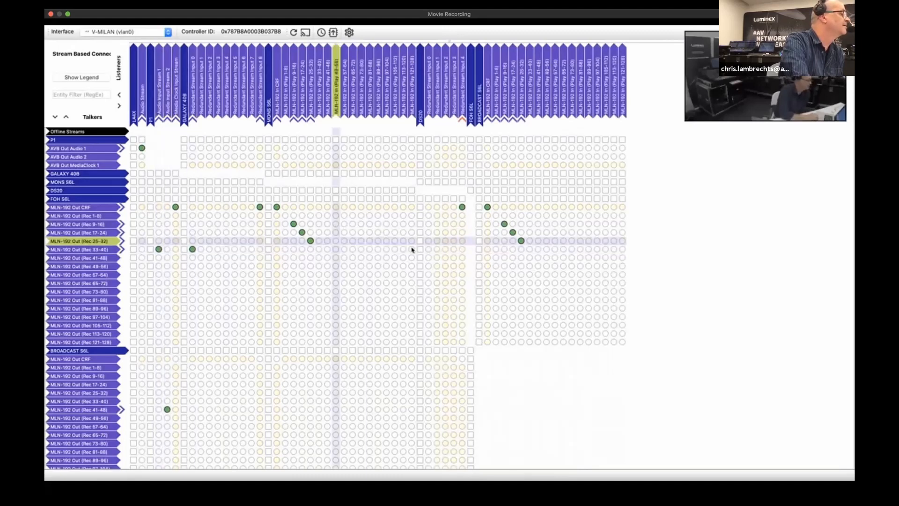
pyautogui.click(428, 250)
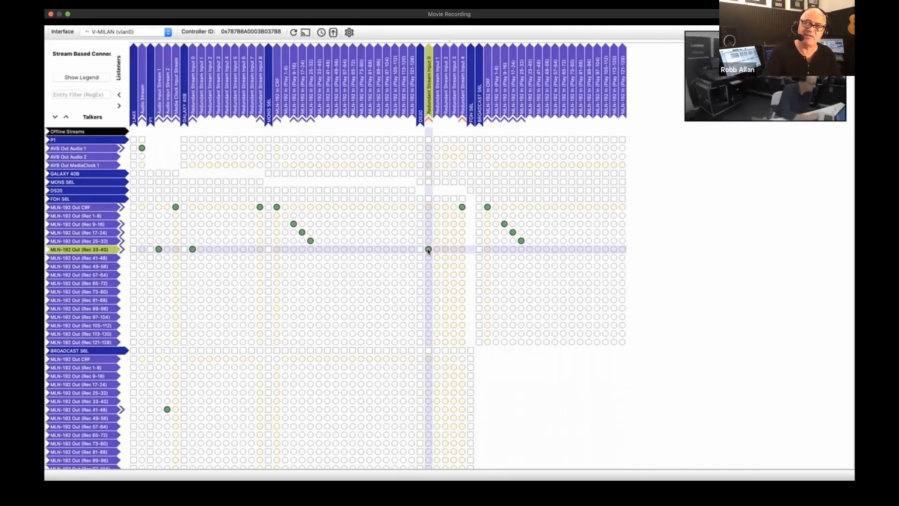
# Switch to the MONS-24D and FOH-16C consoles and review their USB playback pages
pyautogui.hotkey('ctrl', 'Up')
pyautogui.click(463, 51)
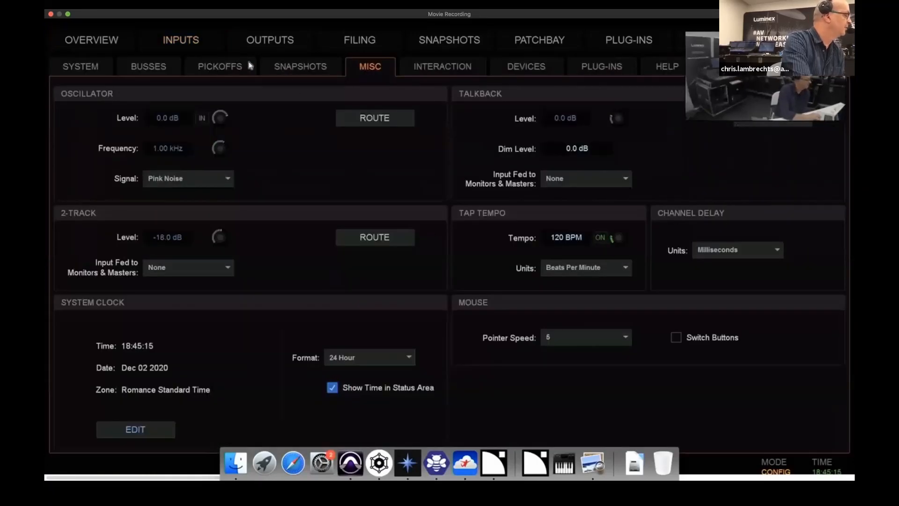
pyautogui.click(185, 43)
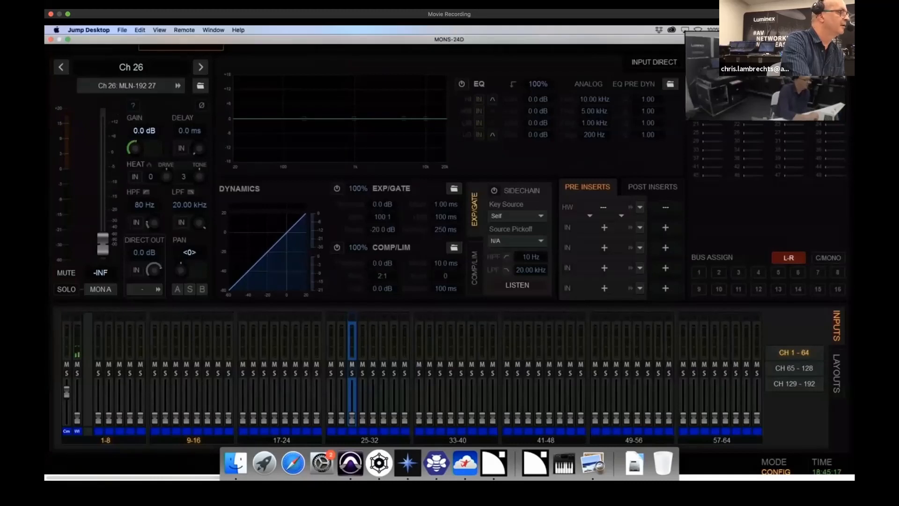
pyautogui.click(718, 40)
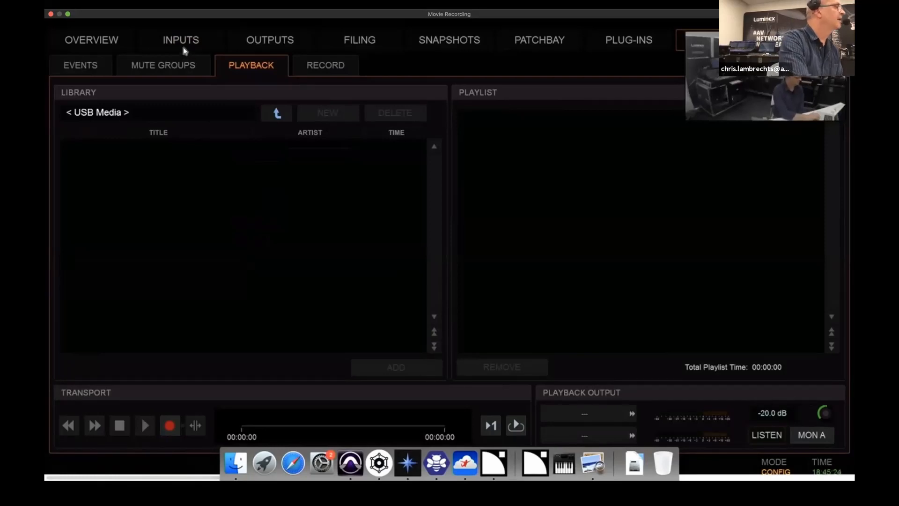
pyautogui.hotkey('ctrl', 'Up')
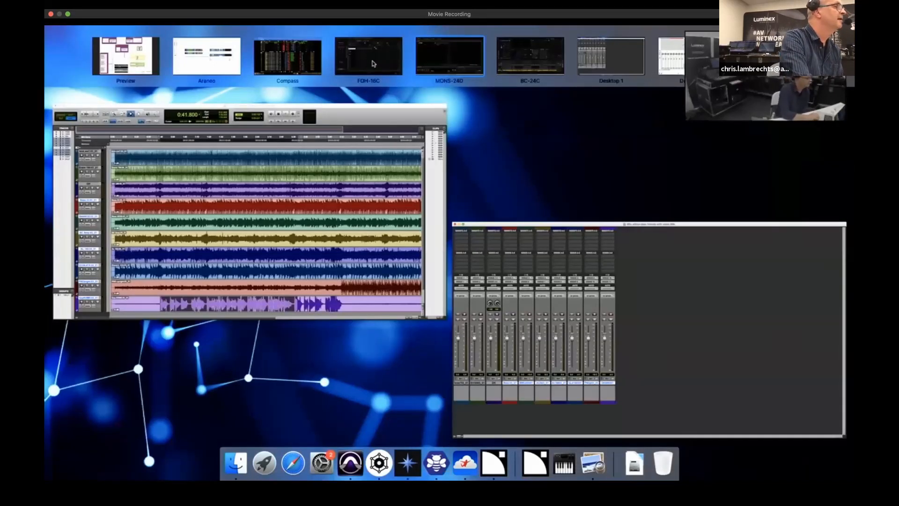
pyautogui.click(375, 63)
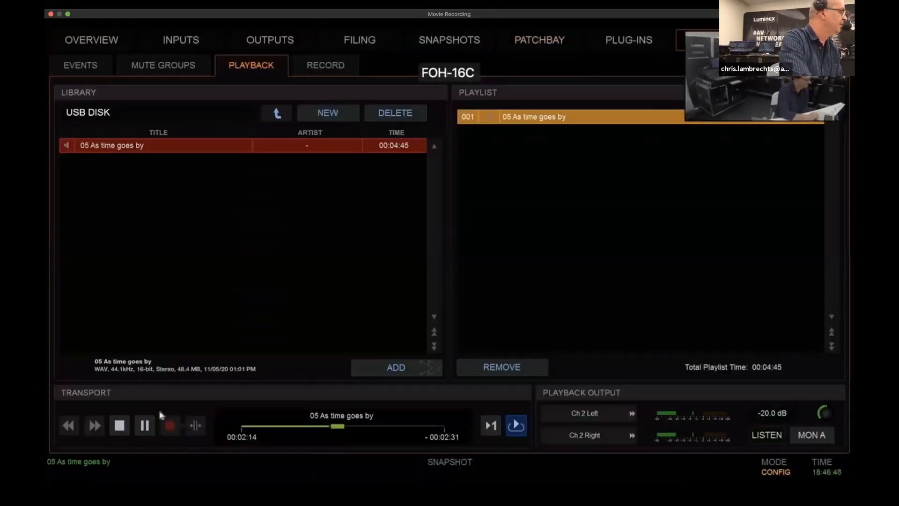
# Bring up the Inputs page on the BC-24C, FOH-16C and MONS-24D consoles
pyautogui.hotkey('ctrl', 'Up')
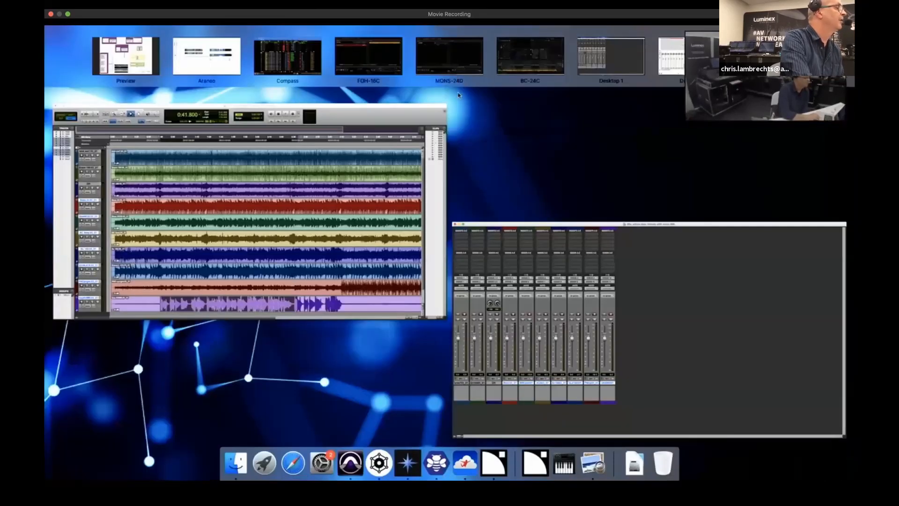
pyautogui.click(528, 53)
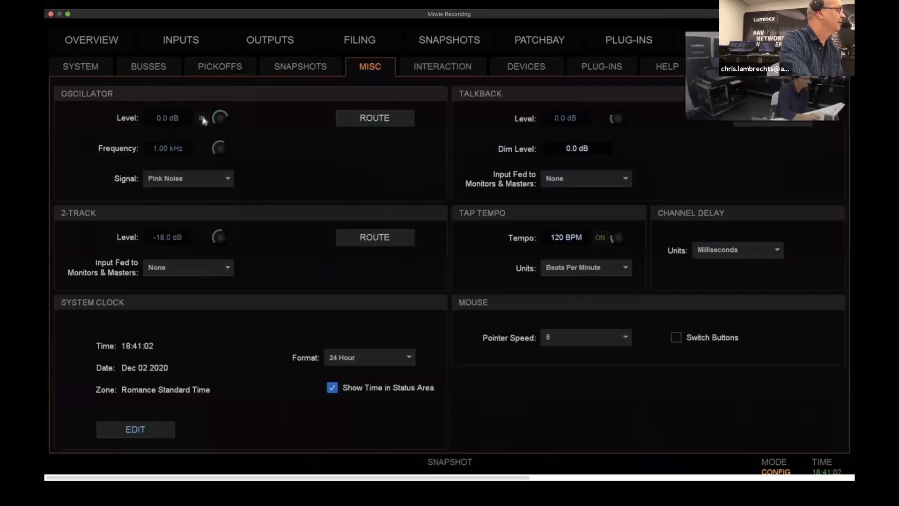
pyautogui.click(182, 43)
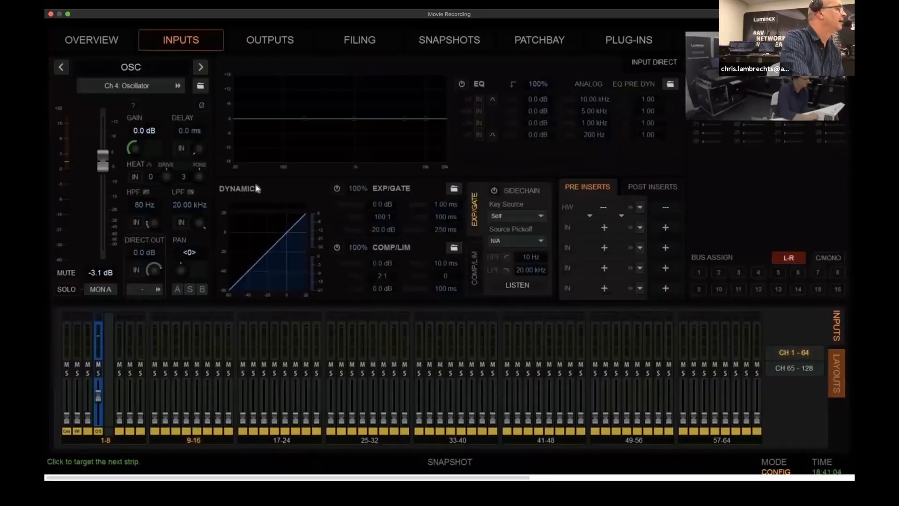
pyautogui.hotkey('ctrl', 'Up')
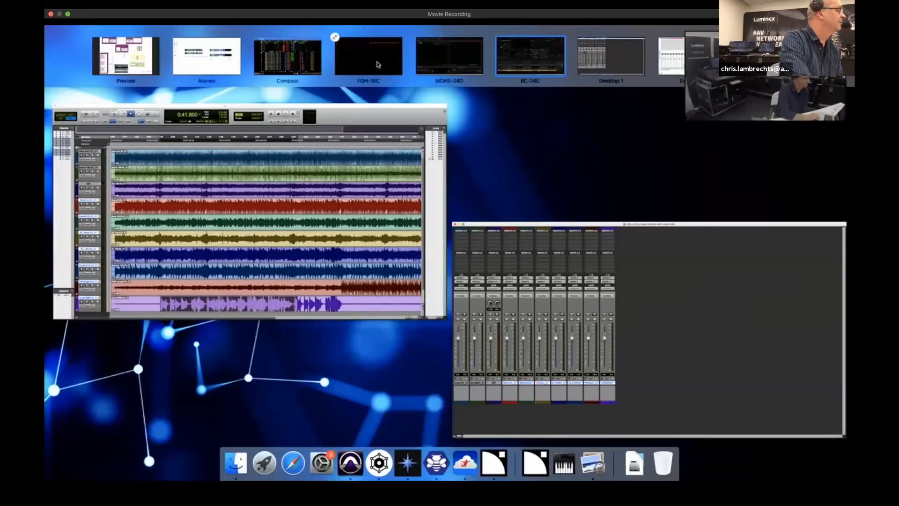
pyautogui.click(378, 65)
pyautogui.click(182, 39)
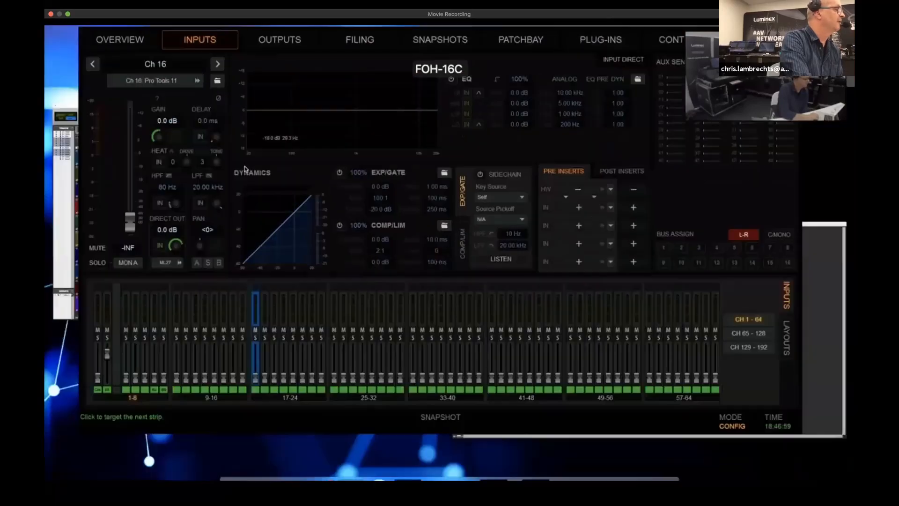
pyautogui.hotkey('ctrl', 'Up')
pyautogui.click(468, 61)
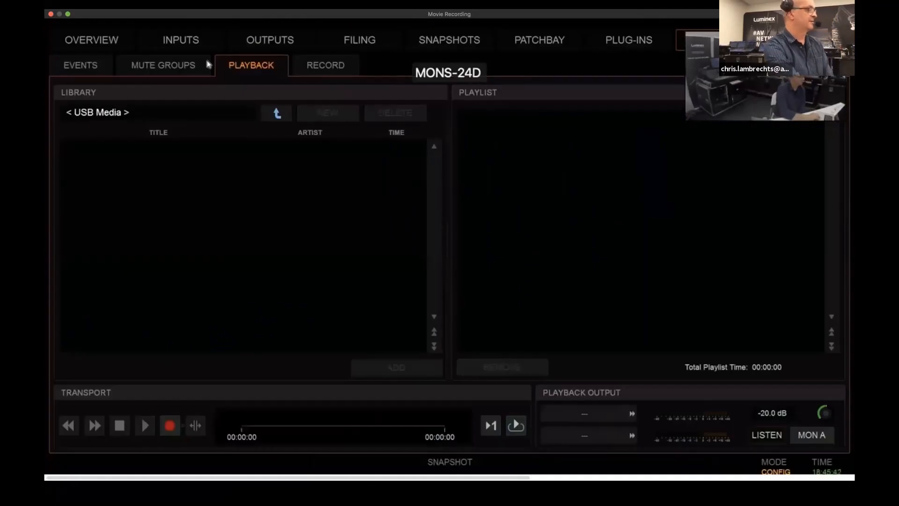
pyautogui.click(193, 43)
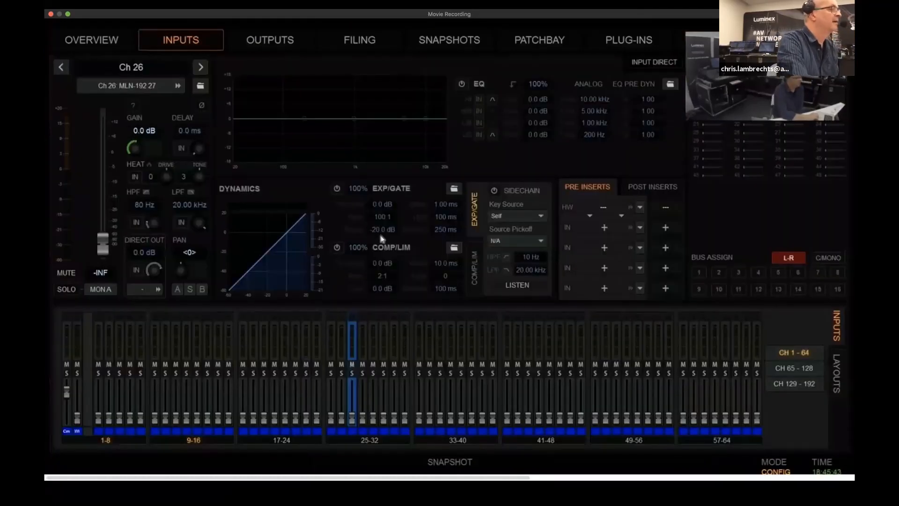
# Return to L-Acoustics Network Manager and check the output and input meters of P1 unit 62
pyautogui.hotkey('ctrl', 'Up')
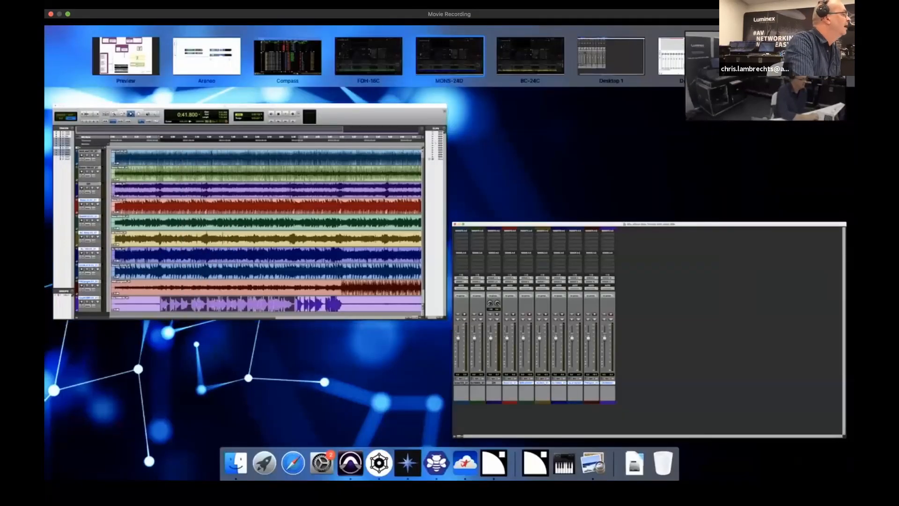
pyautogui.click(772, 56)
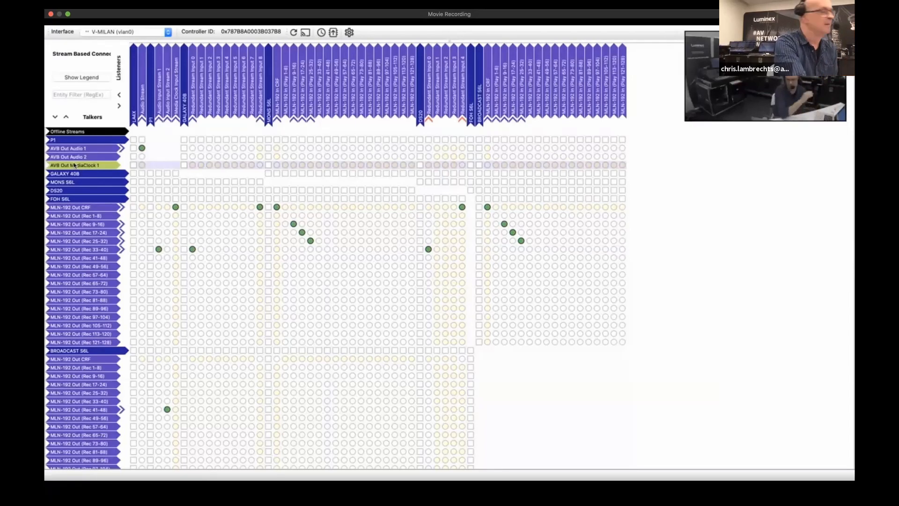
pyautogui.hotkey('ctrl', 'Up')
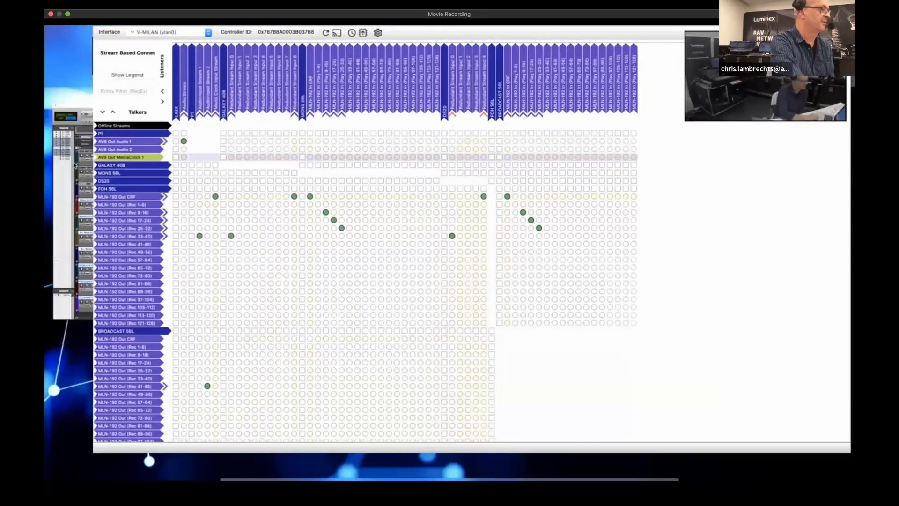
pyautogui.click(689, 54)
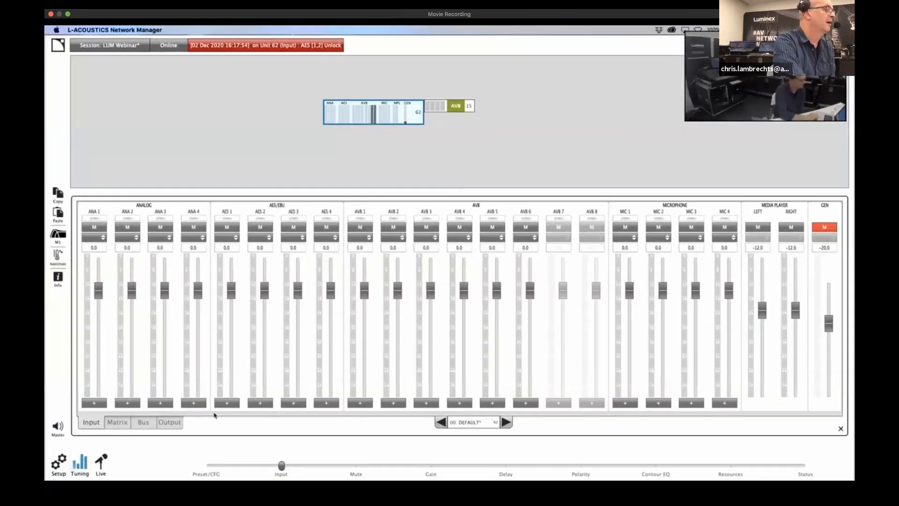
pyautogui.click(173, 423)
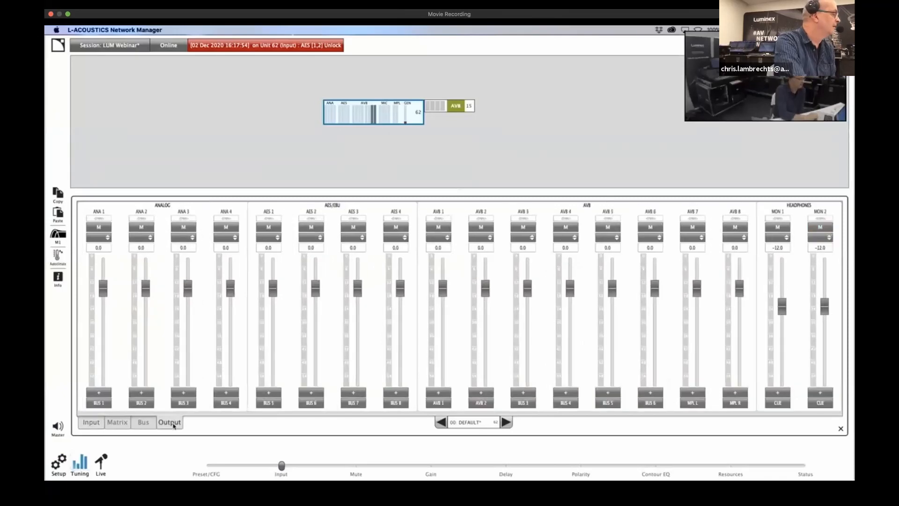
pyautogui.click(92, 423)
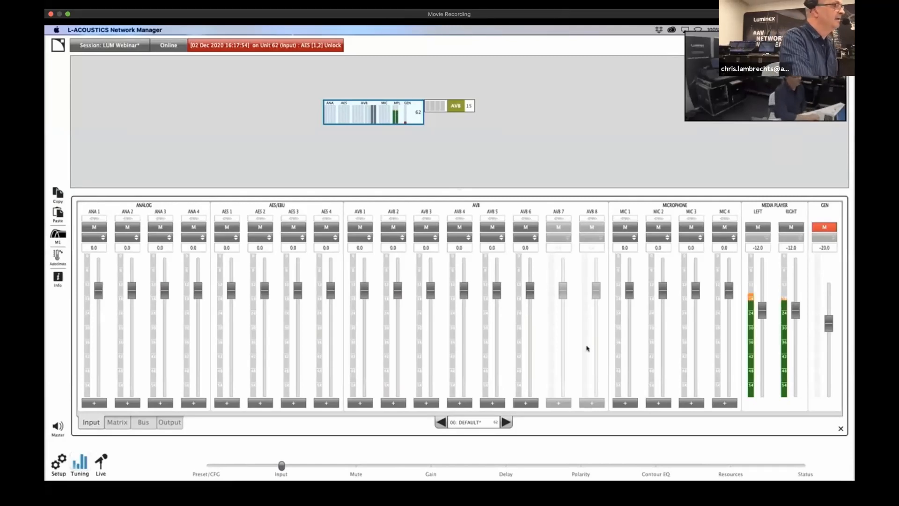
# Examine the P1's output page to see which AVB outputs carry the left and right media player signal
pyautogui.hotkey('ctrl', 'Up')
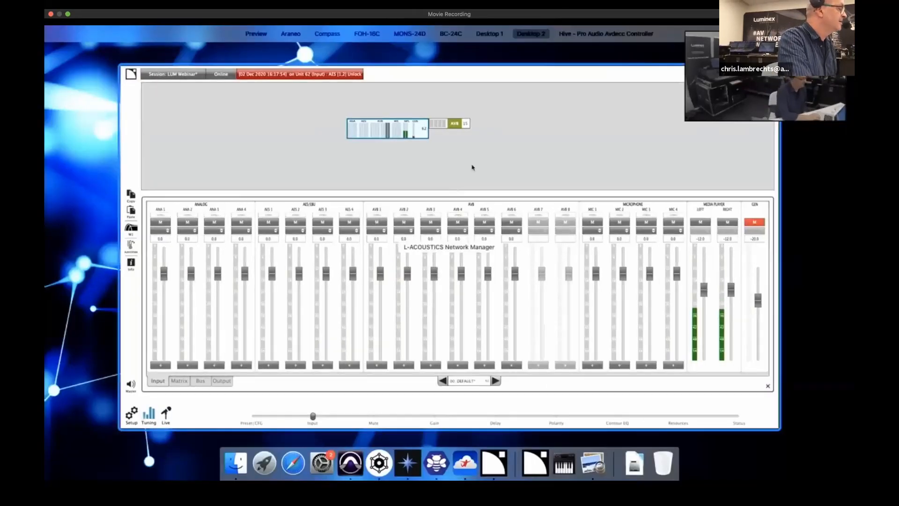
pyautogui.moveTo(419, 134)
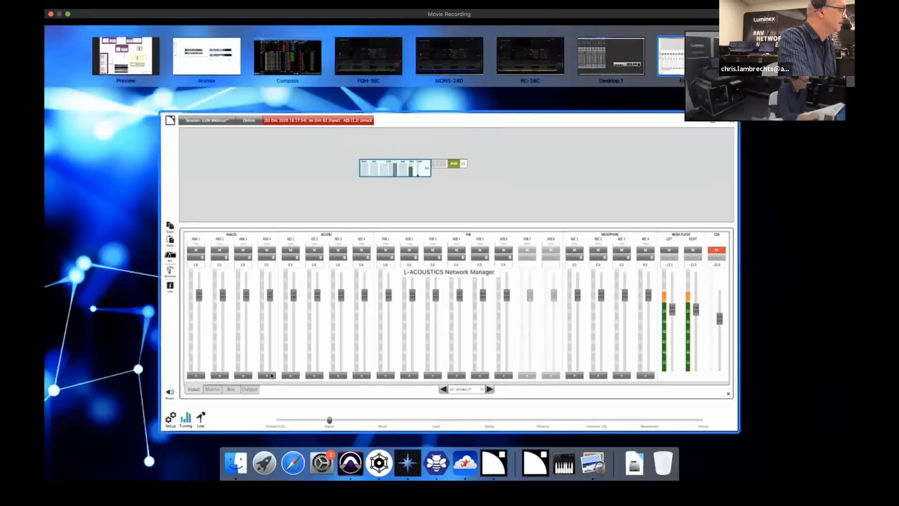
pyautogui.click(305, 399)
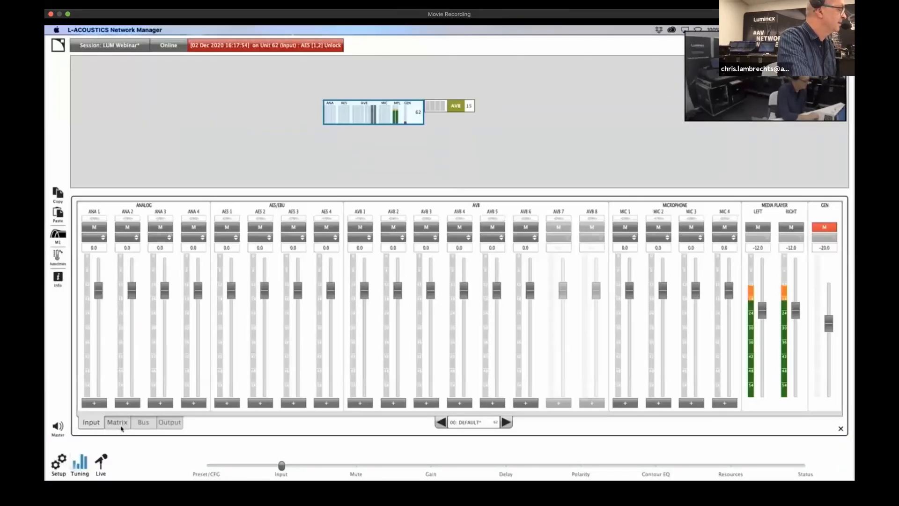
pyautogui.click(170, 423)
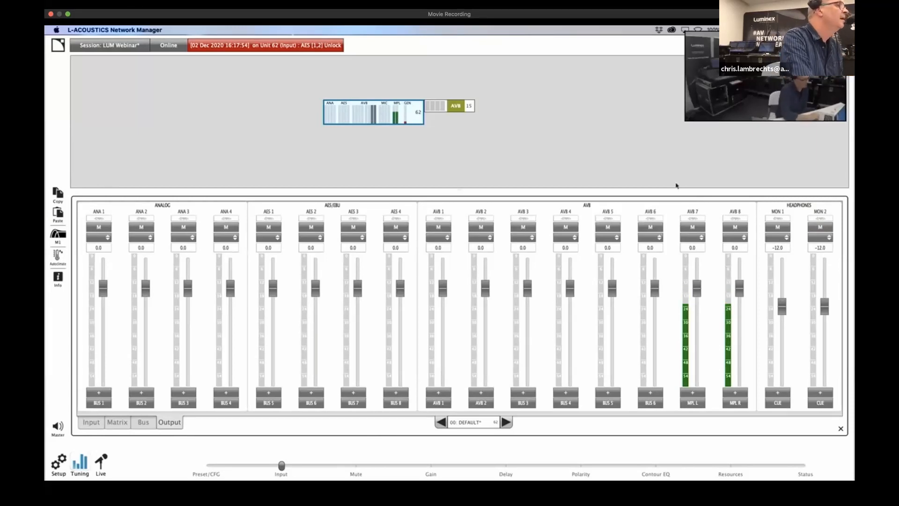
# In Hive, connect P1 talker AVB Out Audio 1 to MLN-192 In (Play 49-56) on both MONS S6L and FOH S6L
pyautogui.hotkey('ctrl', 'Up')
pyautogui.moveTo(608, 49)
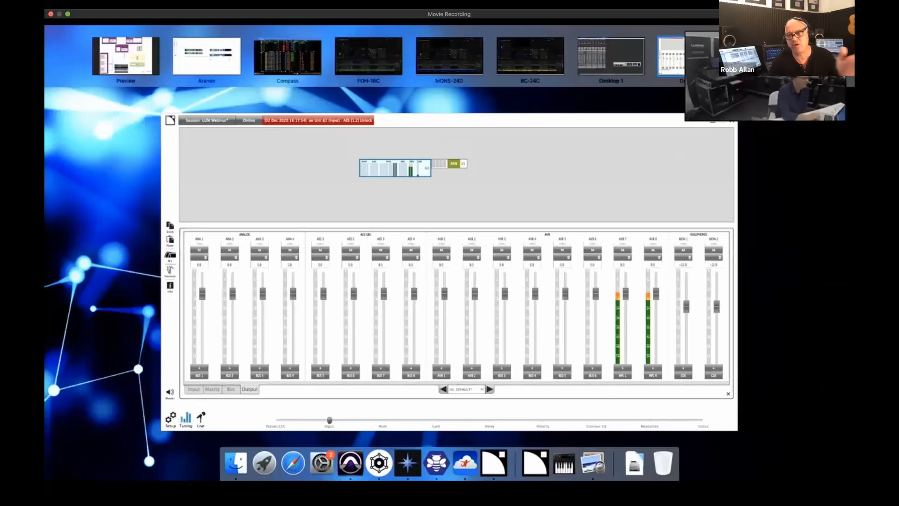
pyautogui.click(772, 56)
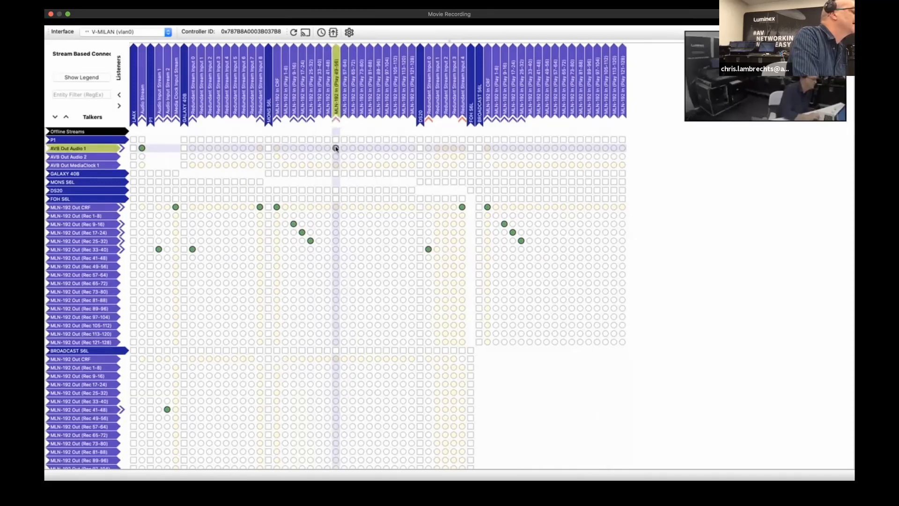
pyautogui.click(335, 147)
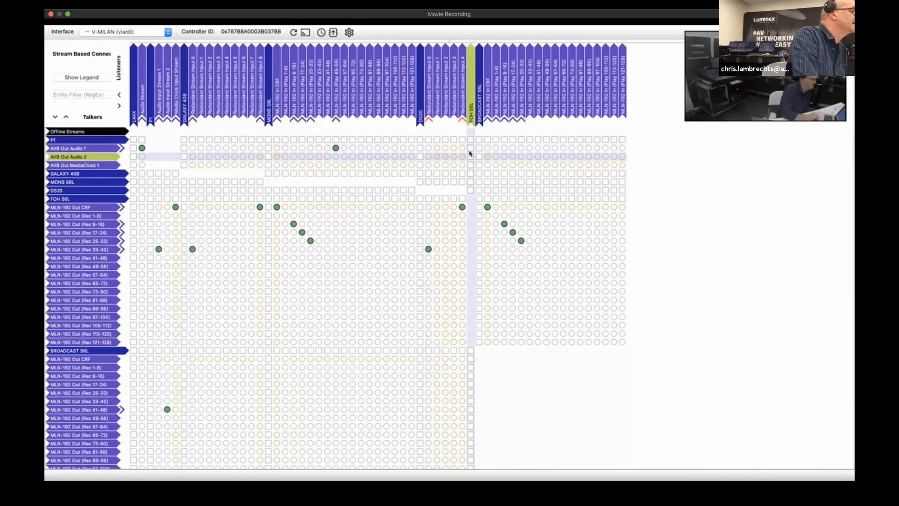
pyautogui.click(472, 101)
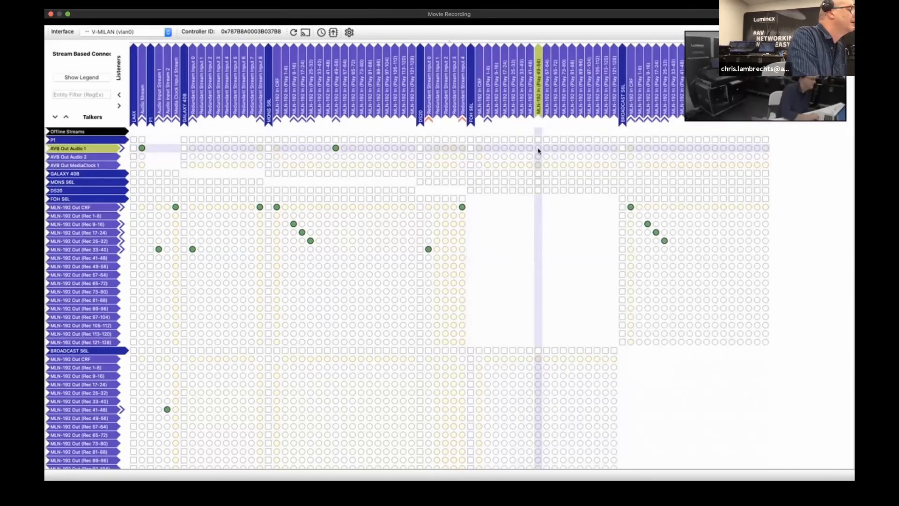
pyautogui.click(538, 148)
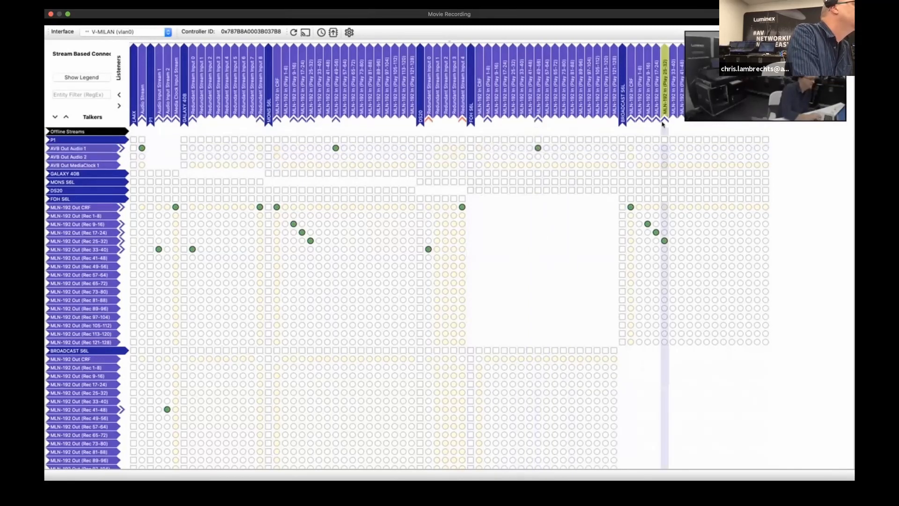
# Connect P1 talker AVB Out Audio 1 to MLN-192 In (Play 49-56) on BROADCAST S6L and switch to the FOH-16C console
pyautogui.click(690, 148)
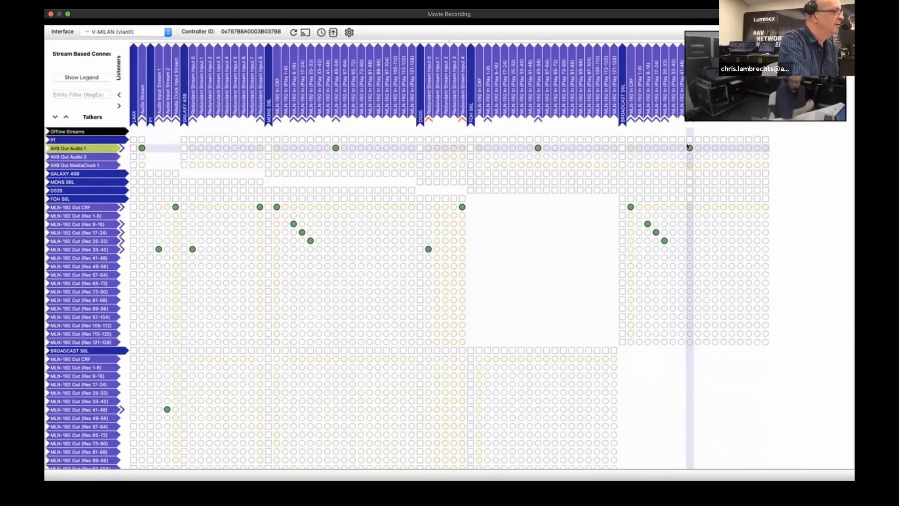
pyautogui.hotkey('ctrl', 'Up')
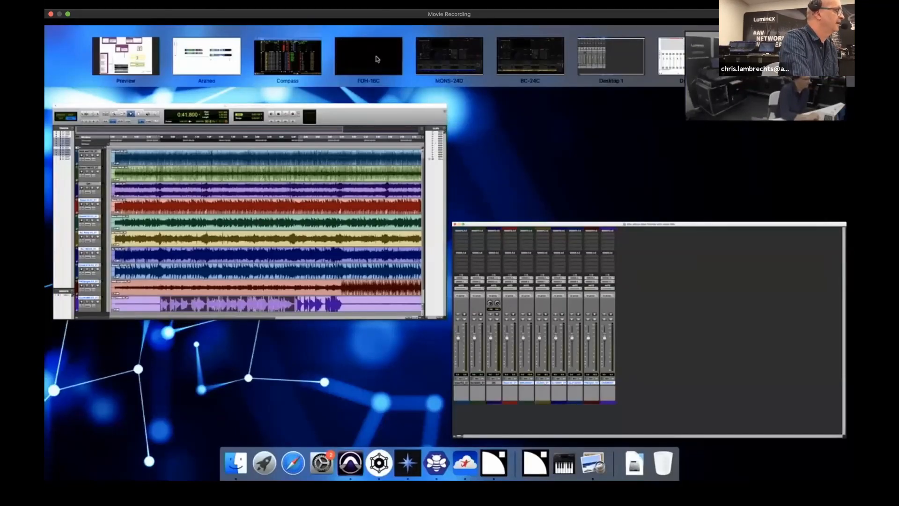
pyautogui.click(378, 58)
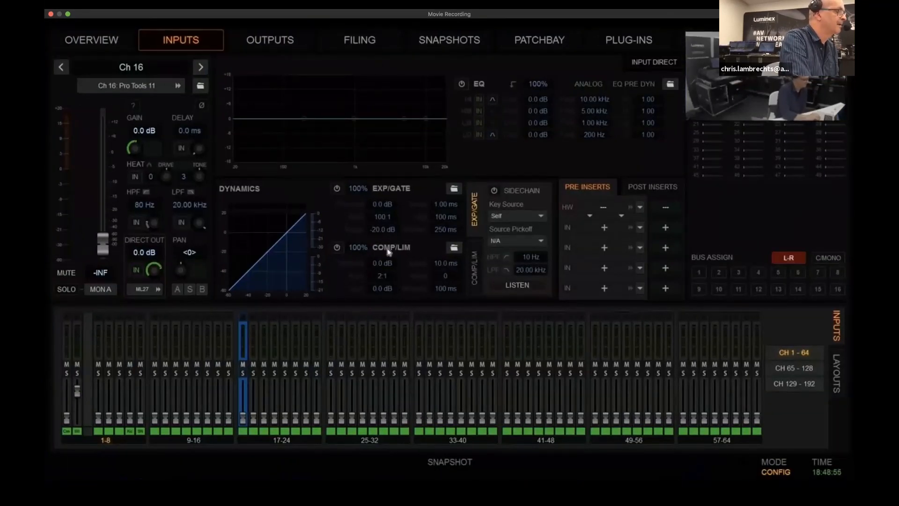
# Patch MLN-192 stream 7 channels 7 and 8 to input channels 47 and 48 on the FOH-16C
pyautogui.click(595, 399)
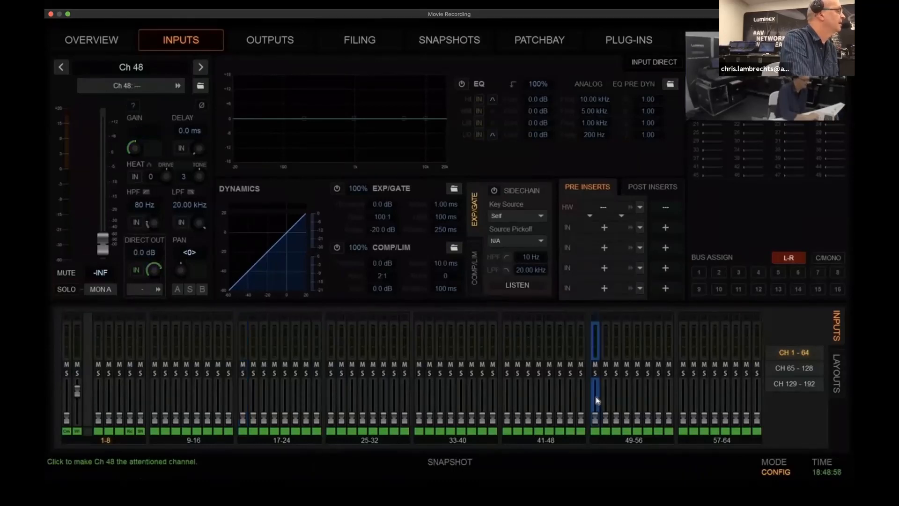
pyautogui.click(128, 89)
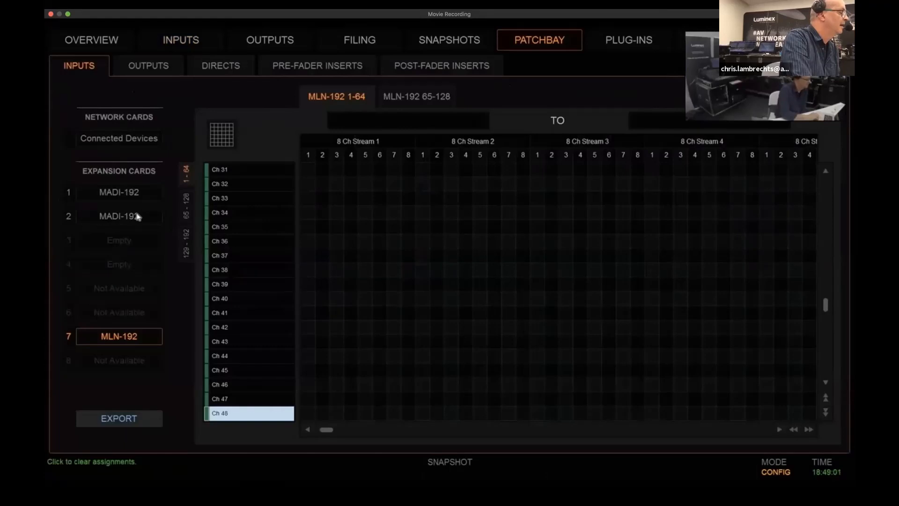
pyautogui.click(424, 430)
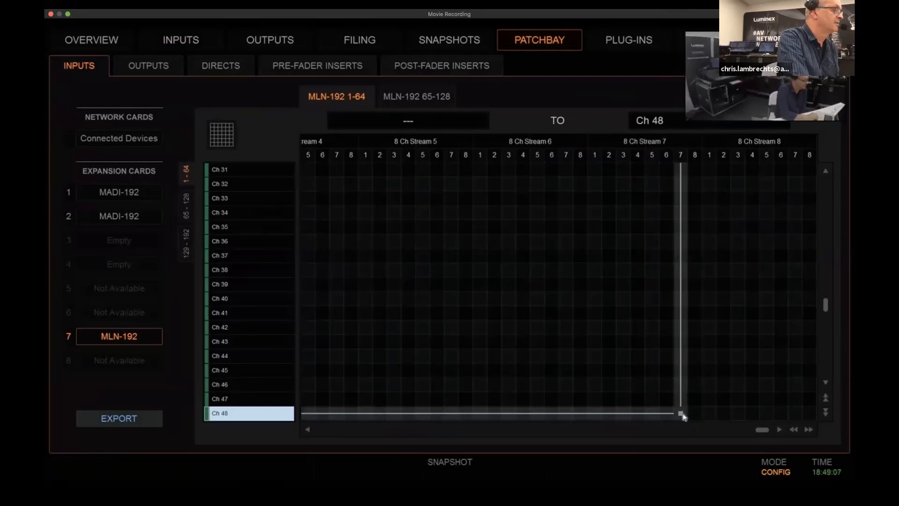
pyautogui.click(680, 398)
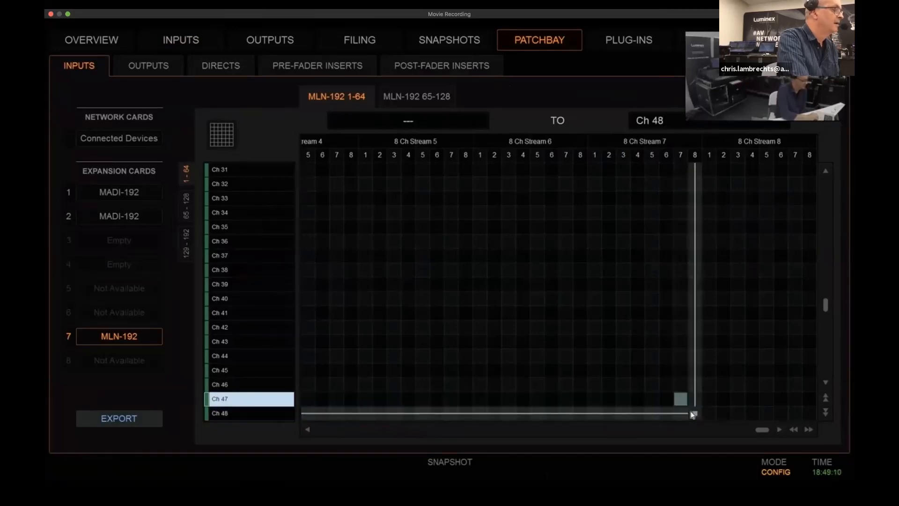
pyautogui.click(695, 413)
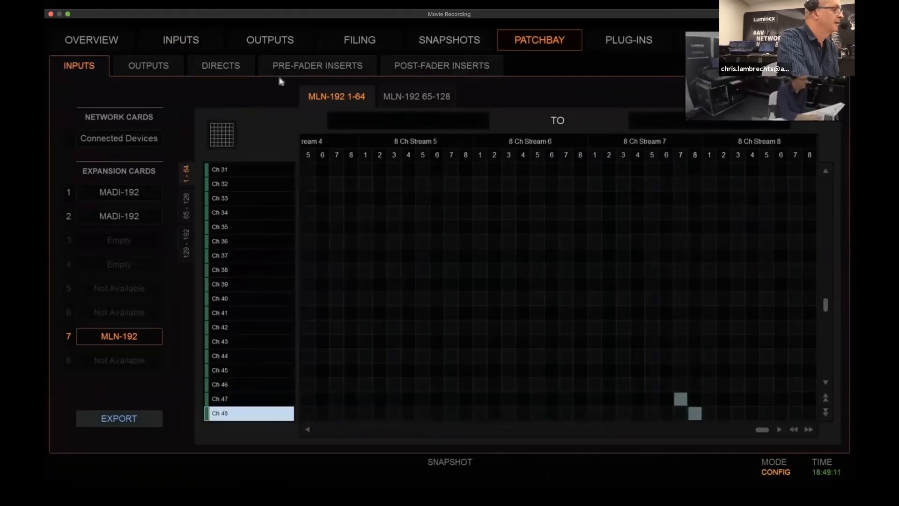
# Combine the mono input strips Ch 47 and Ch 48 into a stereo strip named P1 MP
pyautogui.click(188, 40)
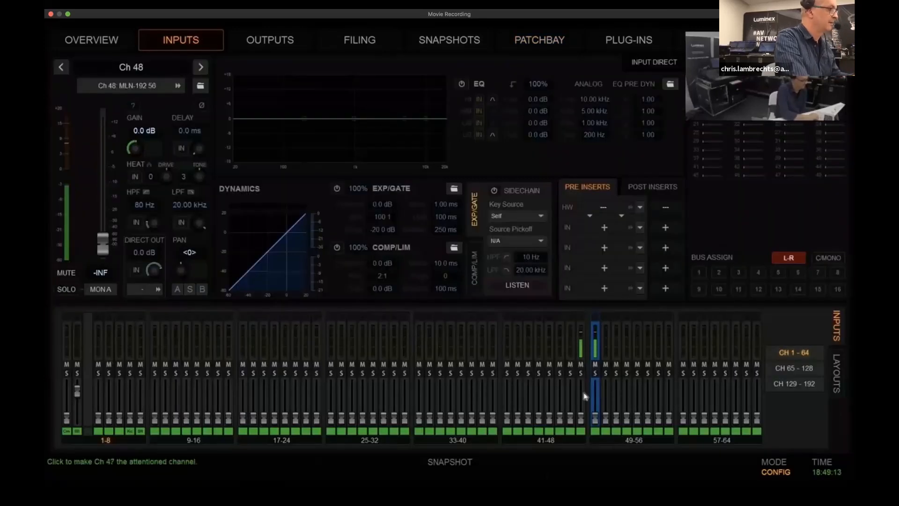
pyautogui.rightClick(583, 397)
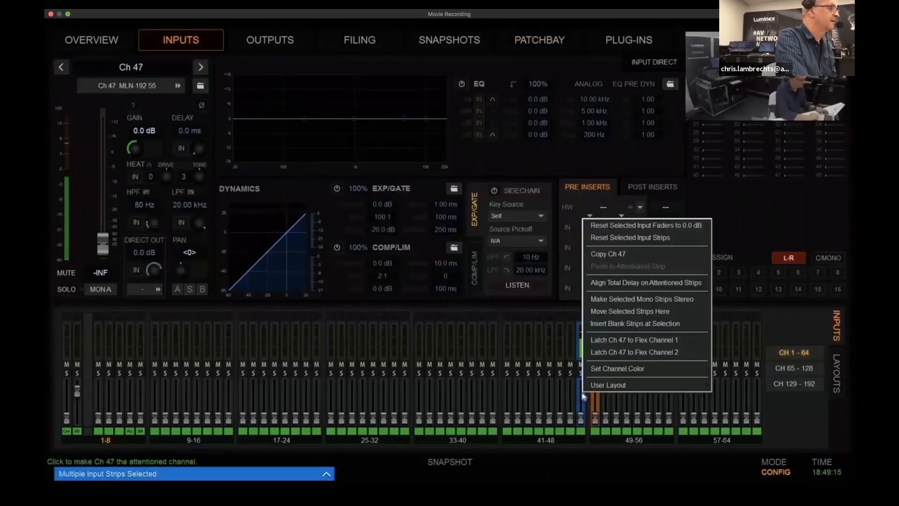
pyautogui.click(617, 305)
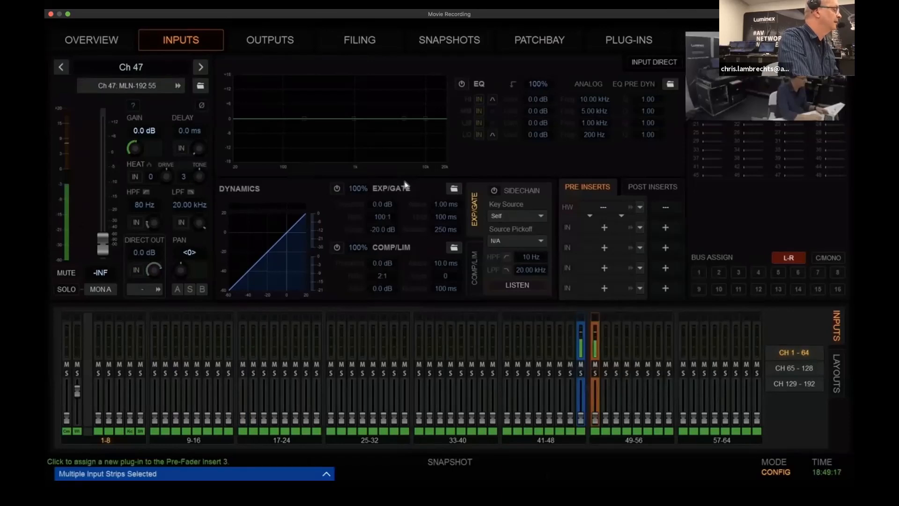
pyautogui.doubleClick(144, 69)
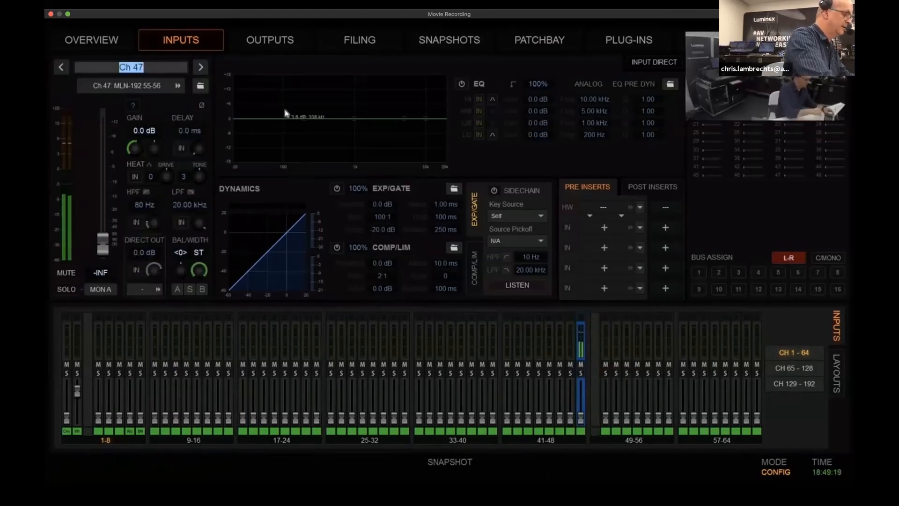
pyautogui.write('P1 MP')
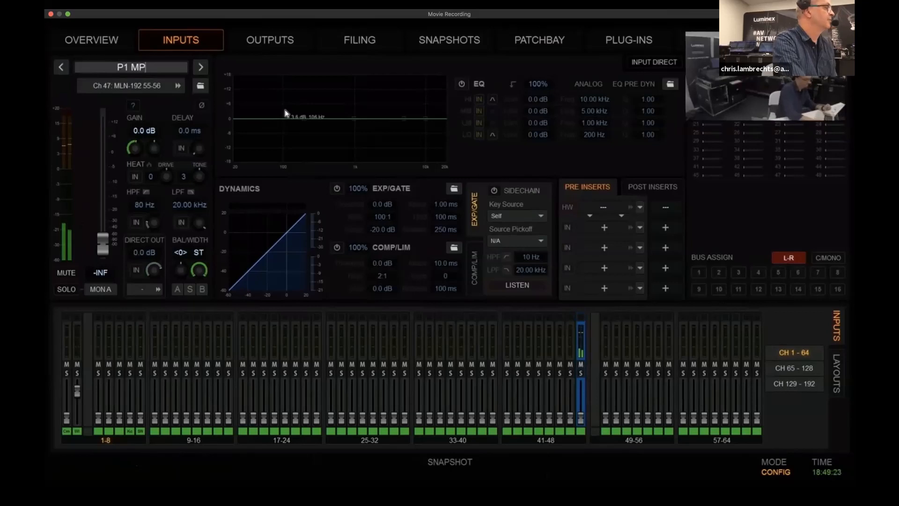
pyautogui.press('Return')
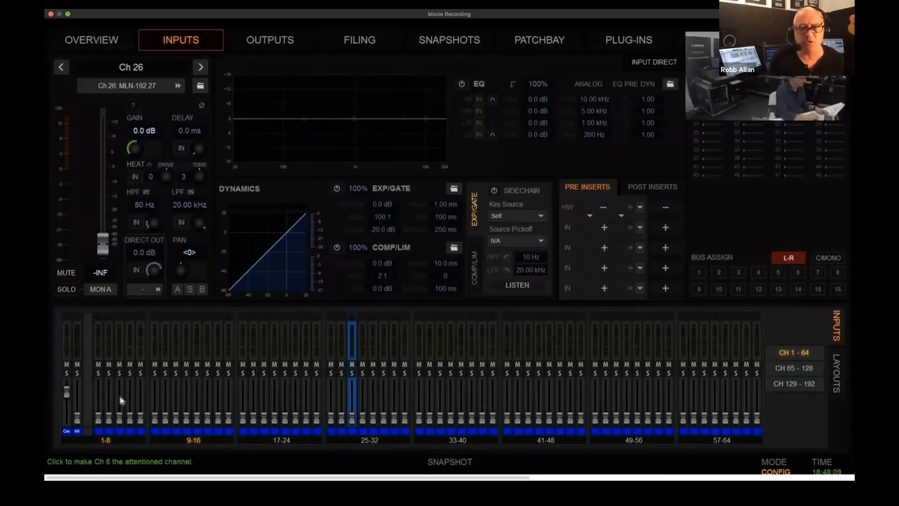
# On the MONS-24D console, combine the mono input strips Ch 8 and Ch 9 into one stereo strip
pyautogui.click(156, 395)
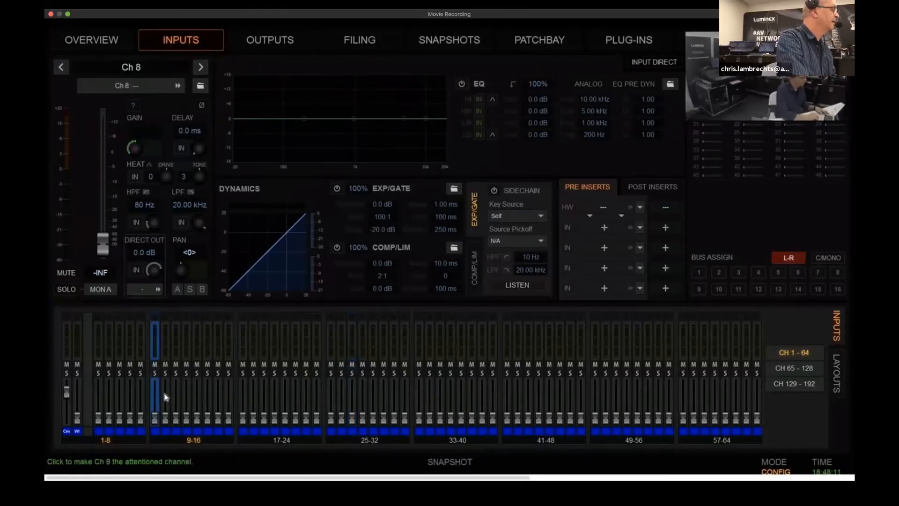
pyautogui.keyDown('shift'); pyautogui.click(166, 397); pyautogui.keyUp('shift')
pyautogui.rightClick(166, 397)
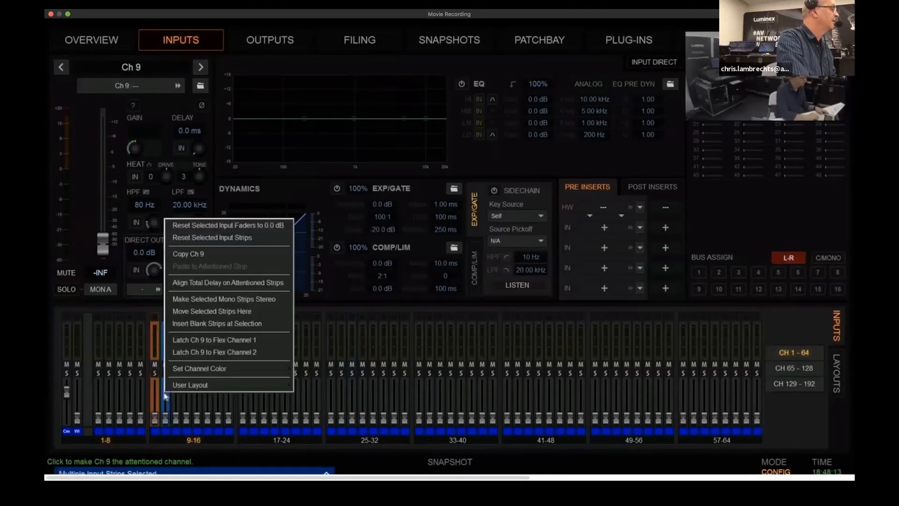
pyautogui.click(202, 299)
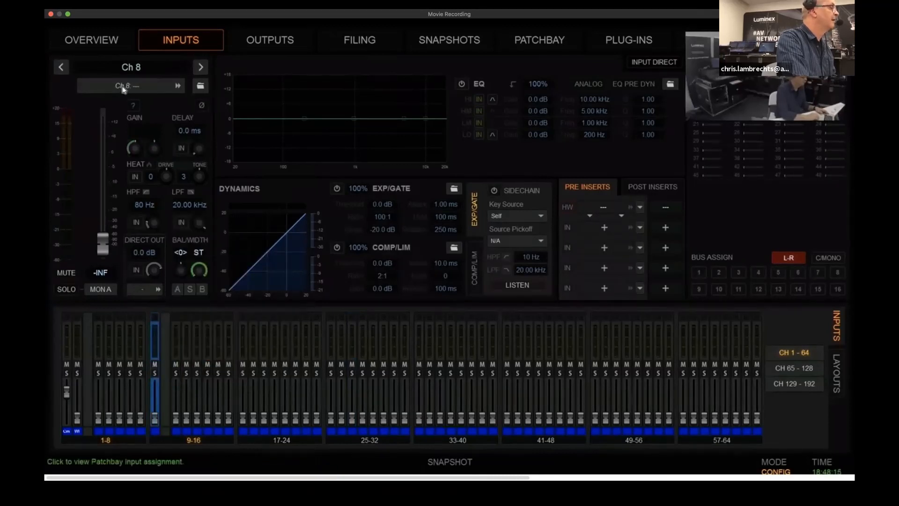
# Patch MLN-192 stream 7 channels 7 and 8 to the left and right inputs of stereo Ch 8
pyautogui.click(124, 89)
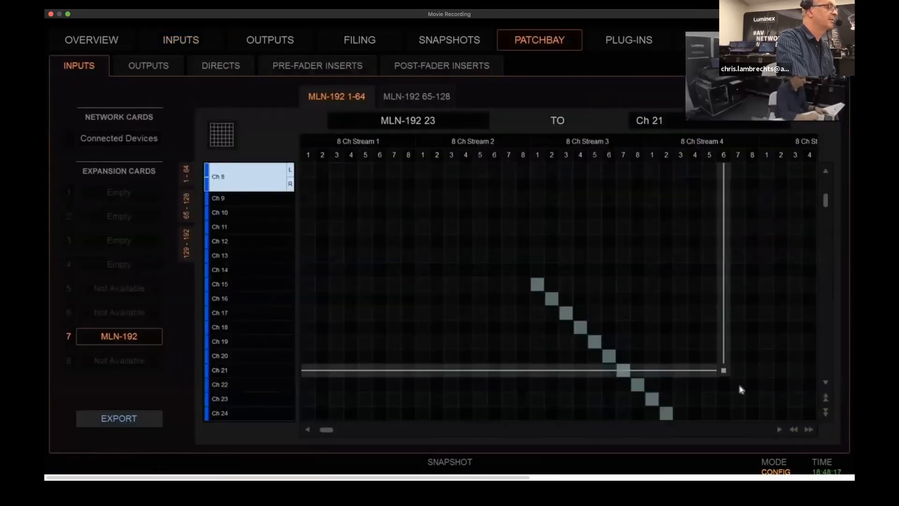
pyautogui.click(762, 430)
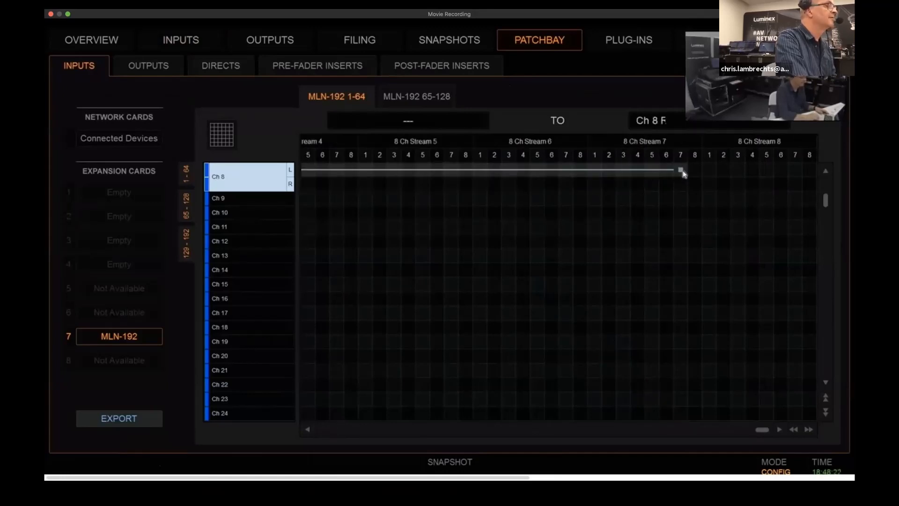
pyautogui.click(681, 170)
pyautogui.click(695, 184)
pyautogui.click(184, 41)
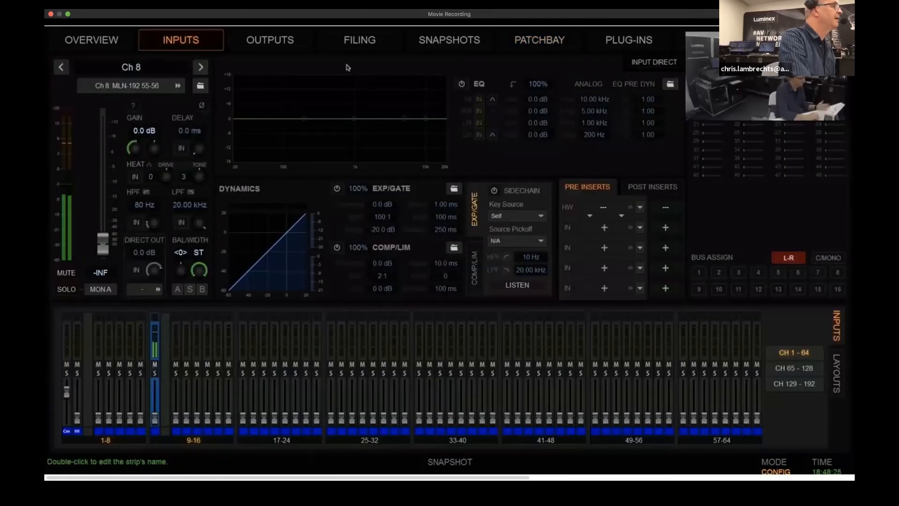
# On the BC-24C console, patch MLN-192 stream 7 channel 7 to input Ch 41 and channel 8 to Ch 43
pyautogui.hotkey('ctrl', 'Up')
pyautogui.click(517, 51)
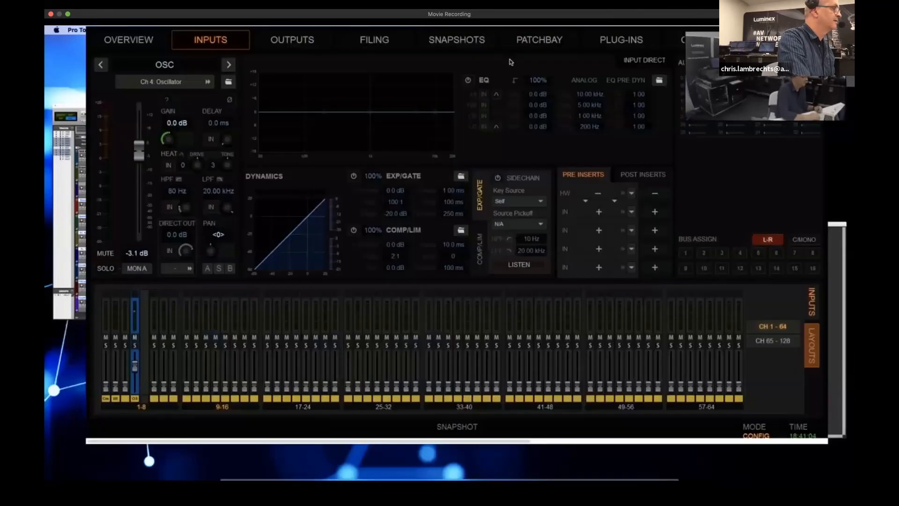
pyautogui.click(539, 40)
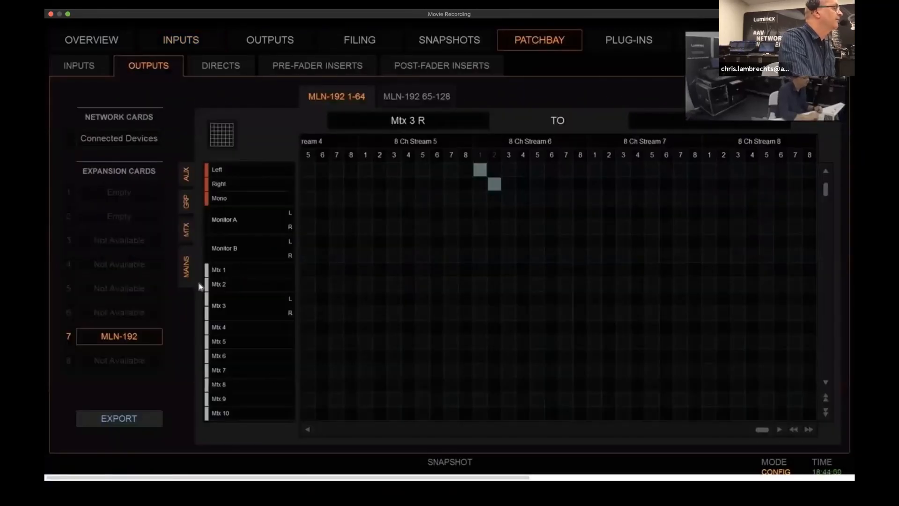
pyautogui.click(76, 71)
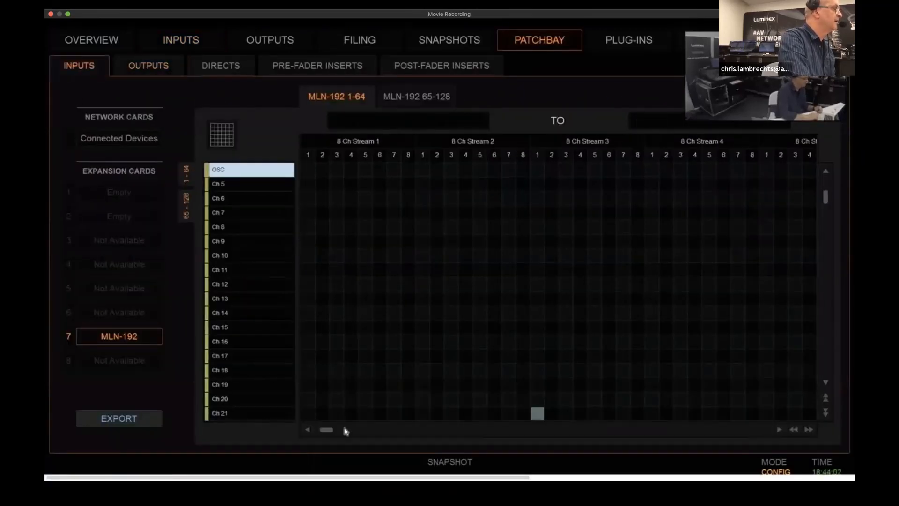
pyautogui.click(458, 431)
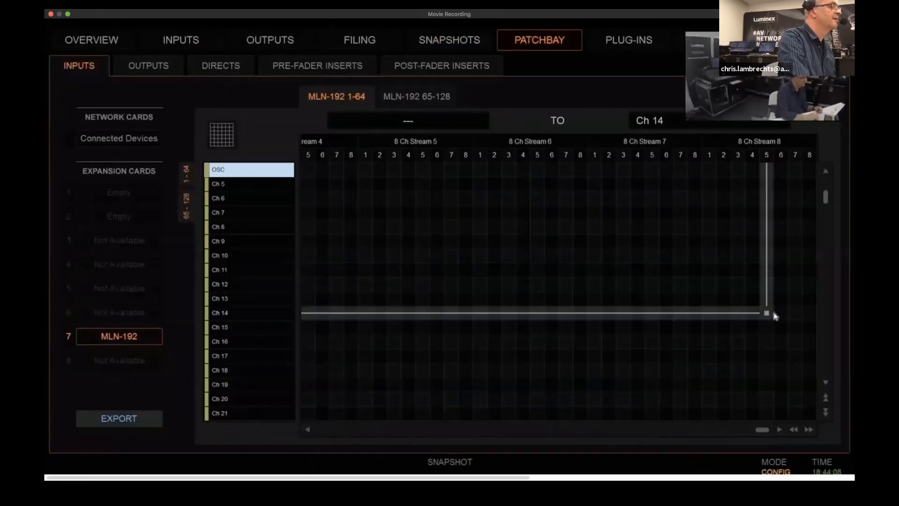
pyautogui.click(825, 334)
pyautogui.click(826, 334)
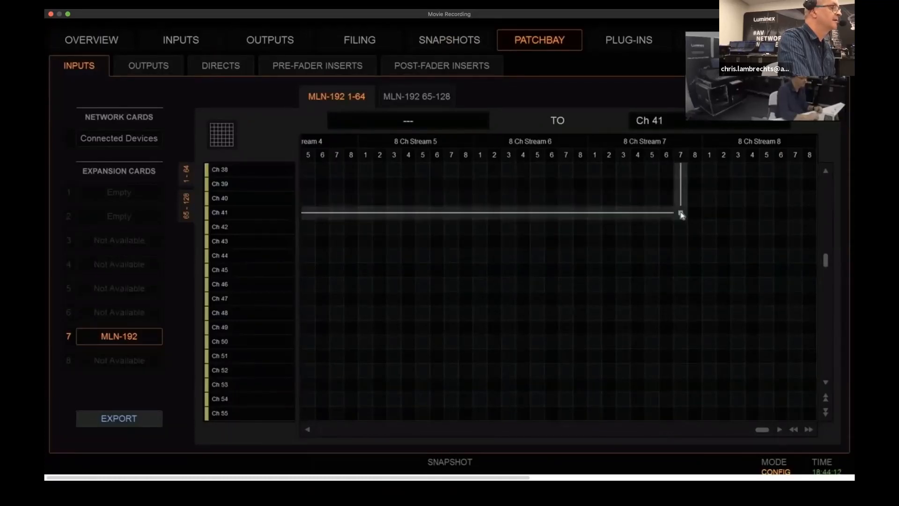
pyautogui.click(681, 215)
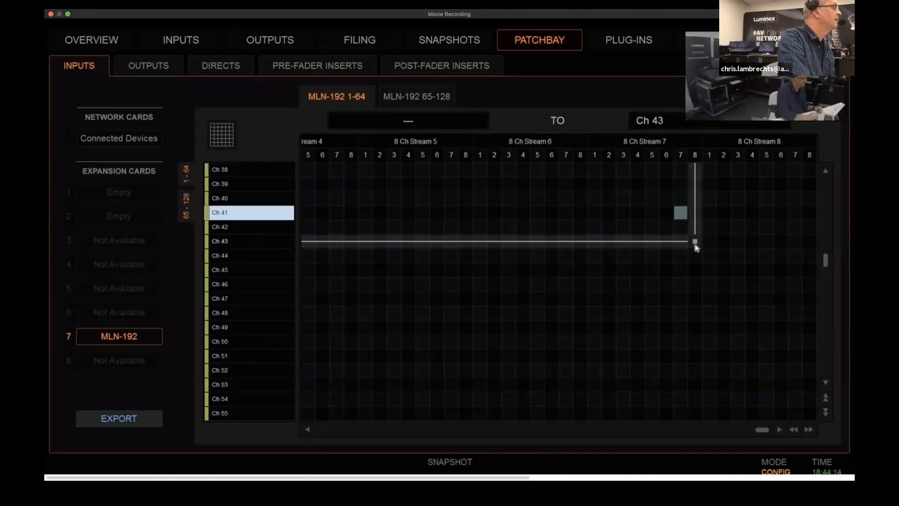
pyautogui.click(695, 243)
# Combine the mono input strips Ch 41 and Ch 43 into a stereo strip named P1 MP
pyautogui.moveTo(192, 41)
pyautogui.click(178, 41)
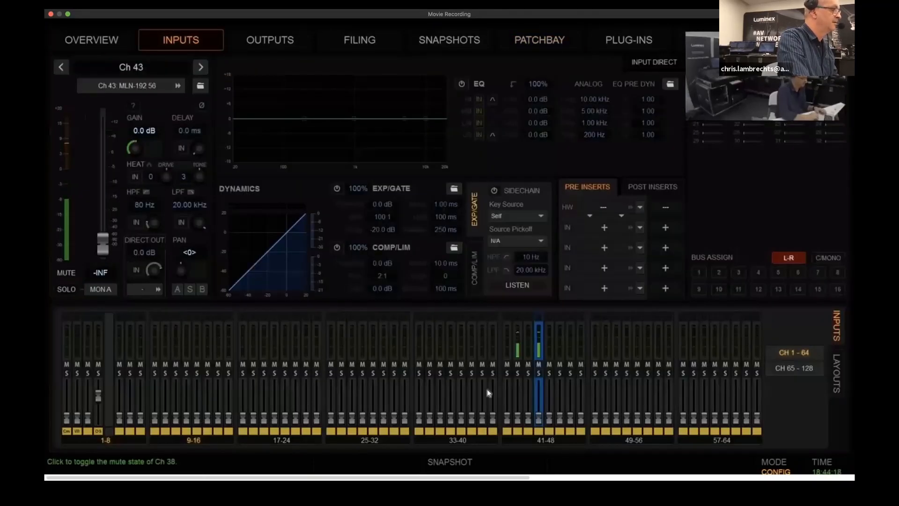
pyautogui.keyDown('super'); pyautogui.click(518, 398); pyautogui.keyUp('super')
pyautogui.rightClick(518, 396)
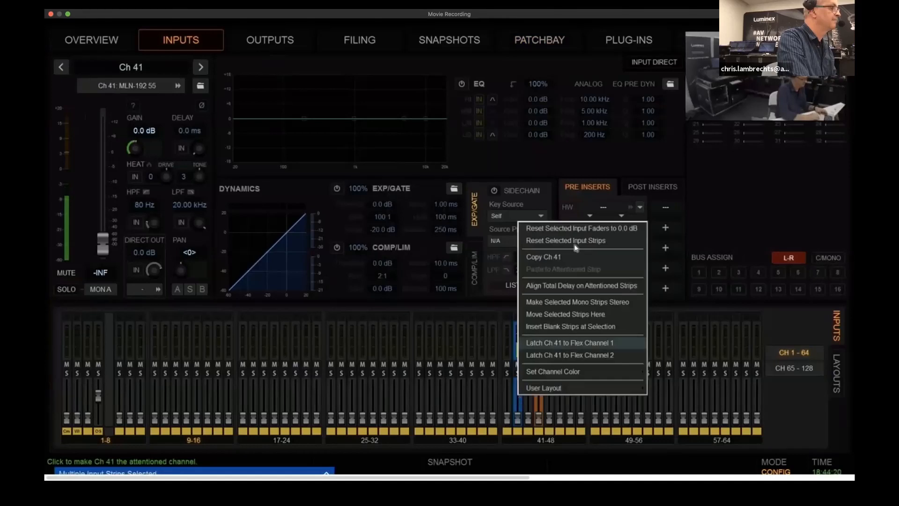
pyautogui.click(552, 301)
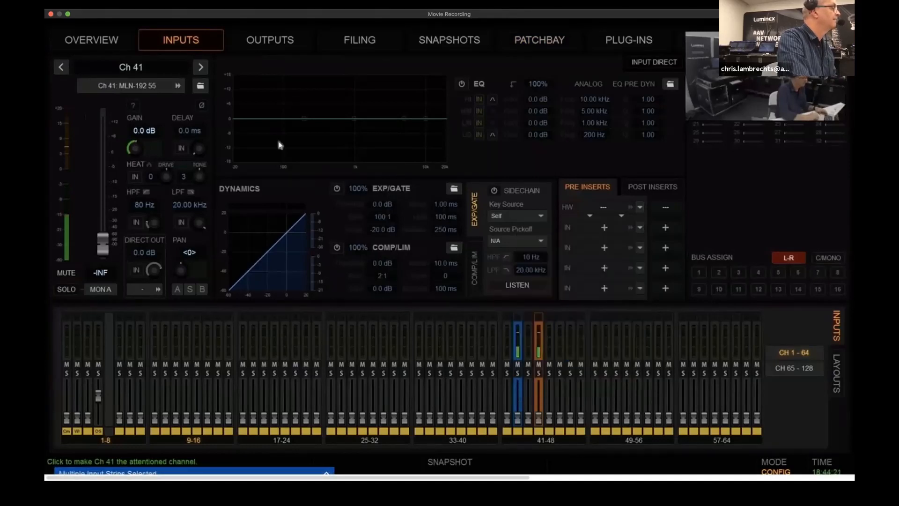
pyautogui.doubleClick(156, 72)
pyautogui.write('P1 MP')
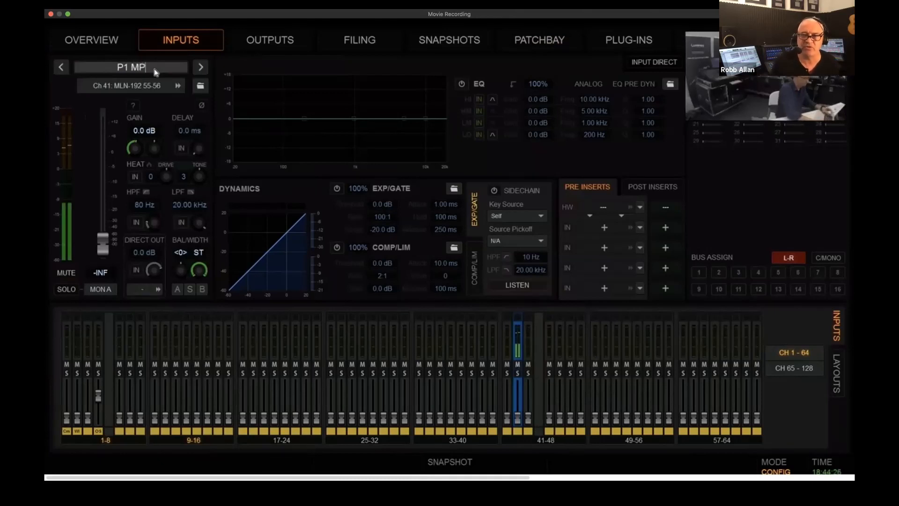
pyautogui.press('Return')
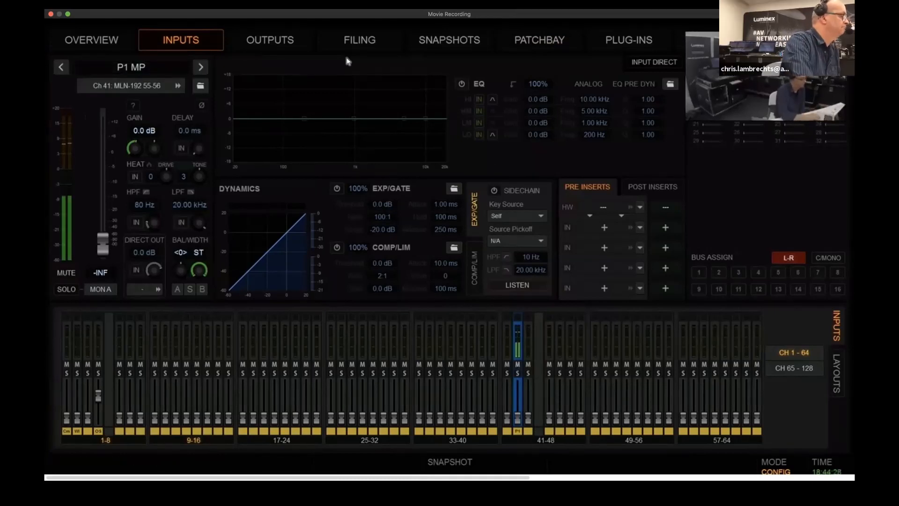
# On the BC-24C console, select matrix output Mtx 3 and open its matrix mixer
pyautogui.click(269, 40)
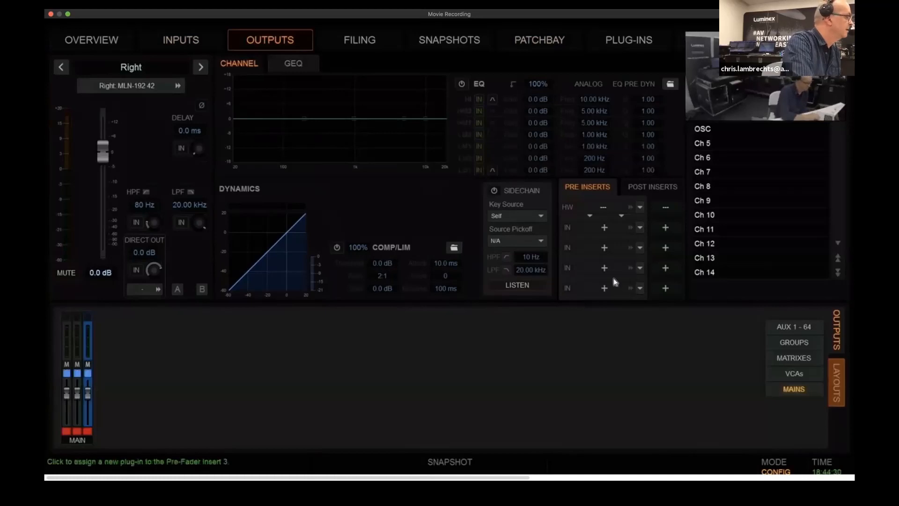
pyautogui.click(793, 358)
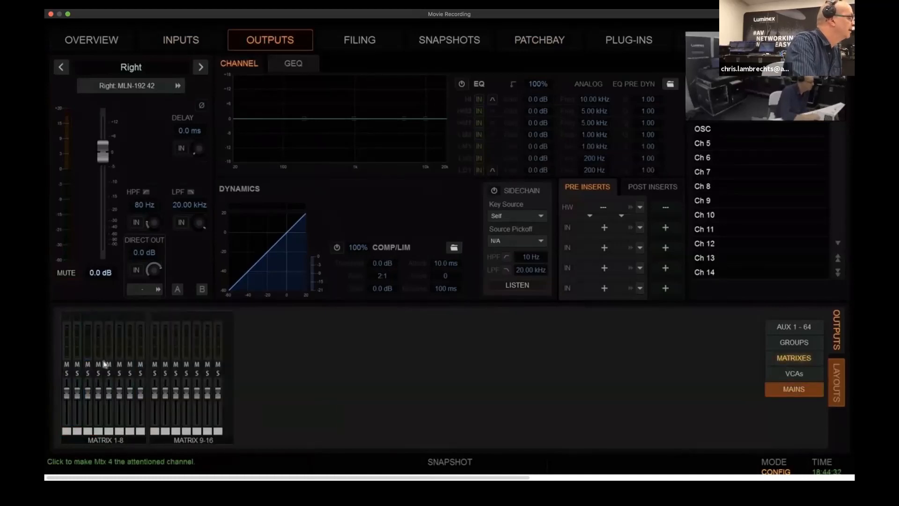
pyautogui.click(86, 417)
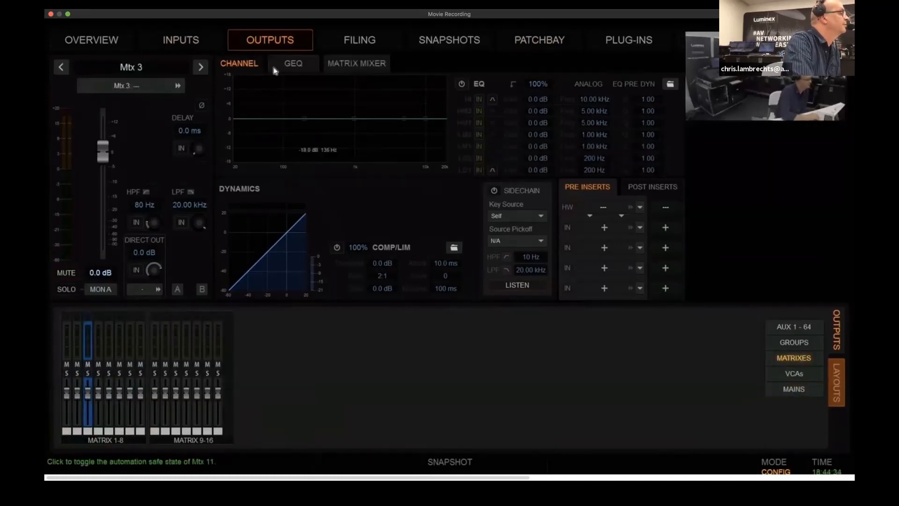
pyautogui.click(356, 62)
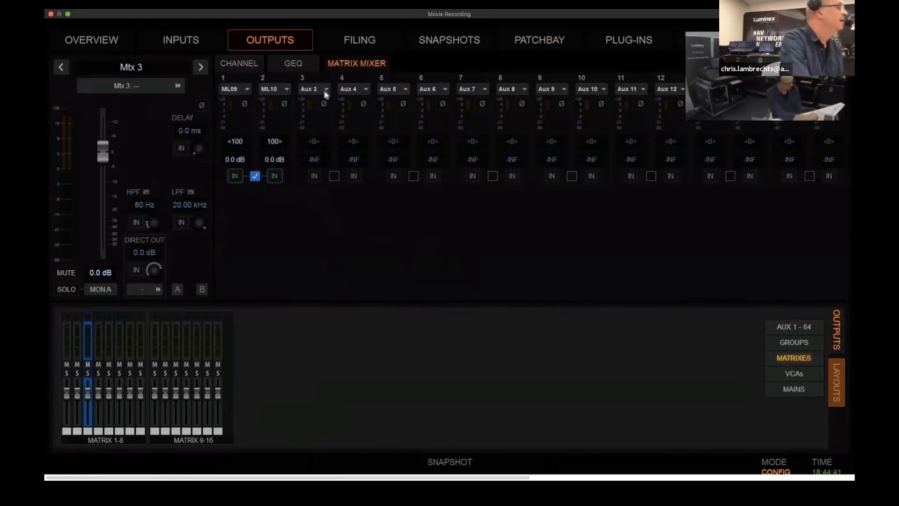
pyautogui.click(326, 90)
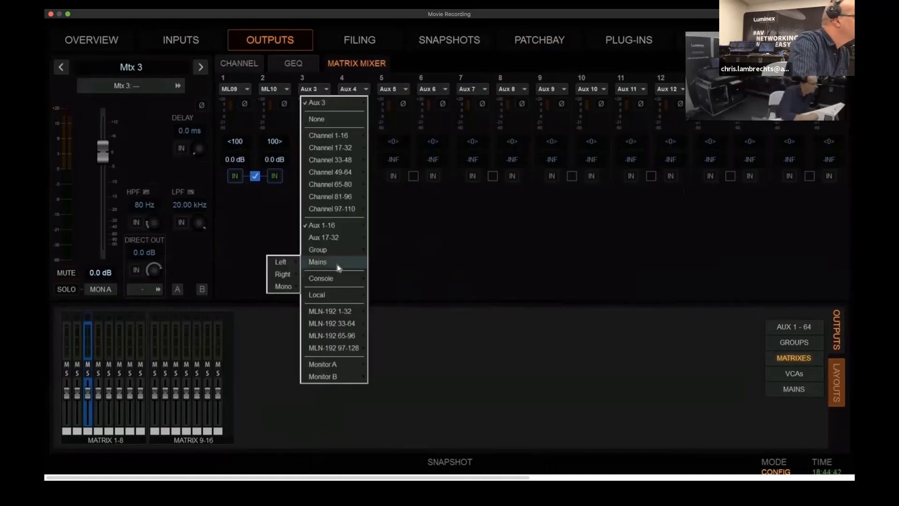
pyautogui.moveTo(331, 311)
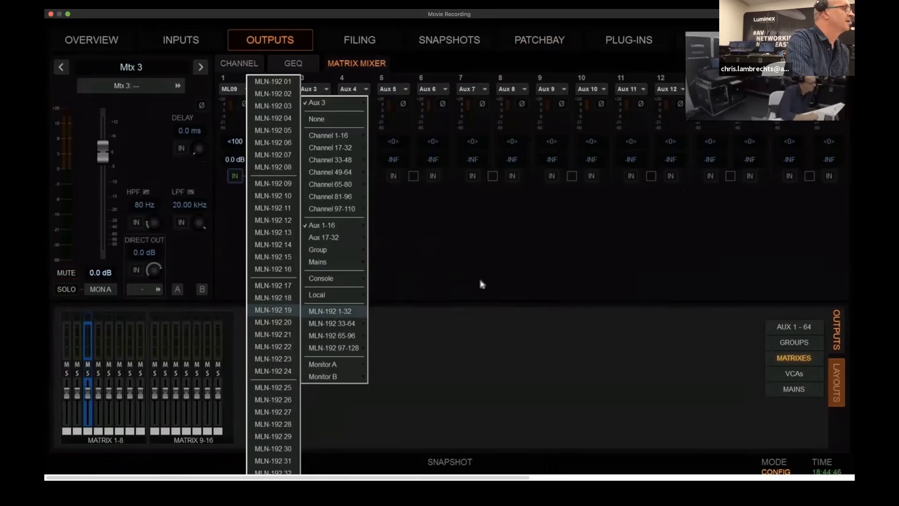
pyautogui.click(452, 384)
# Check in the AVB stream matrix which console input streams receive the P1's AVB Out Audio 1, and return to the BC-24C console
pyautogui.hotkey('ctrl', 'Up')
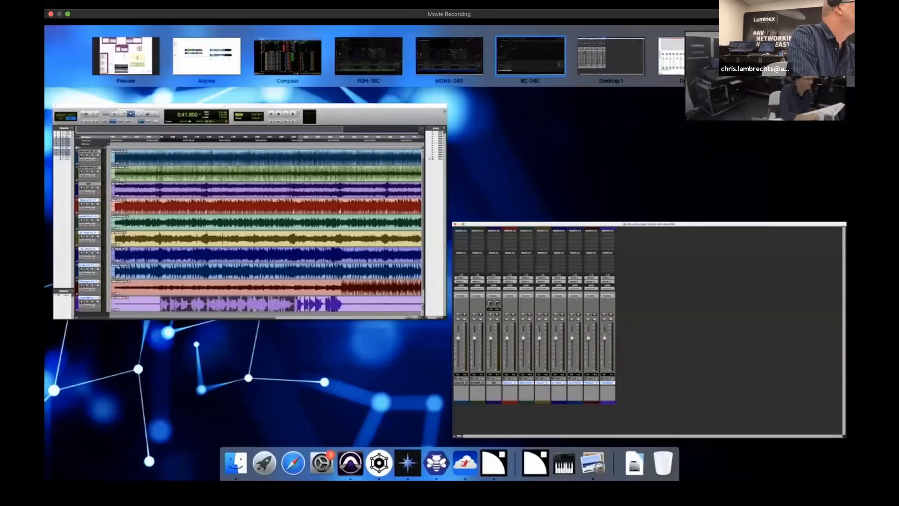
pyautogui.click(773, 56)
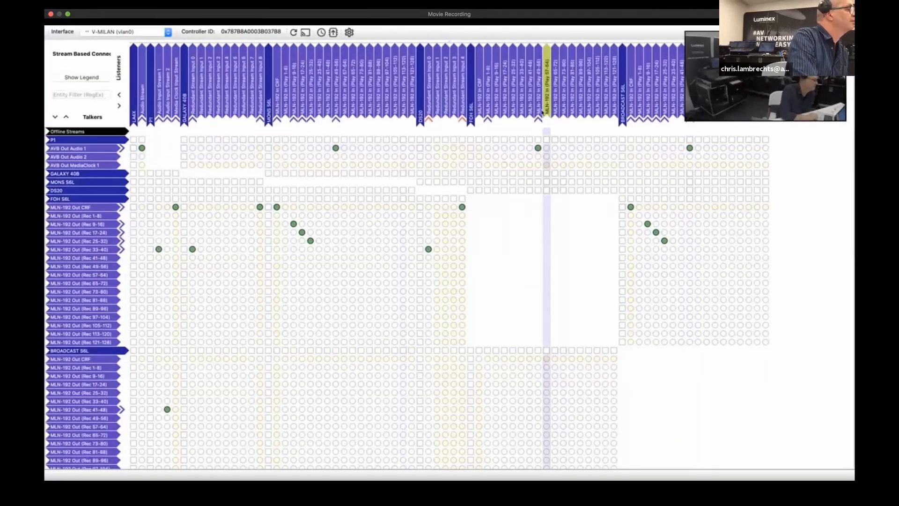
pyautogui.hotkey('ctrl', 'Up')
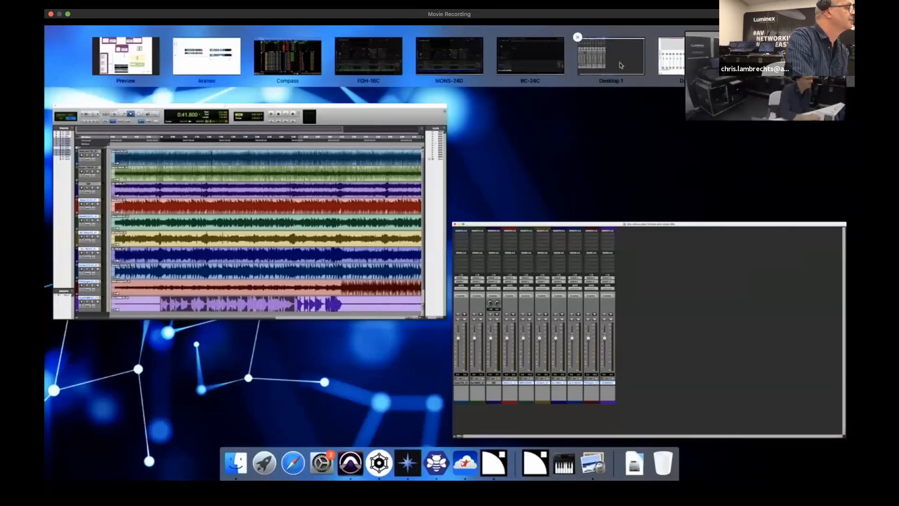
pyautogui.click(391, 52)
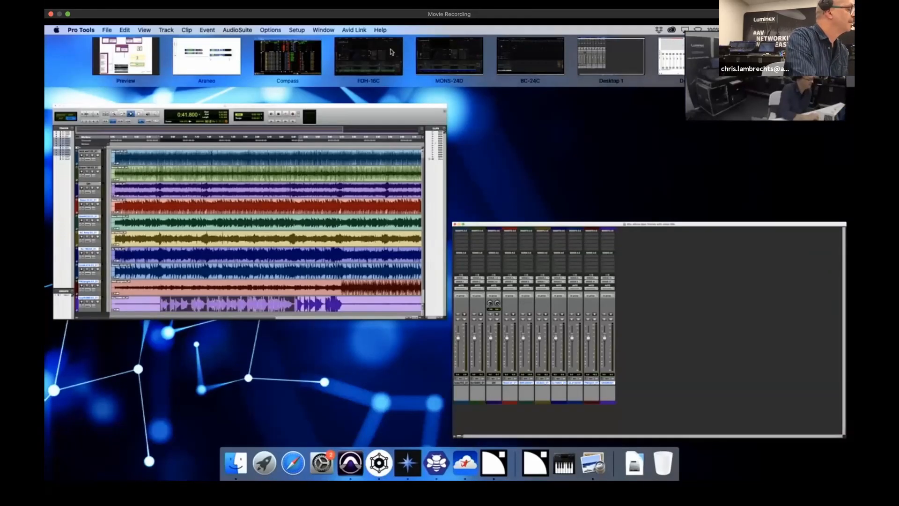
pyautogui.hotkey('ctrl', 'Up')
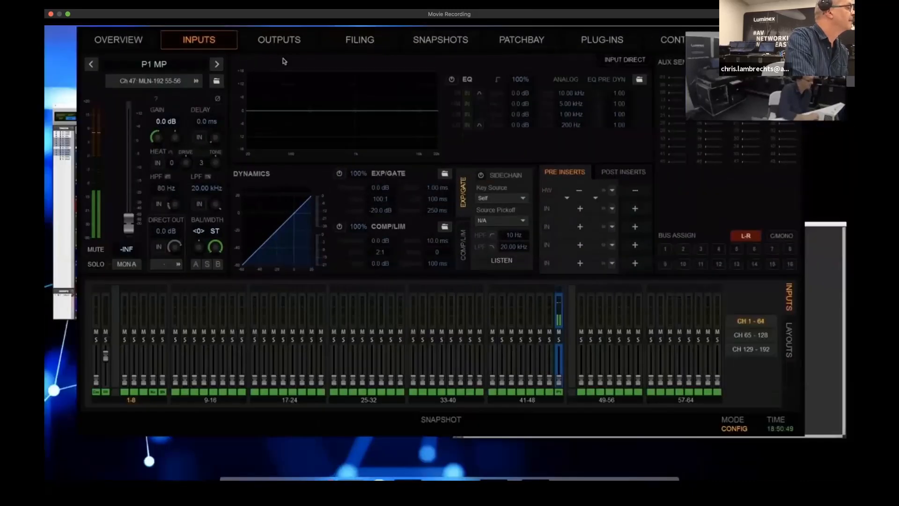
pyautogui.click(470, 60)
pyautogui.hotkey('ctrl', 'Up')
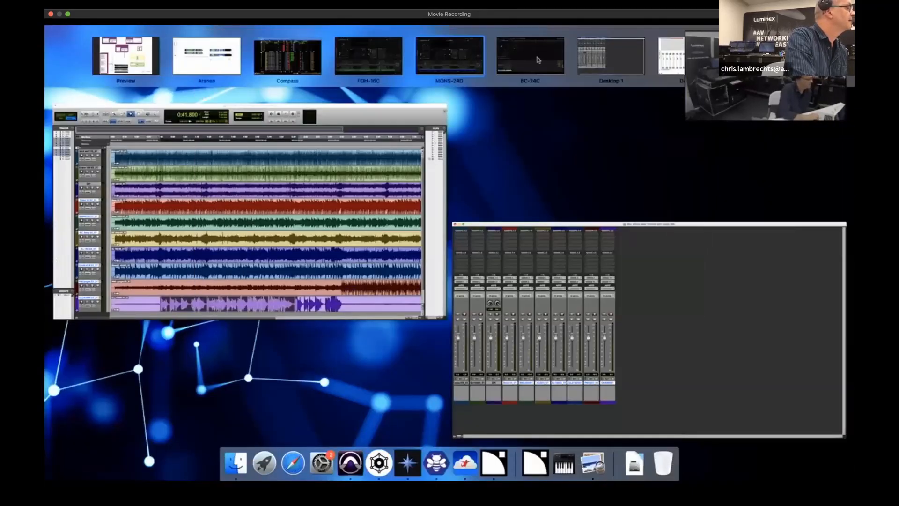
pyautogui.click(537, 59)
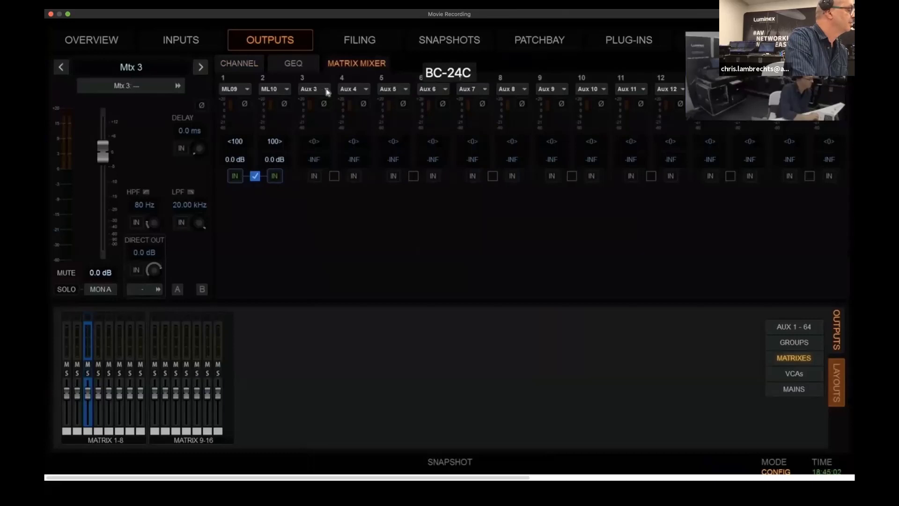
# In Mtx 3's matrix mixer, set MLN-192 55 as the source of input 3 and MLN-192 56 as the source of input 4
pyautogui.click(327, 90)
pyautogui.moveTo(322, 268)
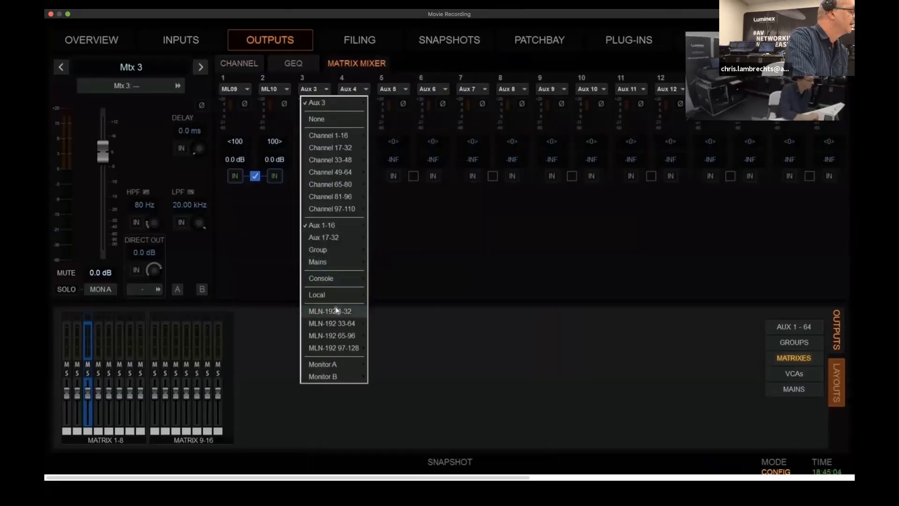
pyautogui.moveTo(338, 312)
pyautogui.moveTo(319, 324)
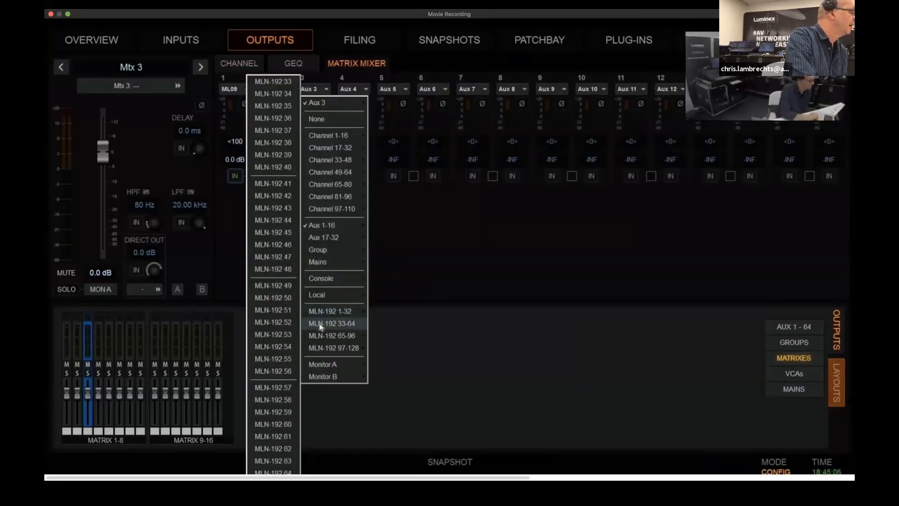
pyautogui.click(271, 360)
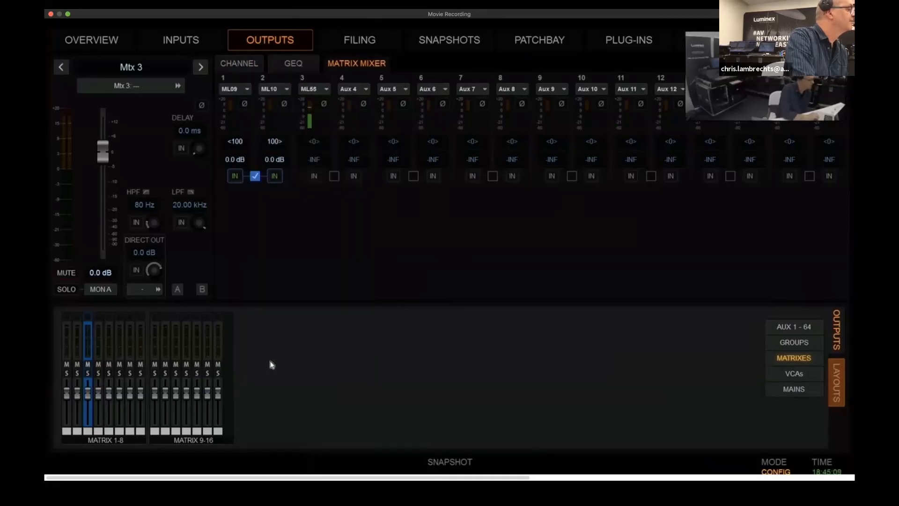
pyautogui.click(364, 93)
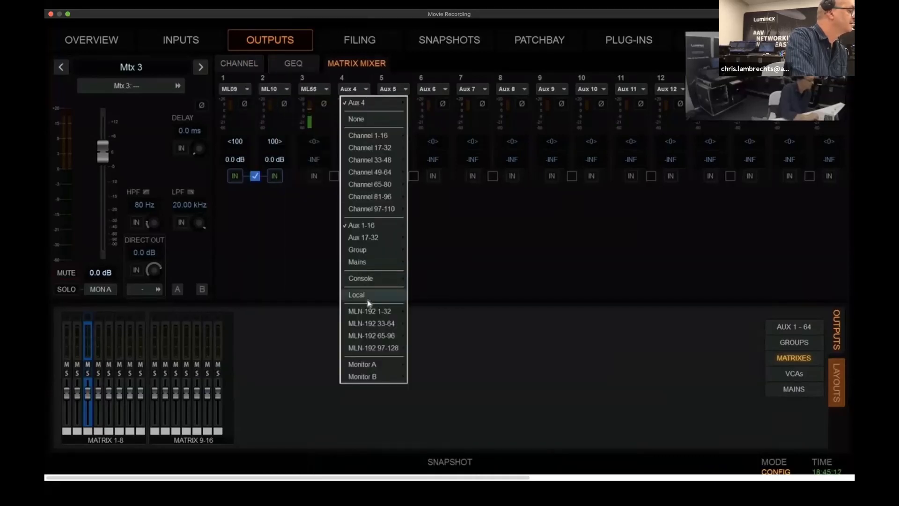
pyautogui.moveTo(372, 313)
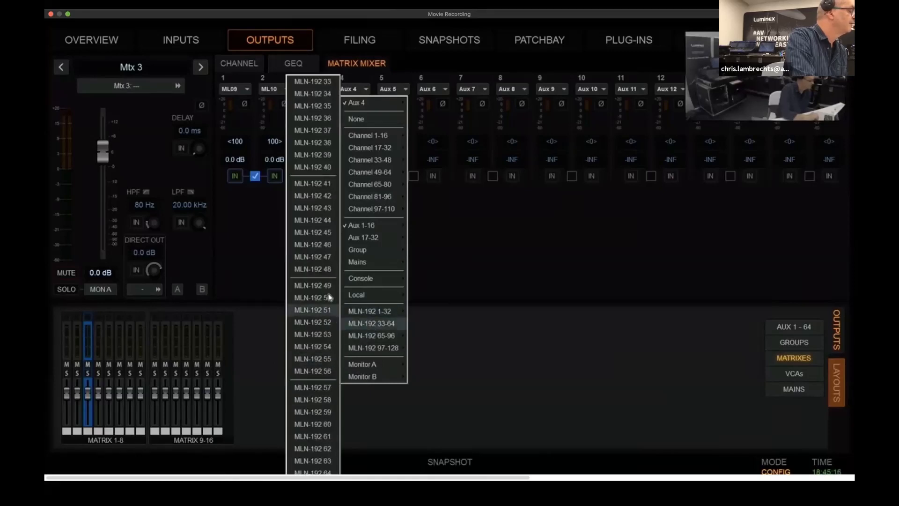
pyautogui.click(317, 371)
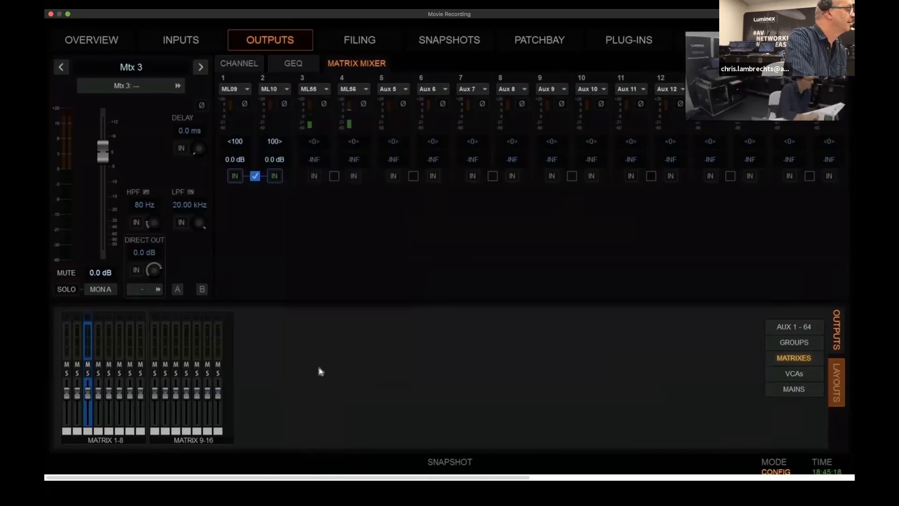
# Link matrix mixer inputs 3 and 4 as a stereo pair, panned <100 and 100>, with their level at 0 dB
pyautogui.click(334, 176)
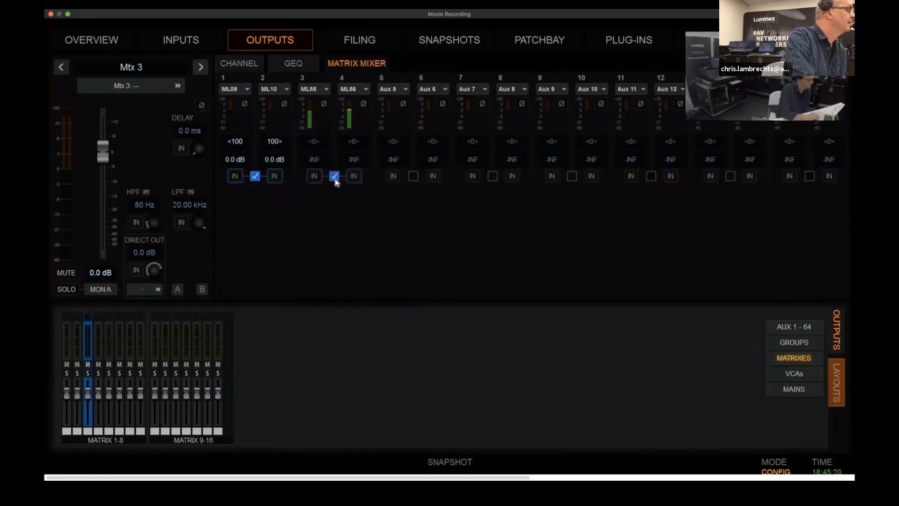
pyautogui.click(313, 142)
pyautogui.moveTo(236, 147); pyautogui.dragTo(210, 82)
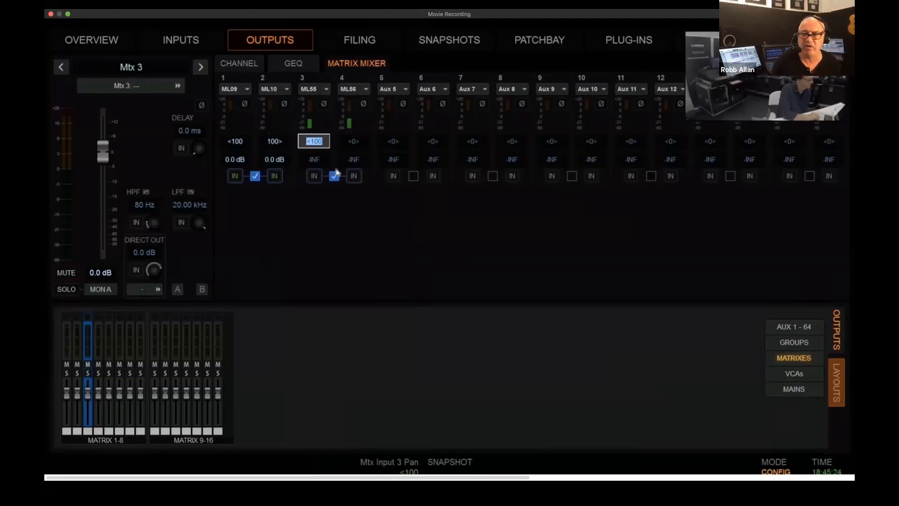
pyautogui.click(354, 140)
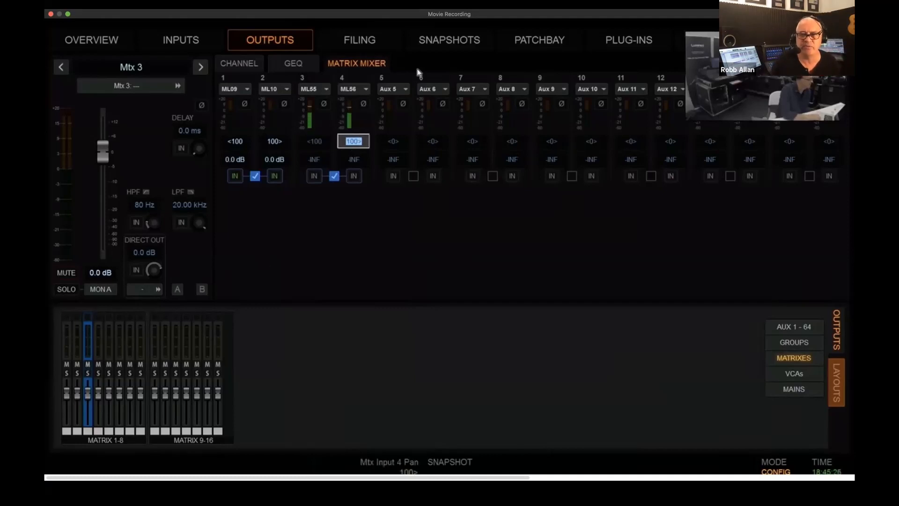
pyautogui.click(313, 159)
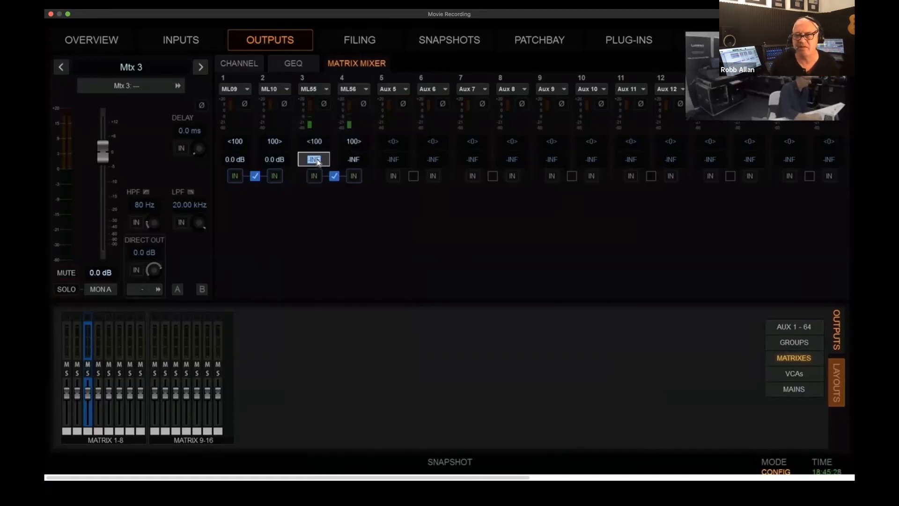
pyautogui.write('0')
pyautogui.press('Return')
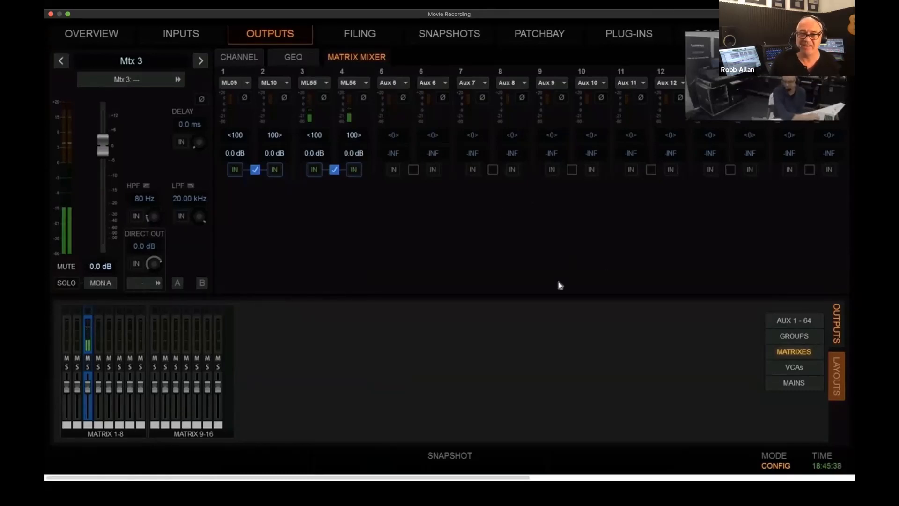
# Switch to the AVB controller, expand the MONS S6L and DS20 talkers, and examine the stream connections across the network
pyautogui.hotkey('ctrl', 'Up')
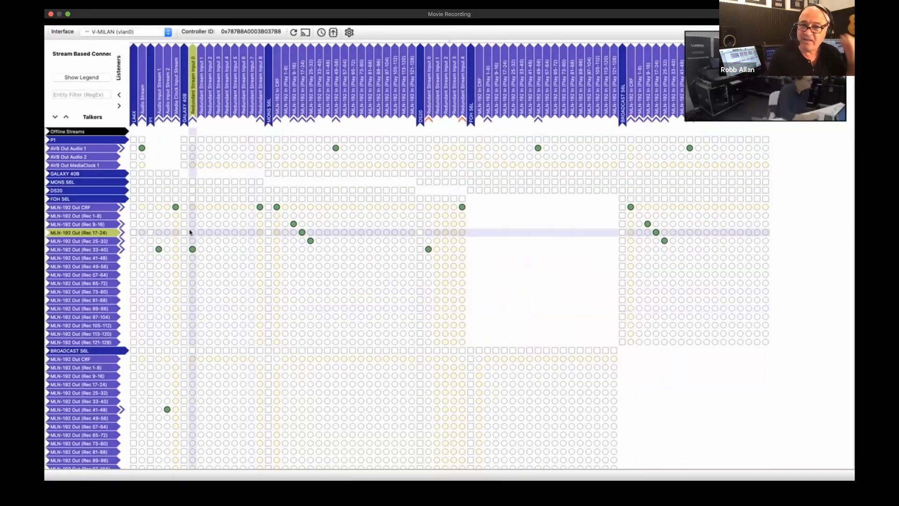
pyautogui.click(84, 184)
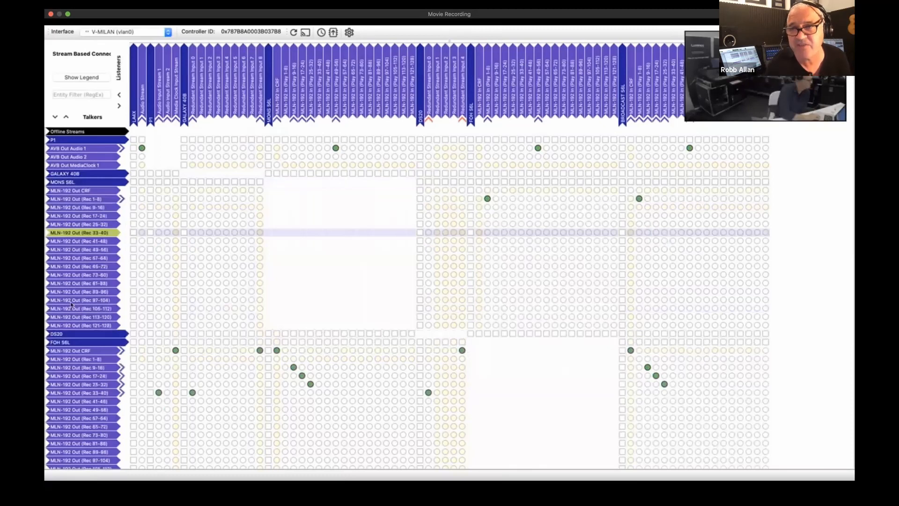
pyautogui.click(71, 334)
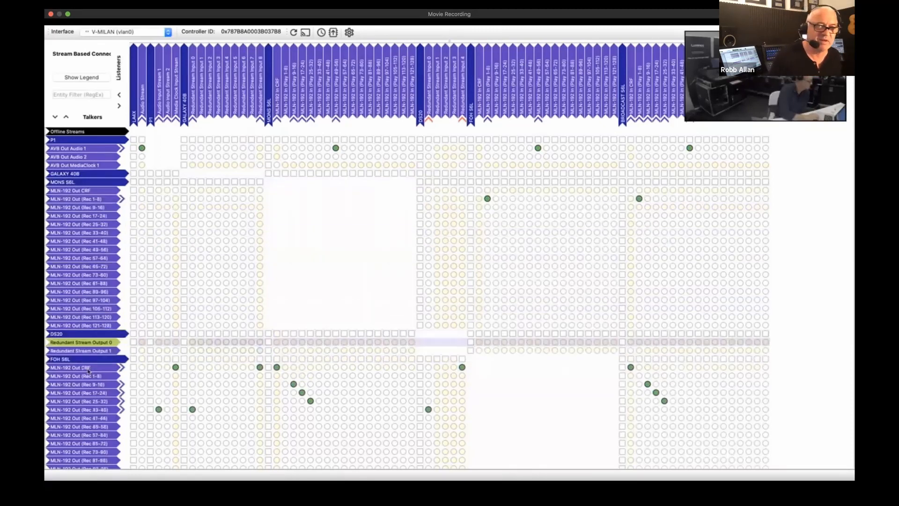
pyautogui.scroll(-5, 88, 371)
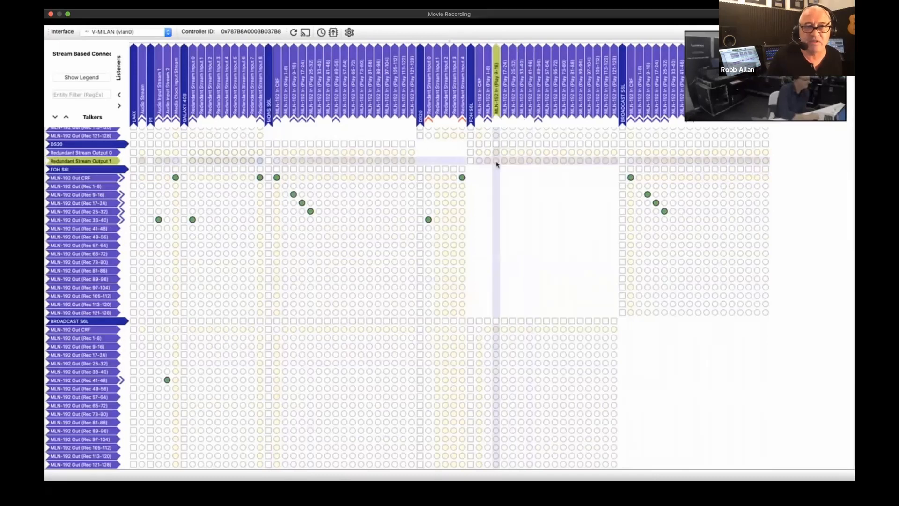
pyautogui.scroll(5, 496, 164)
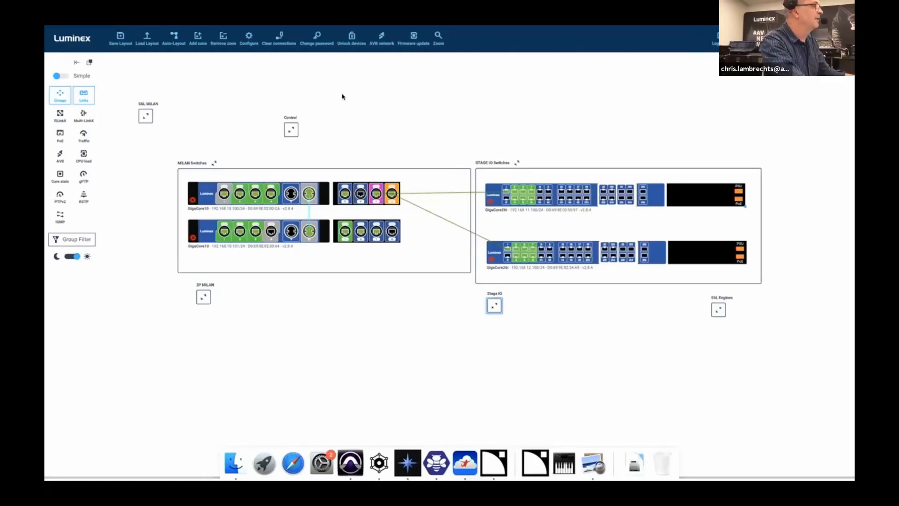
# In the Luminex network view, expand the Control zone and shift the Avid device slightly within it
pyautogui.click(290, 133)
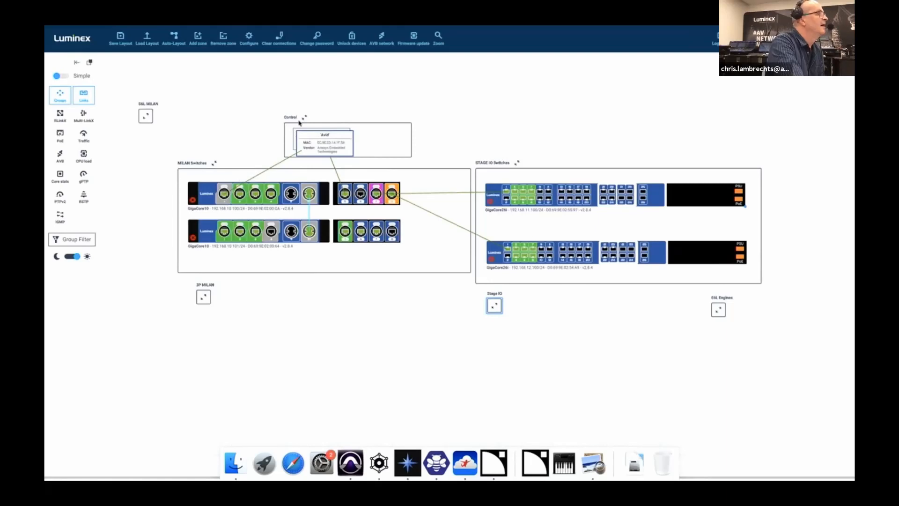
pyautogui.moveTo(318, 136); pyautogui.dragTo(315, 133)
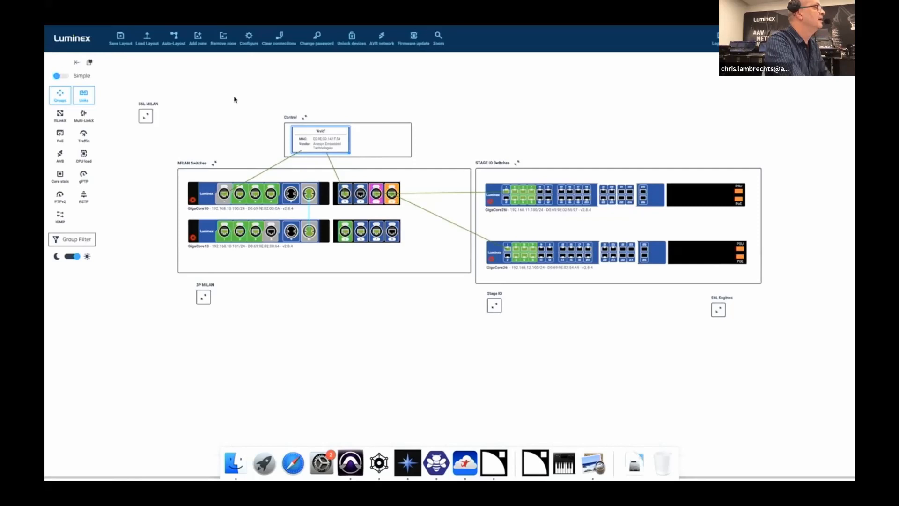
# Open the GigaCore port configuration and inspect the Stage IO A and Stage IO B group assignments of the switch ports
pyautogui.click(249, 39)
pyautogui.moveTo(350, 132); pyautogui.dragTo(230, 234)
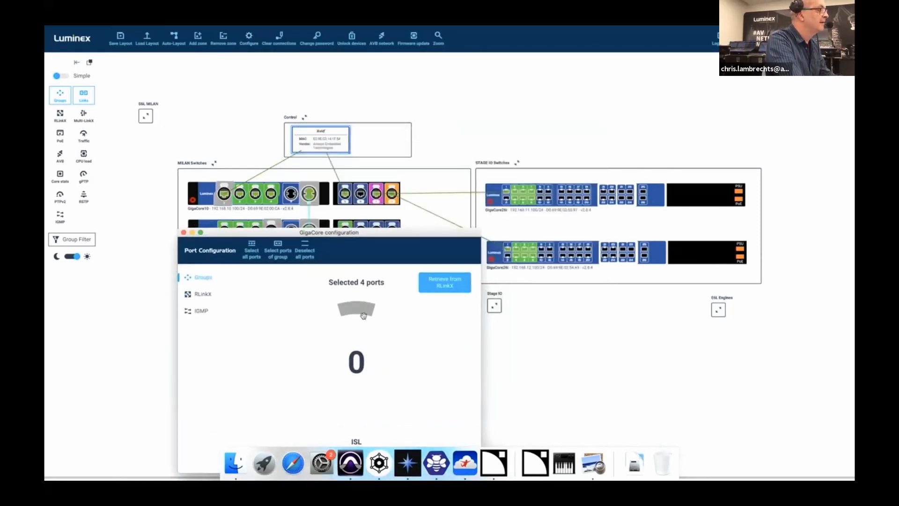
pyautogui.moveTo(420, 329); pyautogui.dragTo(436, 366)
pyautogui.moveTo(383, 236); pyautogui.dragTo(329, 235)
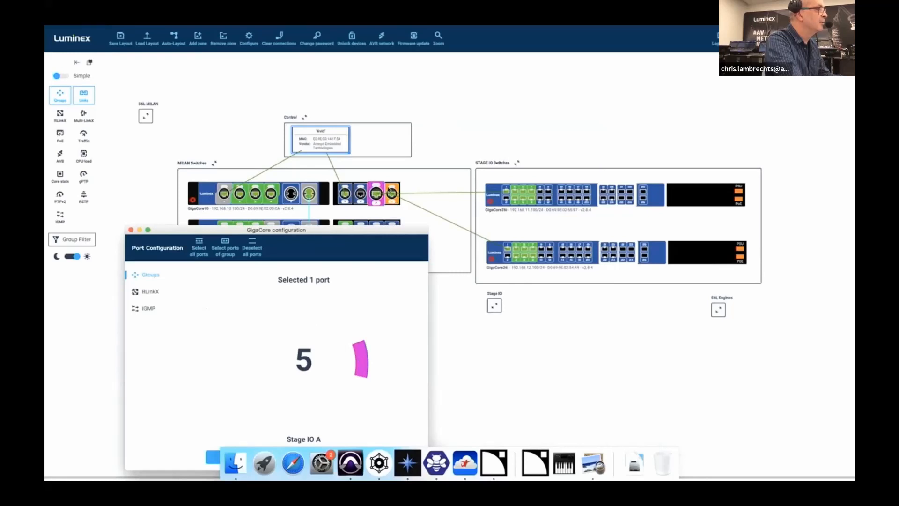
pyautogui.click(493, 195)
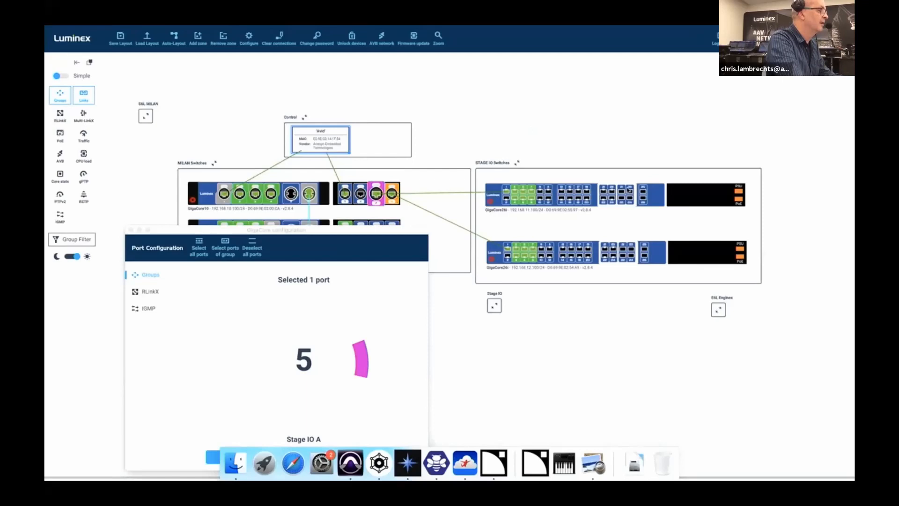
pyautogui.click(654, 197)
pyautogui.moveTo(359, 359); pyautogui.dragTo(363, 384)
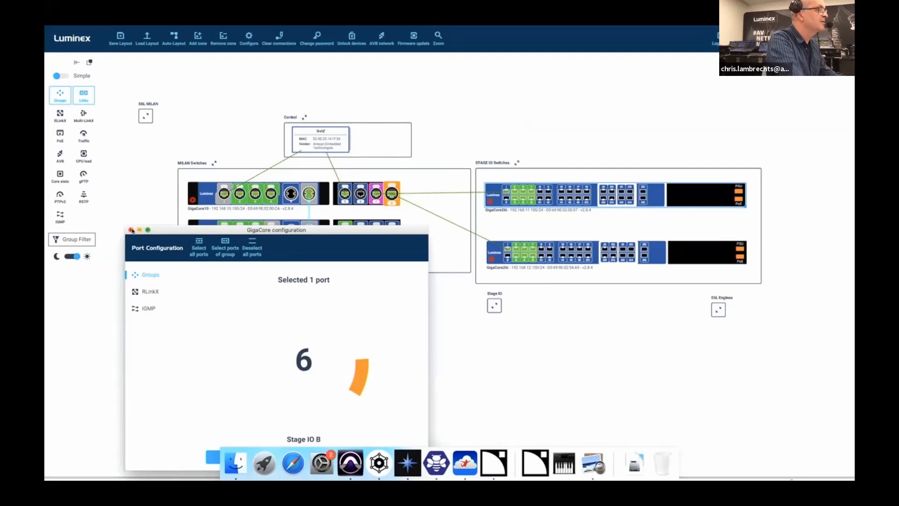
# Close the port configuration and shift both GigaCore26i switches slightly within the STAGE IO Switches zone
pyautogui.click(131, 230)
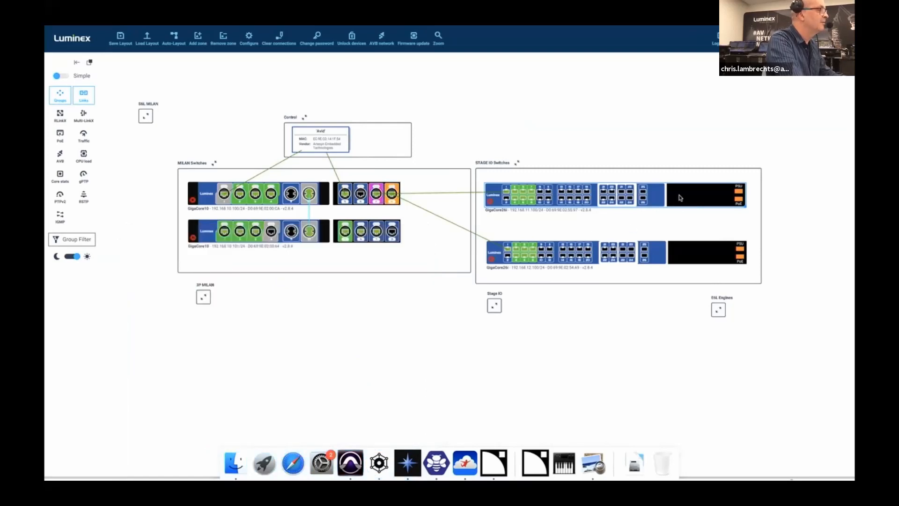
pyautogui.moveTo(680, 197)
pyautogui.mouseDown()
pyautogui.moveTo(685, 114)
pyautogui.moveTo(702, 170)
pyautogui.moveTo(686, 205)
pyautogui.mouseUp()
pyautogui.moveTo(700, 257)
pyautogui.mouseDown()
pyautogui.moveTo(696, 87)
pyautogui.moveTo(651, 257)
pyautogui.moveTo(584, 305)
pyautogui.moveTo(719, 257)
pyautogui.moveTo(704, 252)
pyautogui.mouseUp()
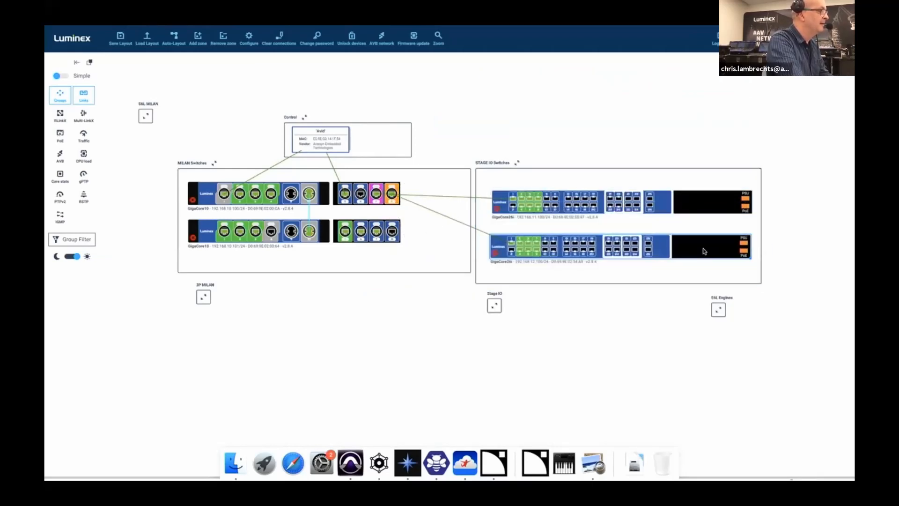
# Open the macOS network settings and inspect the IP configuration of the LUM TB Control, V-MILAN, V-Lum A, V-Lum B and E6L-16C interfaces
pyautogui.click(323, 466)
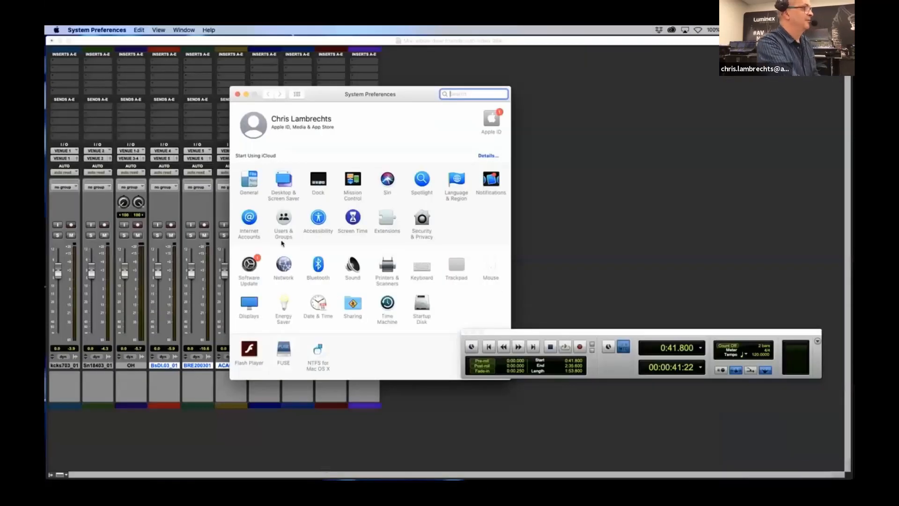
pyautogui.click(284, 267)
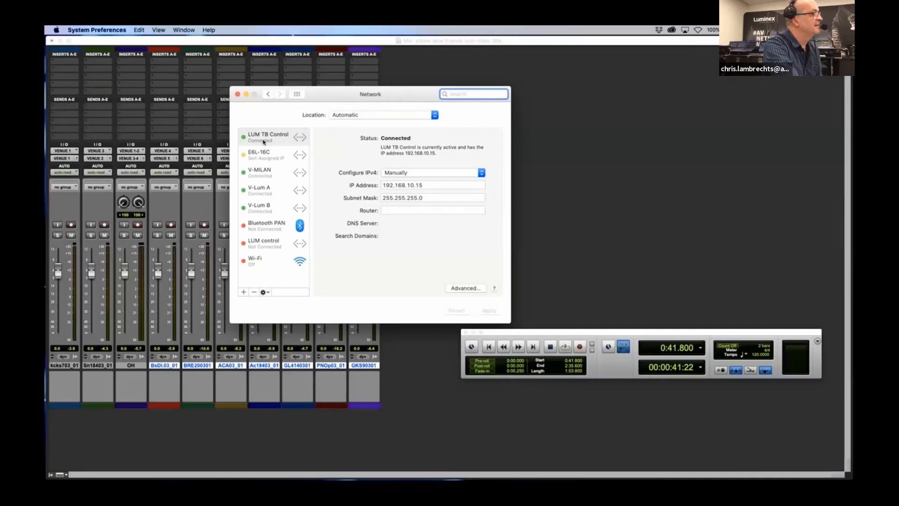
pyautogui.click(260, 139)
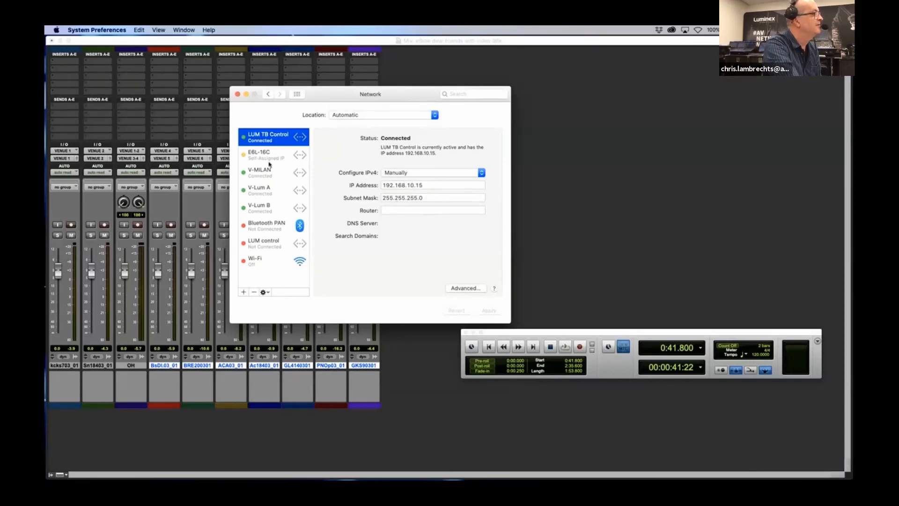
pyautogui.click(262, 177)
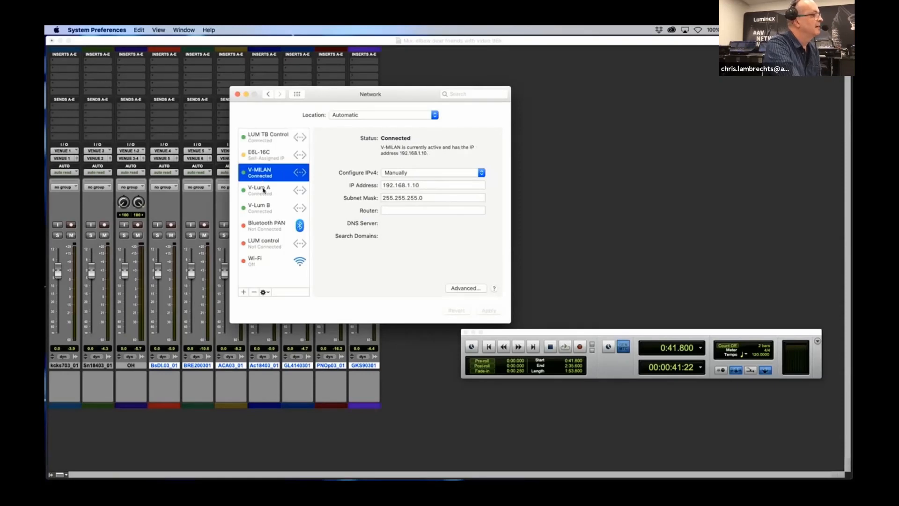
pyautogui.click(264, 189)
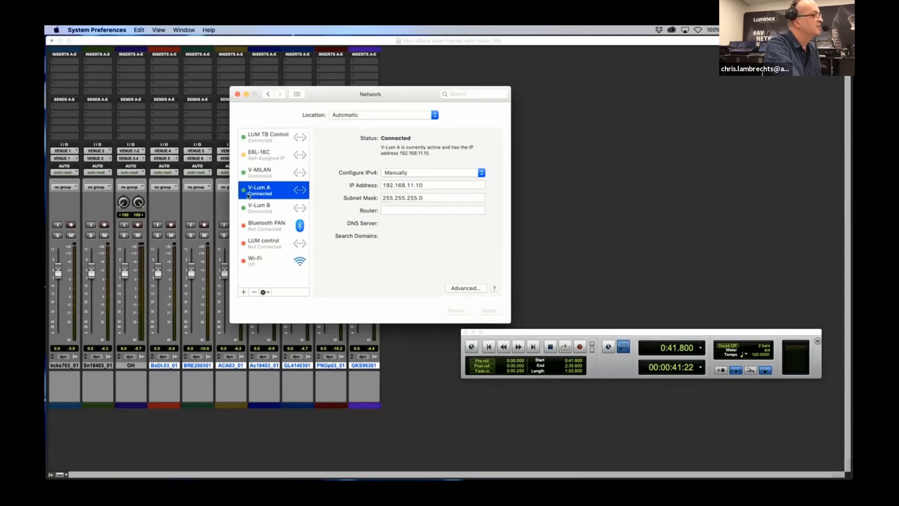
pyautogui.click(268, 211)
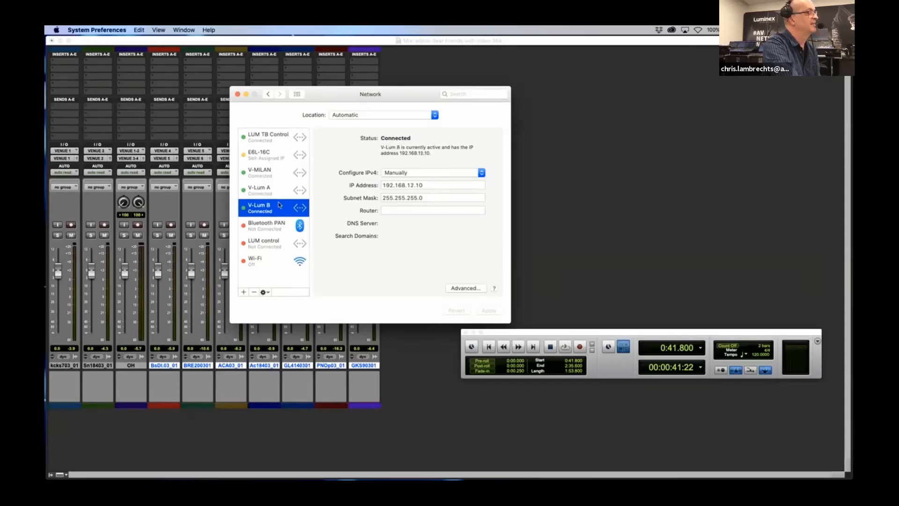
pyautogui.click(261, 155)
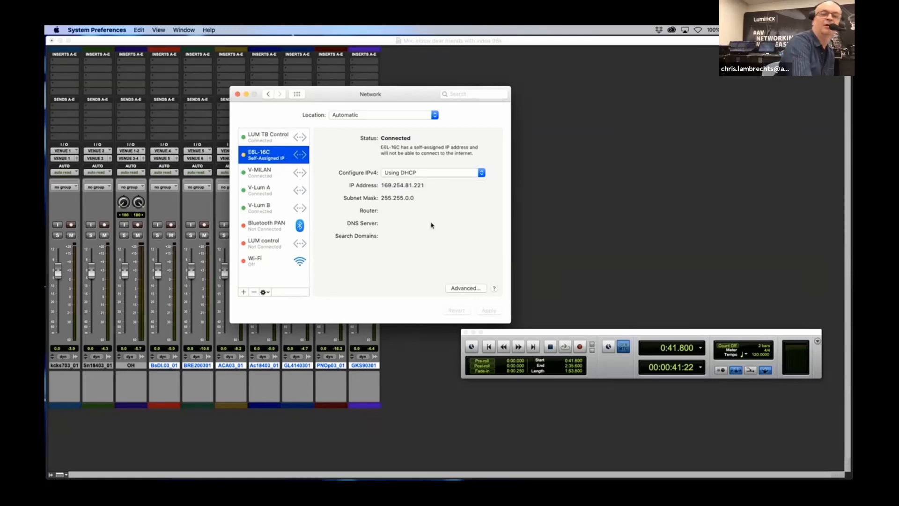
pyautogui.click(297, 95)
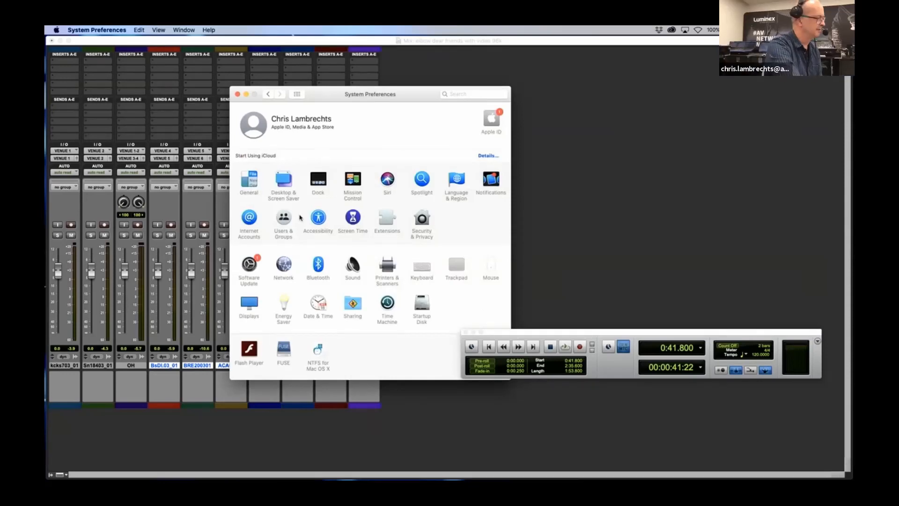
# Switch to the FOH-16C console and examine its Ethernet control address in the interaction options
pyautogui.hotkey('ctrl', 'Up')
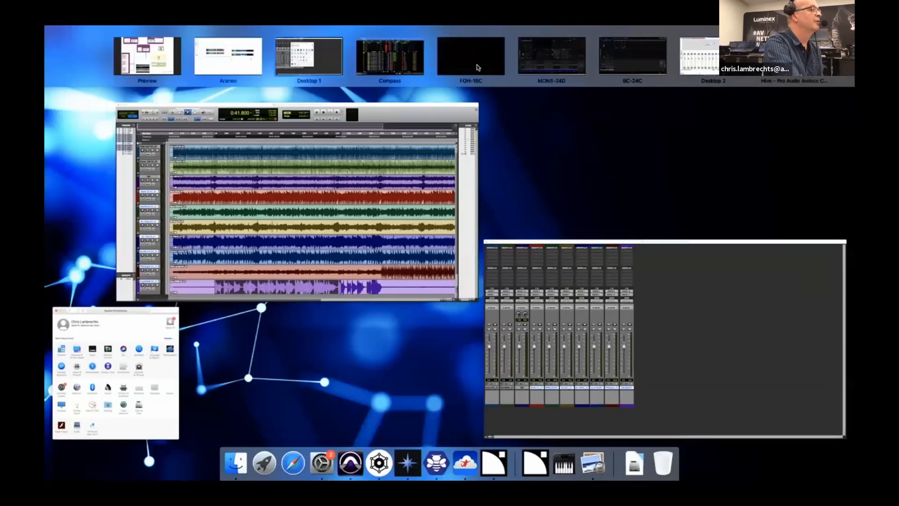
pyautogui.click(477, 67)
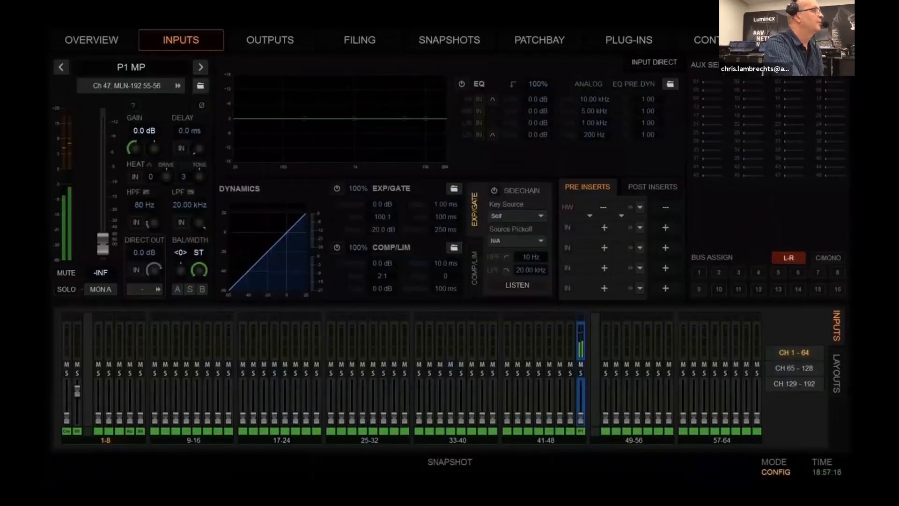
pyautogui.click(808, 40)
pyautogui.click(425, 68)
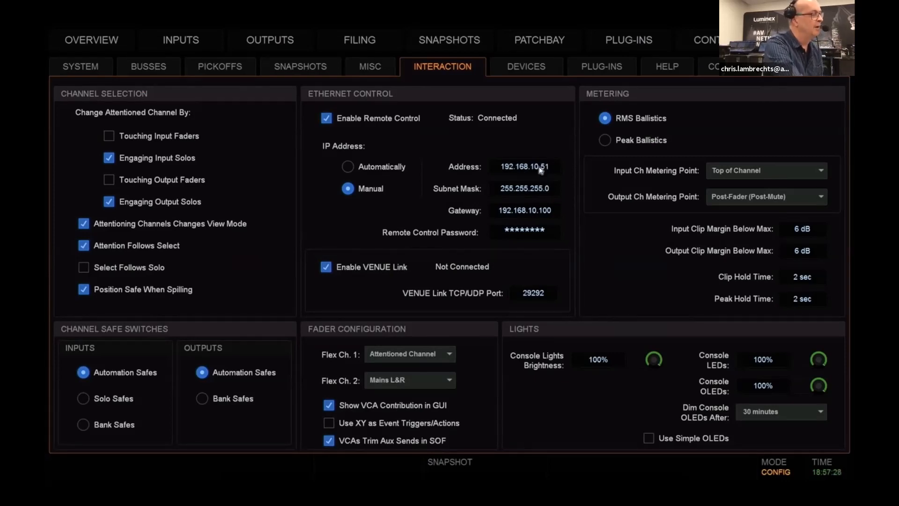
# Examine the Ethernet control settings in the interaction options of the MONS-24D and BC-24C consoles
pyautogui.hotkey('ctrl', 'Up')
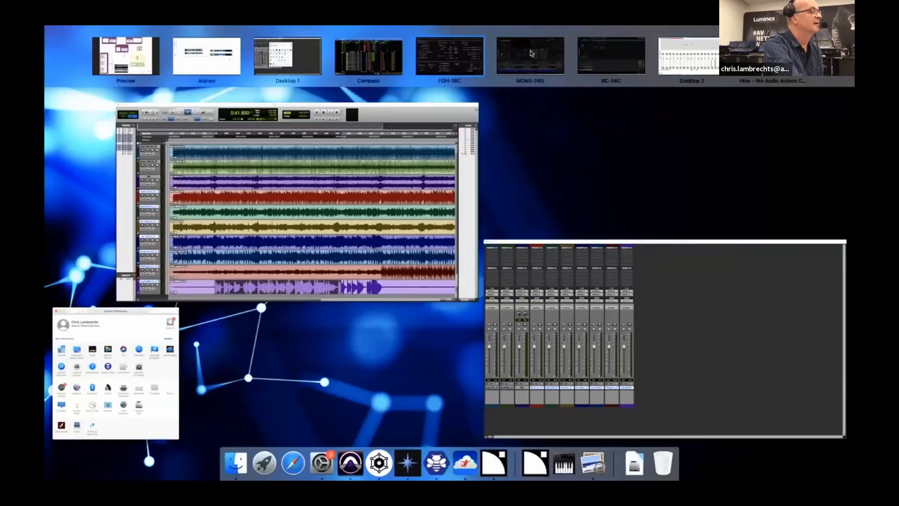
pyautogui.click(532, 53)
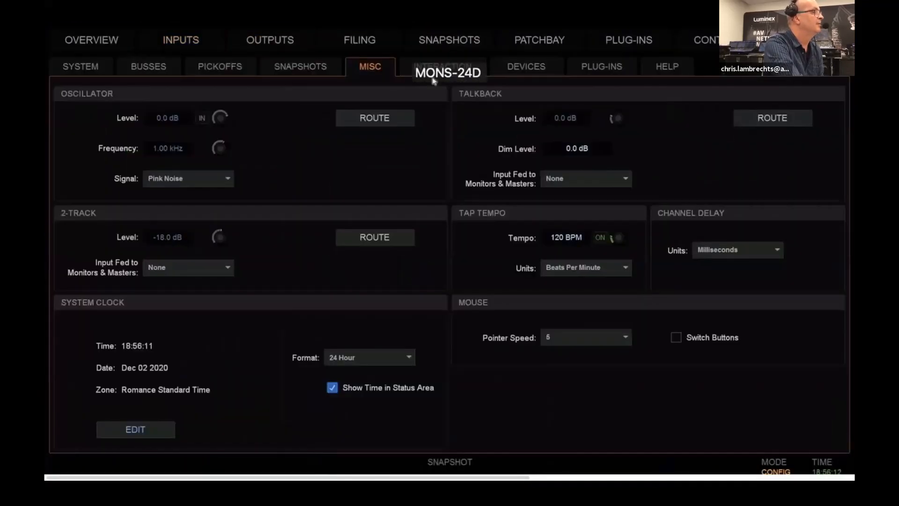
pyautogui.click(443, 67)
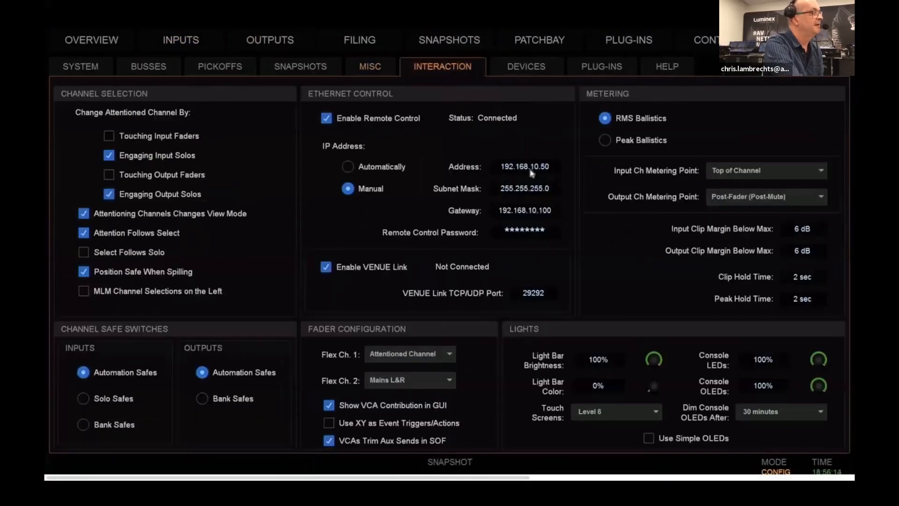
pyautogui.hotkey('ctrl', 'Up')
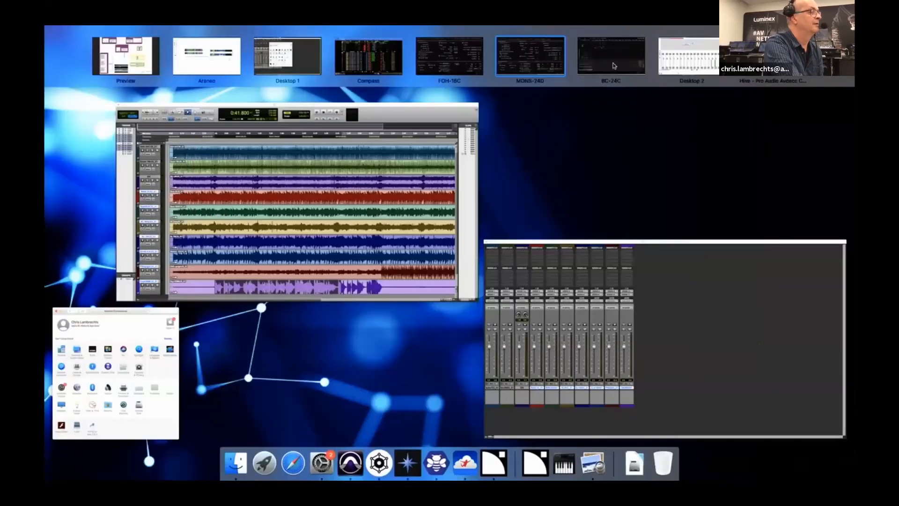
pyautogui.click(610, 55)
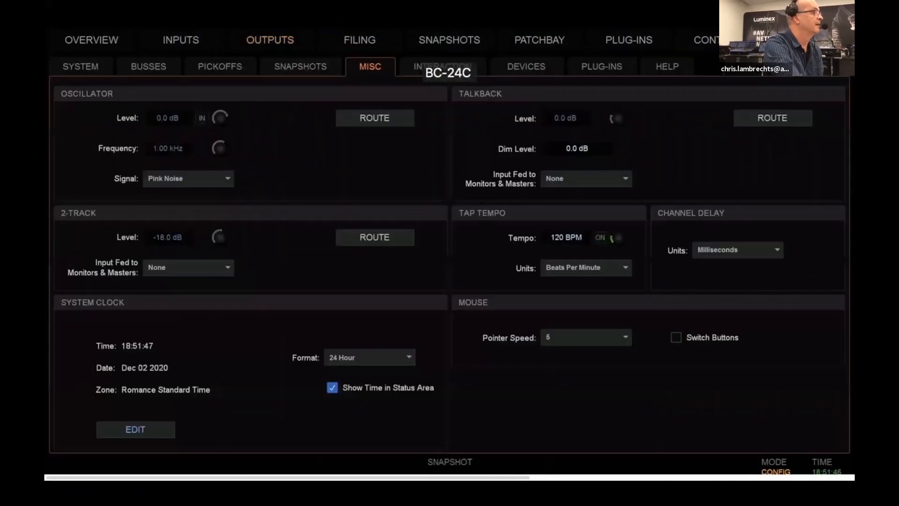
pyautogui.click(433, 66)
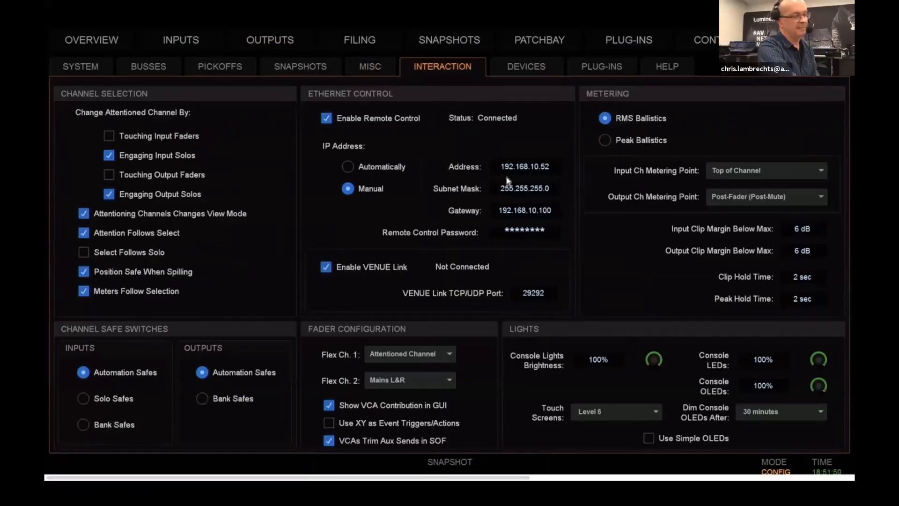
pyautogui.moveTo(530, 300)
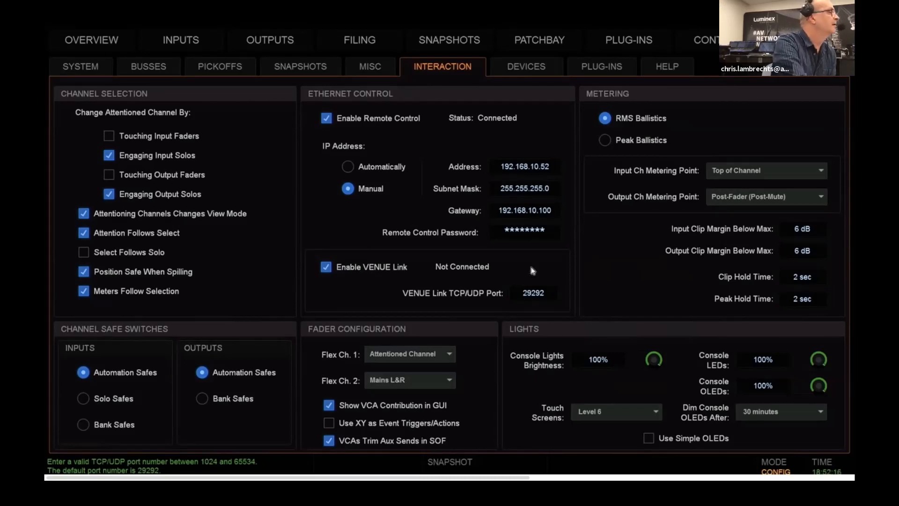
# Return to the FOH-16C console and inspect the Pro Tools entry among the connected devices
pyautogui.hotkey('ctrl', 'Up')
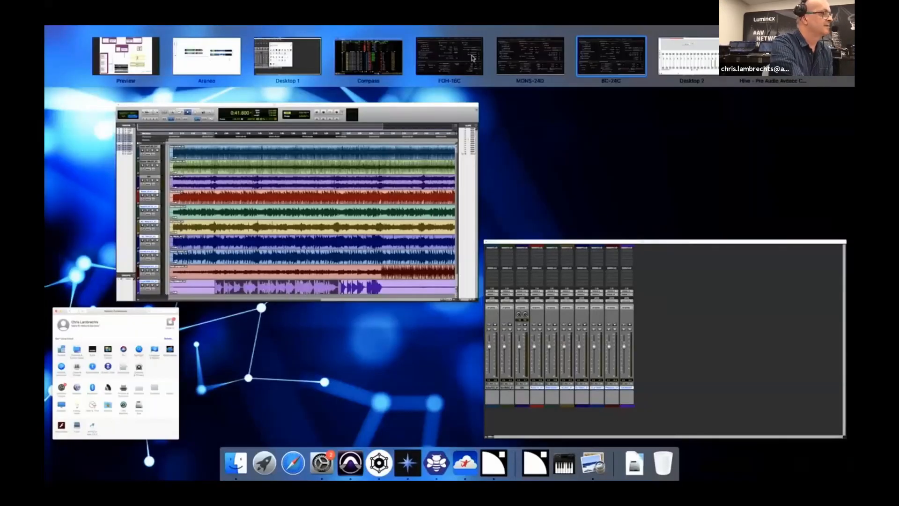
pyautogui.click(473, 58)
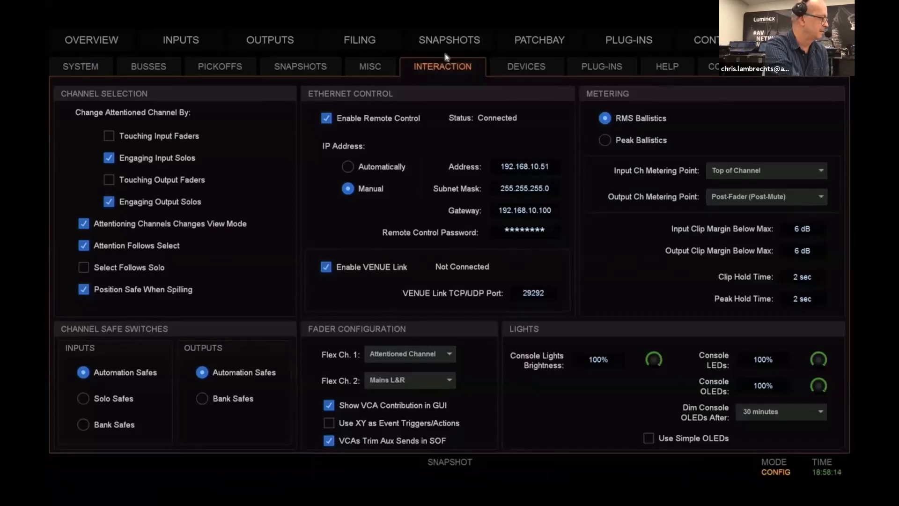
pyautogui.click(80, 71)
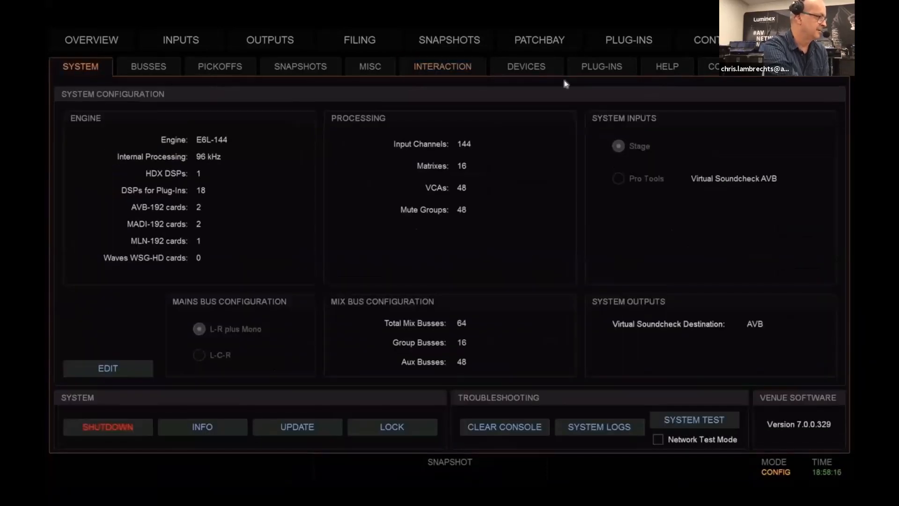
pyautogui.click(538, 71)
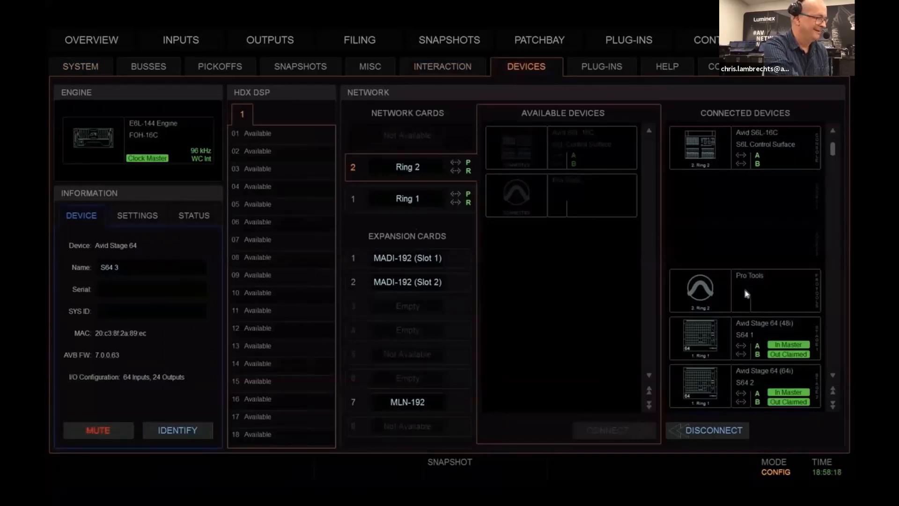
pyautogui.click(748, 294)
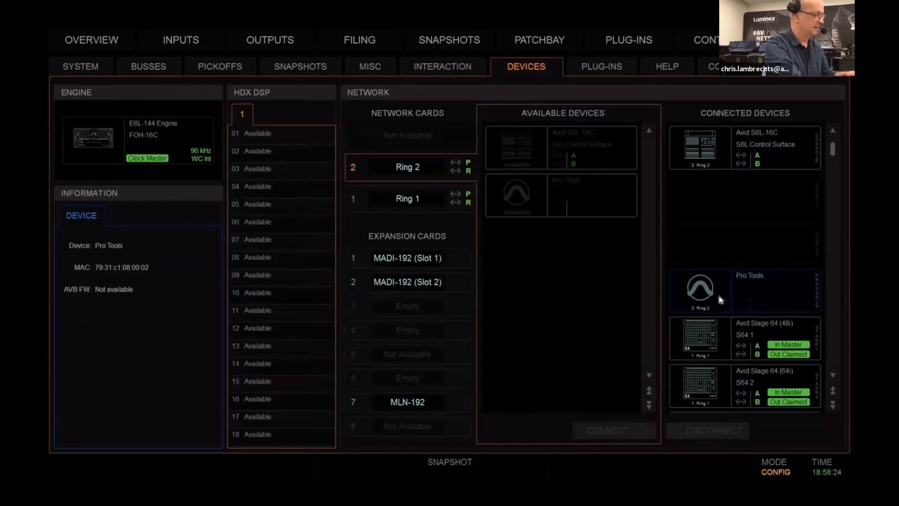
# Switch to Audio MIDI Setup and examine the E6 Engine 47b4 entry in the Network Device Browser
pyautogui.press('super+space')
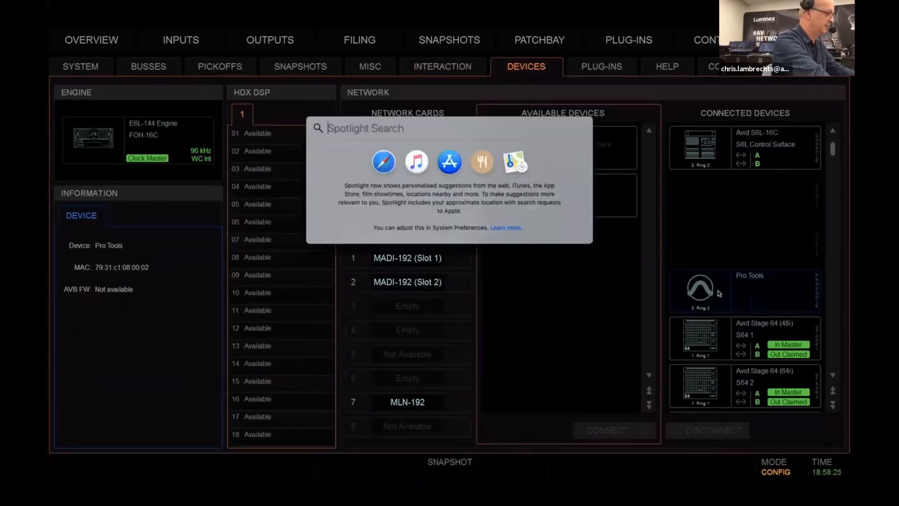
pyautogui.write('audio')
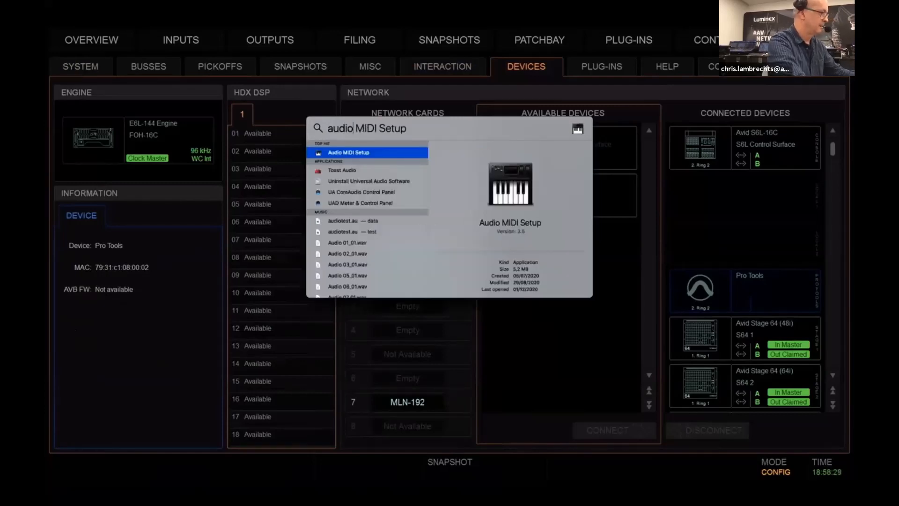
pyautogui.press('Return')
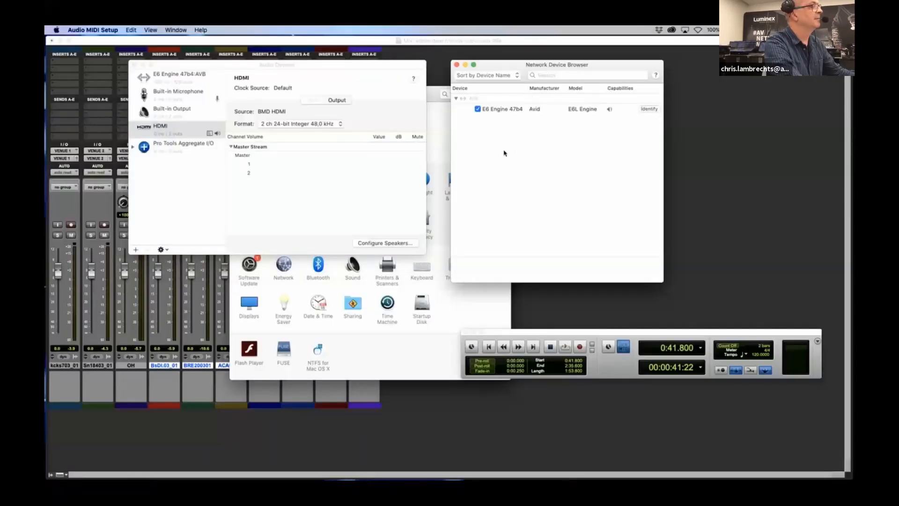
pyautogui.moveTo(525, 65); pyautogui.dragTo(514, 77)
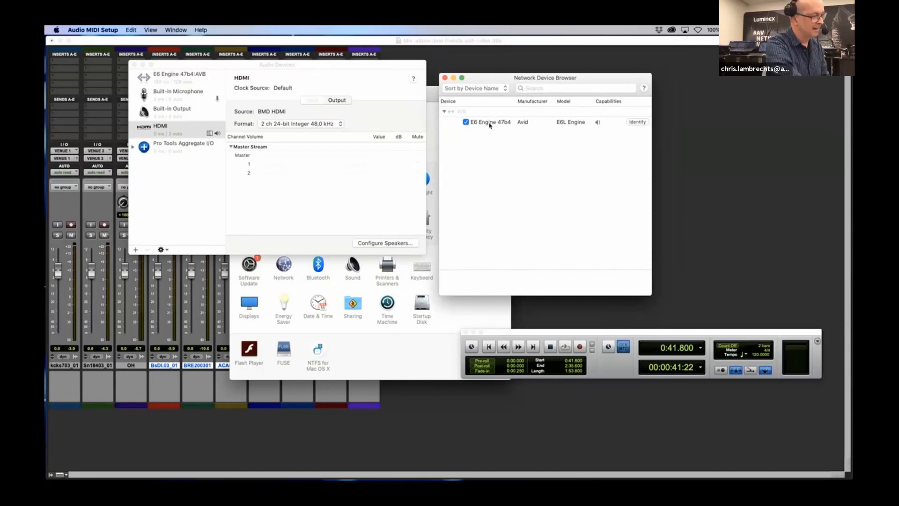
# Switch to Pro Tools and review the playback engine choices, declining the session reload and keeping E6 Engine 47b4:AVB
pyautogui.click(701, 150)
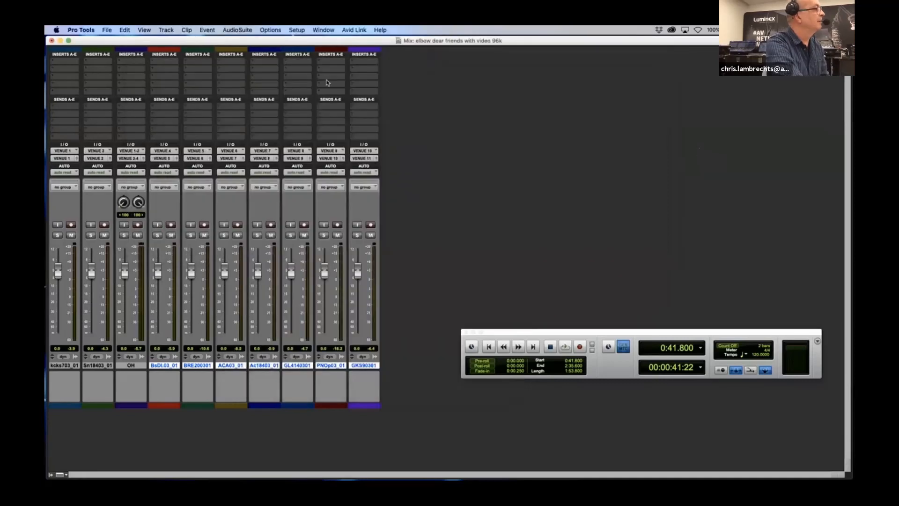
pyautogui.click(298, 30)
pyautogui.click(305, 49)
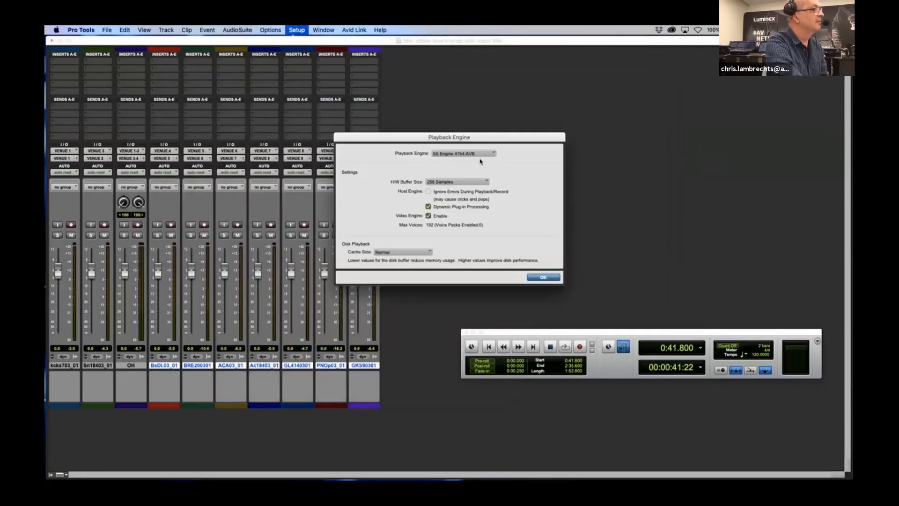
pyautogui.click(493, 154)
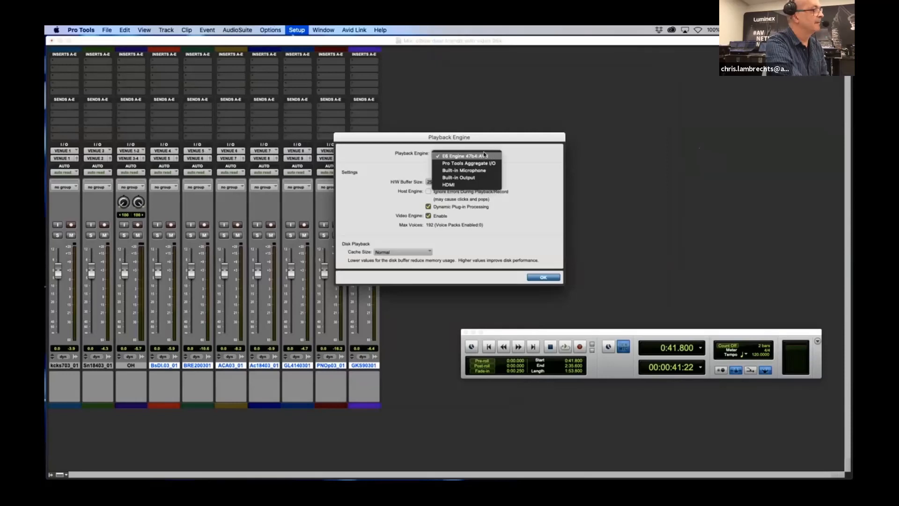
pyautogui.click(484, 156)
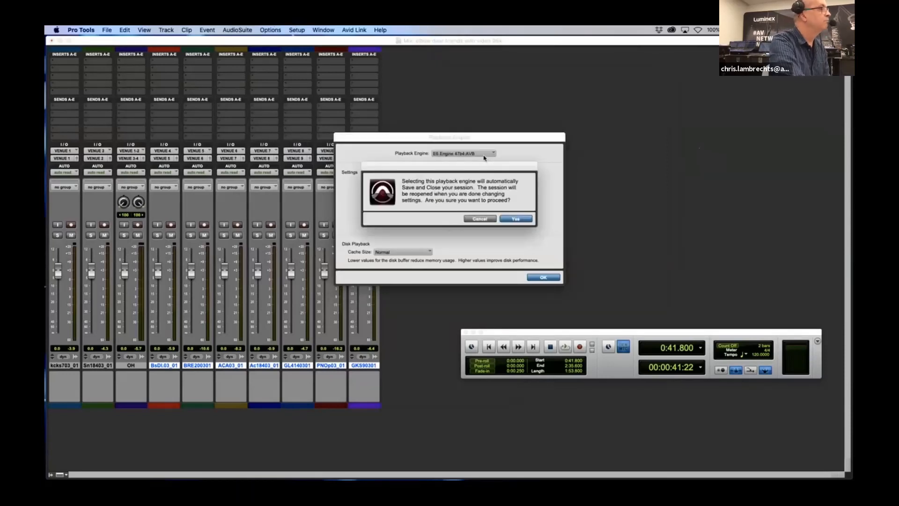
pyautogui.click(478, 219)
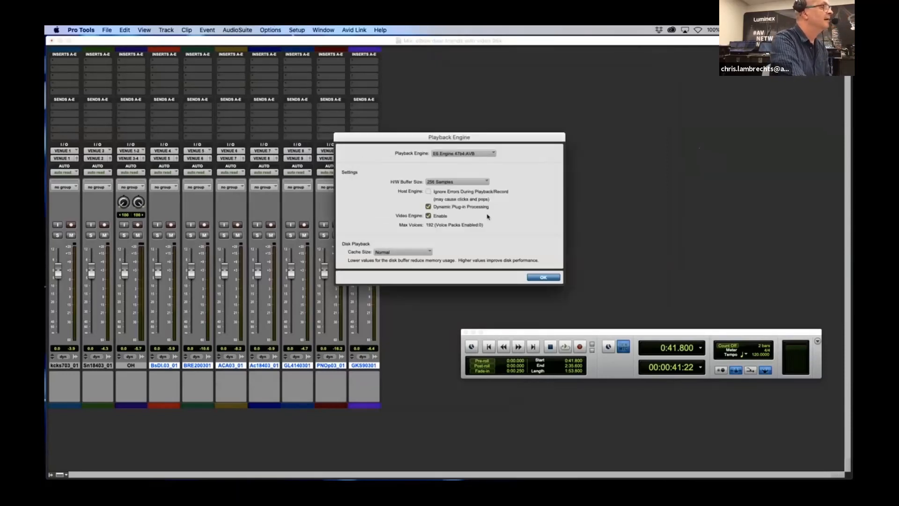
pyautogui.click(543, 277)
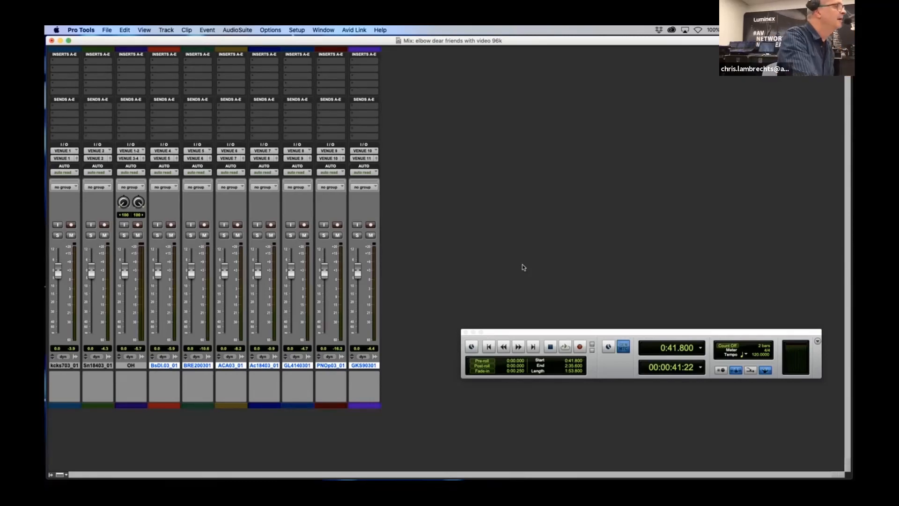
# Switch to the FOH-16C console and review the Pro Tools input mode choices in the system configuration, leaving the settings unedited
pyautogui.hotkey('ctrl', 'Up')
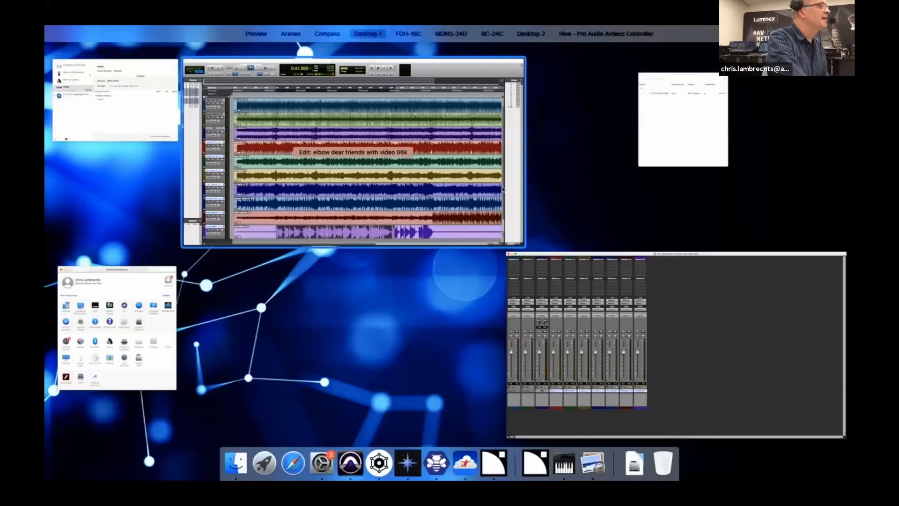
pyautogui.moveTo(477, 38)
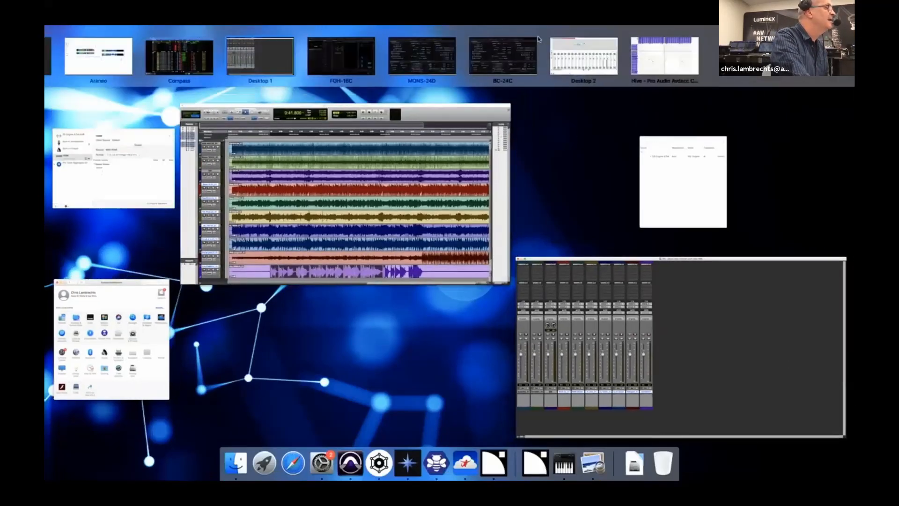
pyautogui.click(349, 57)
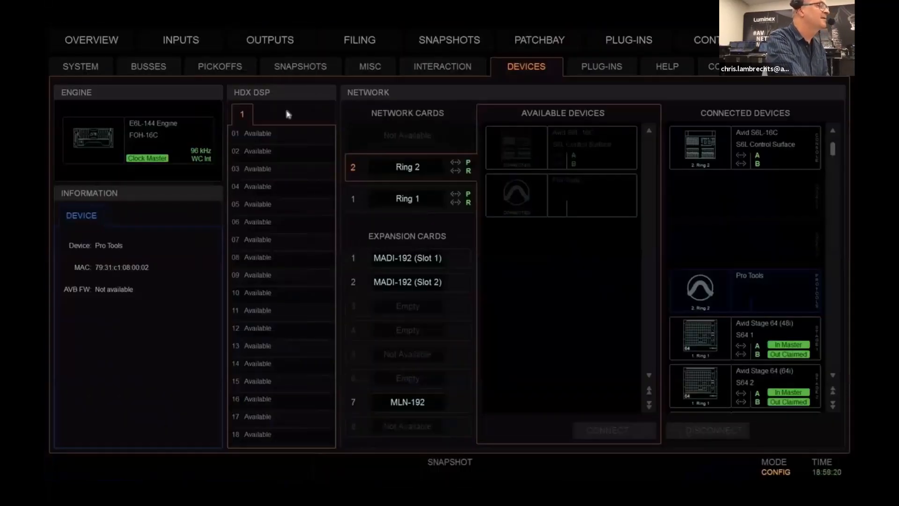
pyautogui.click(81, 70)
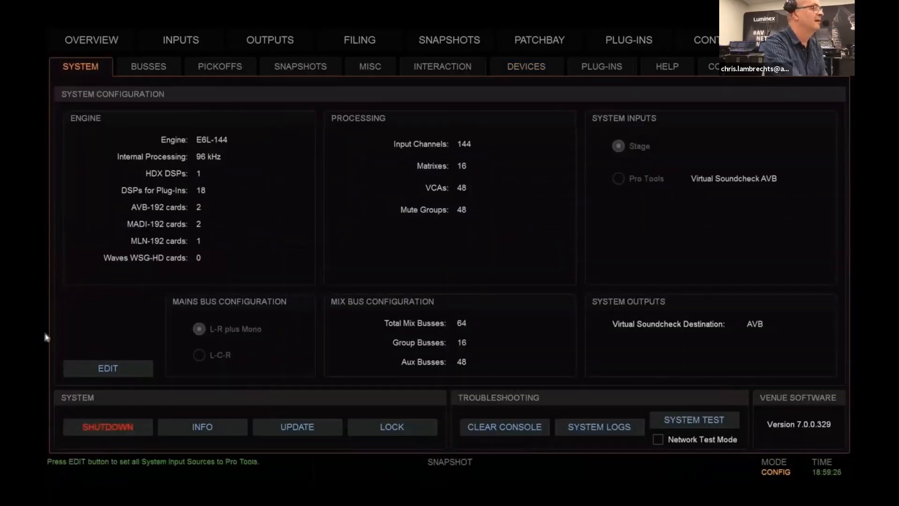
pyautogui.click(109, 370)
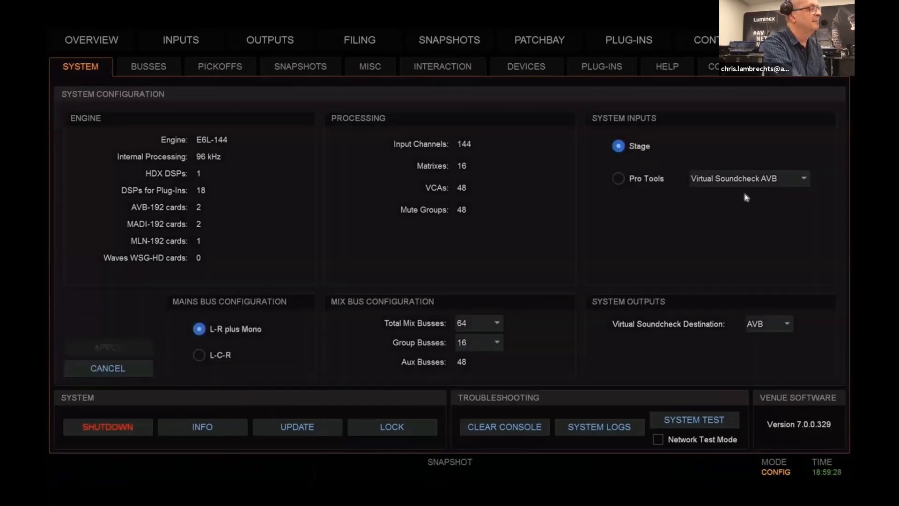
pyautogui.click(781, 180)
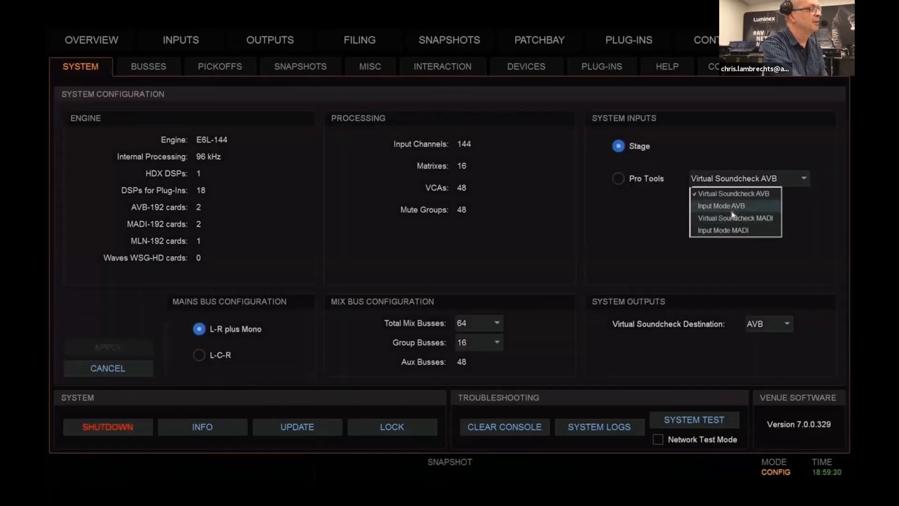
pyautogui.click(627, 212)
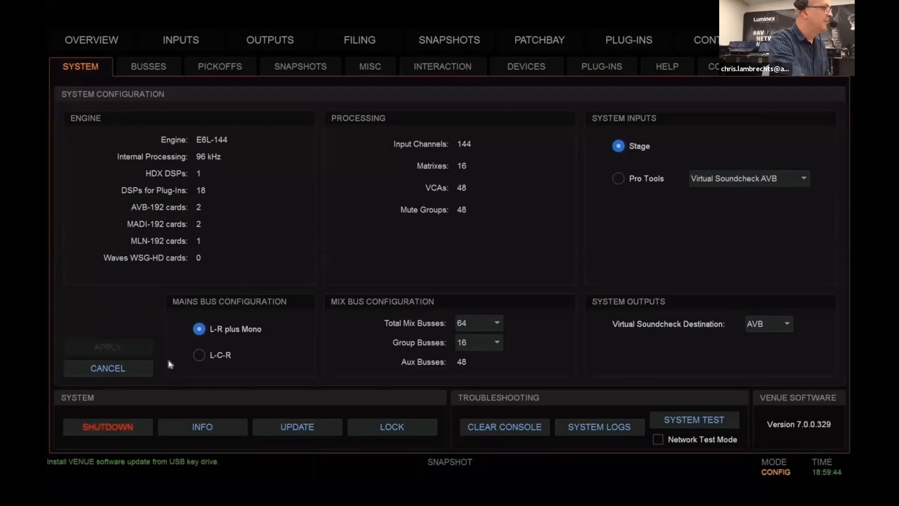
pyautogui.click(120, 371)
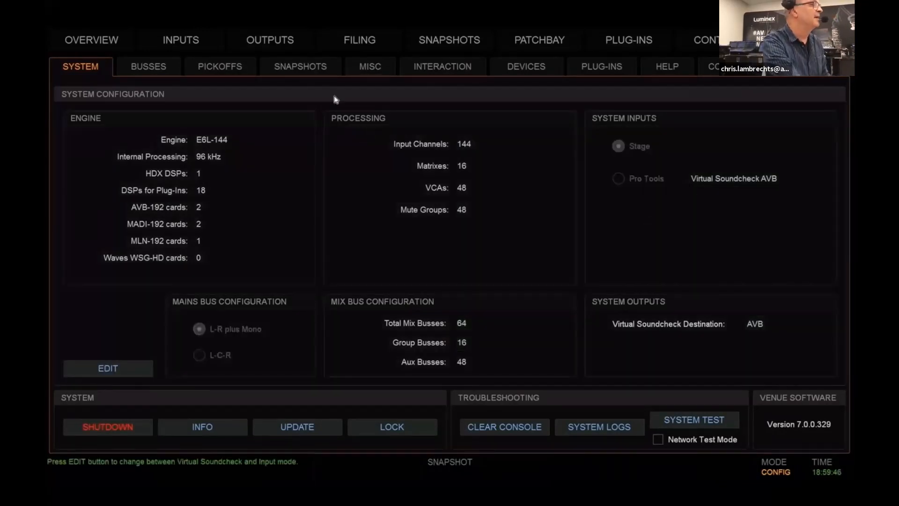
# Examine the patchbay input assignments from the Pro Tools Ethernet AVB channels to the console channels, starting at AVB channel 1
pyautogui.click(540, 42)
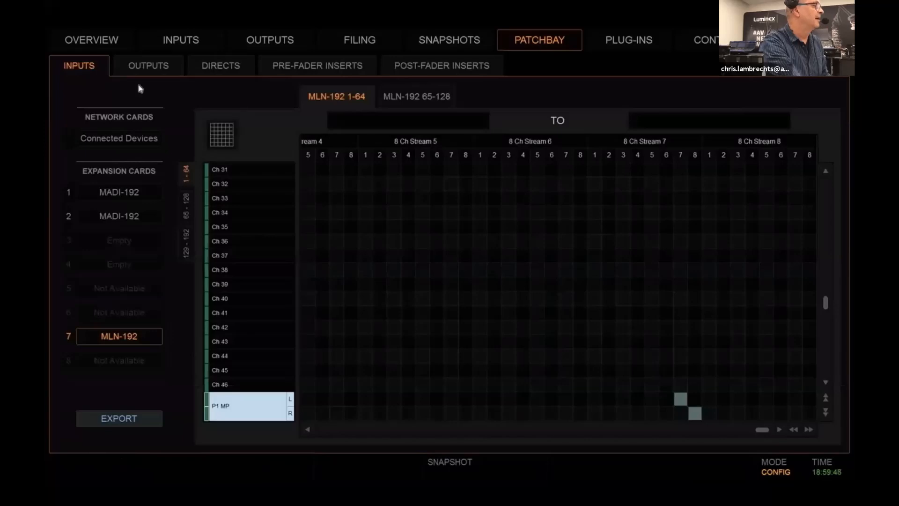
pyautogui.click(118, 139)
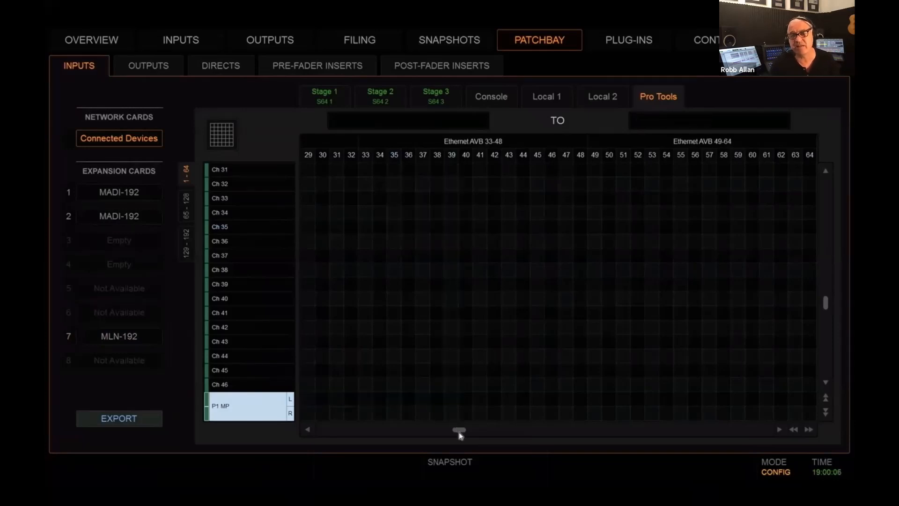
pyautogui.moveTo(459, 429); pyautogui.dragTo(271, 437)
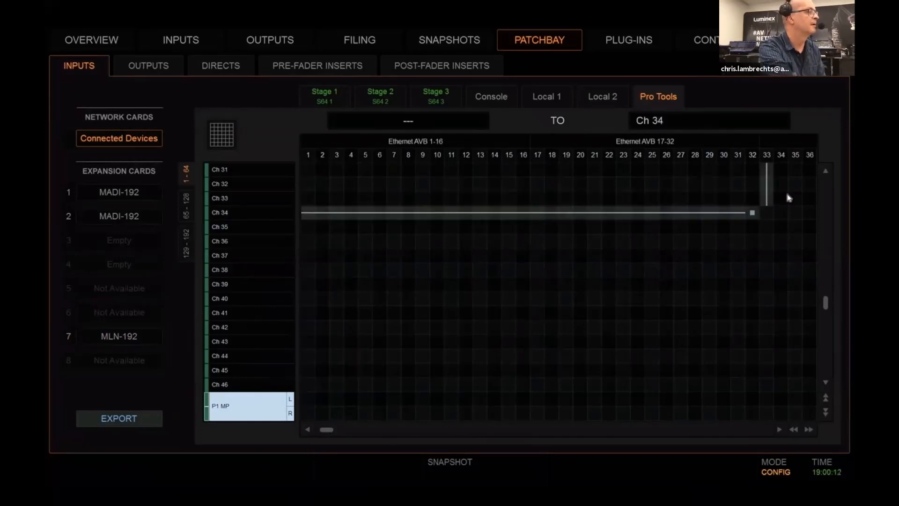
pyautogui.click(826, 187)
pyautogui.click(825, 188)
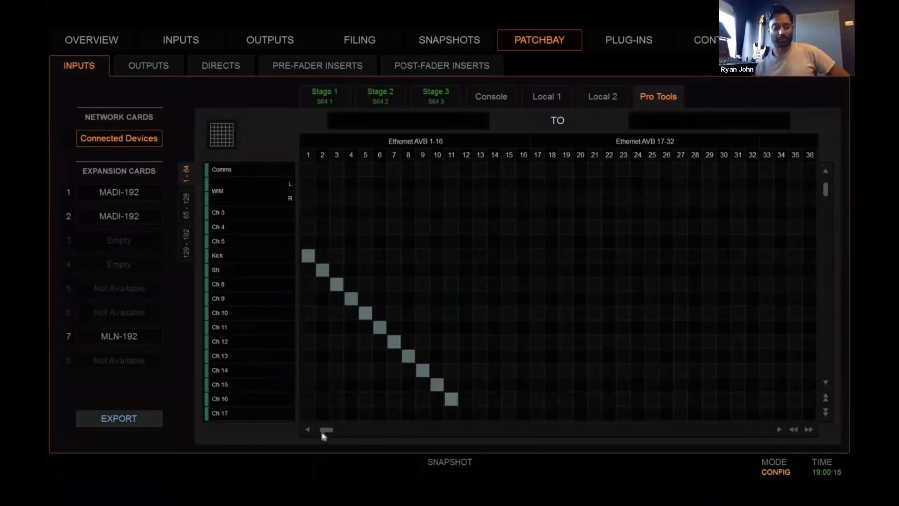
pyautogui.click(826, 383)
pyautogui.click(826, 385)
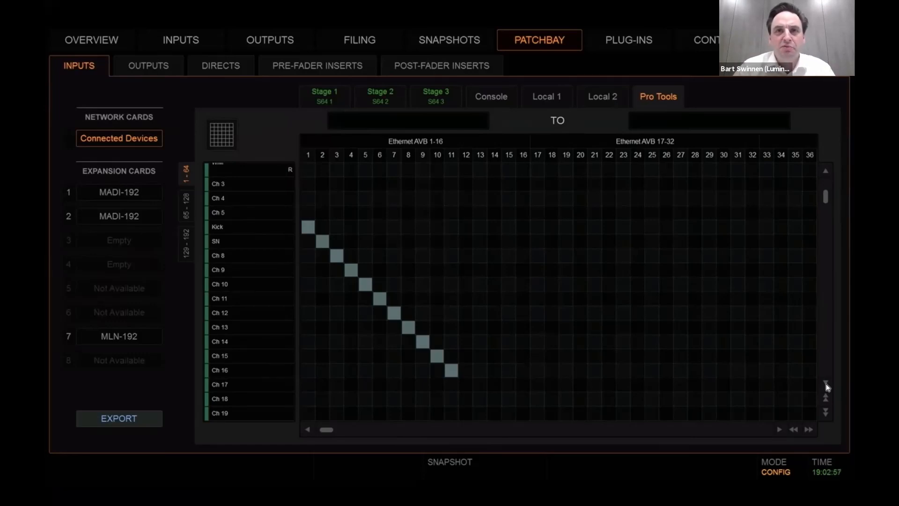
# Switch to Araneo and examine the reserved AVB bandwidth per port on the upper MILAN switch and the upper STAGE IO switch
pyautogui.hotkey('ctrl', 'Up')
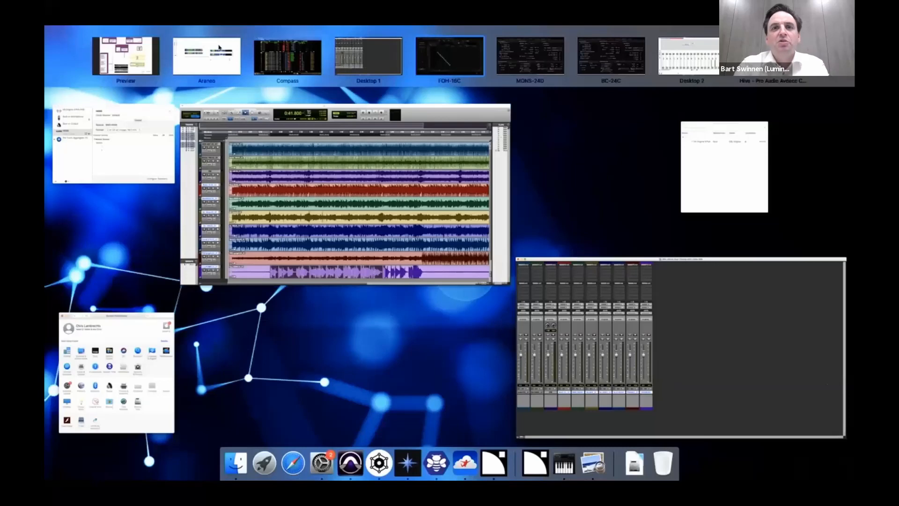
pyautogui.click(219, 48)
pyautogui.click(320, 197)
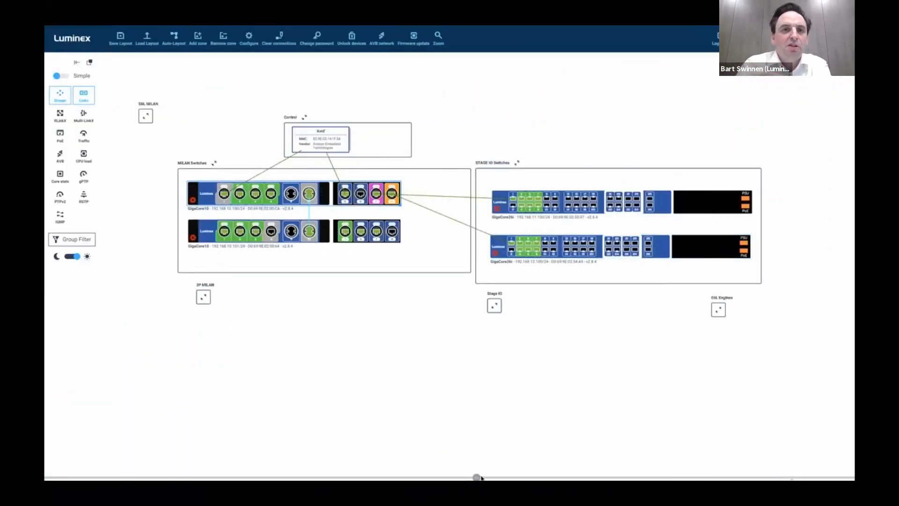
pyautogui.moveTo(477, 476); pyautogui.dragTo(477, 336)
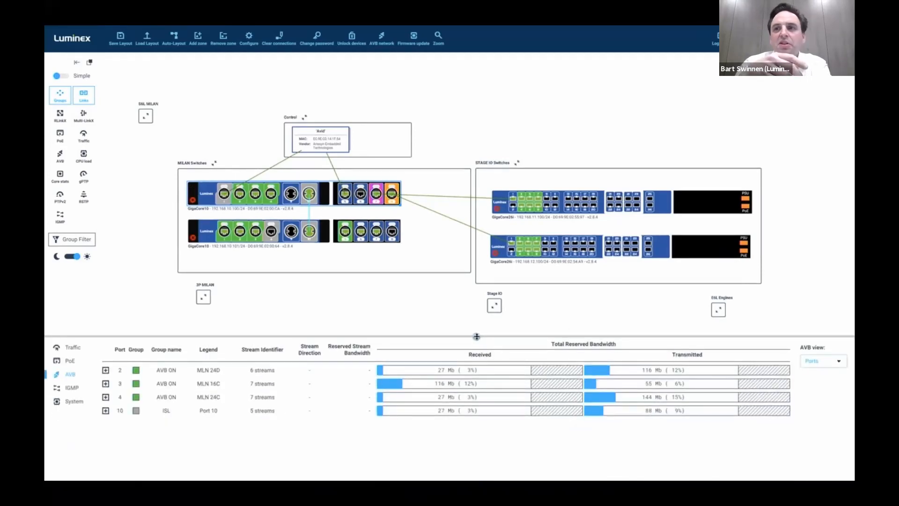
pyautogui.moveTo(477, 336); pyautogui.dragTo(476, 329)
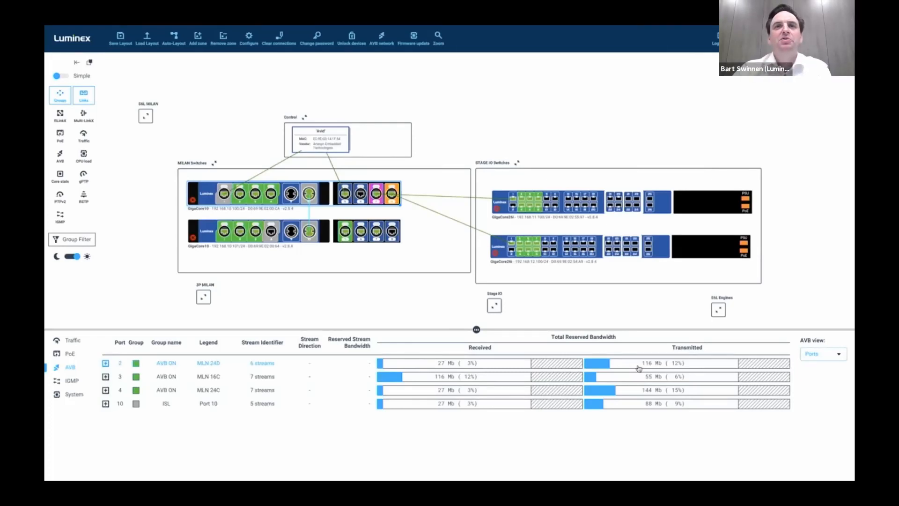
pyautogui.click(700, 209)
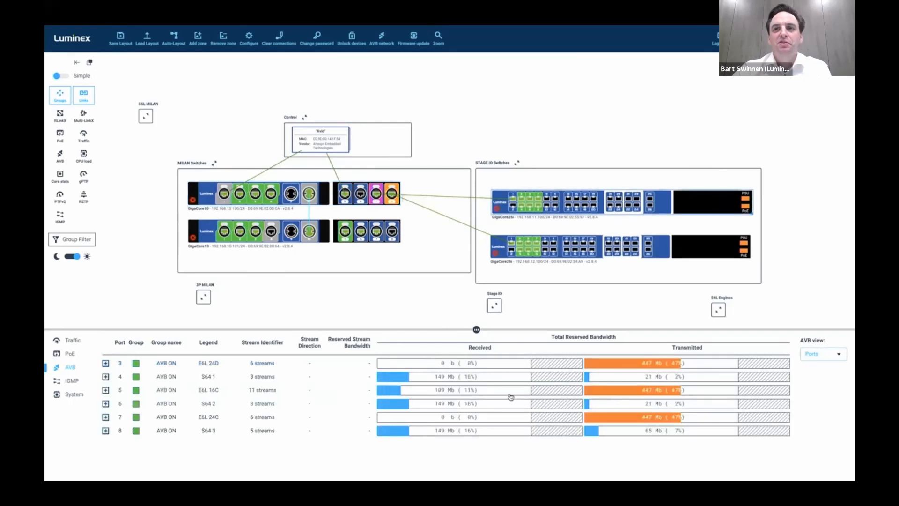